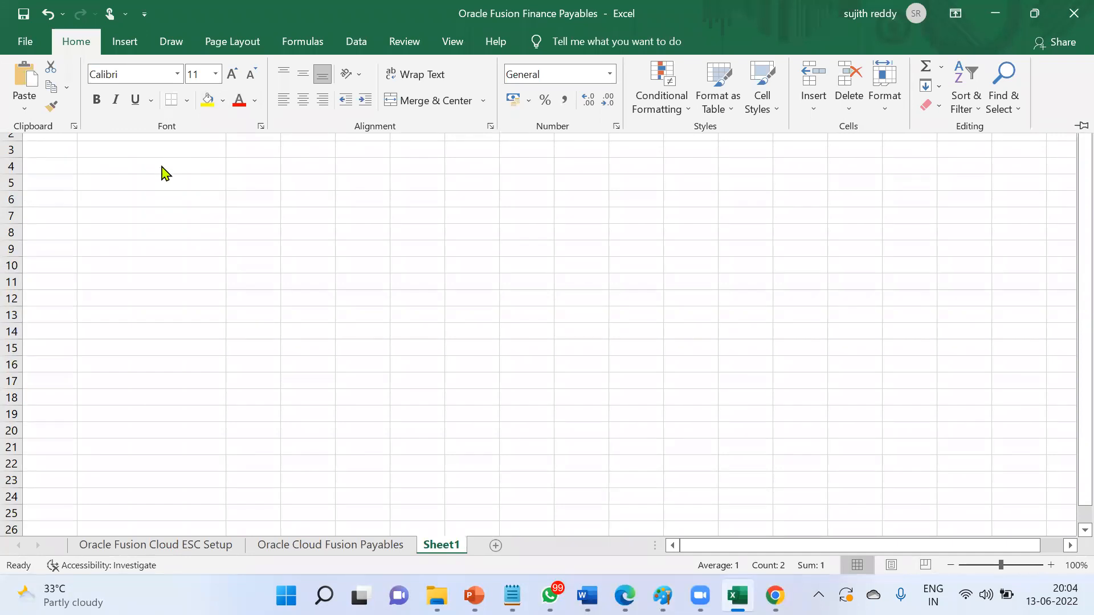
- Copy 'Supplier Creation' into cell A1 and widen column A to fit it
{"action": "left_click", "coordinate": [162, 137]}
{"action": "left_click_drag", "start_coordinate": [73, 116], "coordinate": [114, 115]}
{"action": "left_click", "coordinate": [75, 118]}
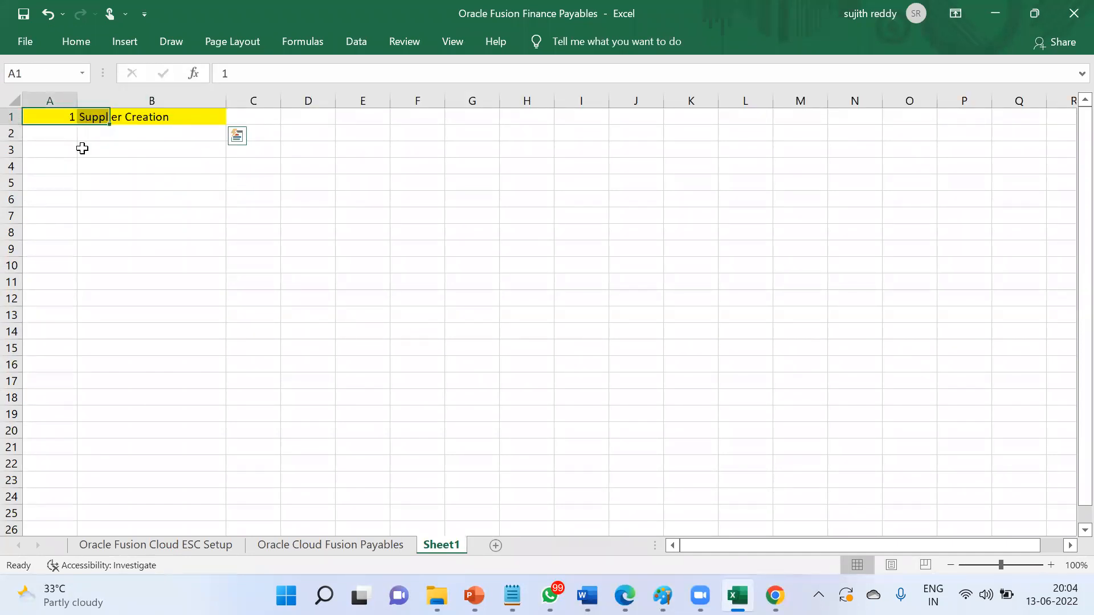
{"action": "left_click", "coordinate": [105, 116]}
{"action": "key", "text": "ctrl+c"}
{"action": "left_click", "coordinate": [65, 113]}
{"action": "key", "text": "Return"}
{"action": "left_click", "coordinate": [96, 150]}
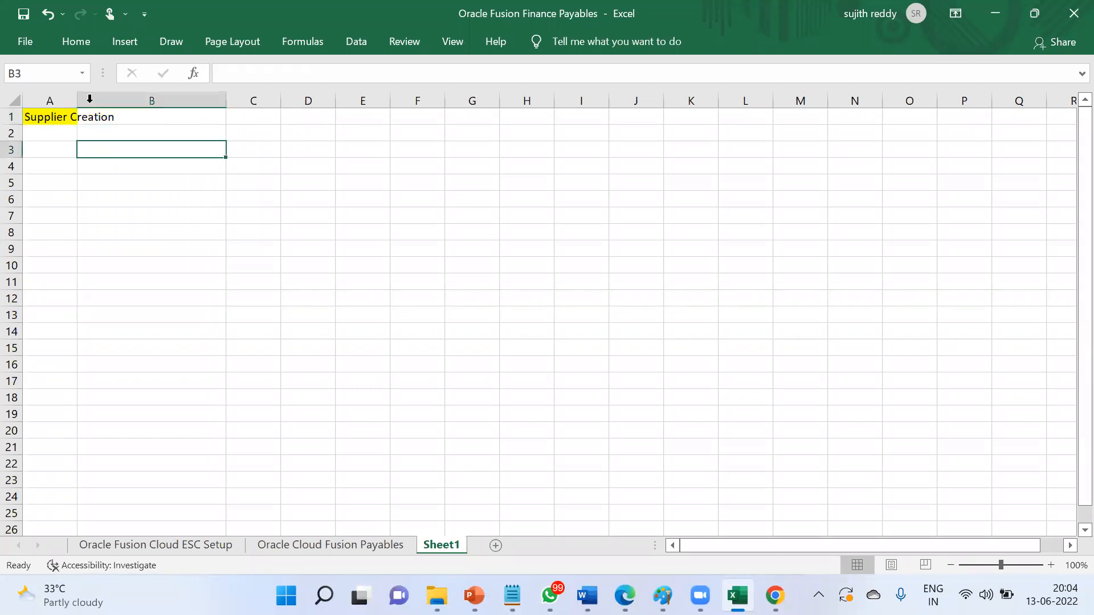
{"action": "left_click_drag", "start_coordinate": [77, 100], "coordinate": [170, 112]}
{"action": "key", "text": "Up"}
{"action": "key", "text": "Up"}
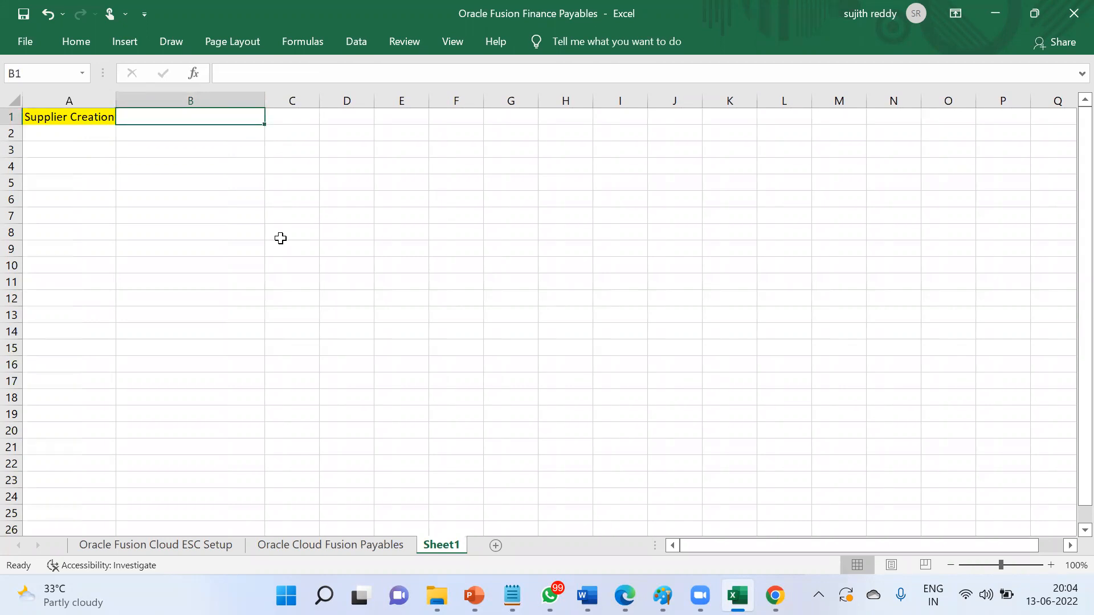
{"action": "left_click_drag", "start_coordinate": [117, 101], "coordinate": [140, 101]}
- Enter 'Supplier Number Generation' in B1 and widen column B to fit it
{"action": "type", "text": "Sup"}
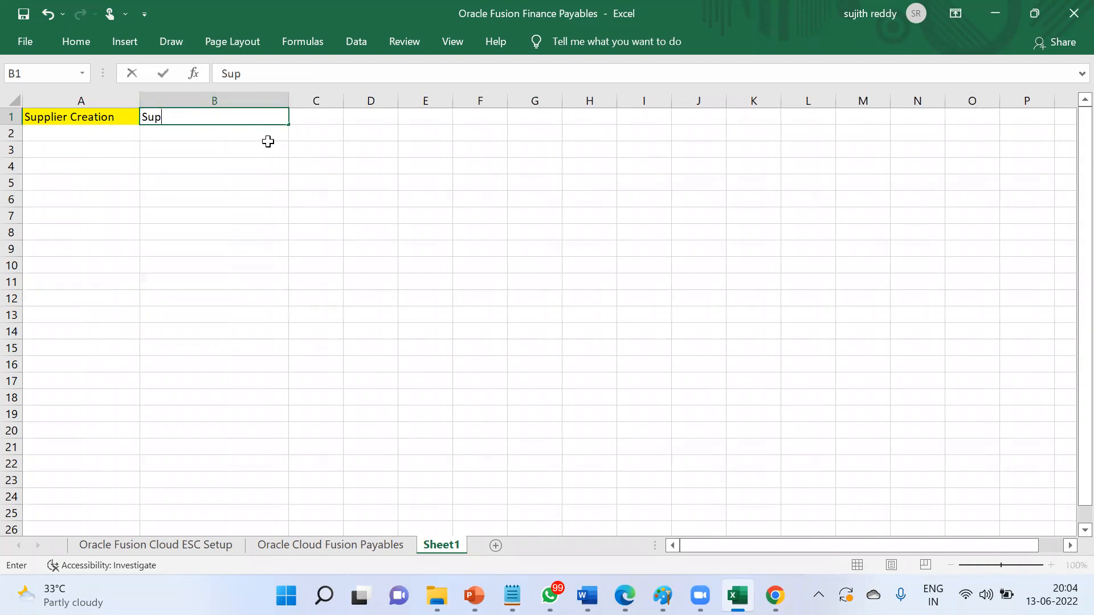
{"action": "type", "text": "plier Number Generation"}
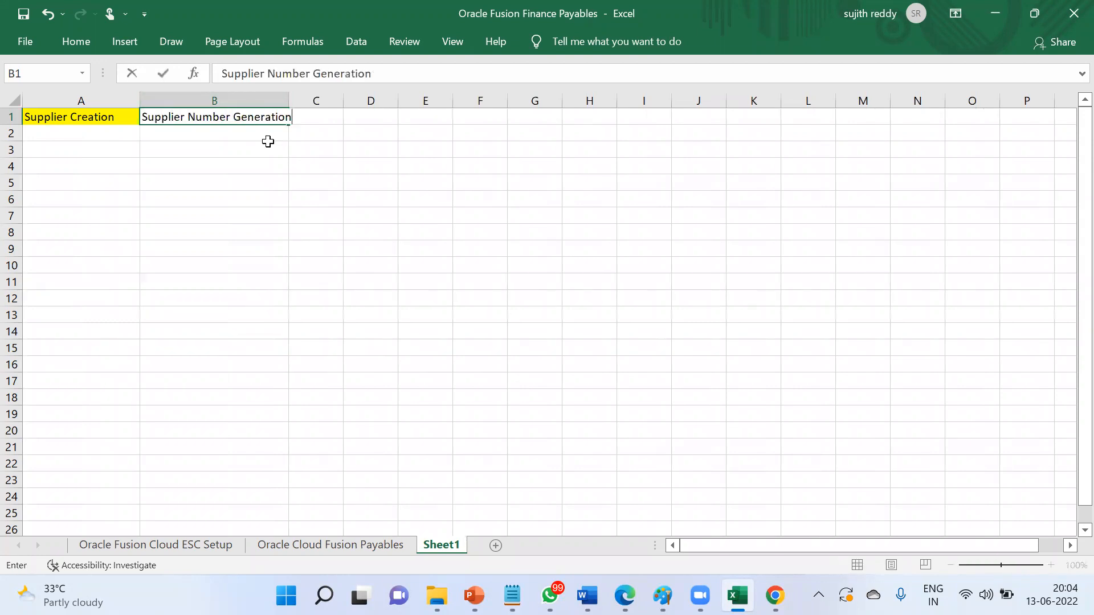
{"action": "key", "text": "Return"}
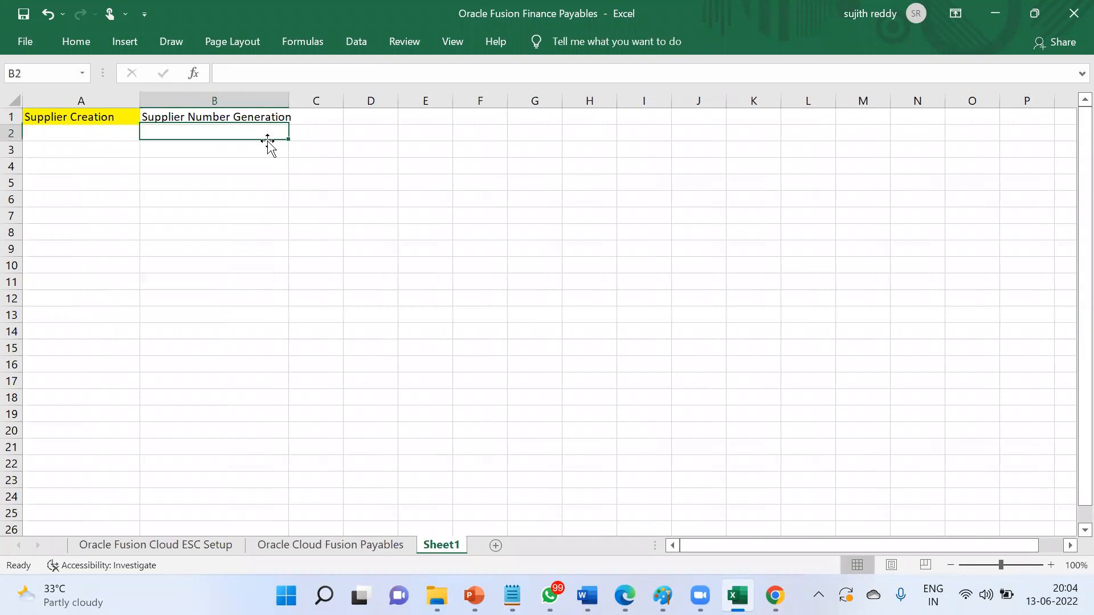
{"action": "left_click", "coordinate": [277, 103]}
{"action": "left_click_drag", "start_coordinate": [288, 104], "coordinate": [304, 104]}
{"action": "left_click_drag", "start_coordinate": [275, 144], "coordinate": [279, 131]}
{"action": "left_click", "coordinate": [278, 117]}
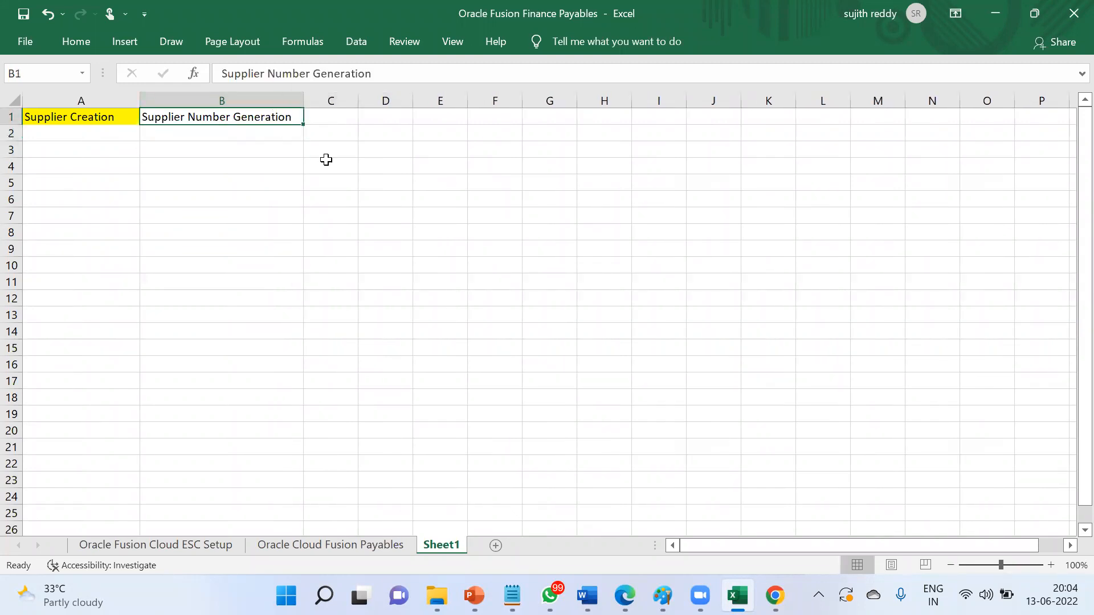
{"action": "left_click", "coordinate": [250, 139]}
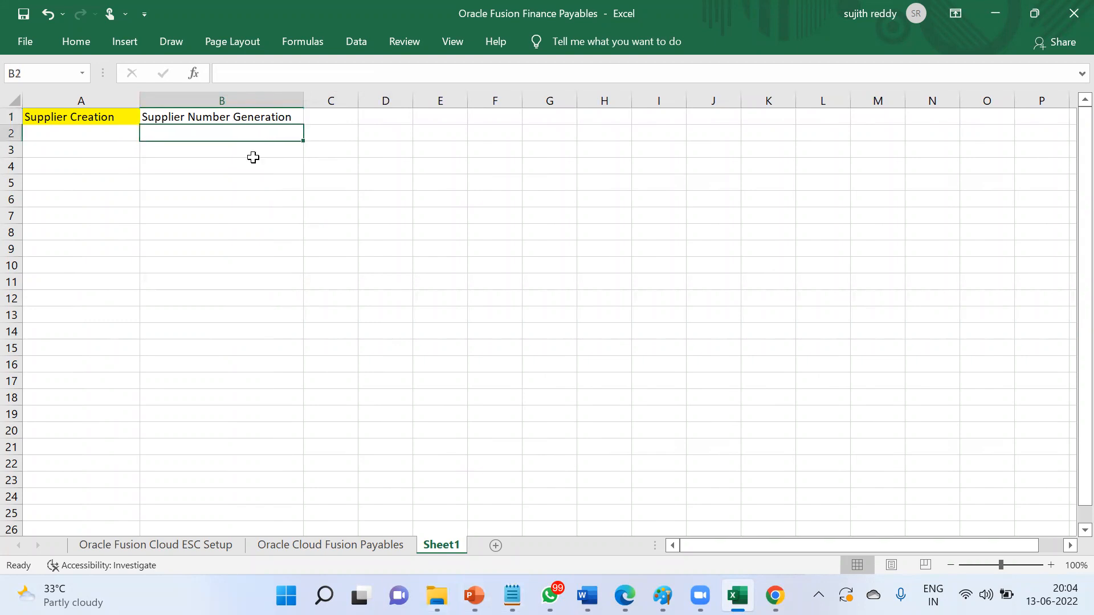
- List Supplier Lookups, Supplier Types, Supplier Approvals and Supplier Creation in B2–B5
{"action": "type", "text": "Supplier Lookups"}
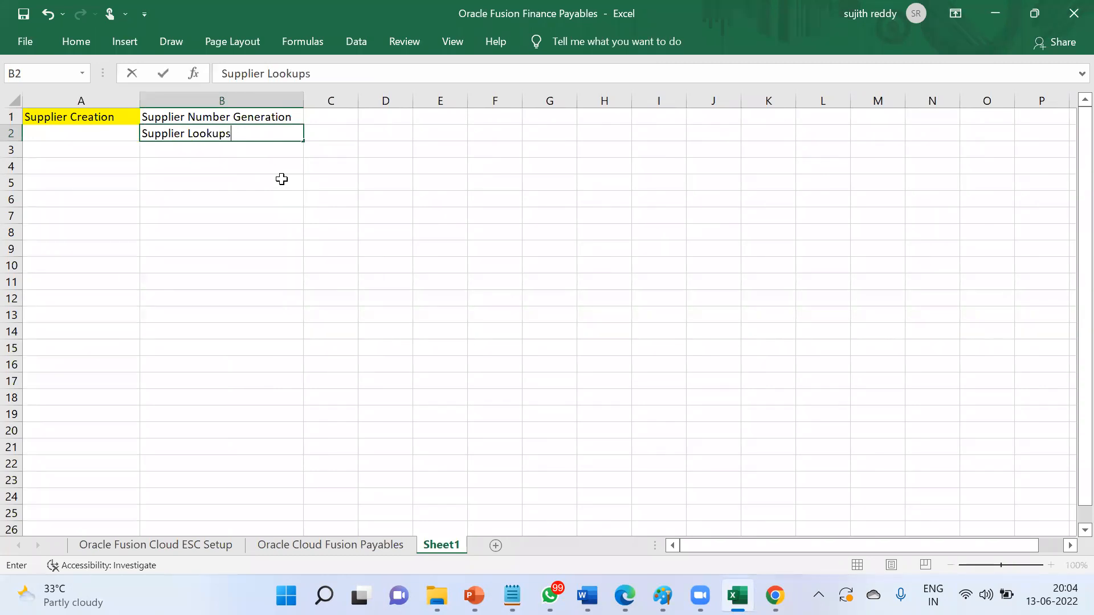
{"action": "key", "text": "Return"}
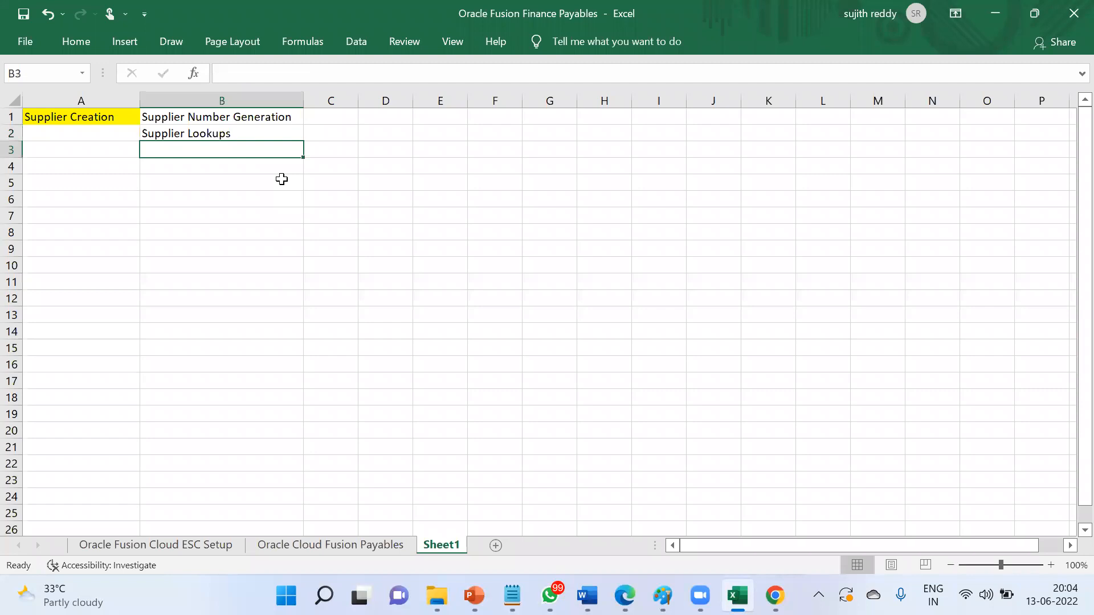
{"action": "type", "text": "Supplier"}
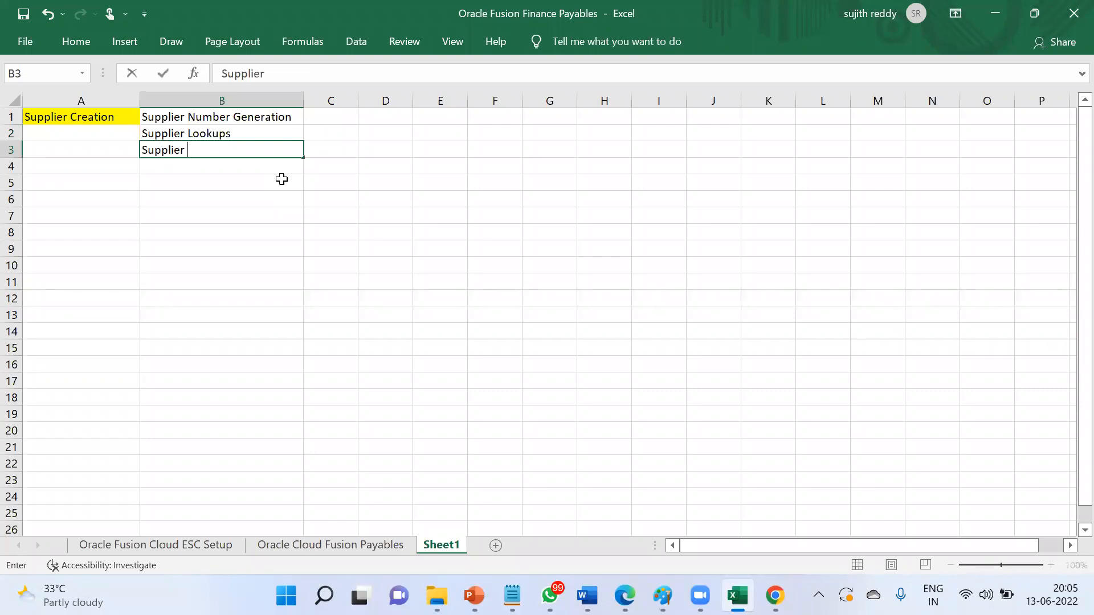
{"action": "type", "text": " Types"}
{"action": "key", "text": "Return"}
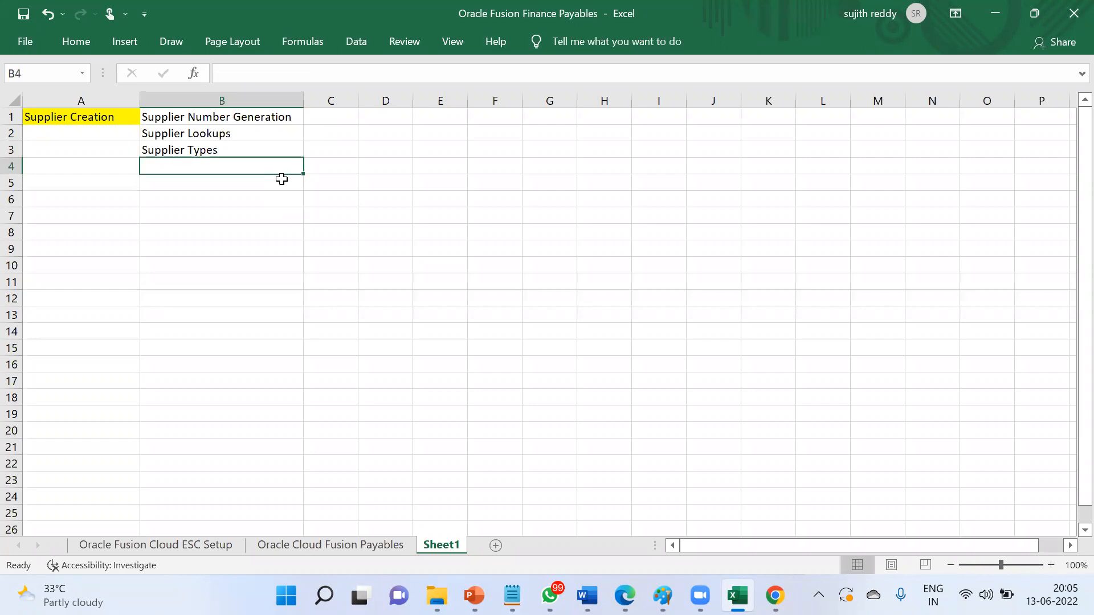
{"action": "type", "text": "Supplier "}
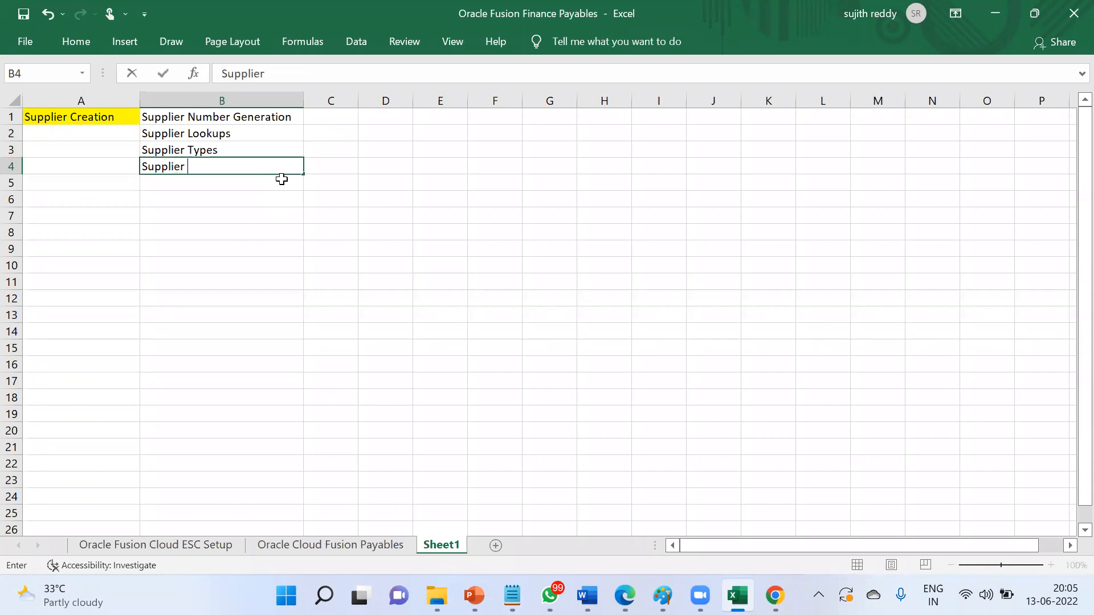
{"action": "type", "text": "Approvals"}
{"action": "key", "text": "Return"}
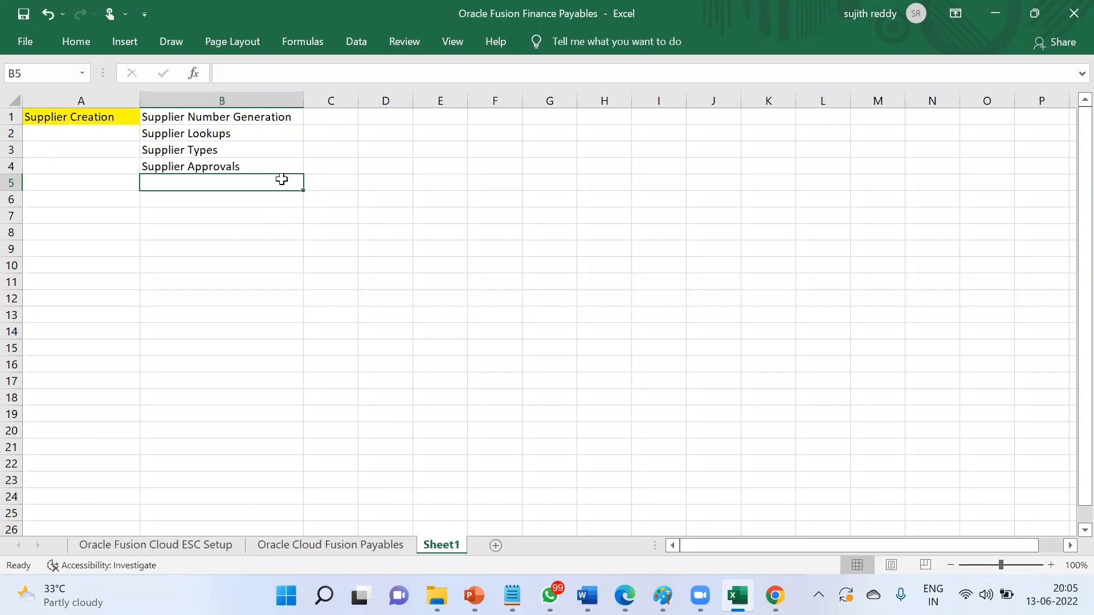
{"action": "type", "text": "Suppli"}
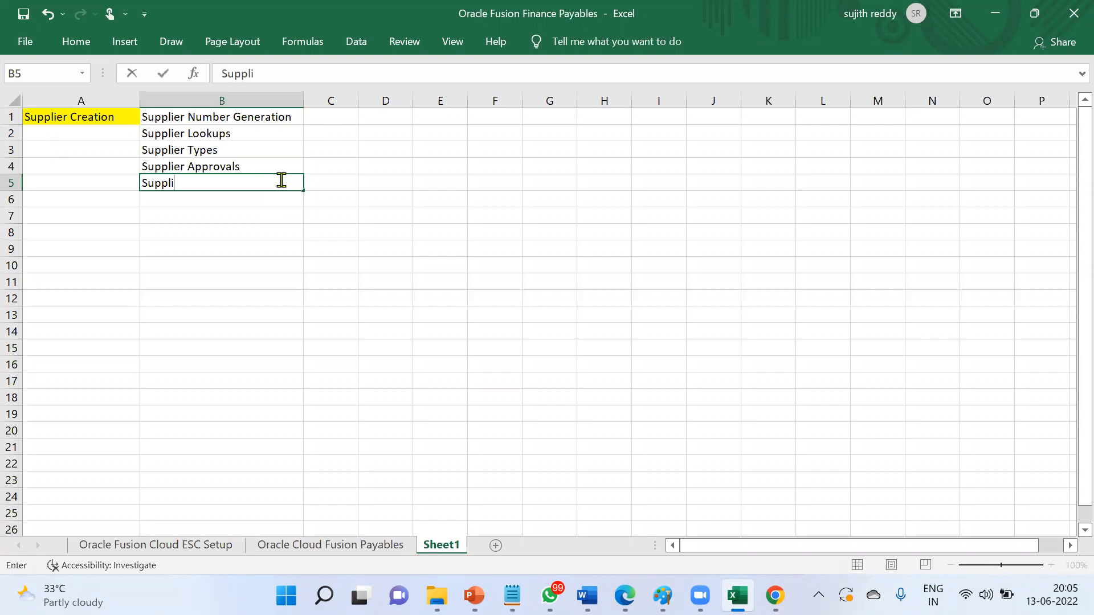
{"action": "type", "text": "er Creation"}
{"action": "key", "text": "Return"}
- Add Supplier Address, Supplier Site Creation, Supplier Site Assignment BU and Supplier Contacts Creation in B6–B9
{"action": "type", "text": "Supplier Address"}
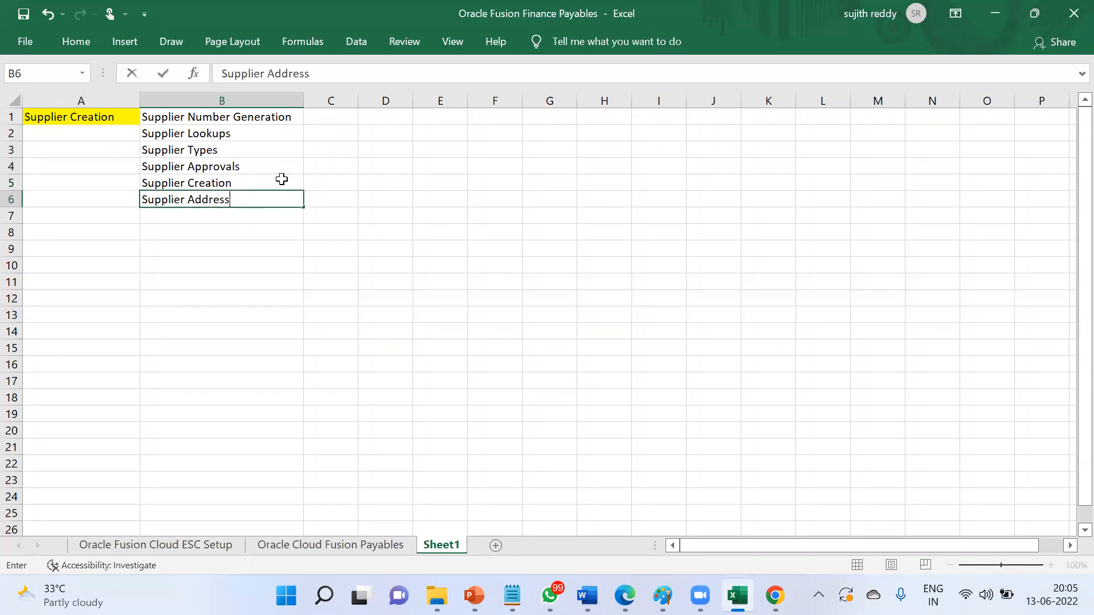
{"action": "key", "text": "Return"}
{"action": "type", "text": "Suppli"}
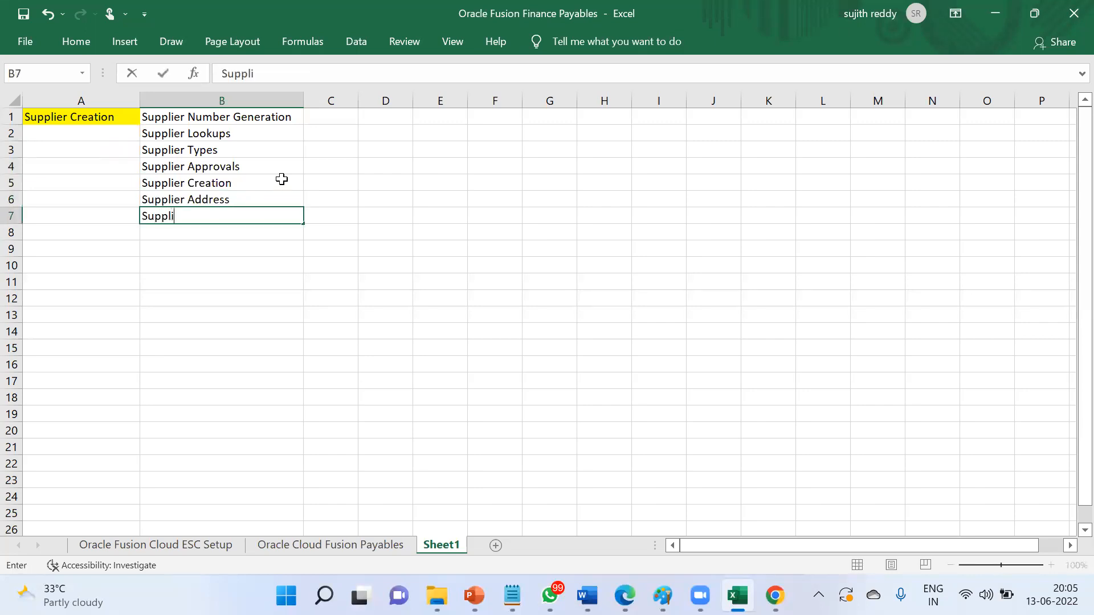
{"action": "type", "text": "er Site Creation"}
{"action": "key", "text": "Return"}
{"action": "type", "text": "Su"}
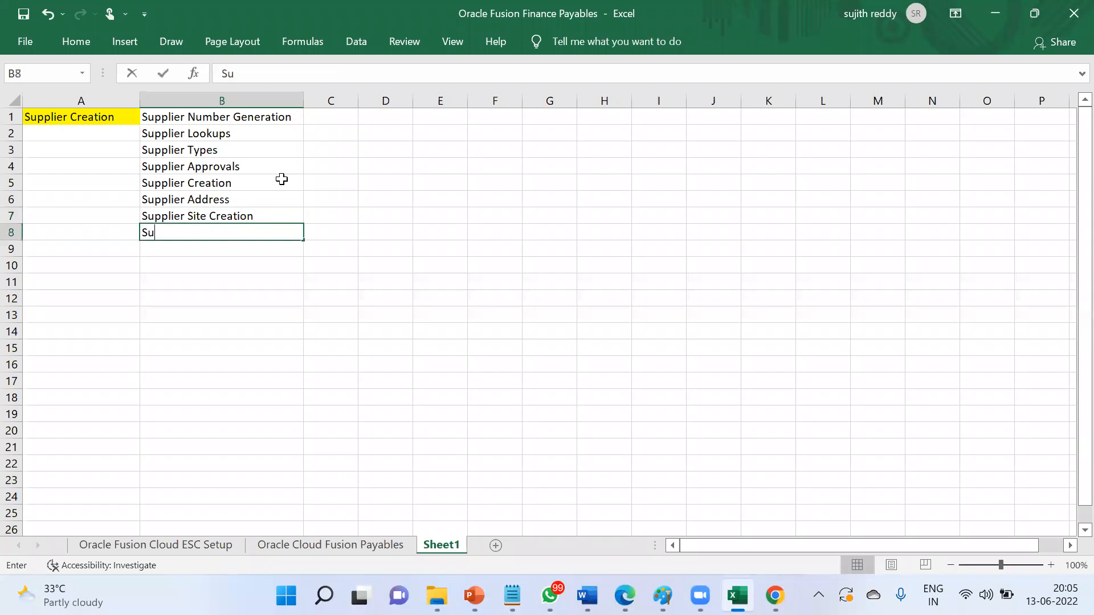
{"action": "type", "text": "pplier Site"}
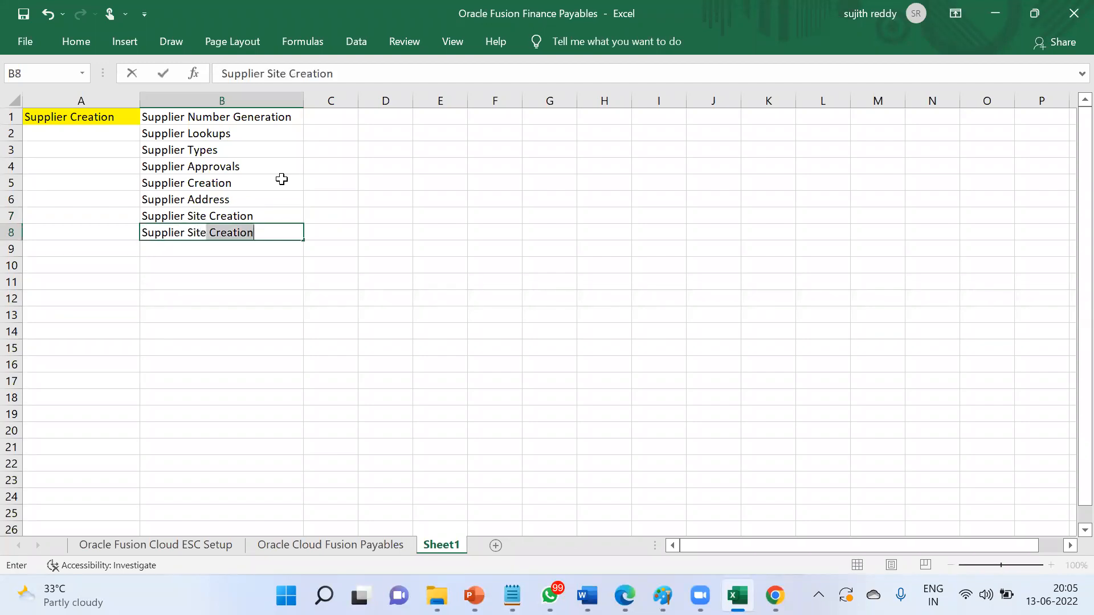
{"action": "type", "text": " Assignment BU"}
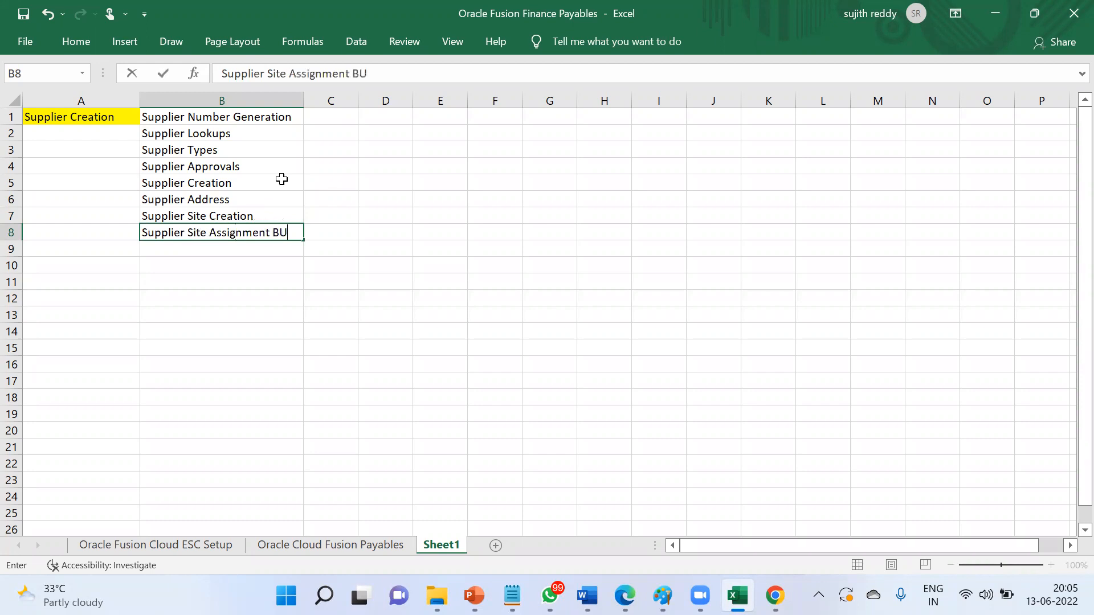
{"action": "key", "text": "Return"}
{"action": "type", "text": "Supplier C"}
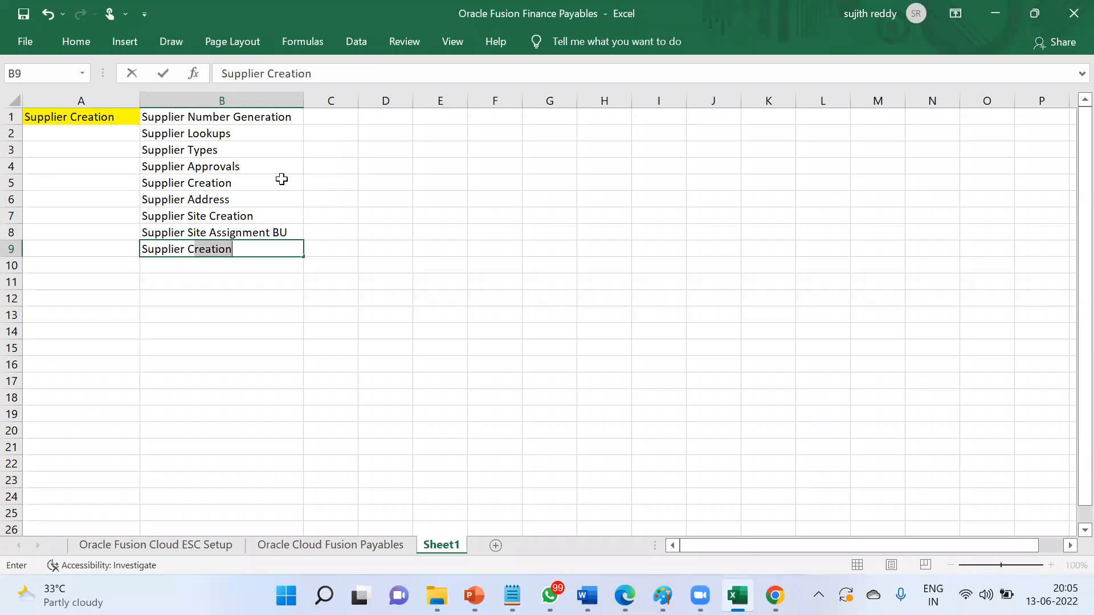
{"action": "type", "text": "ontacts Creation"}
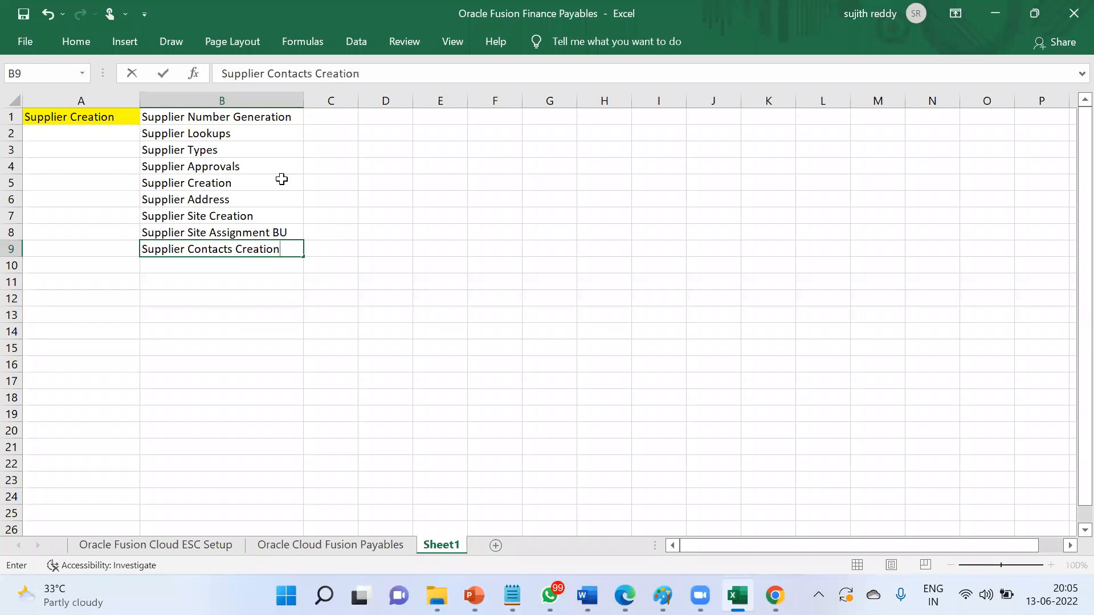
{"action": "key", "text": "Return"}
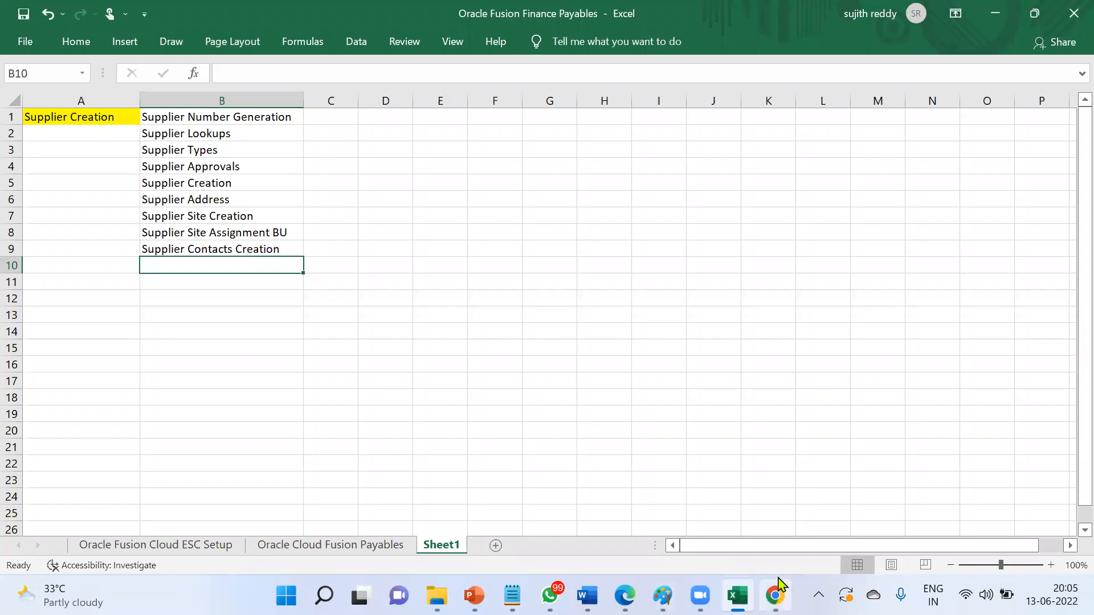
{"action": "left_click", "coordinate": [775, 595]}
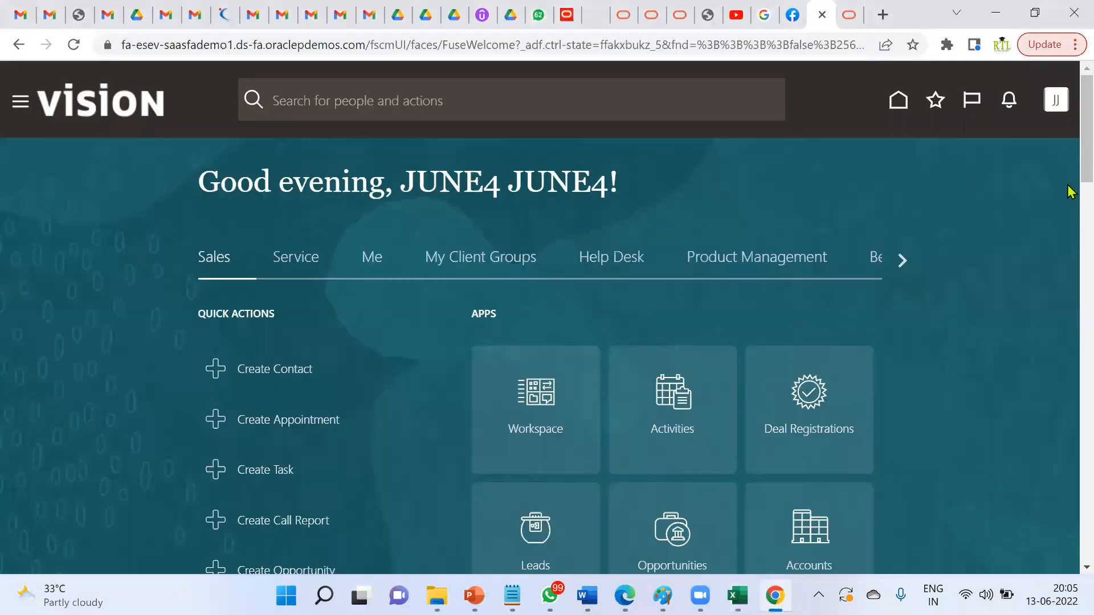
- Make the Oracle Fusion browser full screen, open the user settings list, then return to Excel
{"action": "left_click", "coordinate": [1075, 45]}
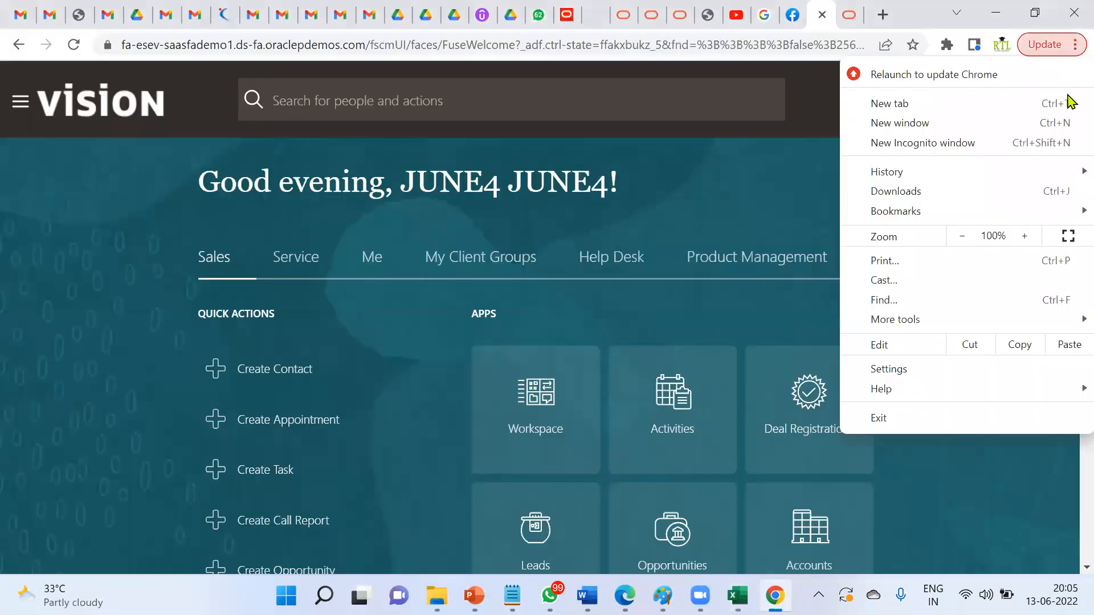
{"action": "left_click", "coordinate": [1068, 236]}
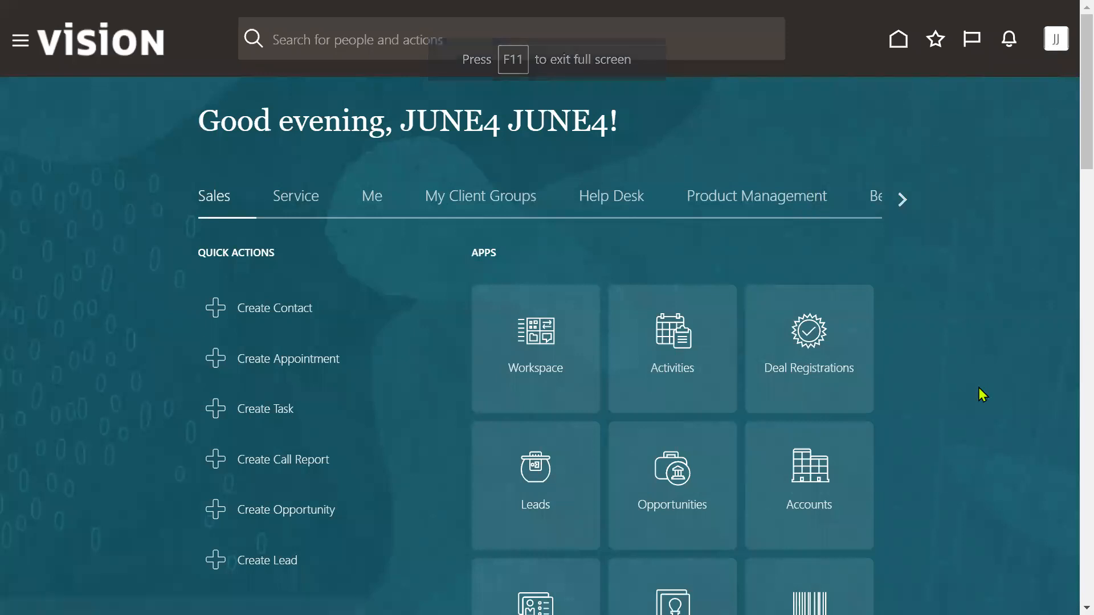
{"action": "left_click", "coordinate": [807, 297]}
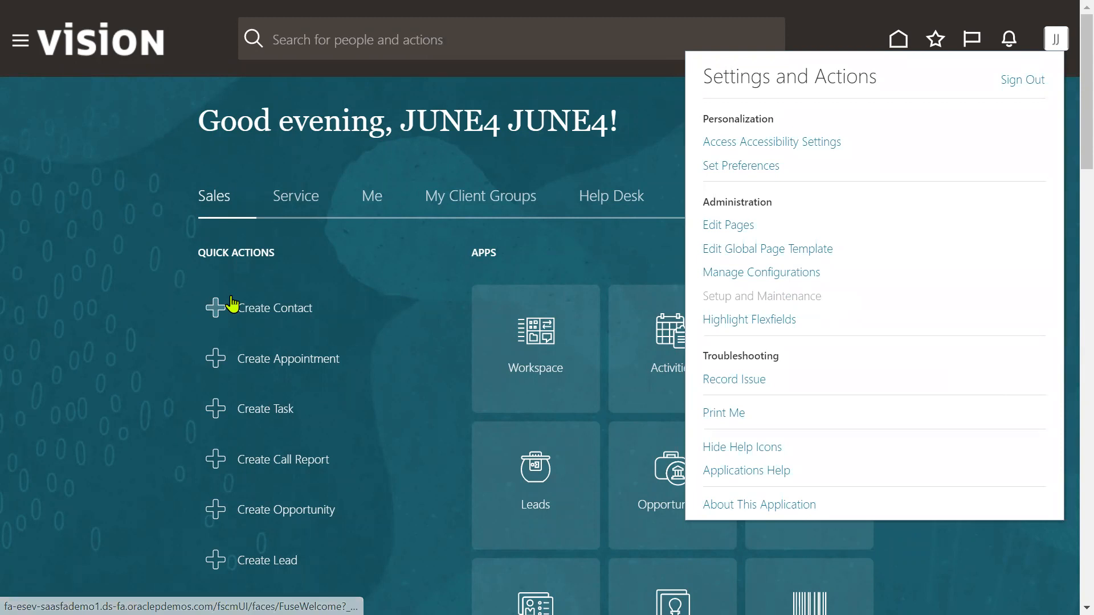
{"action": "key", "text": "super+Tab"}
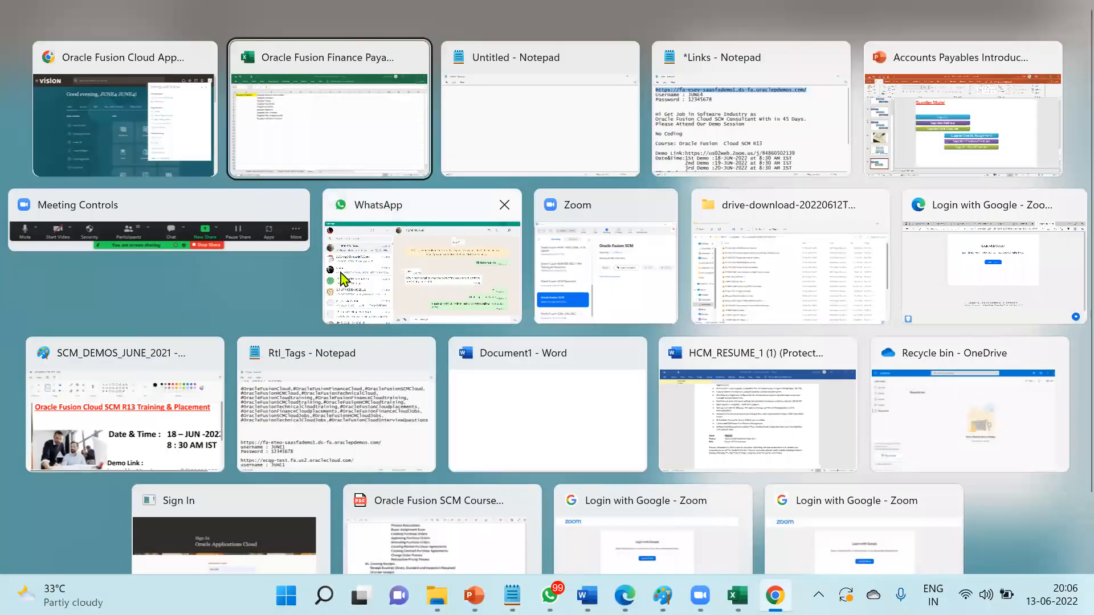
{"action": "left_click", "coordinate": [405, 148]}
- Enter 'Pre Requisitions' in C1, widen column C and fill the cell yellow
{"action": "left_click", "coordinate": [348, 116]}
{"action": "type", "text": "P"}
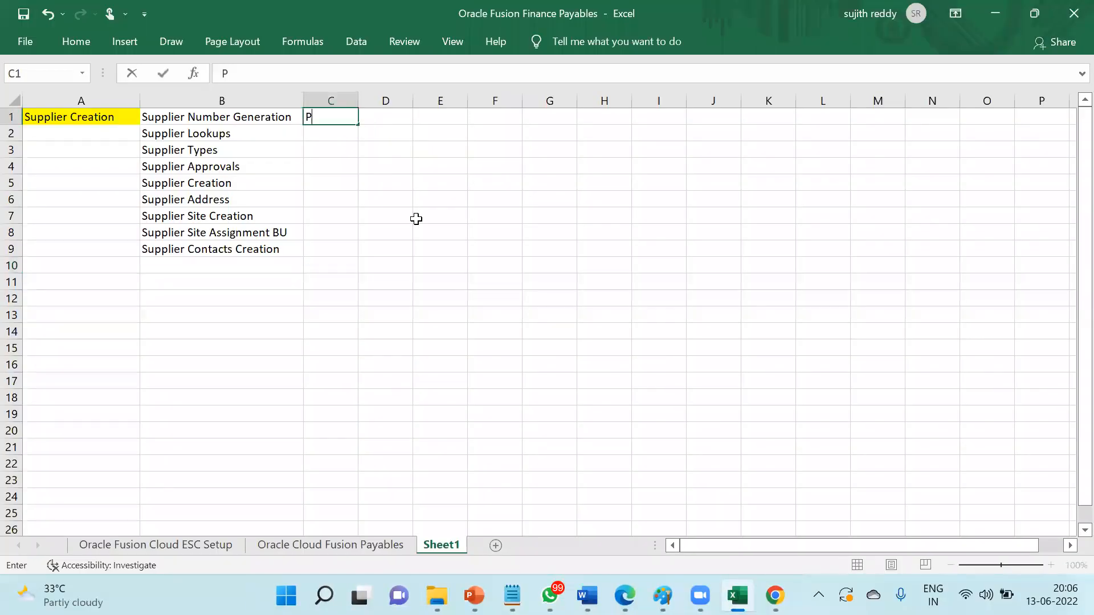
{"action": "type", "text": "re Requisitions"}
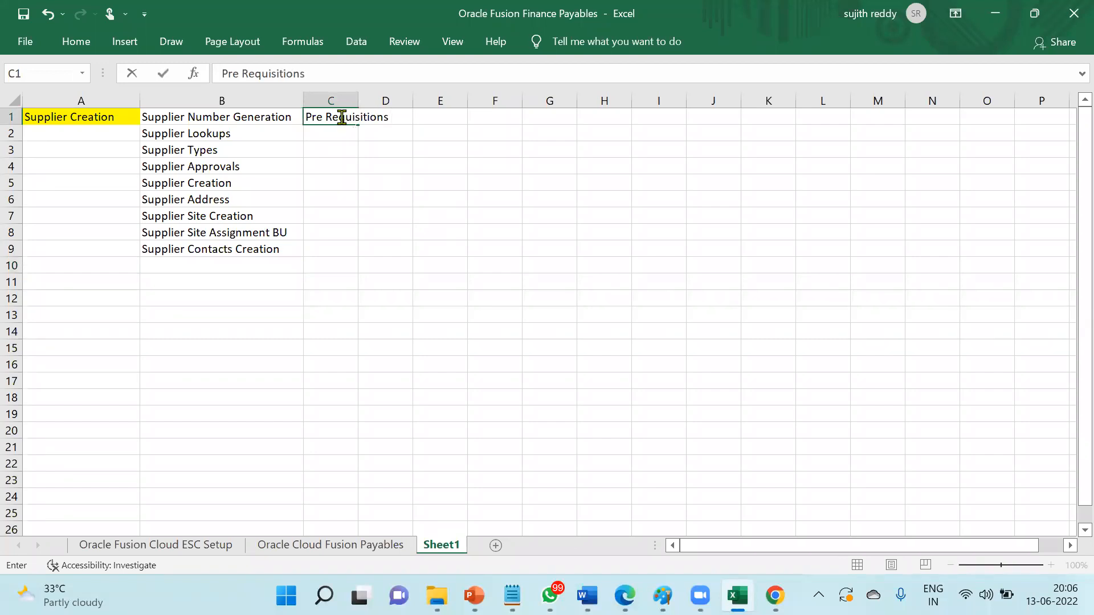
{"action": "key", "text": "Return"}
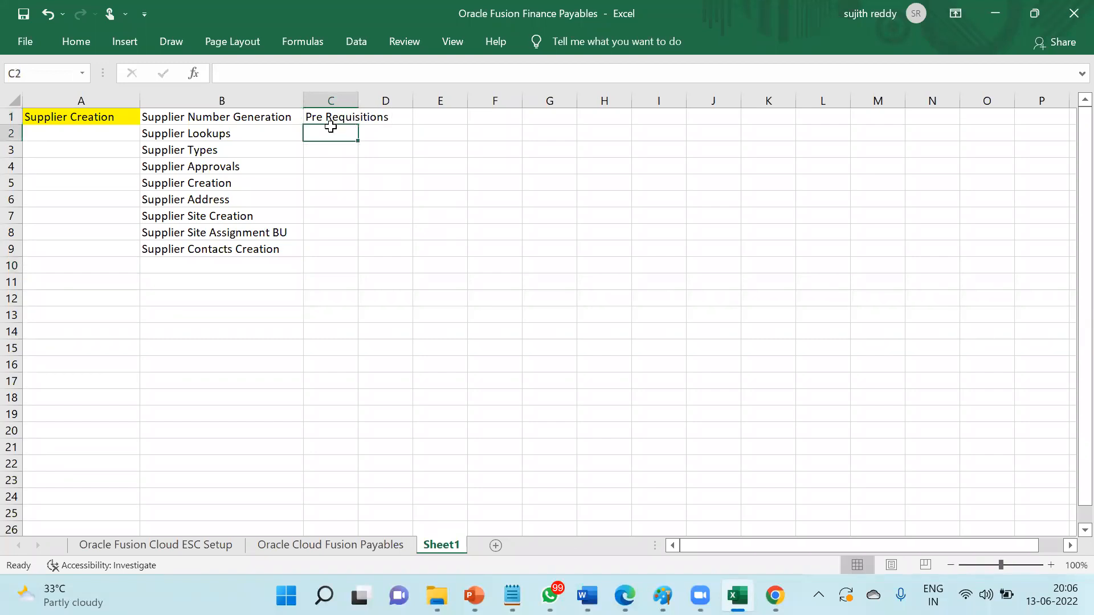
{"action": "left_click_drag", "start_coordinate": [358, 101], "coordinate": [419, 101]}
{"action": "key", "text": "Up"}
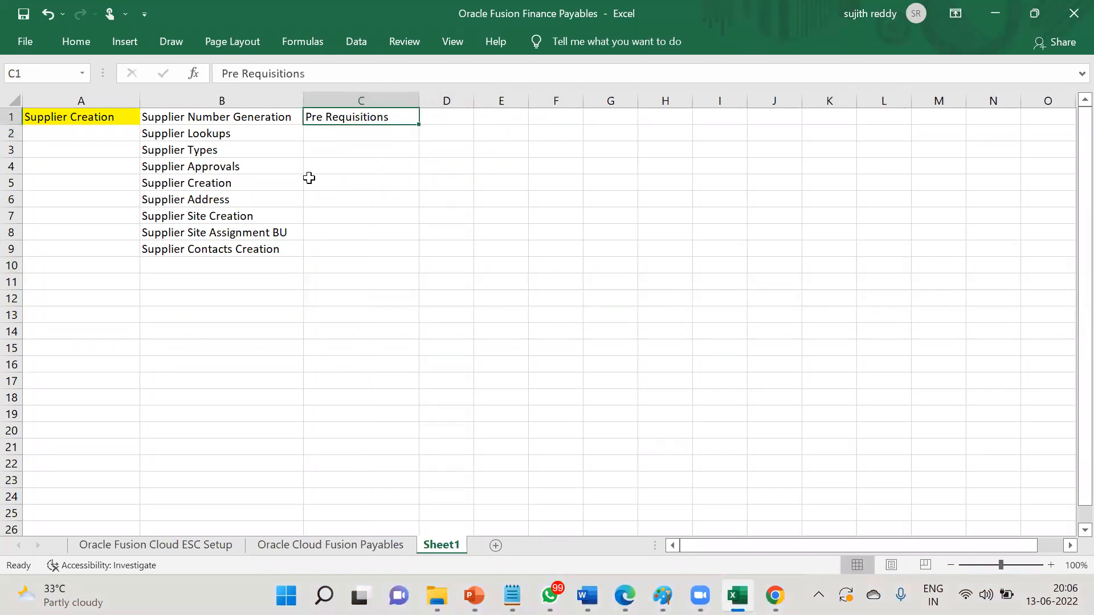
{"action": "left_click", "coordinate": [76, 41]}
{"action": "left_click", "coordinate": [203, 101]}
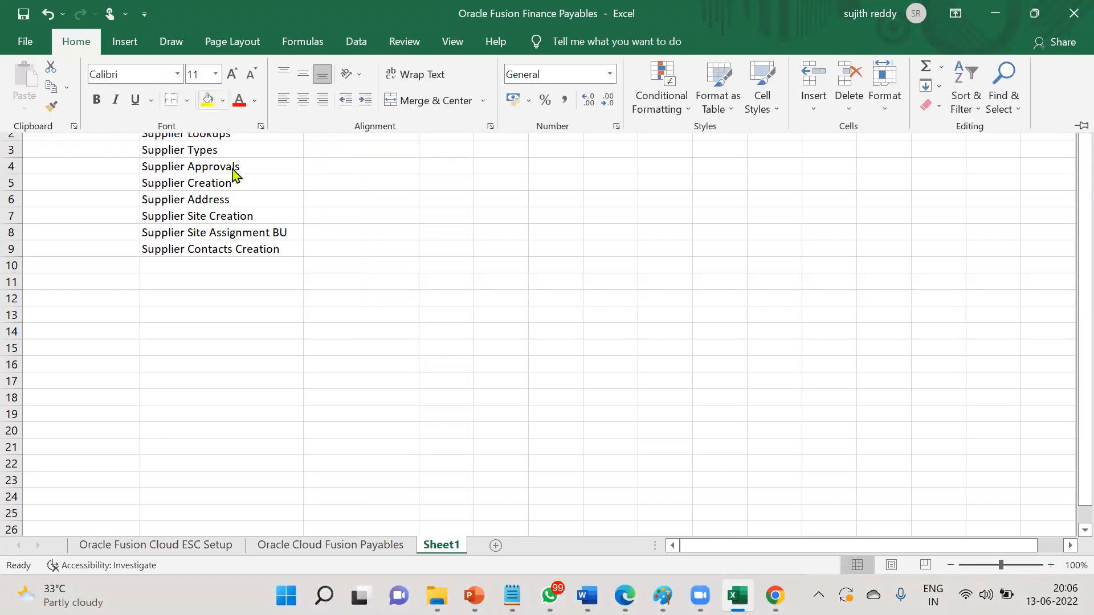
- Widen column D and list Employee - Procurement Agent, Add Roles Implmentation Roles and Supplier Manager in D1–D3
{"action": "left_click", "coordinate": [460, 120]}
{"action": "left_click_drag", "start_coordinate": [473, 101], "coordinate": [587, 103]}
{"action": "type", "text": "Employee - Agent"}
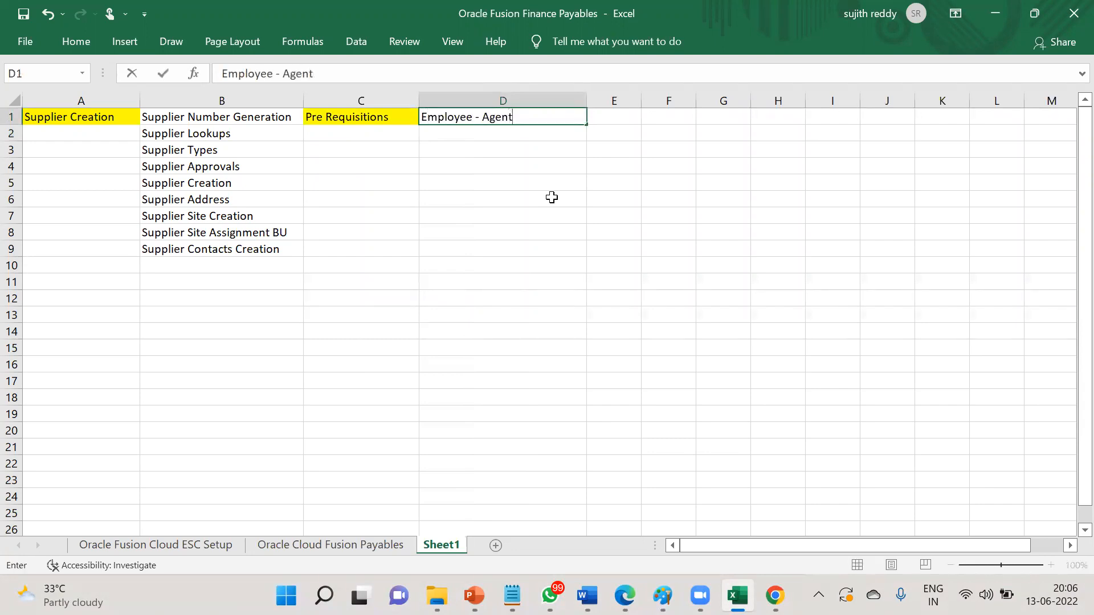
{"action": "key", "text": "BackSpace"}
{"action": "key", "text": "BackSpace"}
{"action": "type", "text": "Procurement Agent"}
{"action": "key", "text": "Return"}
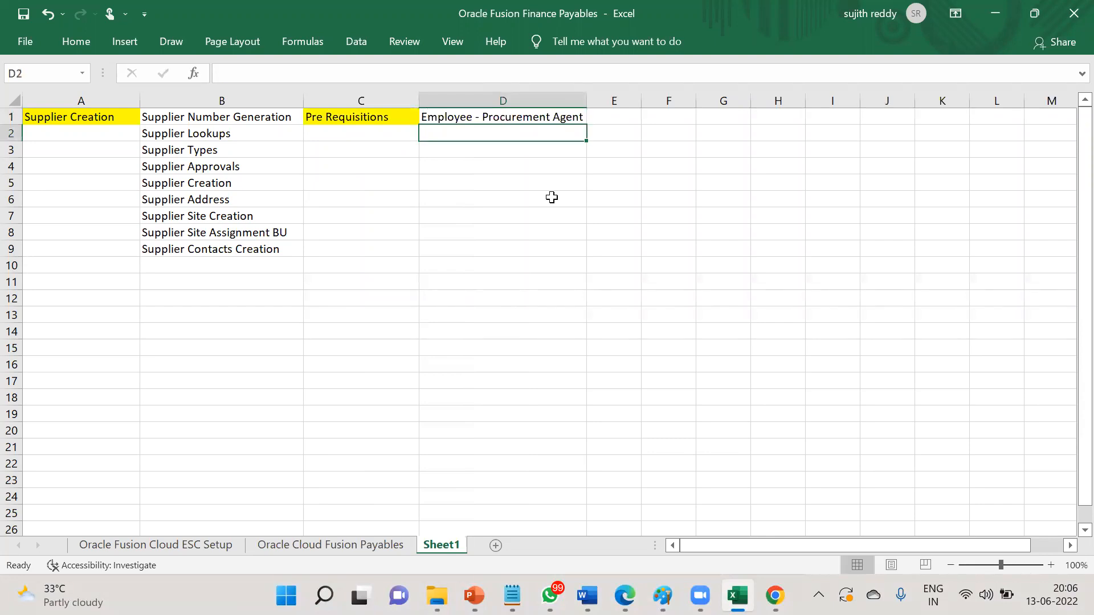
{"action": "type", "text": "Add Role"}
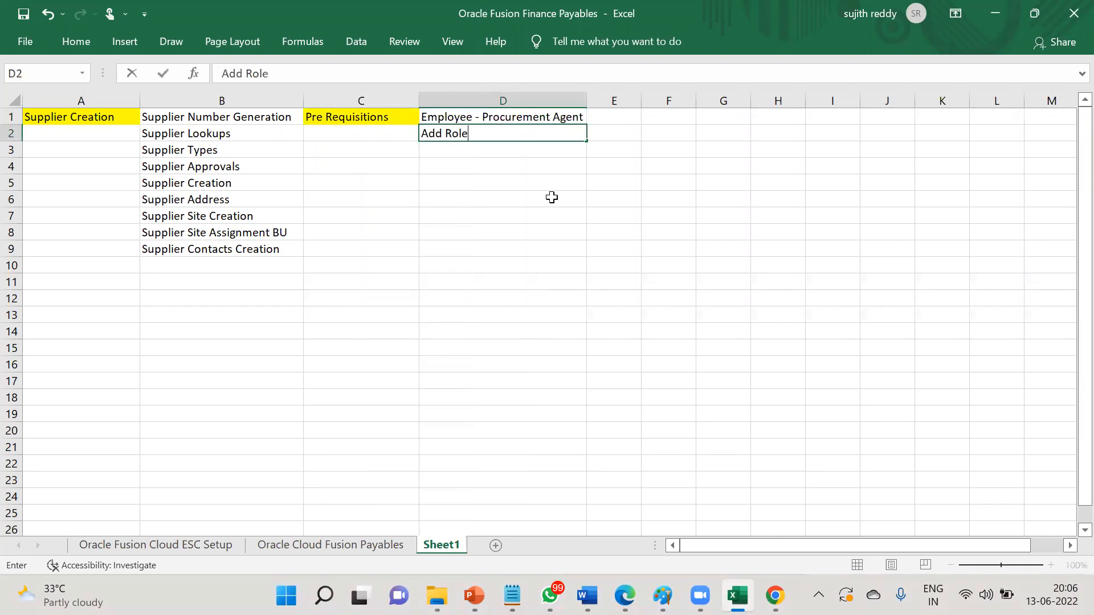
{"action": "type", "text": "s Implmentation Roles"}
{"action": "key", "text": "Return"}
{"action": "type", "text": "Supplier Manager"}
{"action": "key", "text": "Return"}
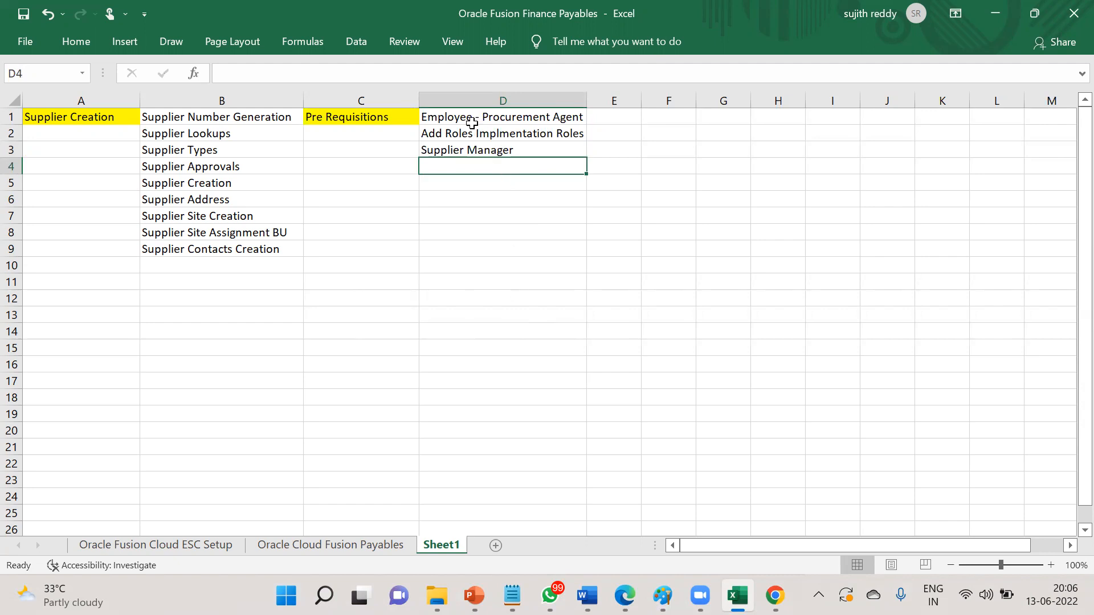
{"action": "left_click_drag", "start_coordinate": [463, 115], "coordinate": [453, 147]}
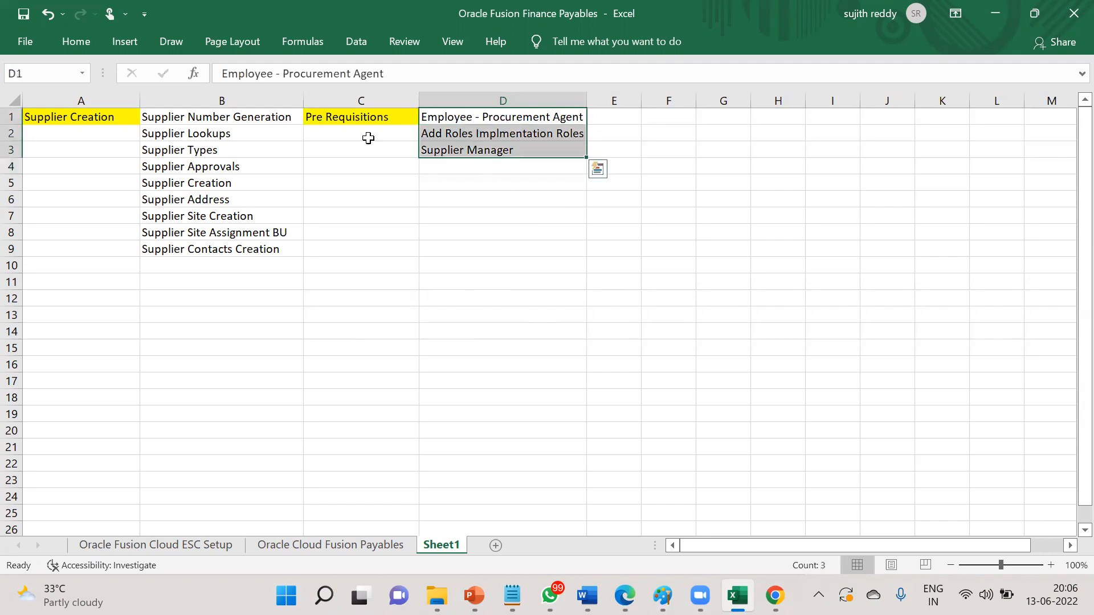
{"action": "left_click_drag", "start_coordinate": [239, 114], "coordinate": [255, 250]}
{"action": "left_click", "coordinate": [473, 119]}
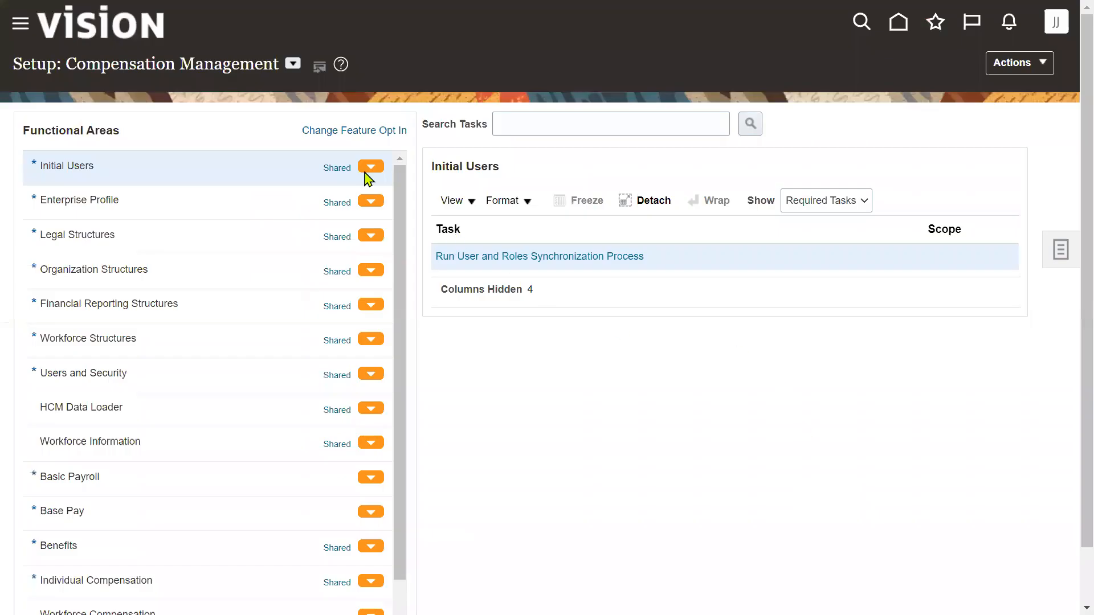
- Switch the setup offering from Compensation Management to Procurement
{"action": "left_click", "coordinate": [293, 64]}
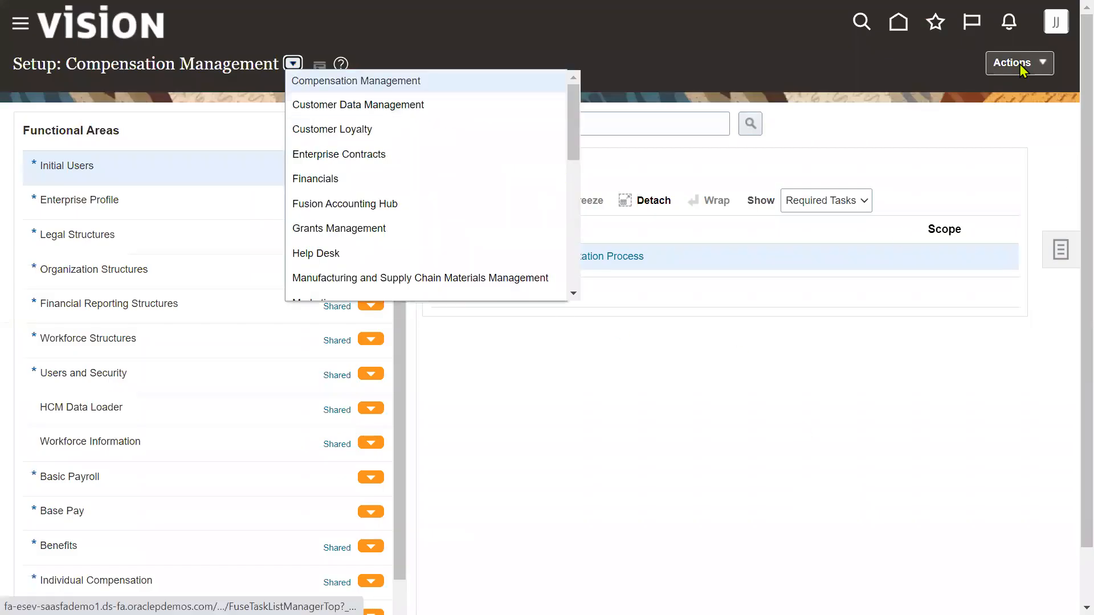
{"action": "left_click_drag", "start_coordinate": [573, 151], "coordinate": [572, 197]}
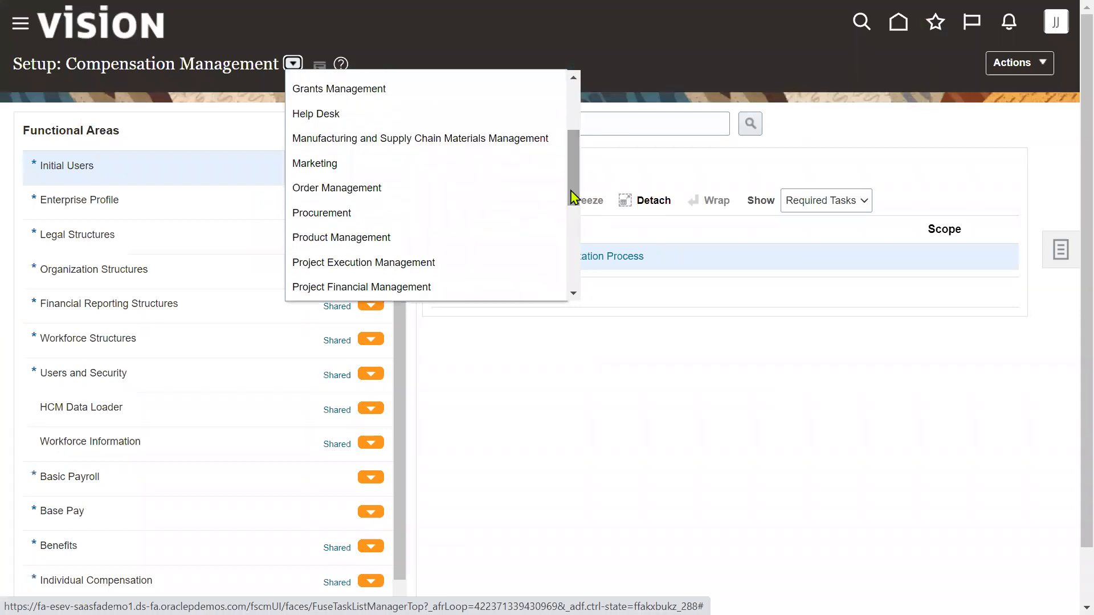
{"action": "left_click", "coordinate": [391, 217]}
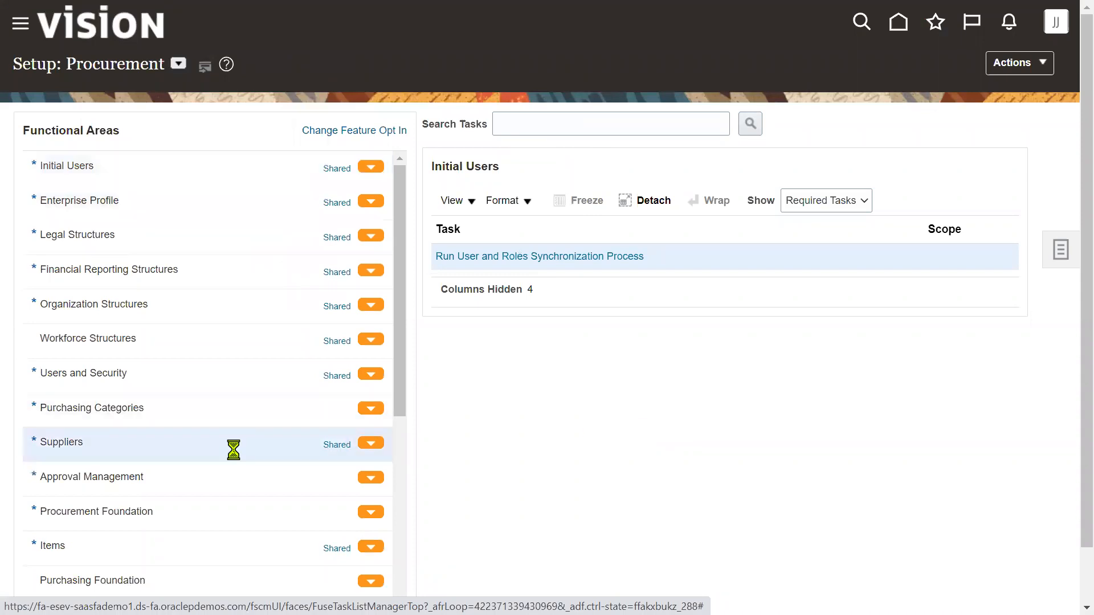
- Set the Suppliers functional area to show All Tasks
{"action": "left_click", "coordinate": [806, 202]}
{"action": "left_click", "coordinate": [801, 216]}
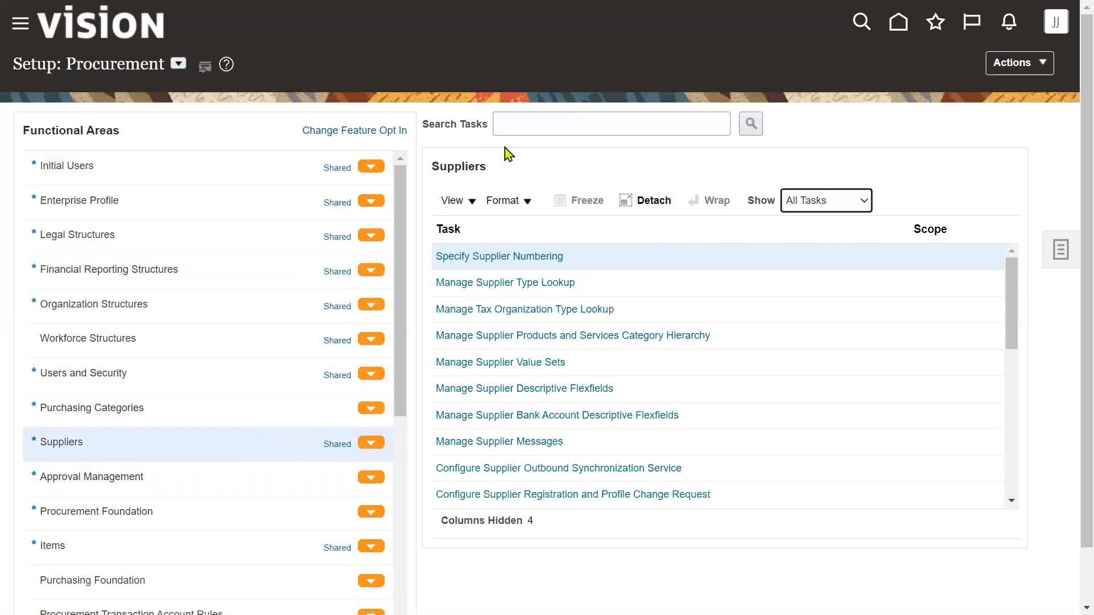
{"action": "left_click", "coordinate": [566, 125]}
- Search tasks for 'Manage use' and launch the Manage Users task
{"action": "type", "text": "Manage"}
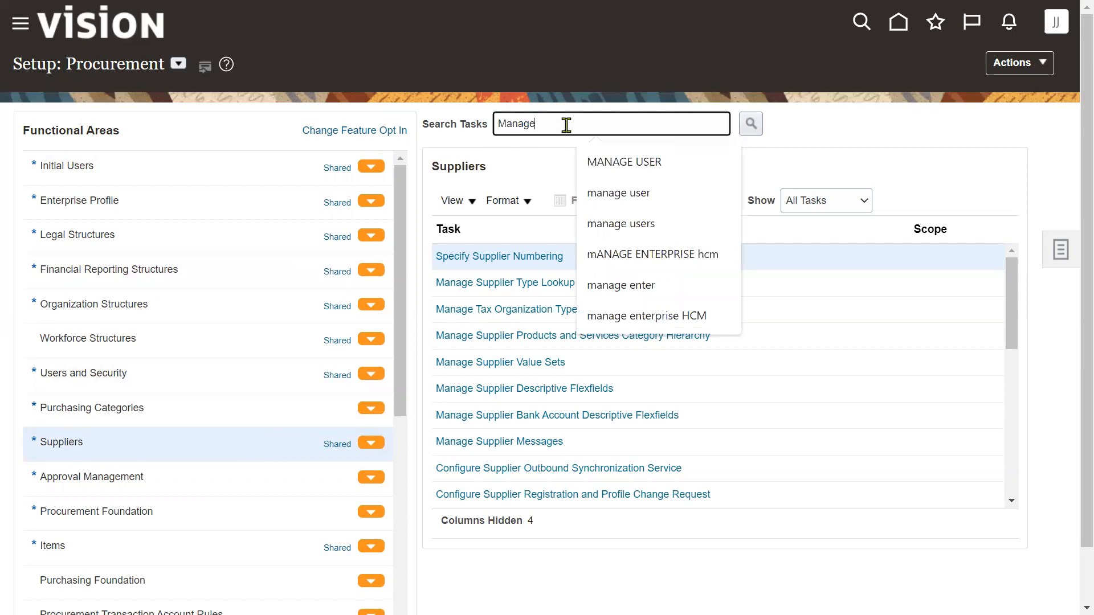
{"action": "type", "text": " user"}
{"action": "key", "text": "Return"}
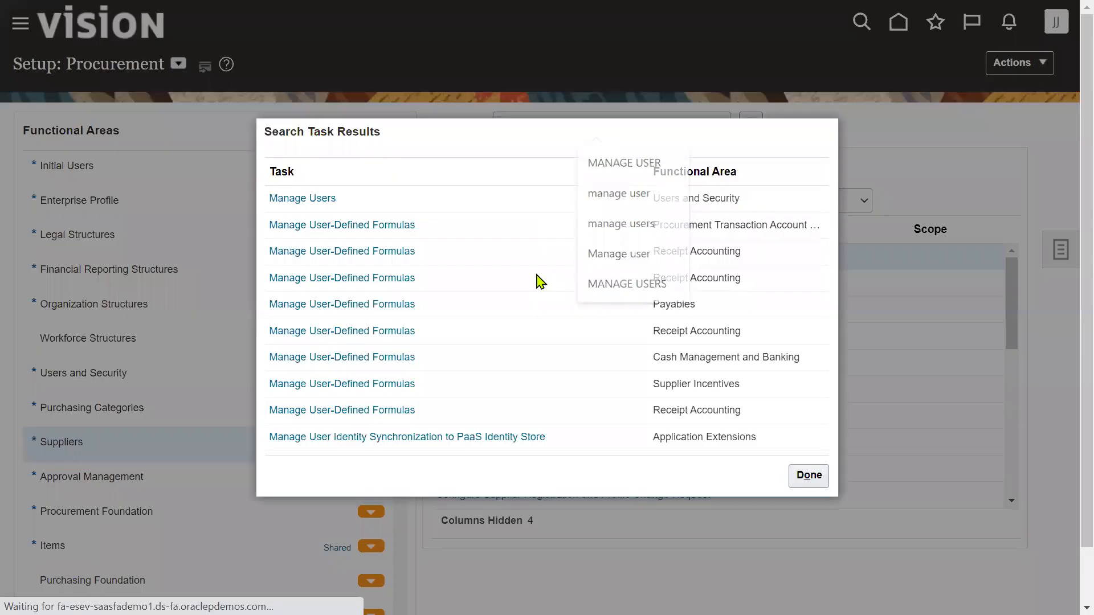
{"action": "left_click", "coordinate": [315, 200]}
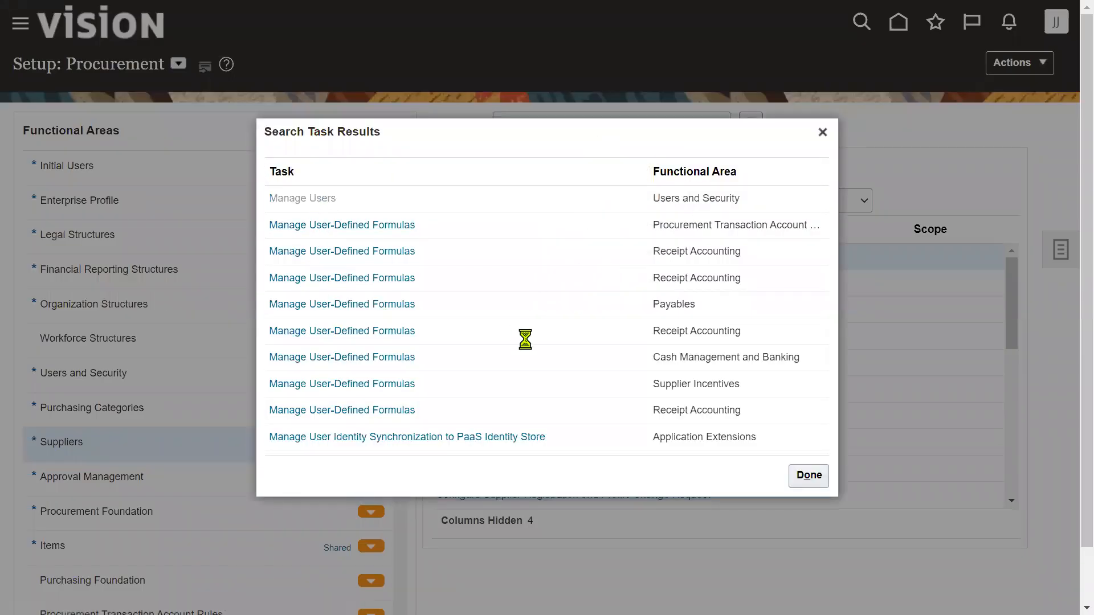
{"action": "left_click", "coordinate": [511, 469]}
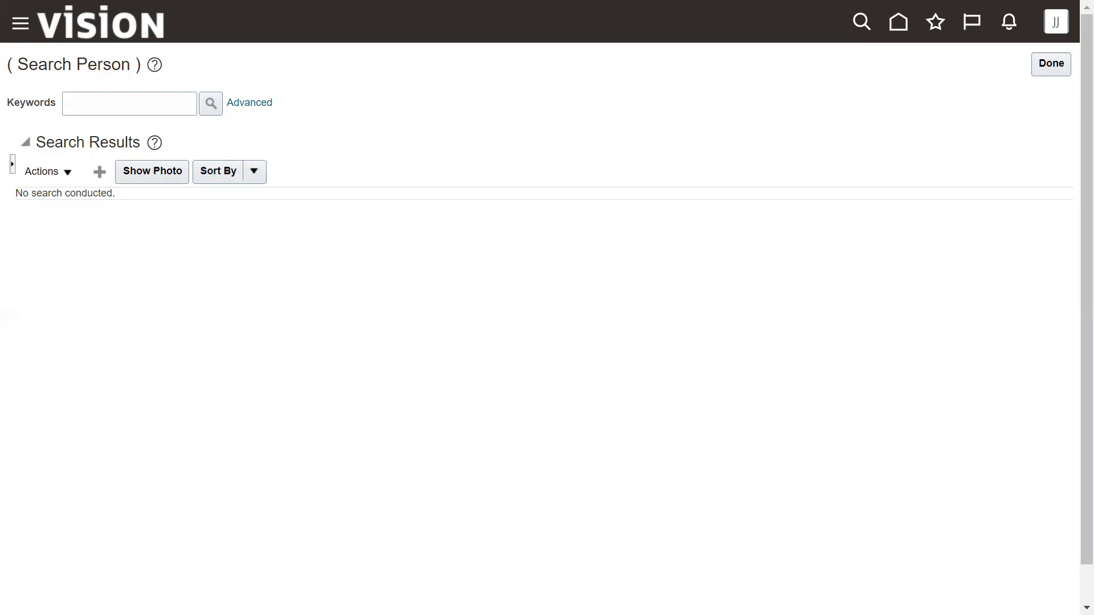
- Start a new user, entering last and first names, an e-mail address and a user name
{"action": "left_click", "coordinate": [243, 173]}
{"action": "type", "text": "PRC"}
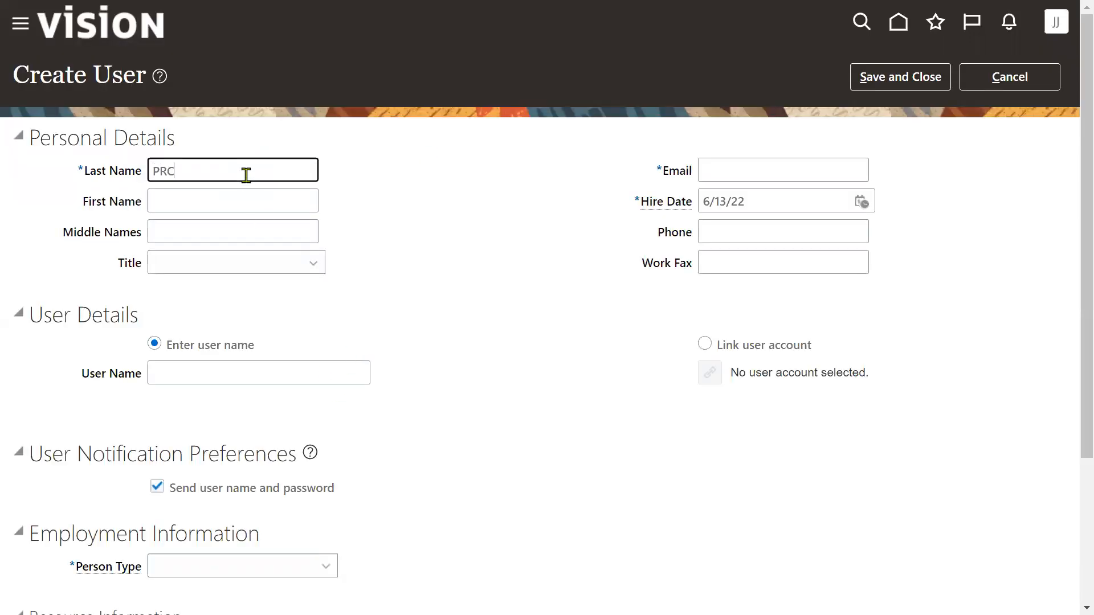
{"action": "key", "text": "Tab"}
{"action": "type", "text": "AGE"}
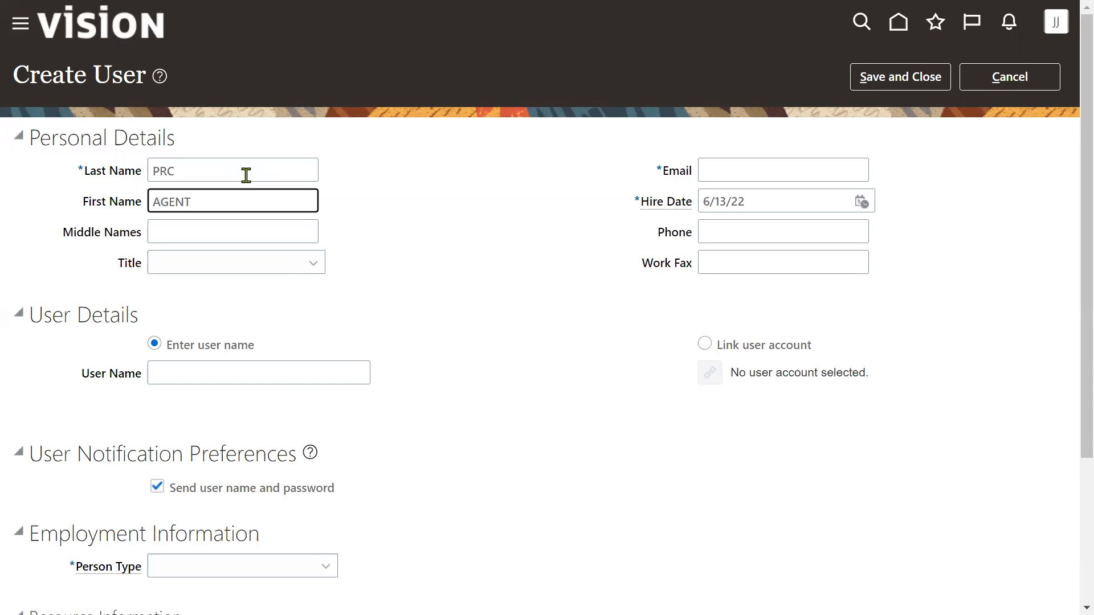
{"action": "key", "text": "Tab"}
{"action": "key", "text": "Tab"}
{"action": "key", "text": "Tab"}
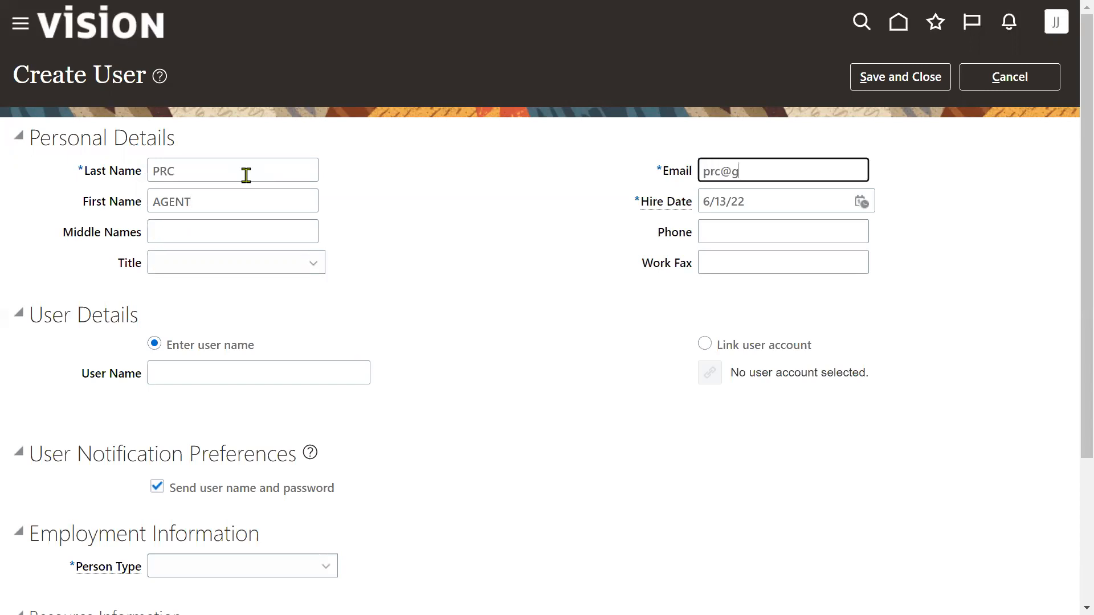
{"action": "key", "text": "Tab"}
{"action": "key", "text": "Tab"}
{"action": "key", "text": "Tab"}
{"action": "key", "text": "Tab"}
{"action": "key", "text": "Tab"}
{"action": "key", "text": "Tab"}
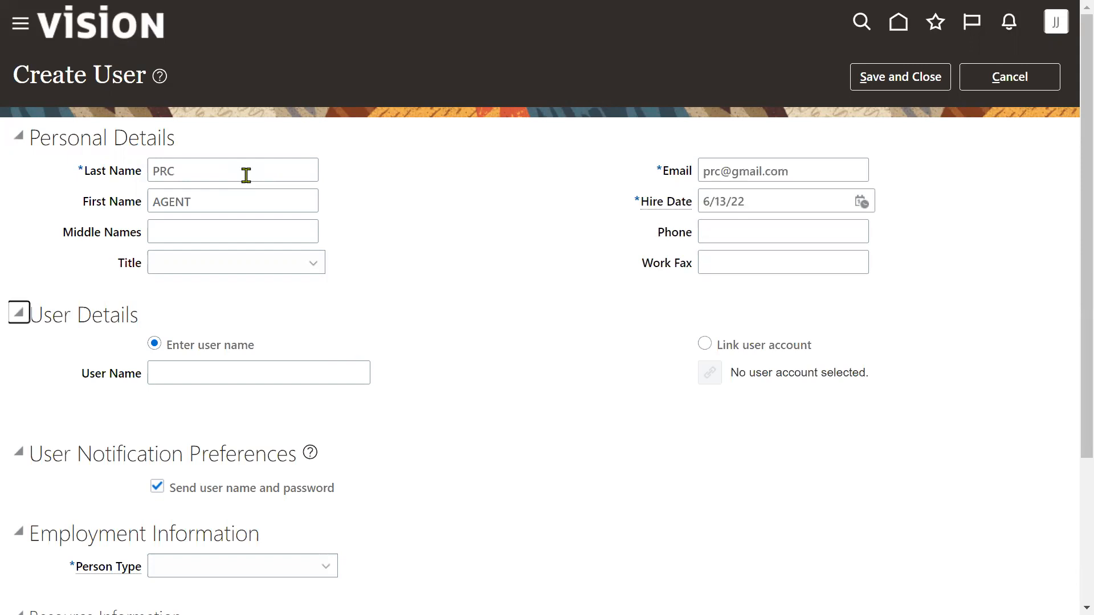
{"action": "type", "text": "PRC_AGENE"}
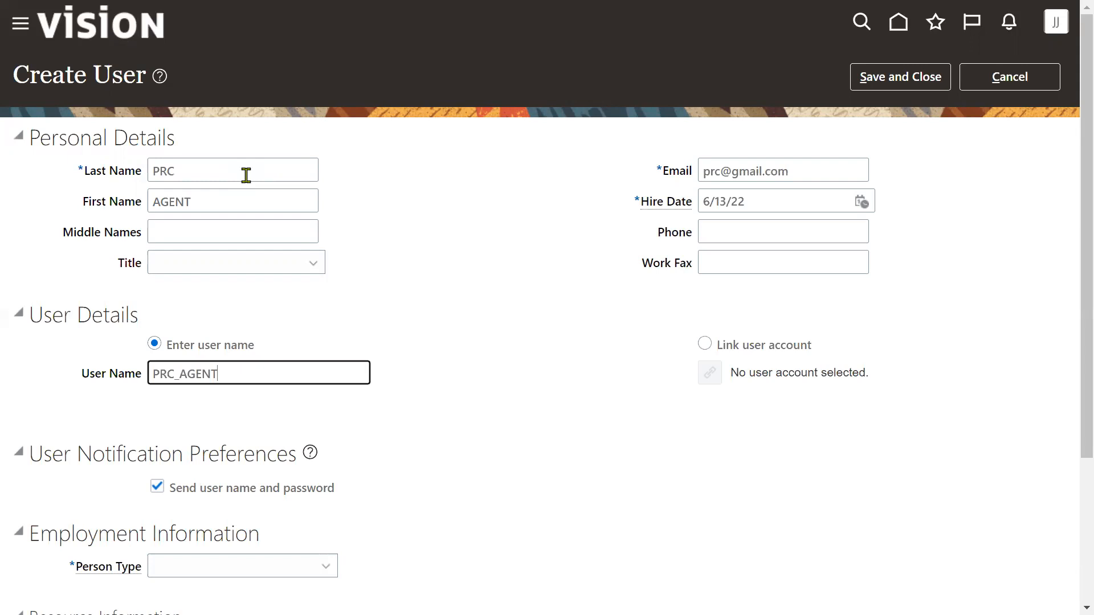
{"action": "key", "text": "ctrl+a"}
{"action": "key", "text": "ctrl+c"}
{"action": "scroll", "coordinate": [354, 434], "scroll_direction": "down", "scroll_amount": 3}
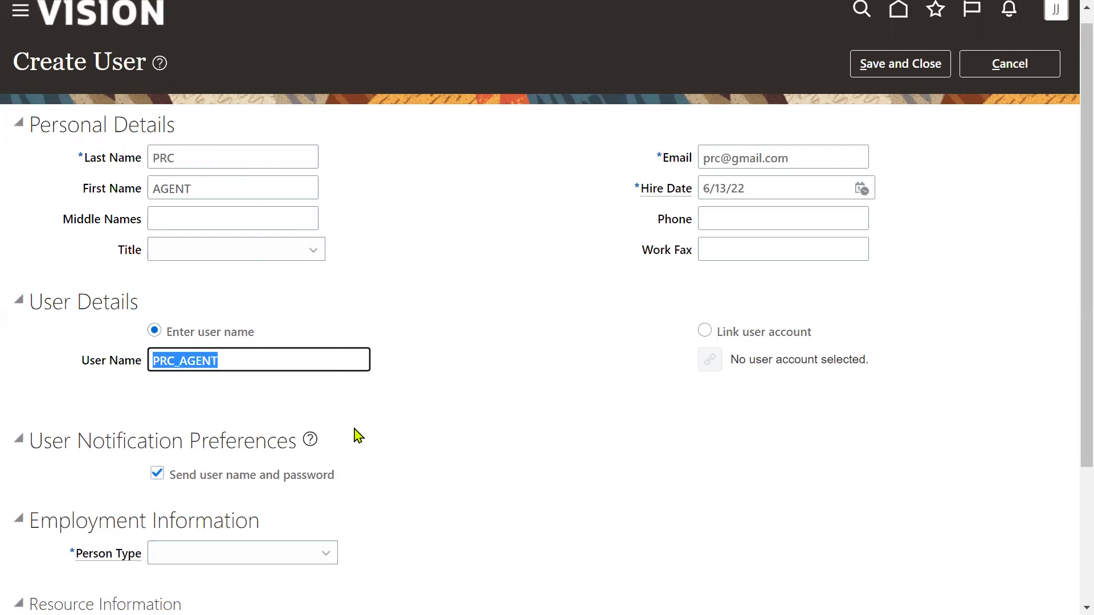
- Set person type Employee, legal employer US1 Legal Entity and business unit US1 Business Unit, then save
{"action": "left_click", "coordinate": [326, 368]}
{"action": "left_click", "coordinate": [179, 188]}
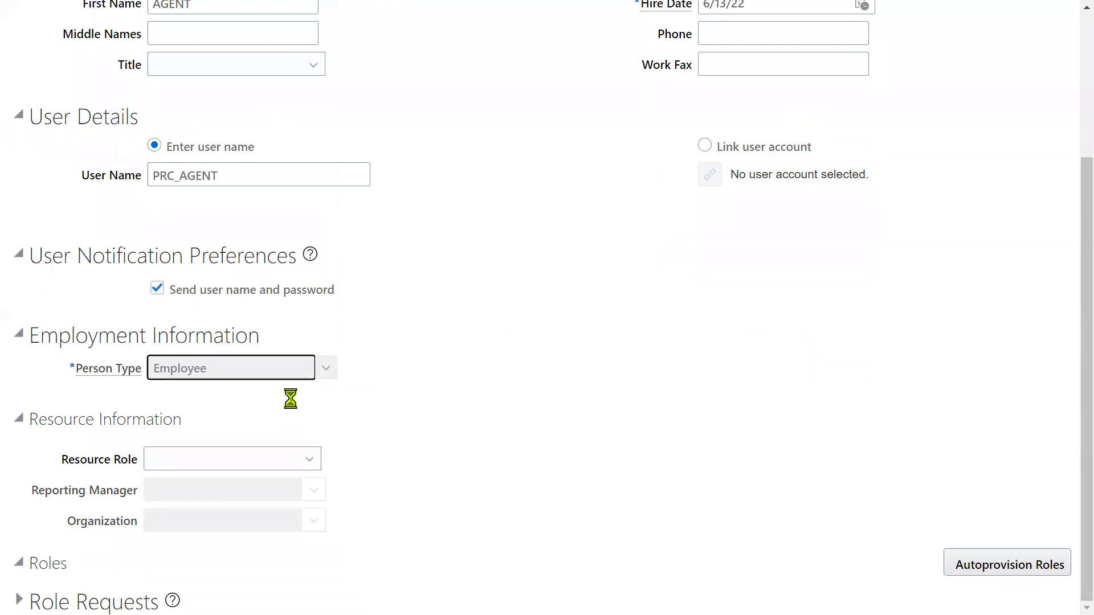
{"action": "left_click", "coordinate": [291, 396]}
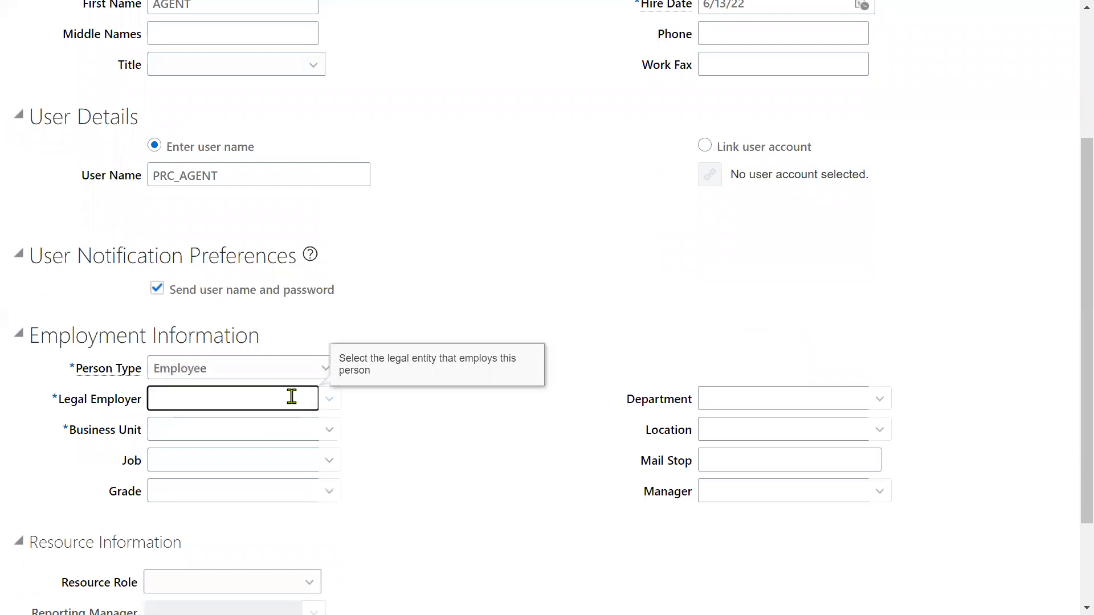
{"action": "type", "text": "US1"}
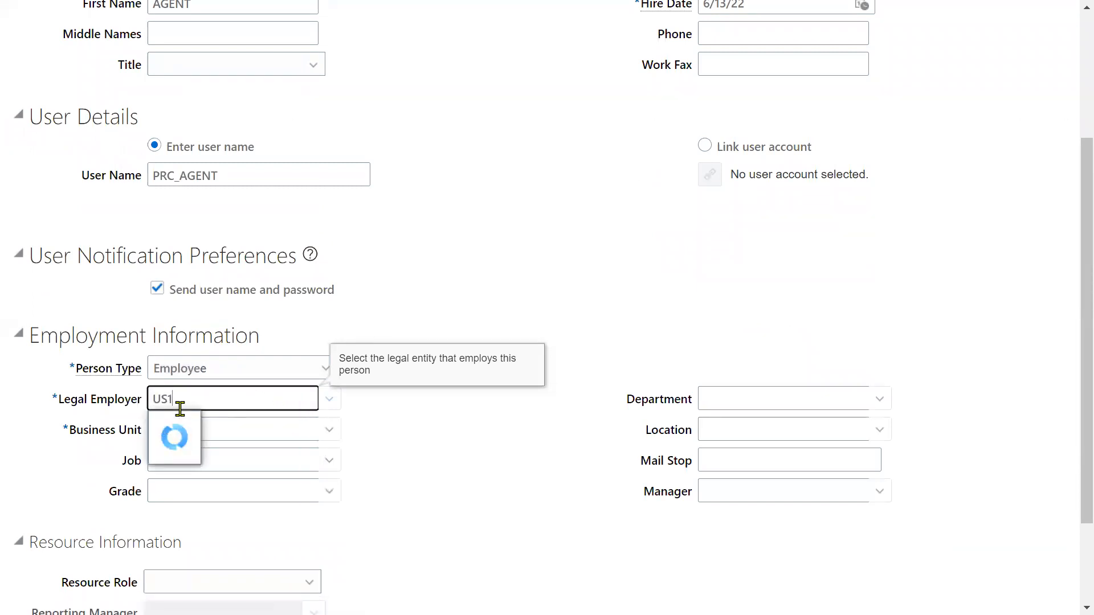
{"action": "left_click", "coordinate": [191, 422]}
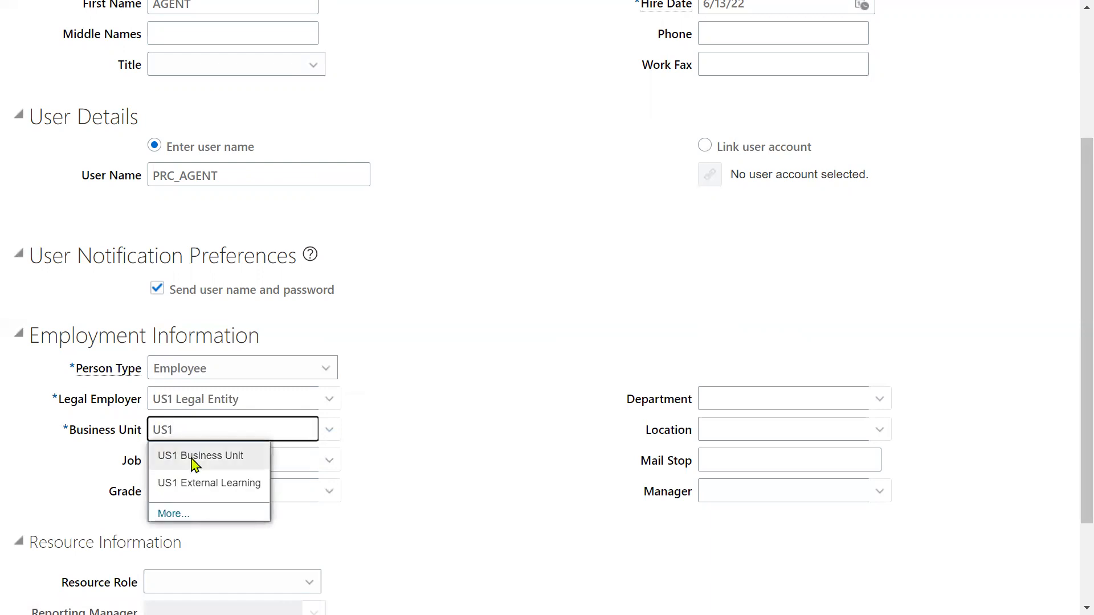
{"action": "left_click", "coordinate": [194, 459]}
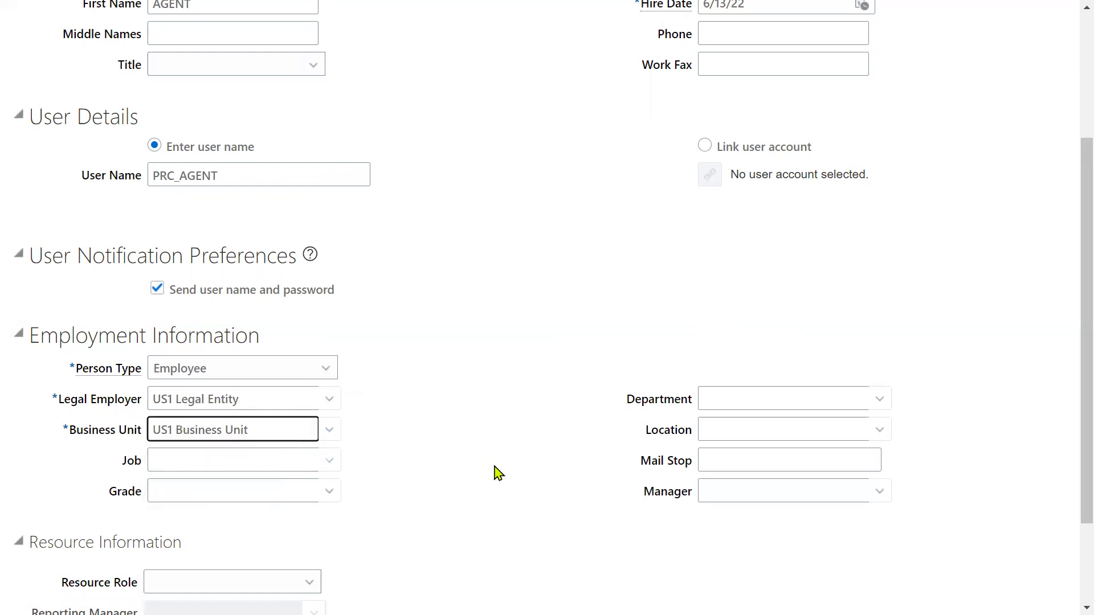
{"action": "scroll", "coordinate": [497, 471], "scroll_direction": "up", "scroll_amount": 5}
{"action": "left_click", "coordinate": [872, 85]}
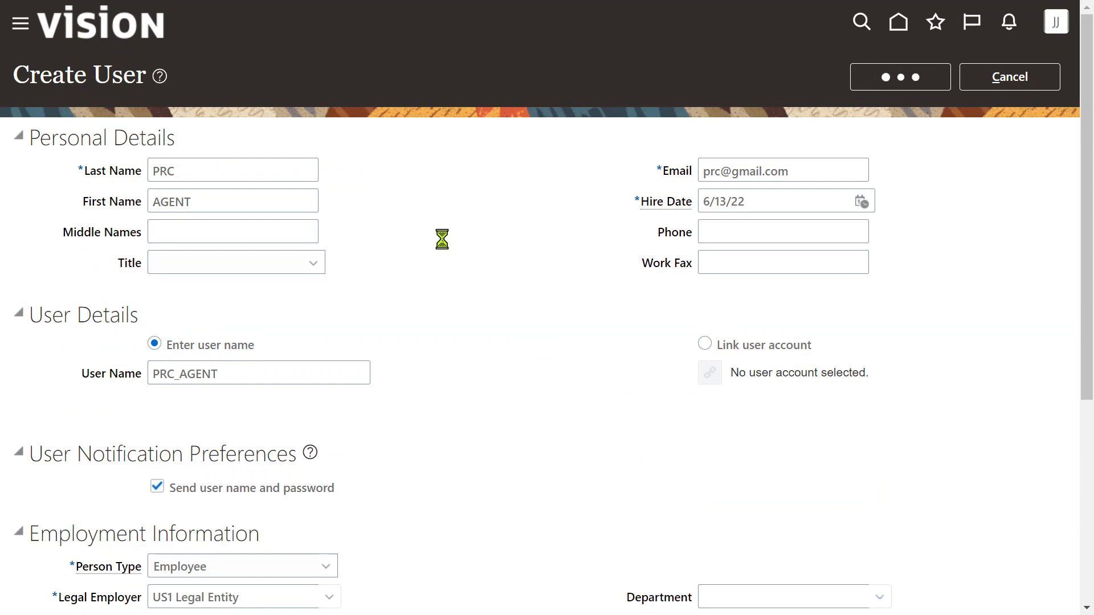
{"action": "scroll", "coordinate": [441, 268], "scroll_direction": "down", "scroll_amount": 4}
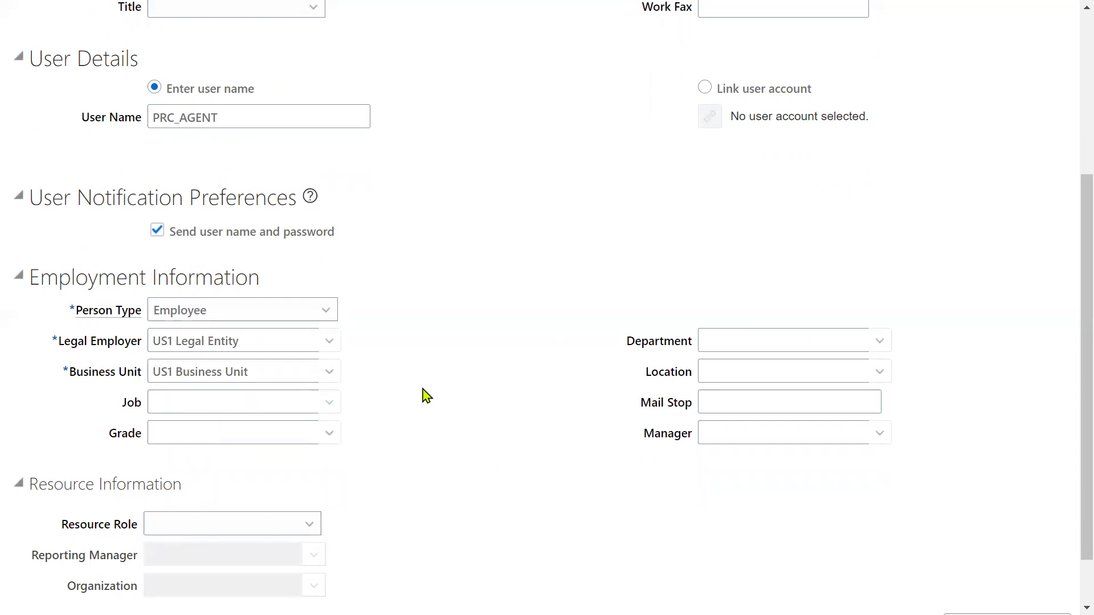
{"action": "left_click", "coordinate": [1056, 32]}
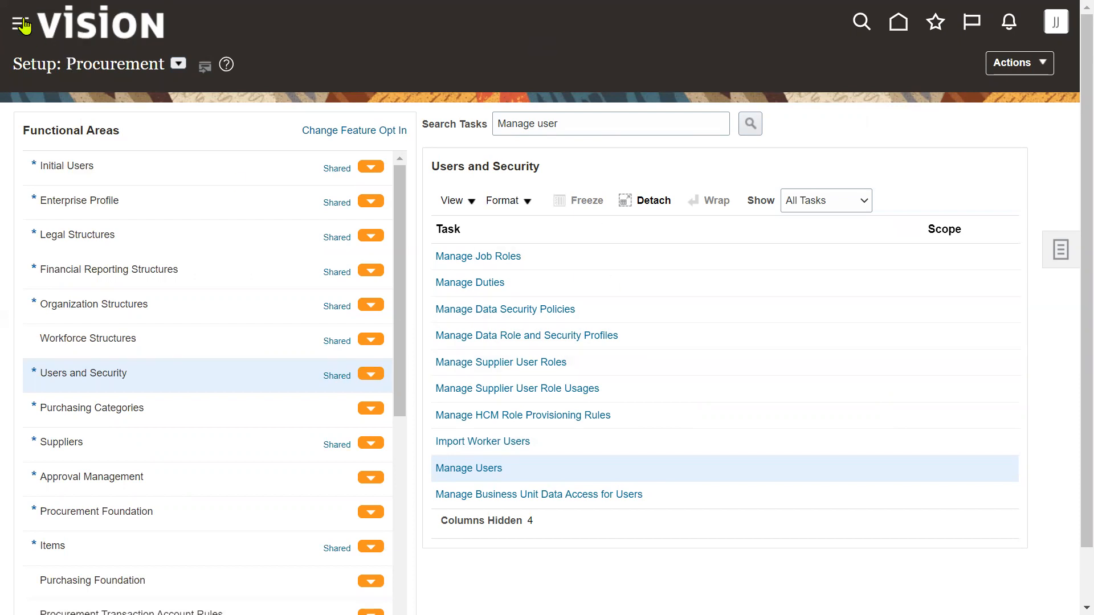
- Expand the Navigator's Tools group to reveal the Security Console link
{"action": "left_click", "coordinate": [20, 26]}
{"action": "scroll", "coordinate": [171, 456], "scroll_direction": "down", "scroll_amount": 4}
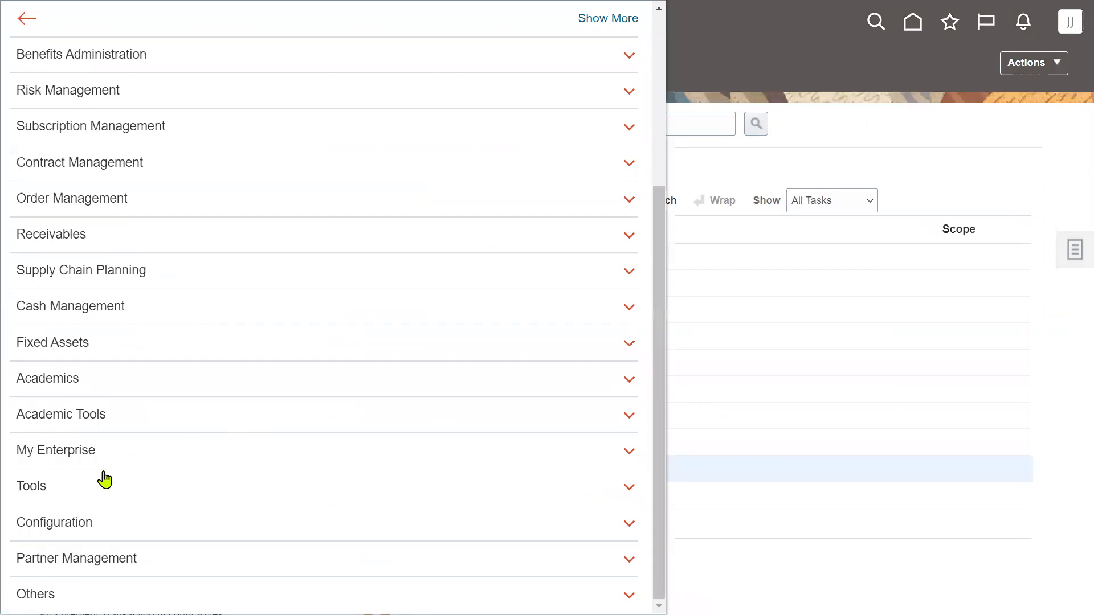
{"action": "left_click", "coordinate": [73, 489]}
{"action": "scroll", "coordinate": [171, 433], "scroll_direction": "down", "scroll_amount": 4}
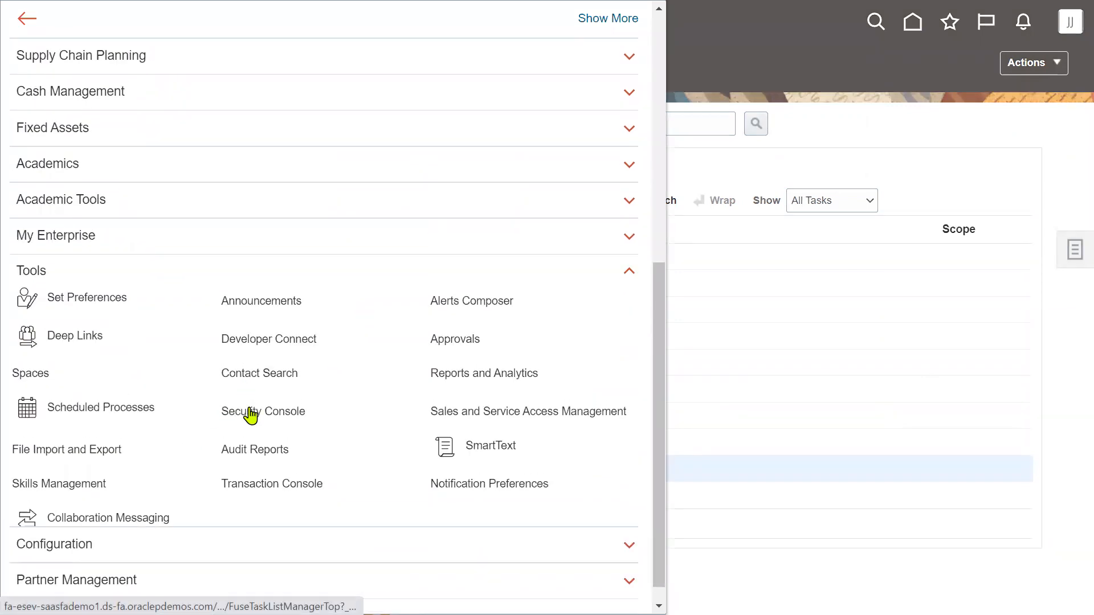
{"action": "key", "text": "alt+Tab"}
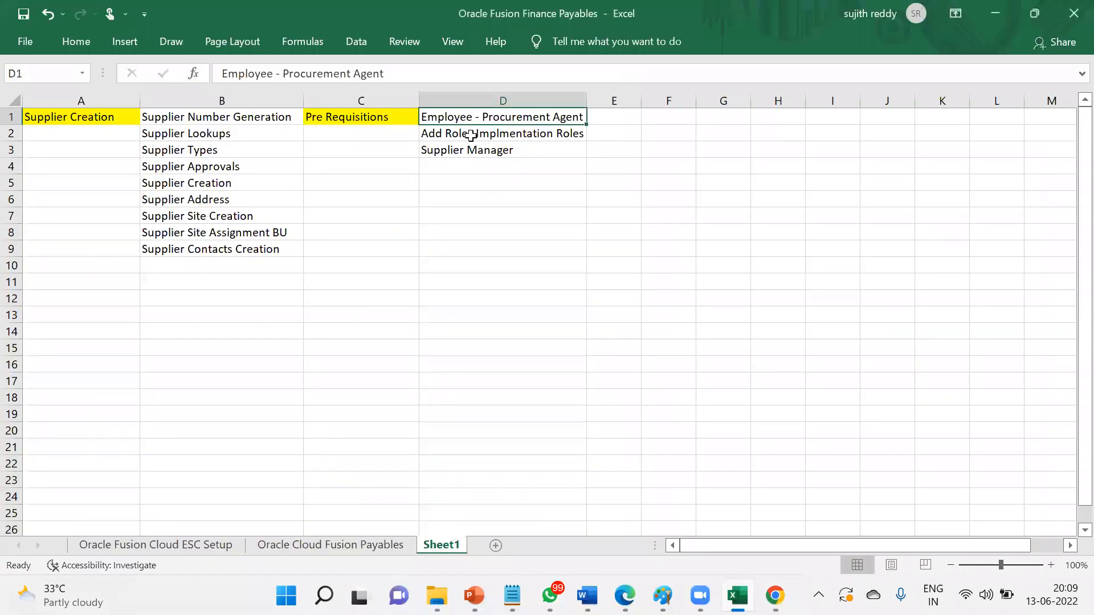
- Review the role prerequisites in D2:D3 of the Excel list, then go back to Oracle
{"action": "left_click", "coordinate": [470, 136]}
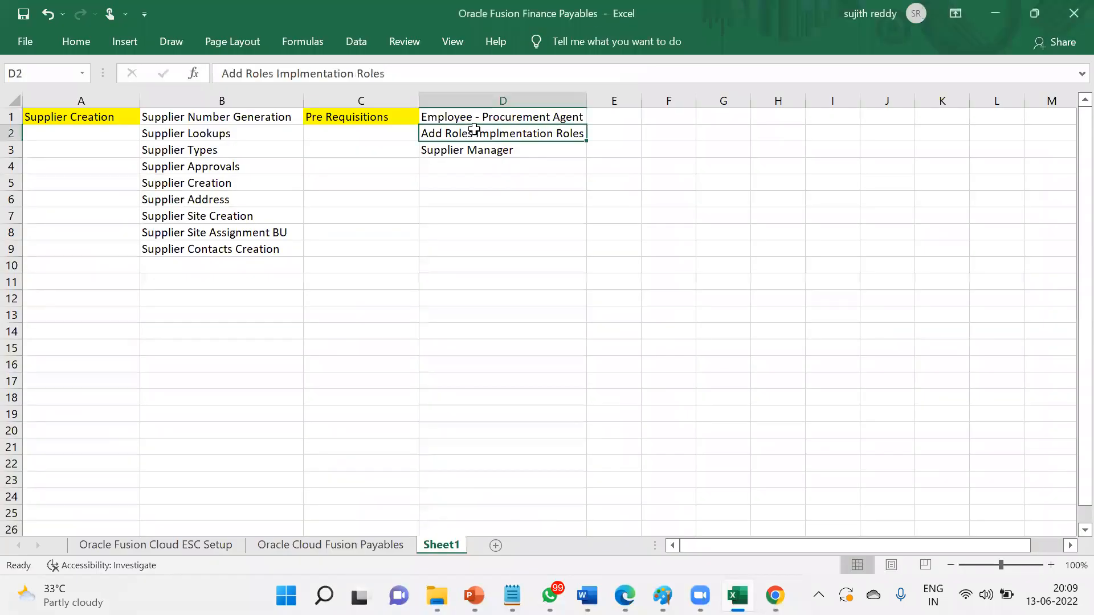
{"action": "left_click", "coordinate": [501, 149]}
{"action": "left_click_drag", "start_coordinate": [501, 128], "coordinate": [501, 153]}
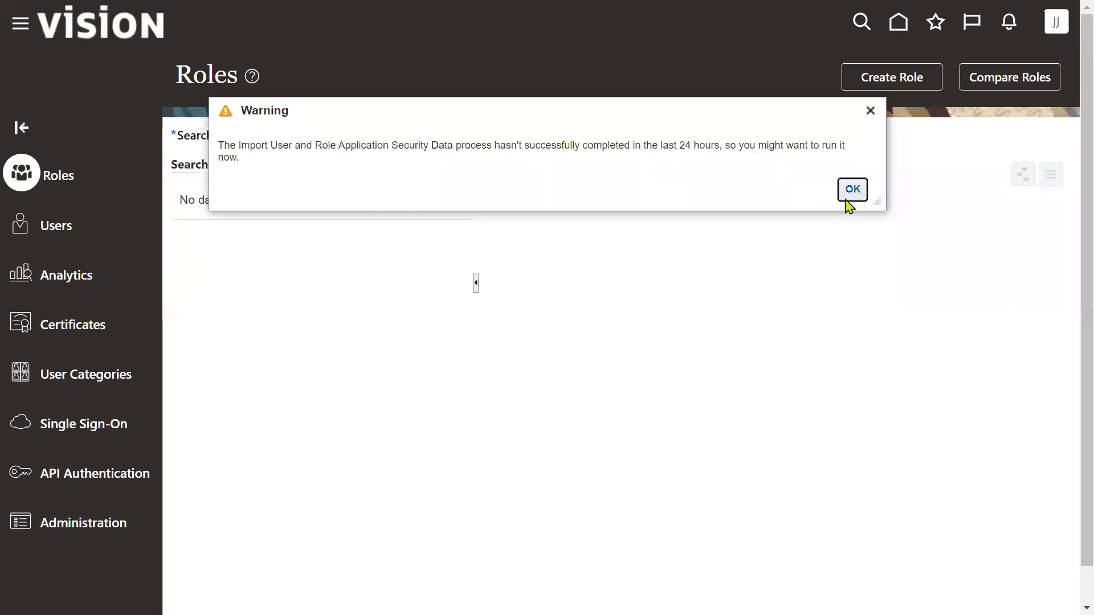
{"action": "left_click", "coordinate": [850, 191]}
- Find the procurement agent user in Security Console Users and open its account
{"action": "left_click", "coordinate": [78, 225]}
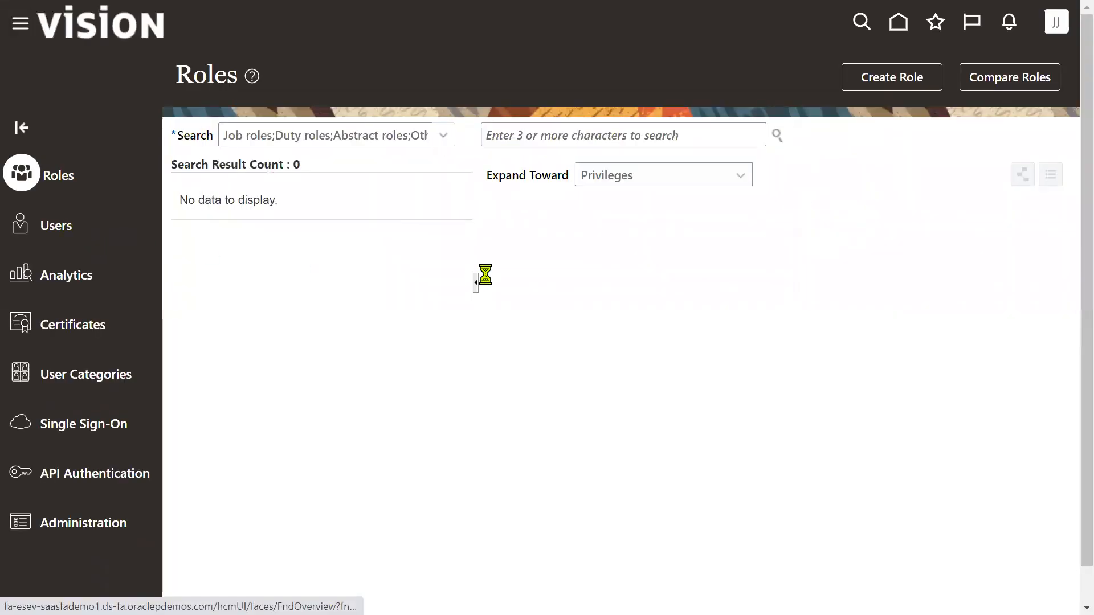
{"action": "left_click", "coordinate": [593, 136]}
{"action": "key", "text": "ctrl+v"}
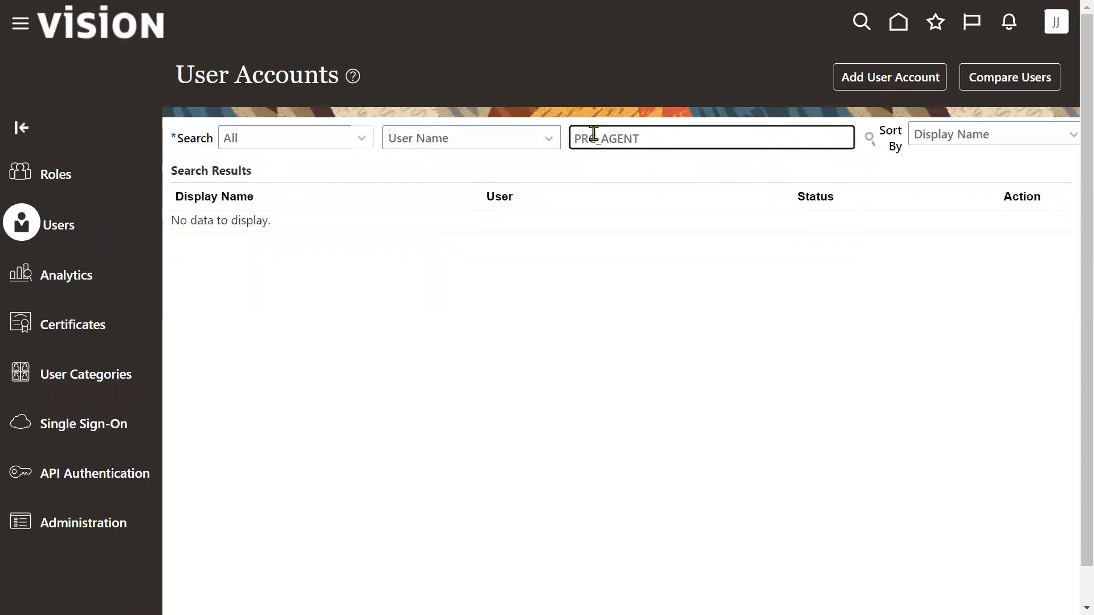
{"action": "key", "text": "Return"}
{"action": "left_click", "coordinate": [614, 241]}
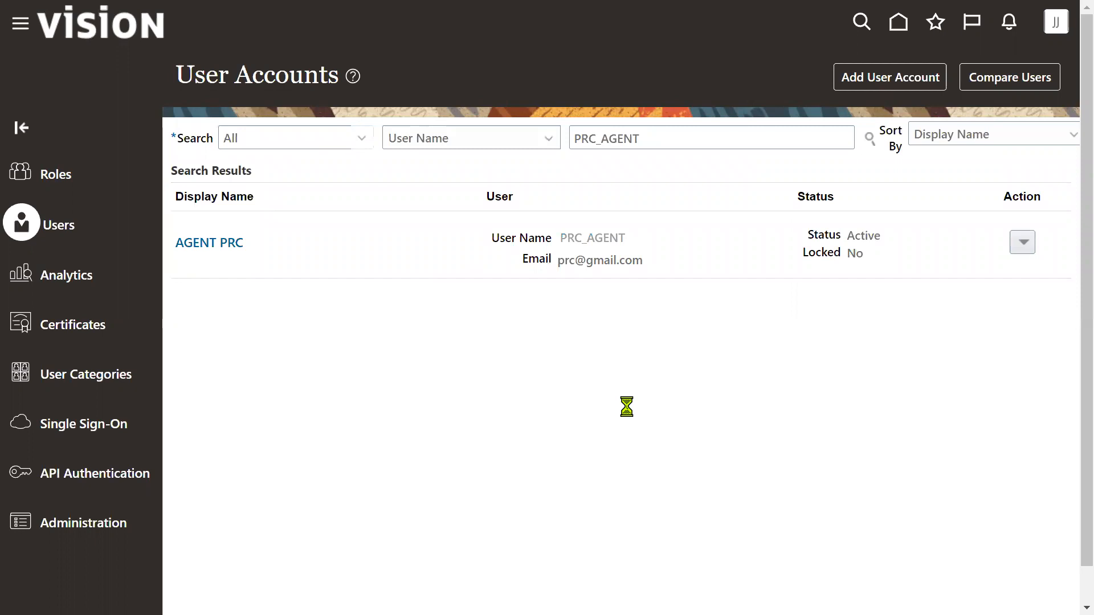
- Reset the agent's password manually, retyping it to meet the complexity policy
{"action": "left_click", "coordinate": [776, 78]}
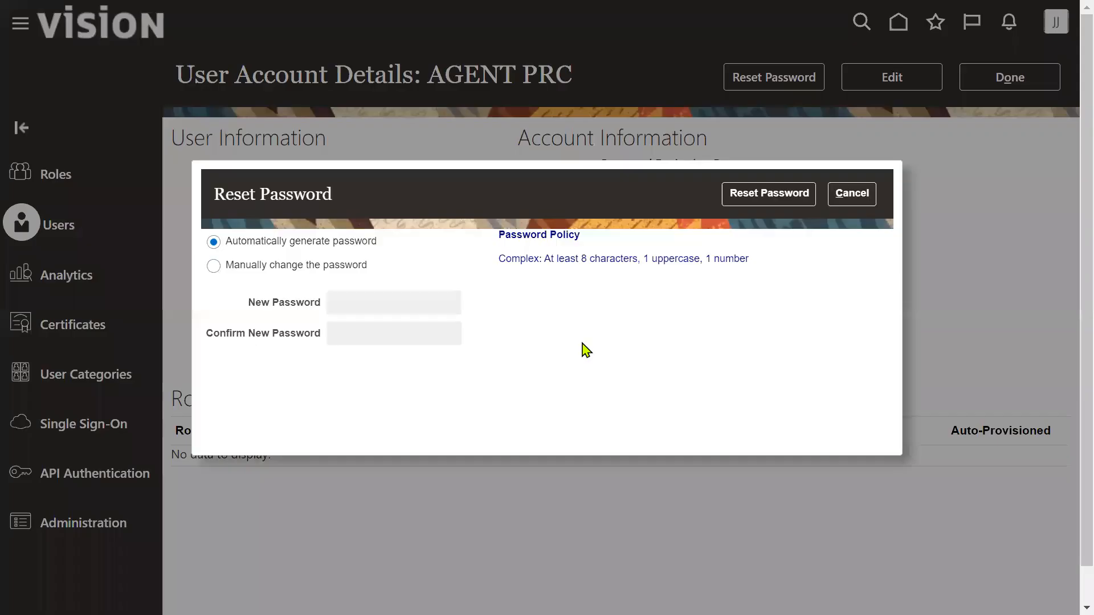
{"action": "left_click", "coordinate": [351, 268]}
{"action": "left_click", "coordinate": [356, 301]}
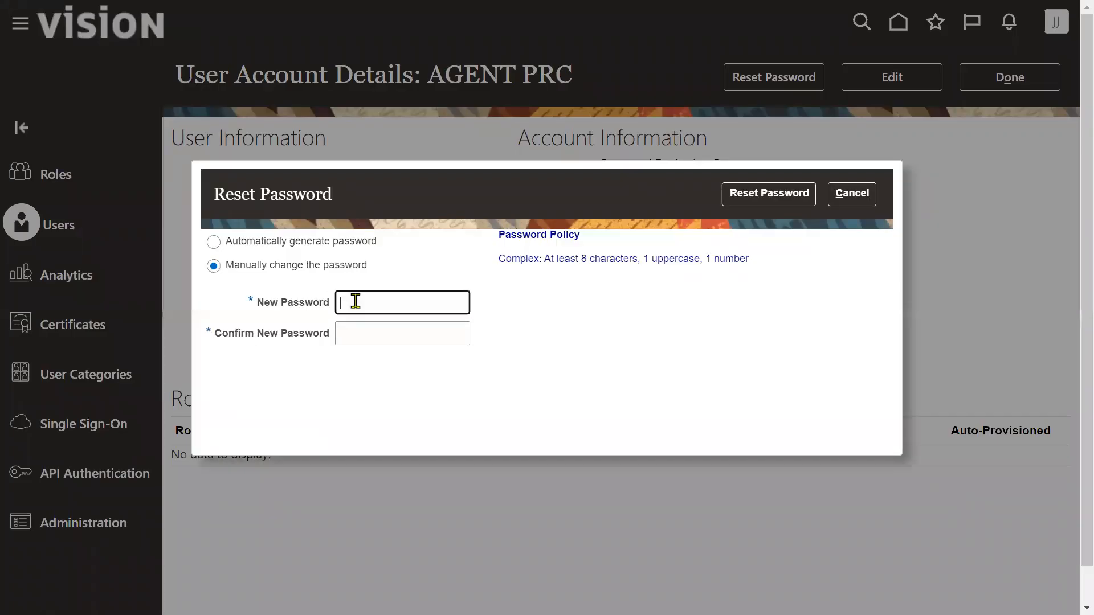
{"action": "type", "text": "••••••••"}
{"action": "key", "text": "Tab"}
{"action": "type", "text": "••••••••"}
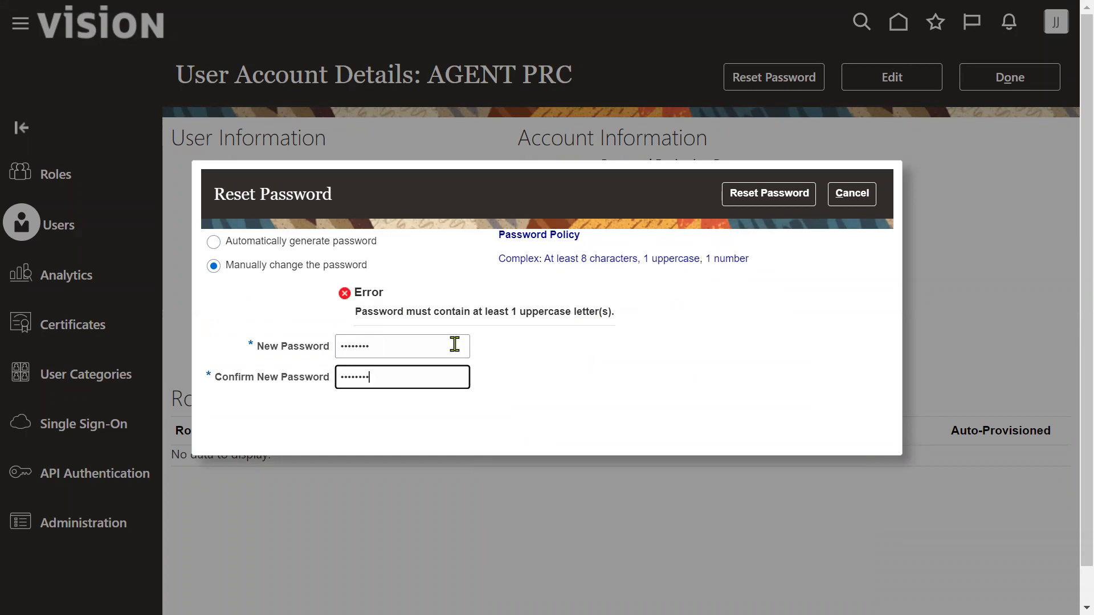
{"action": "left_click_drag", "start_coordinate": [439, 347], "coordinate": [300, 352]}
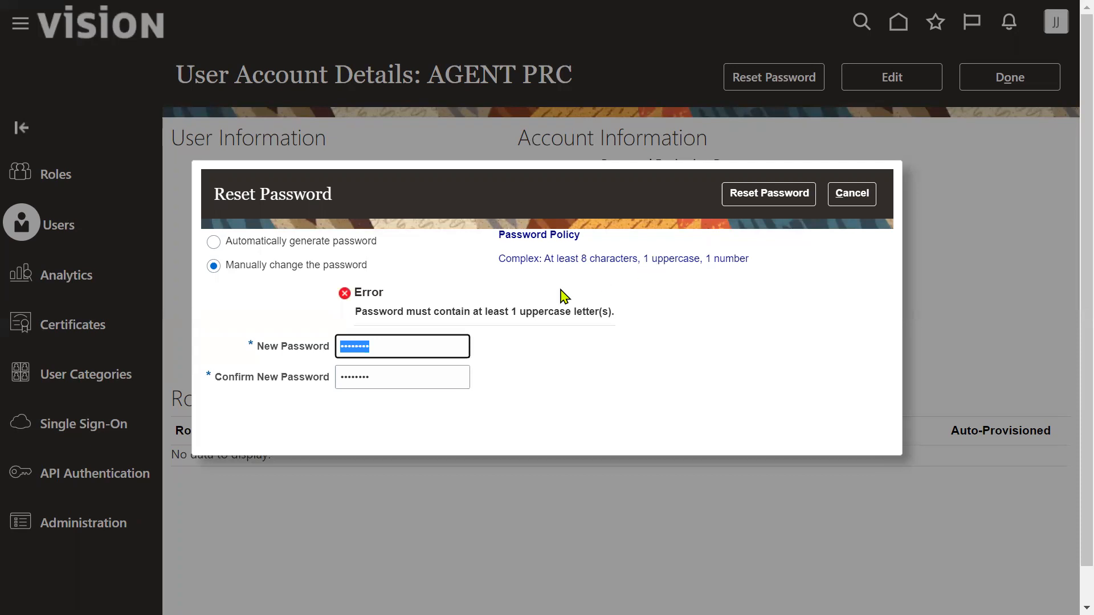
{"action": "type", "text": "•••••"}
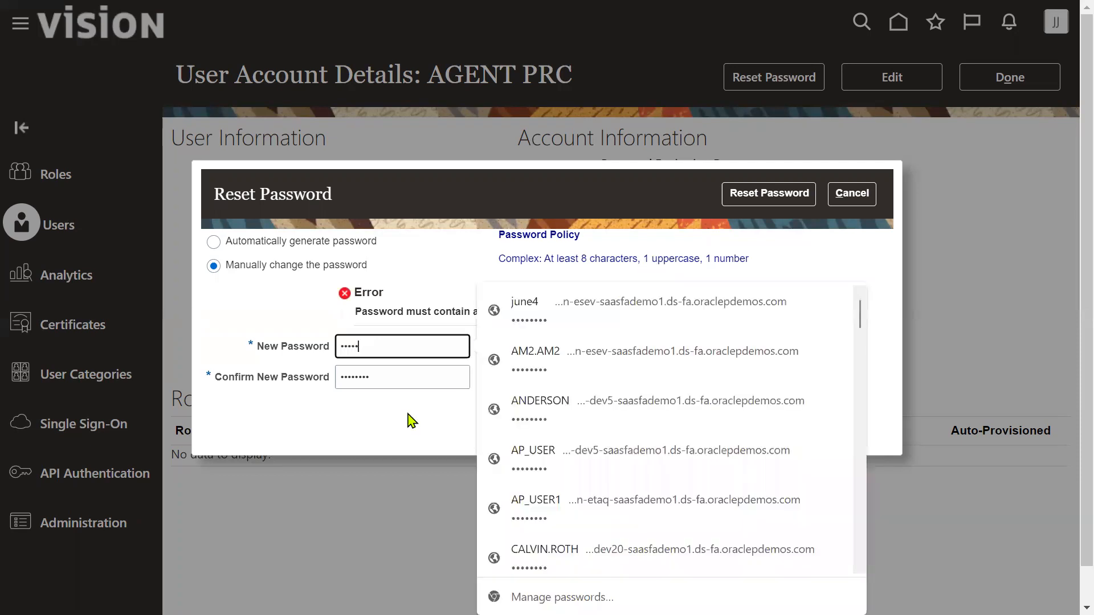
{"action": "key", "text": "Tab"}
{"action": "type", "text": "••"}
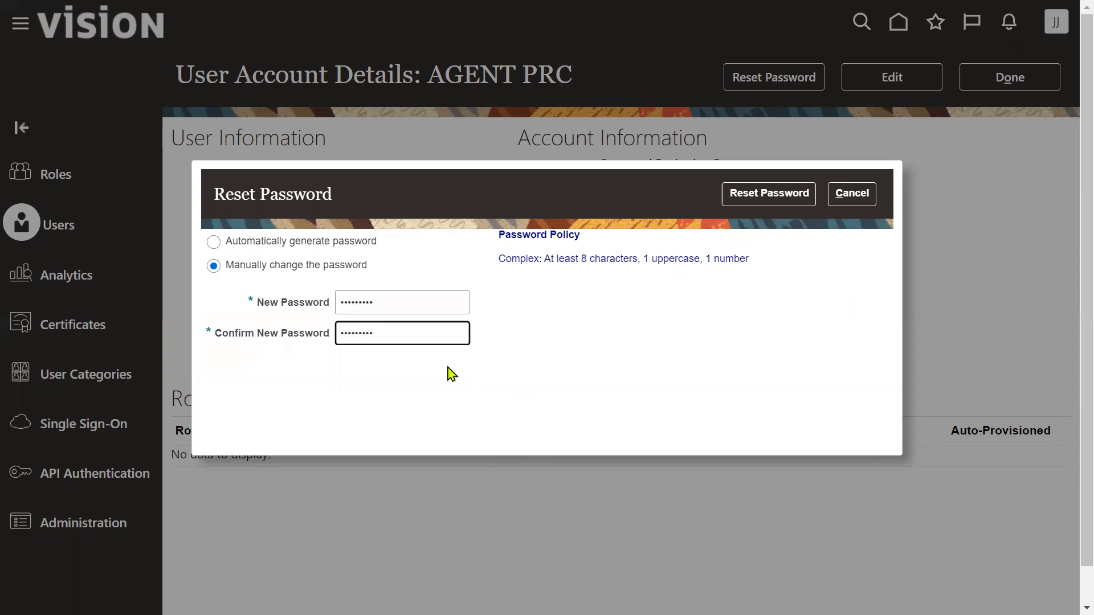
{"action": "left_click", "coordinate": [736, 193]}
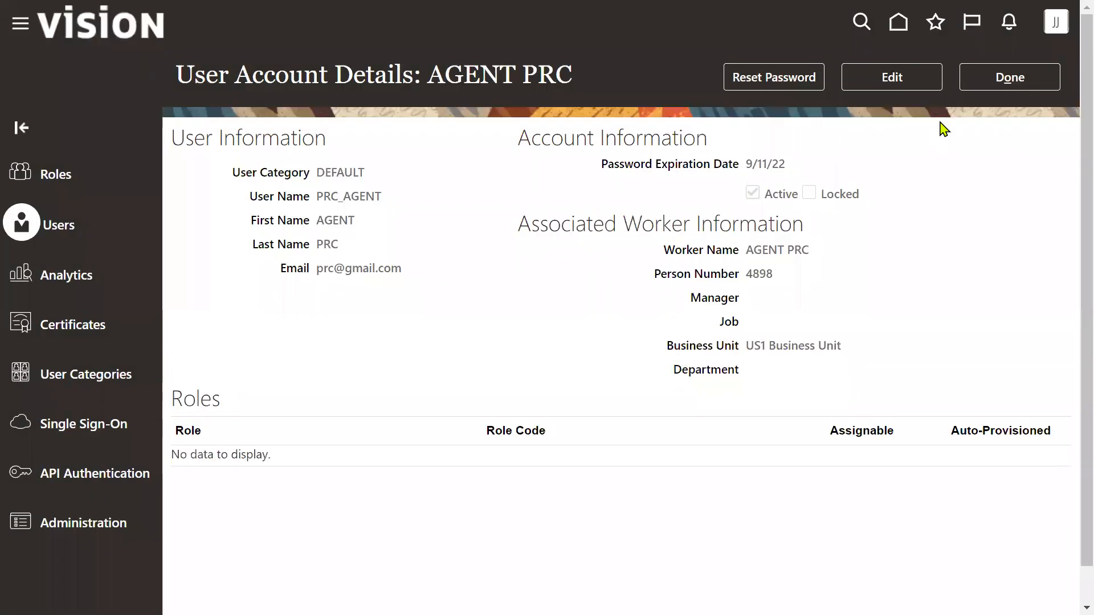
- Edit the user account and add the IT Security Manager role
{"action": "left_click", "coordinate": [901, 83]}
{"action": "left_click", "coordinate": [726, 550]}
{"action": "left_click", "coordinate": [566, 137]}
{"action": "type", "text": "it sec"}
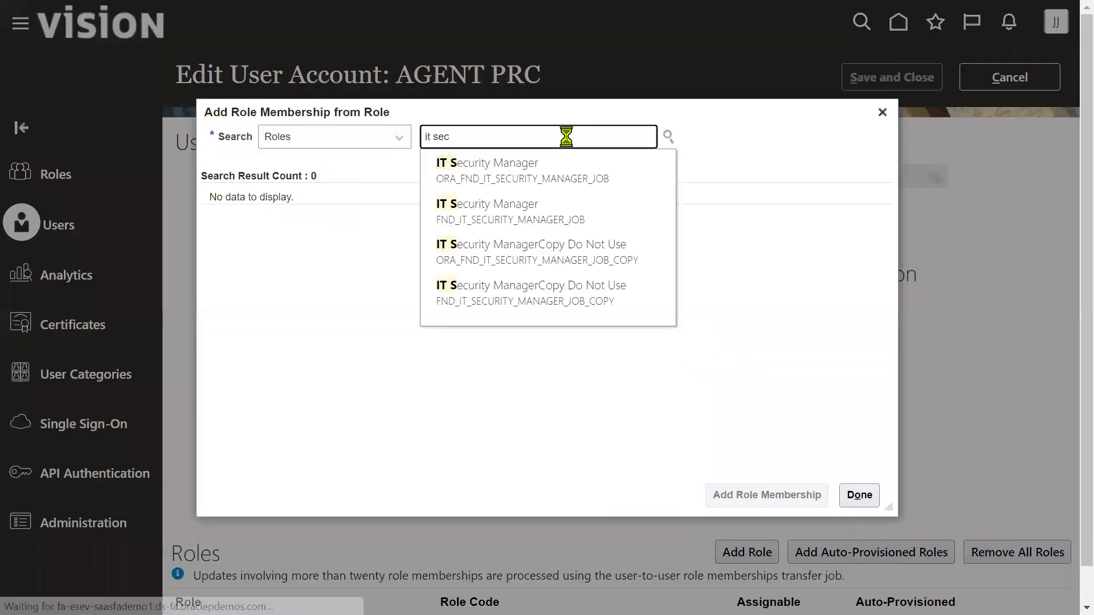
{"action": "left_click", "coordinate": [483, 173]}
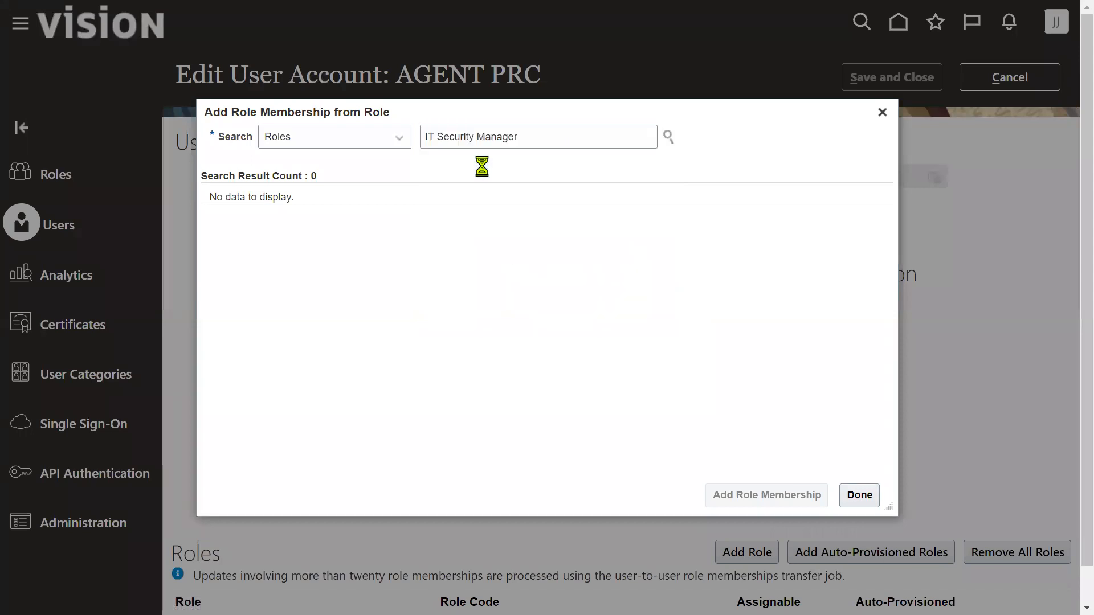
{"action": "left_click", "coordinate": [489, 213]}
{"action": "left_click", "coordinate": [748, 488]}
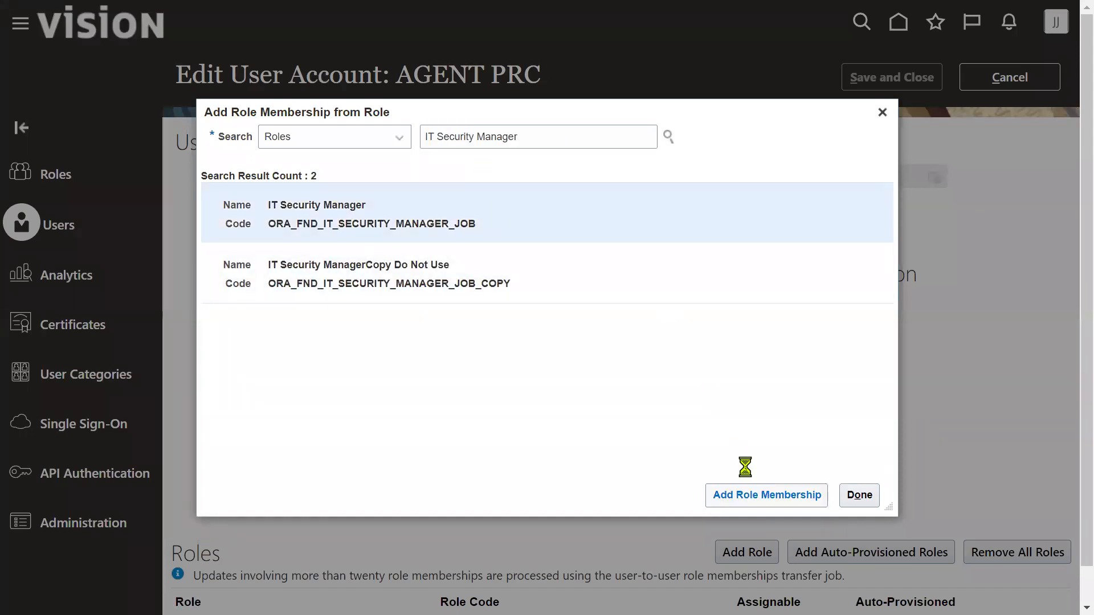
- Add the Application Implementation Consultant role to the user
{"action": "left_click", "coordinate": [597, 140]}
{"action": "type", "text": "a"}
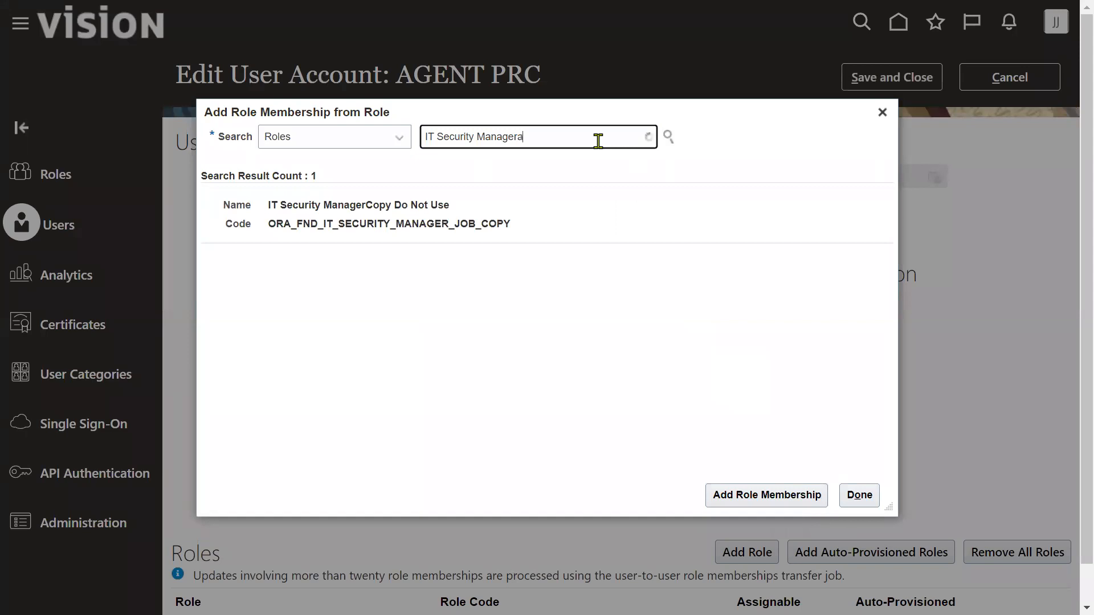
{"action": "key", "text": "ctrl+a"}
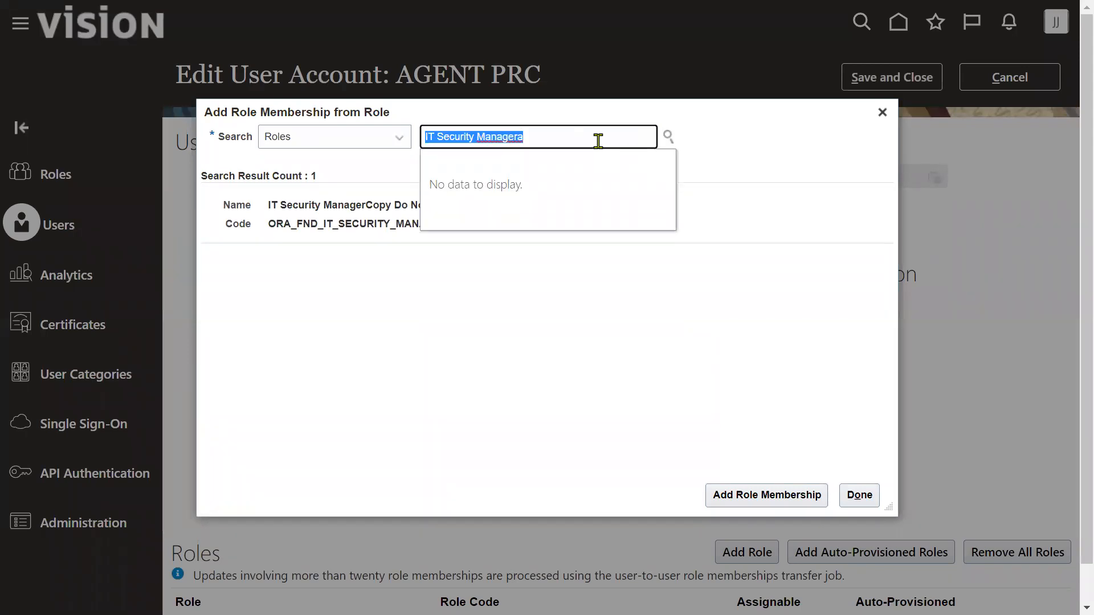
{"action": "type", "text": "Application"}
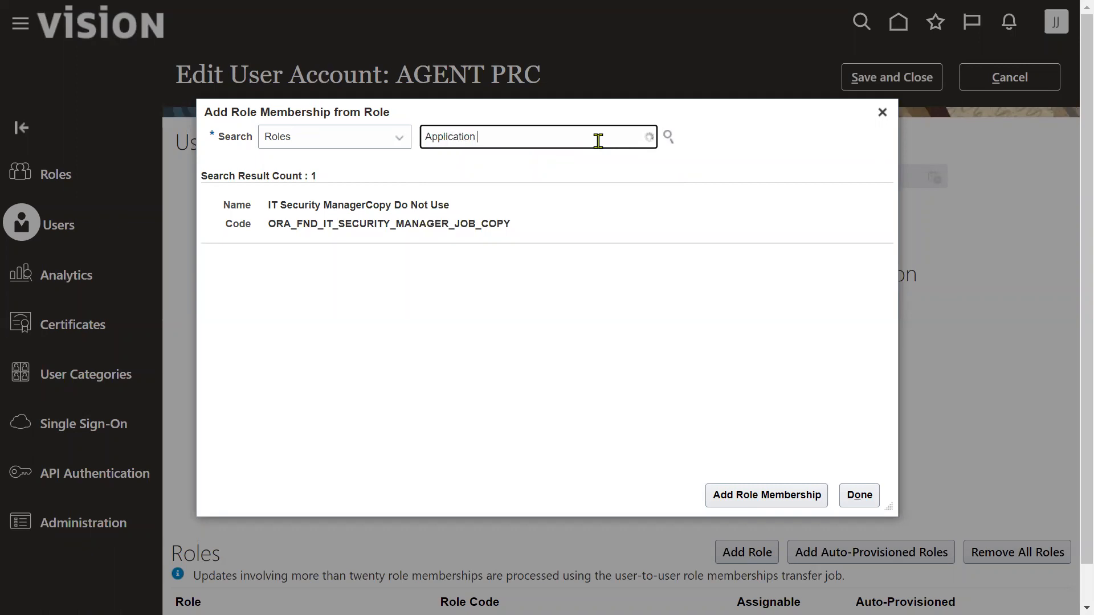
{"action": "type", "text": "Implementation Consu"}
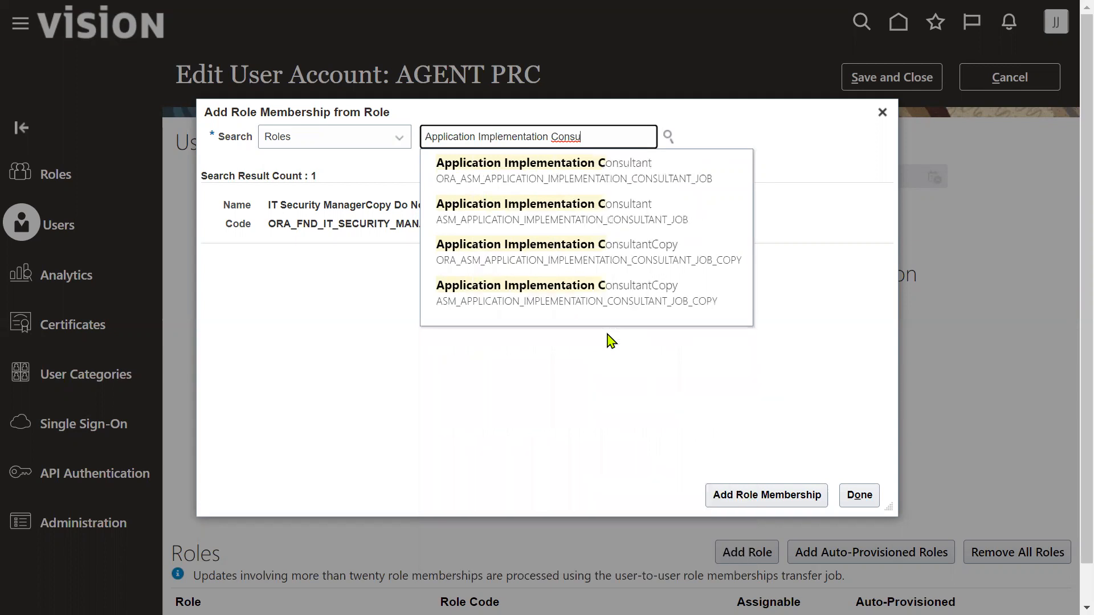
{"action": "left_click", "coordinate": [589, 181]}
{"action": "left_click", "coordinate": [523, 216]}
{"action": "left_click", "coordinate": [722, 495]}
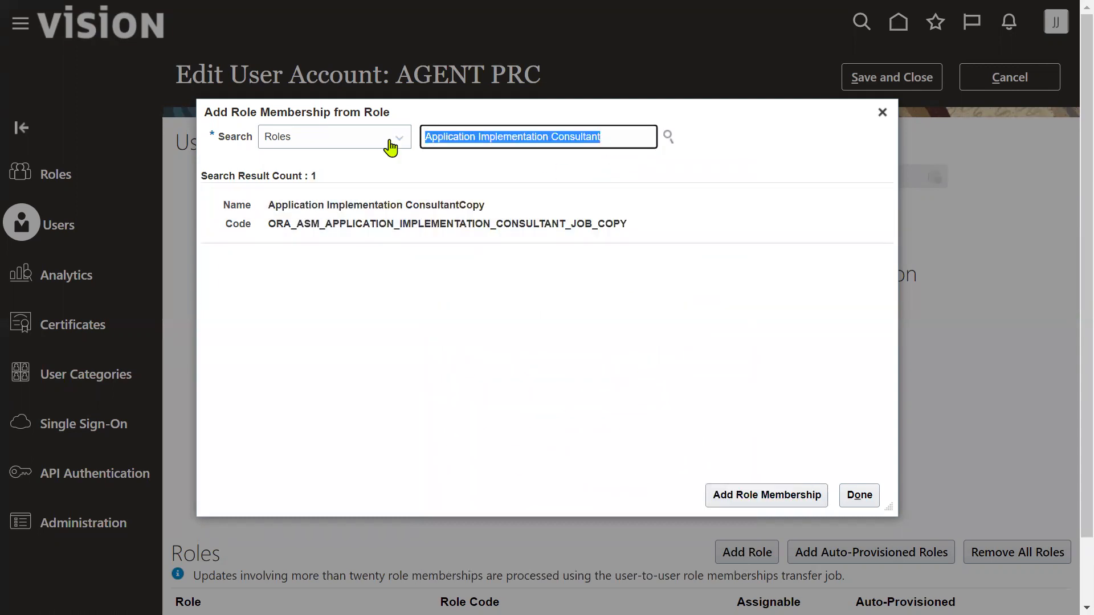
- Add the Supplier Manager role, then save and close the user account
{"action": "type", "text": "Supplier man"}
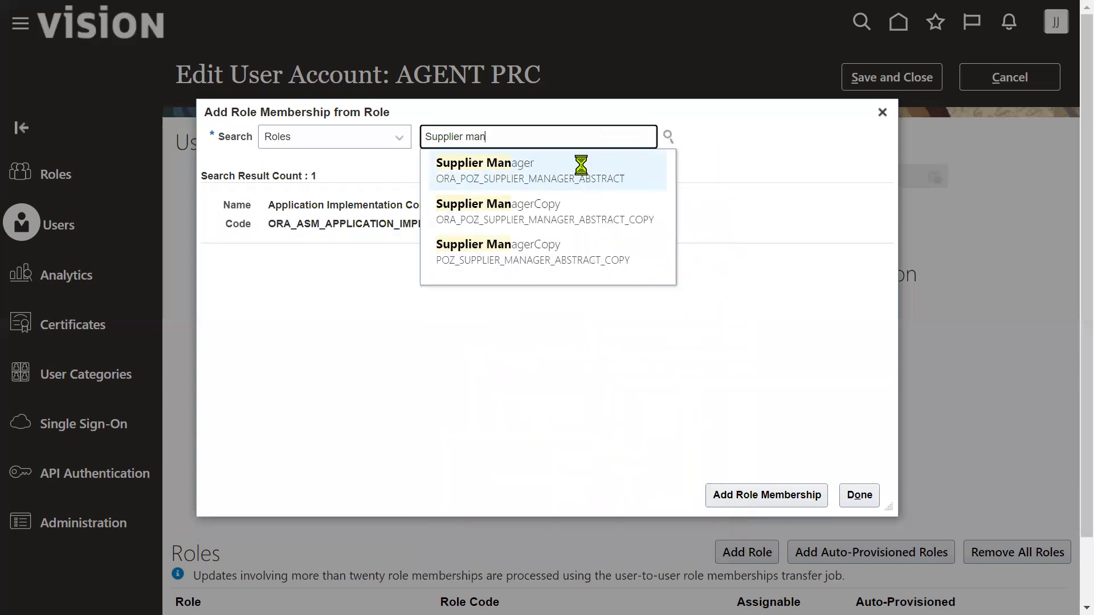
{"action": "left_click", "coordinate": [578, 171]}
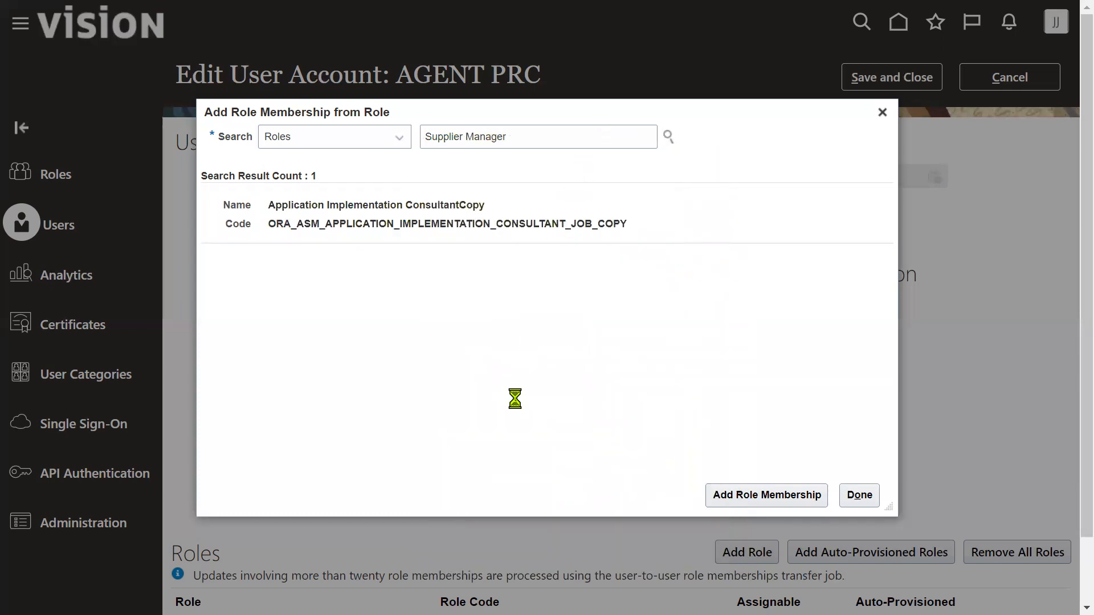
{"action": "left_click", "coordinate": [546, 235]}
{"action": "left_click", "coordinate": [740, 497]}
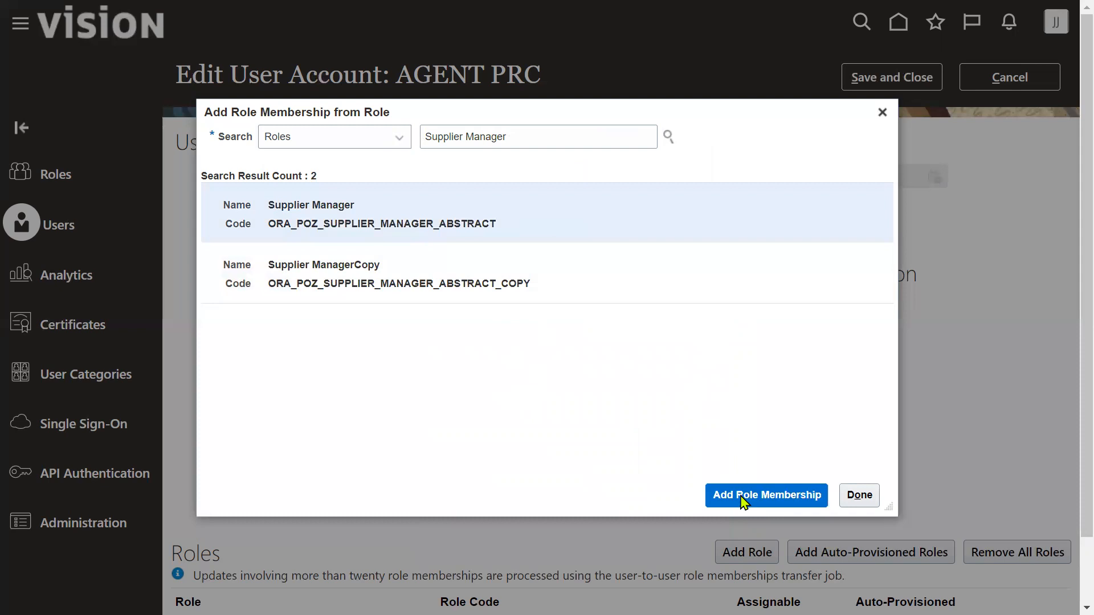
{"action": "left_click", "coordinate": [859, 495]}
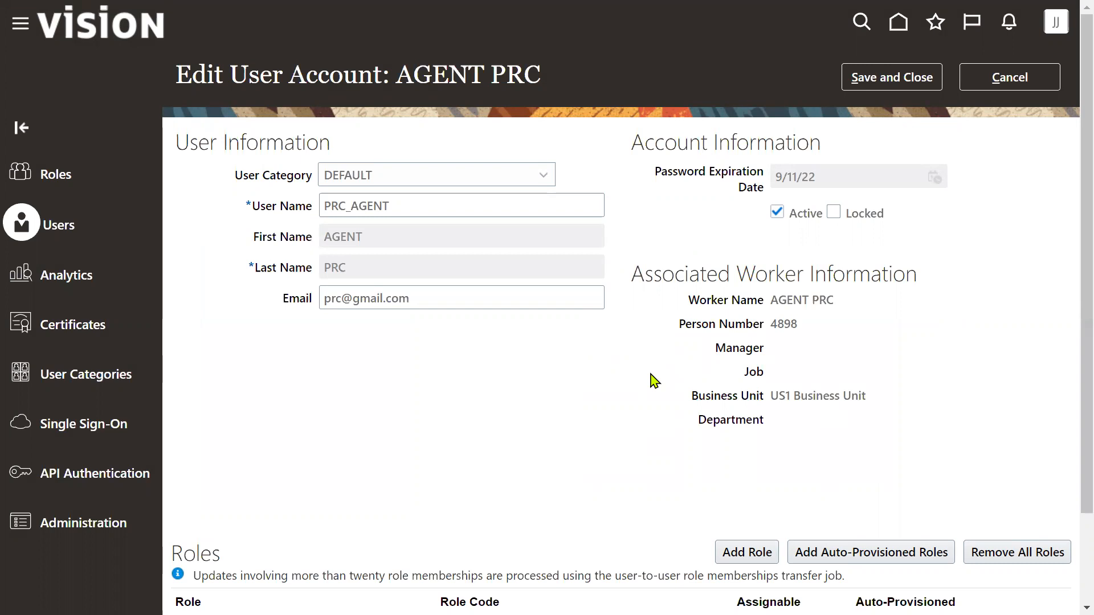
{"action": "left_click", "coordinate": [892, 76]}
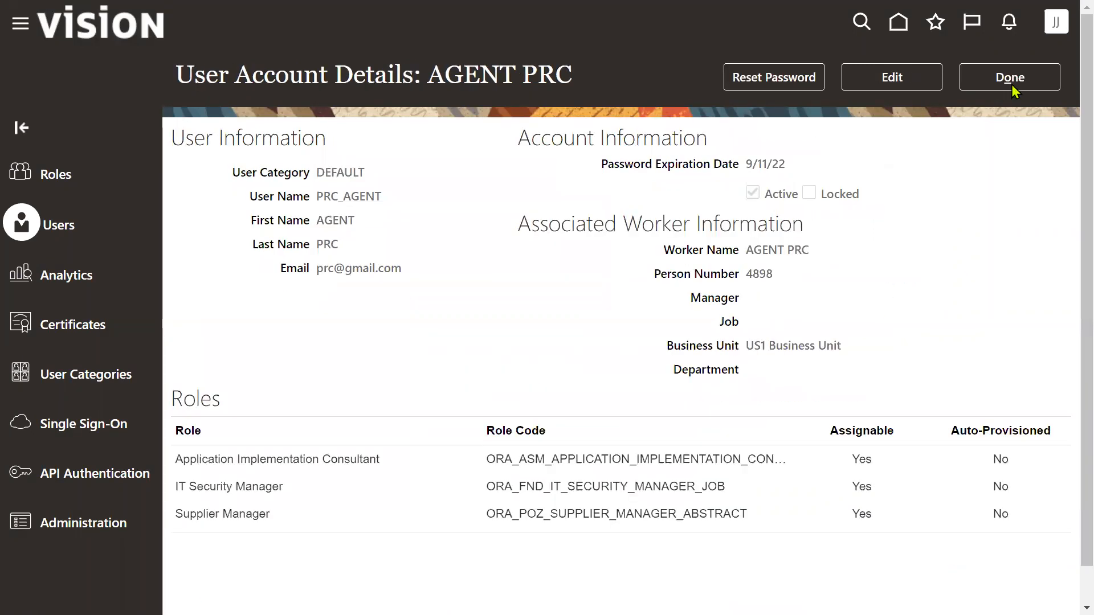
{"action": "left_click", "coordinate": [1016, 77]}
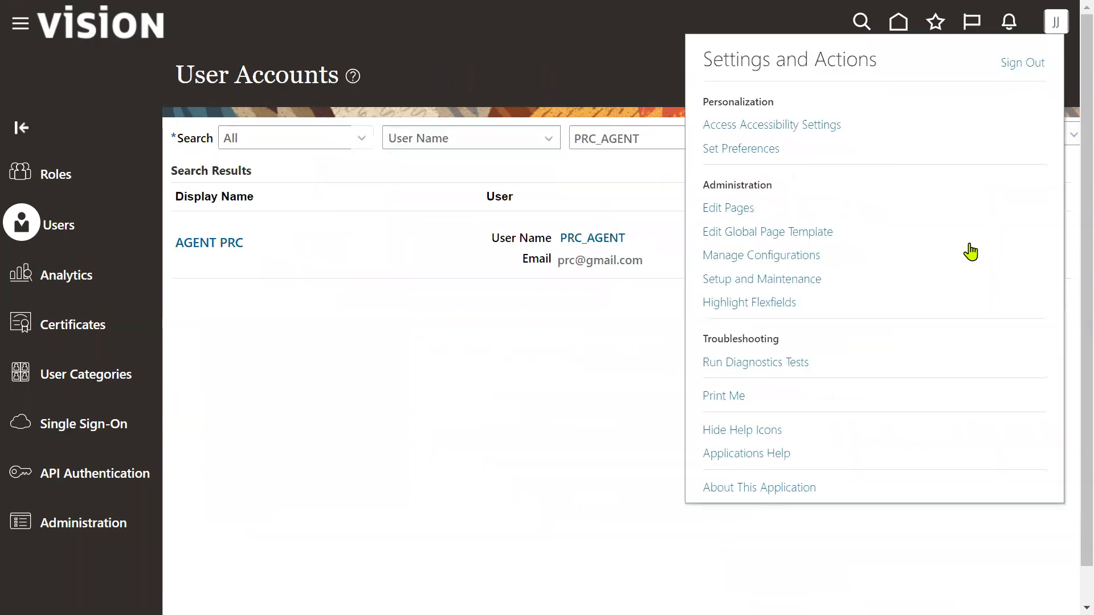
- Sign out and enter PRC_AGENT as the sign-in username
{"action": "left_click", "coordinate": [1023, 64]}
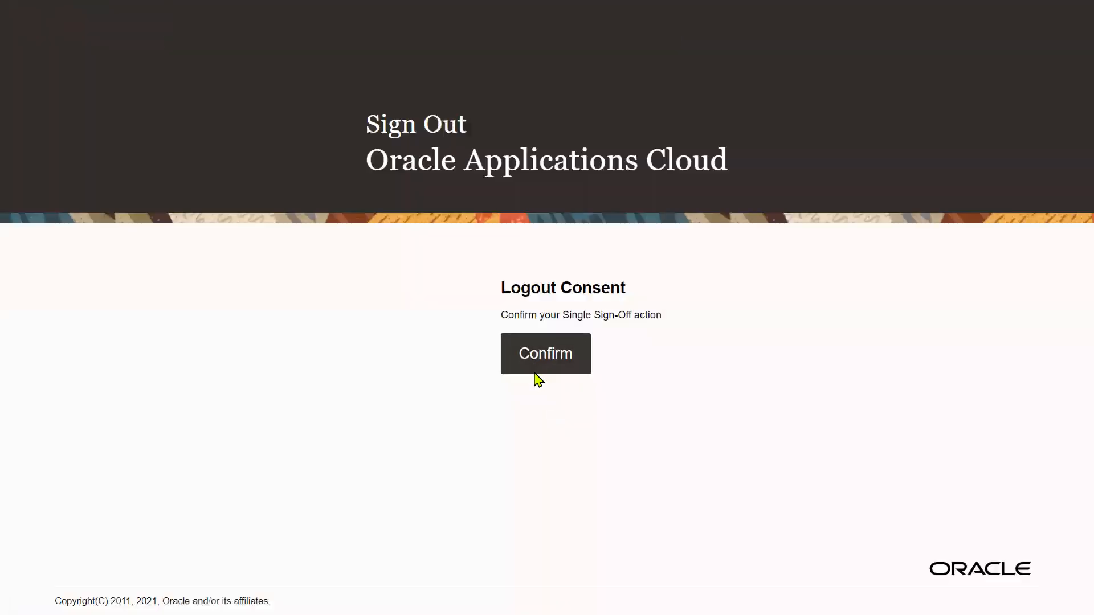
{"action": "left_click", "coordinate": [534, 372]}
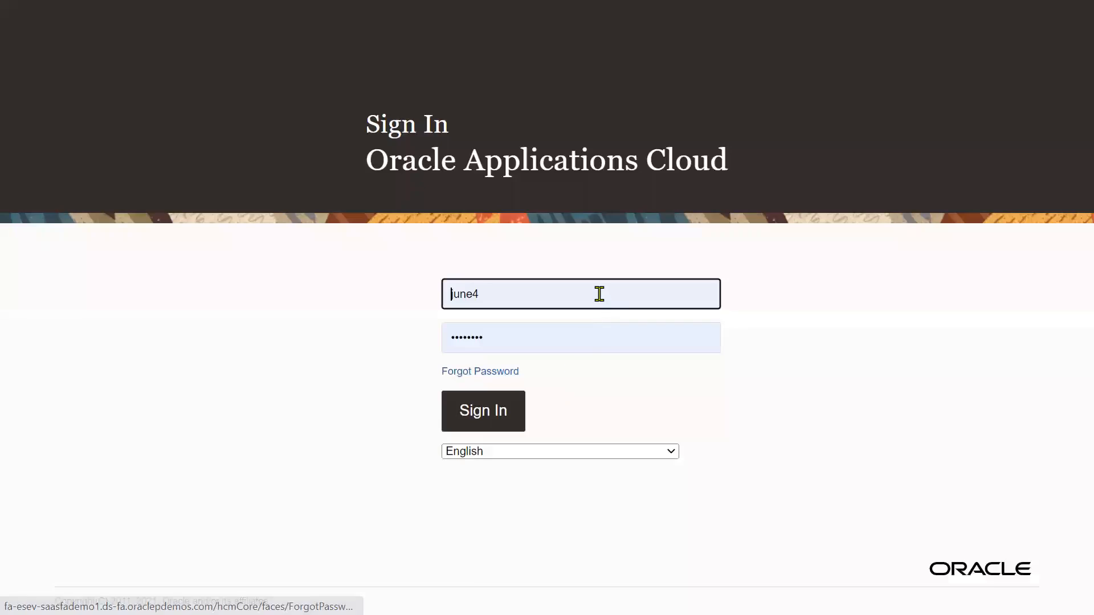
{"action": "left_click", "coordinate": [598, 294]}
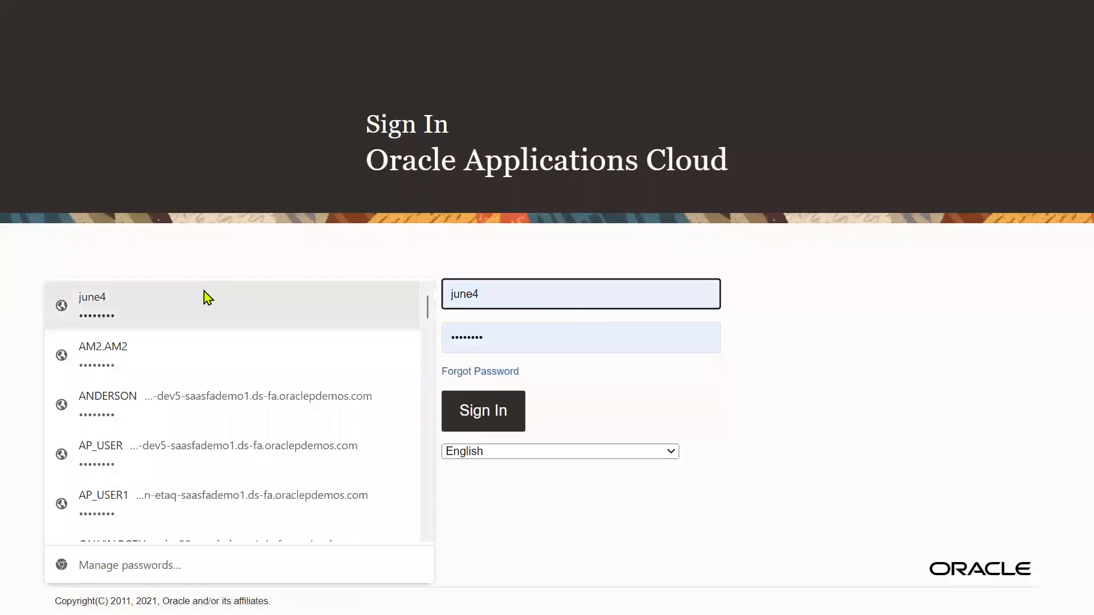
{"action": "type", "text": "PRC_AGENT"}
{"action": "key", "text": "Tab"}
{"action": "key", "text": "shift+Tab"}
{"action": "type", "text": "PRC_AGENT"}
{"action": "key", "text": "Tab"}
- Enter the agent's password, sign in, and let the browser save the password
{"action": "type", "text": "W"}
{"action": "key", "text": "BackSpace"}
{"action": "type", "text": "••••"}
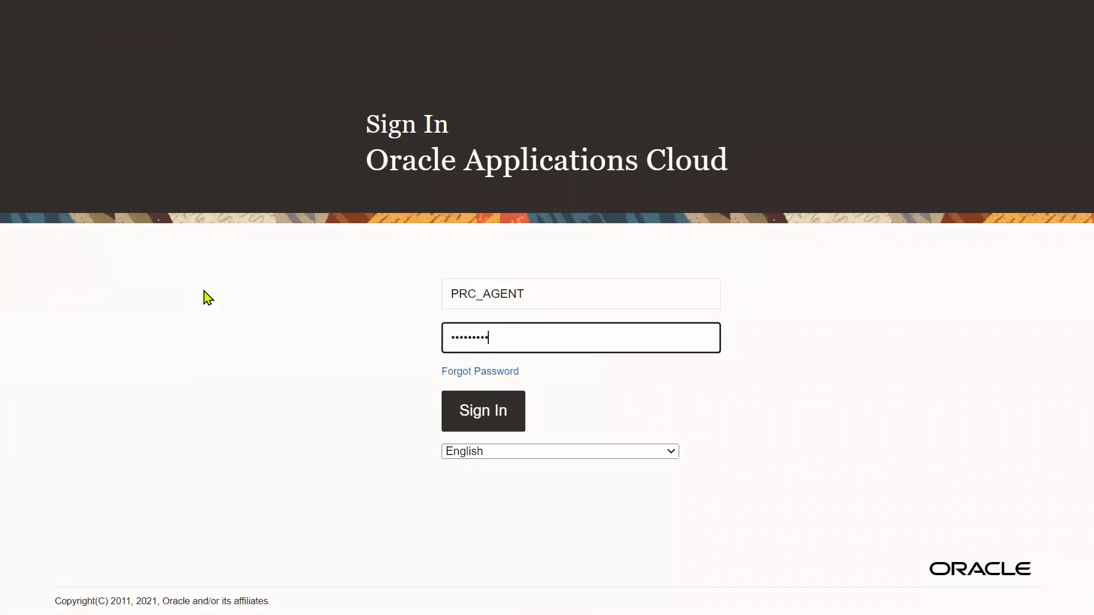
{"action": "left_click", "coordinate": [464, 415]}
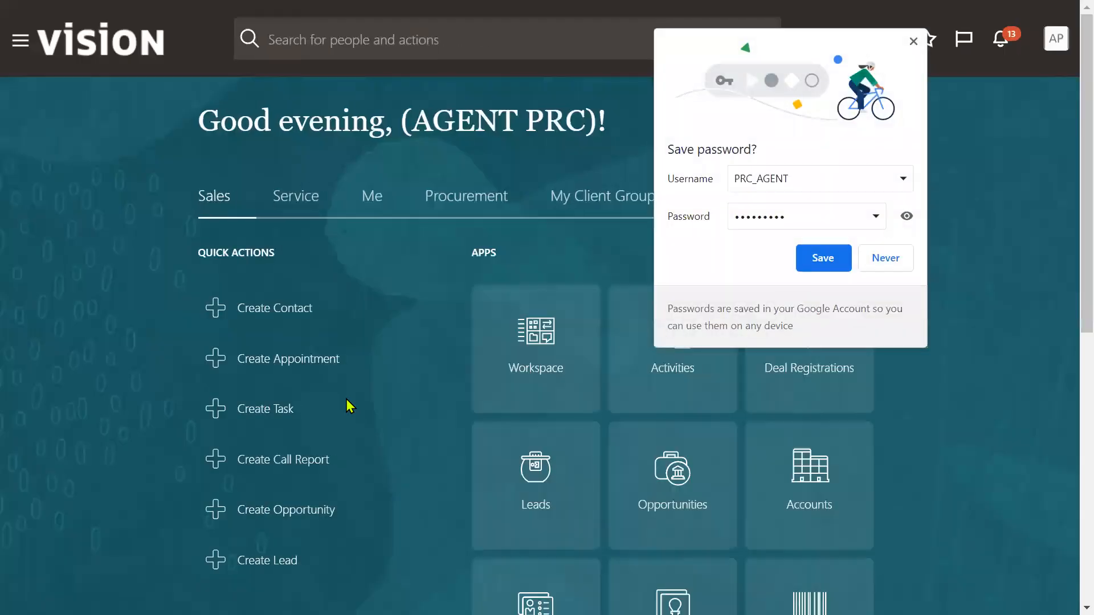
{"action": "left_click", "coordinate": [821, 260]}
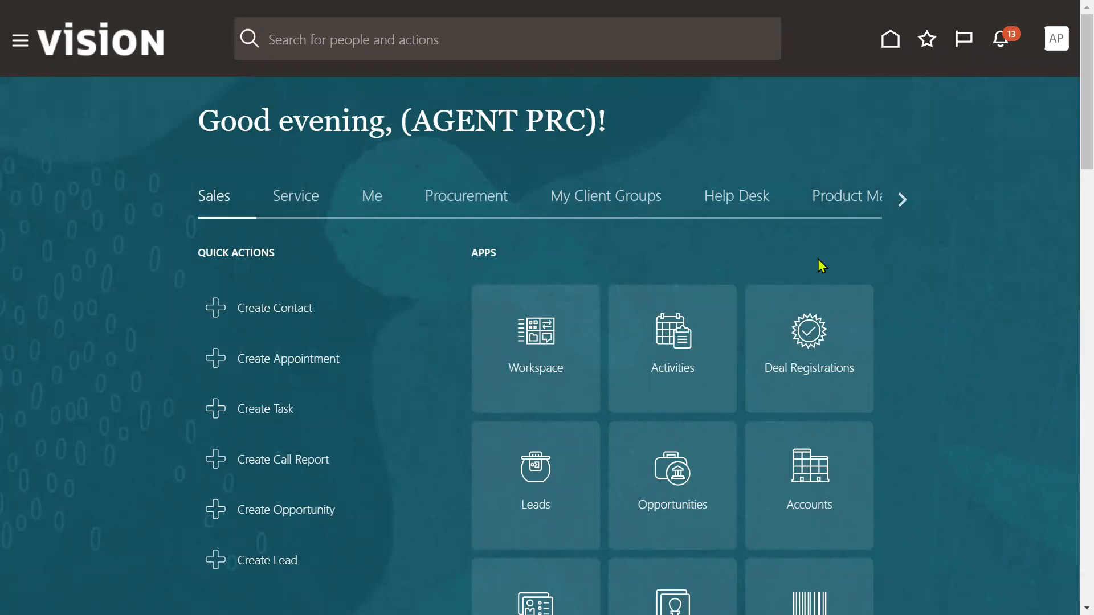
- In Setup and Maintenance, switch the offering to Procurement and search tasks for 'agent'
{"action": "left_click", "coordinate": [1056, 38]}
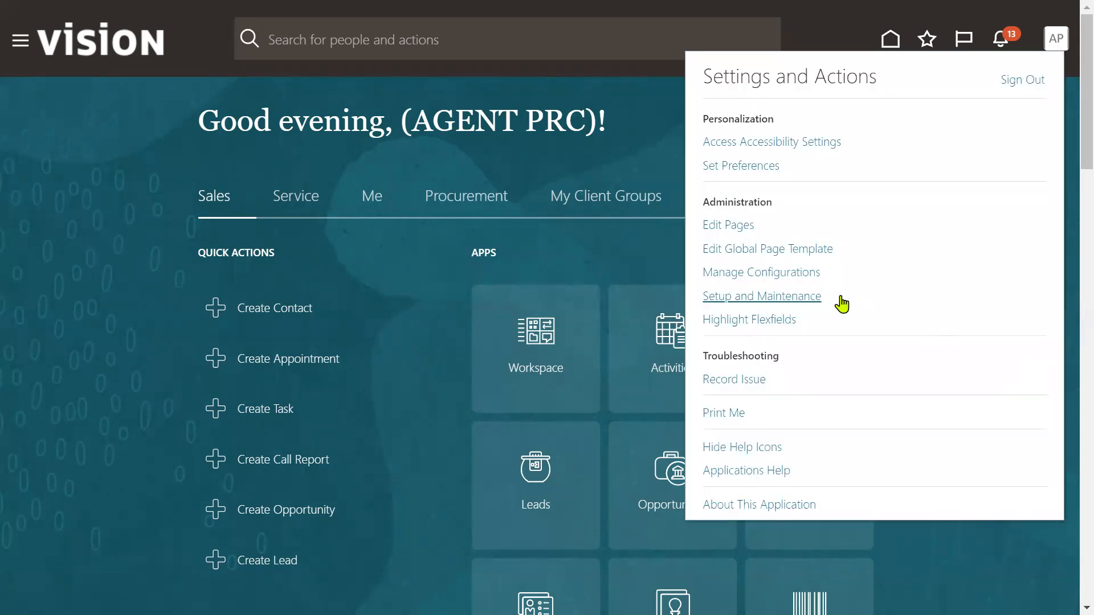
{"action": "left_click", "coordinate": [790, 297]}
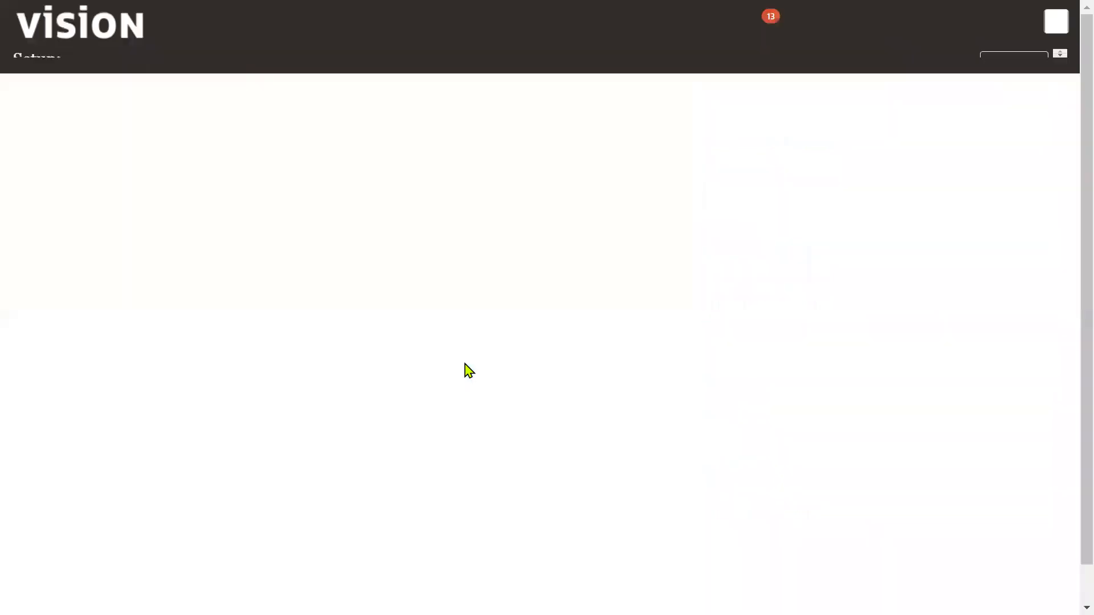
{"action": "left_click", "coordinate": [553, 127]}
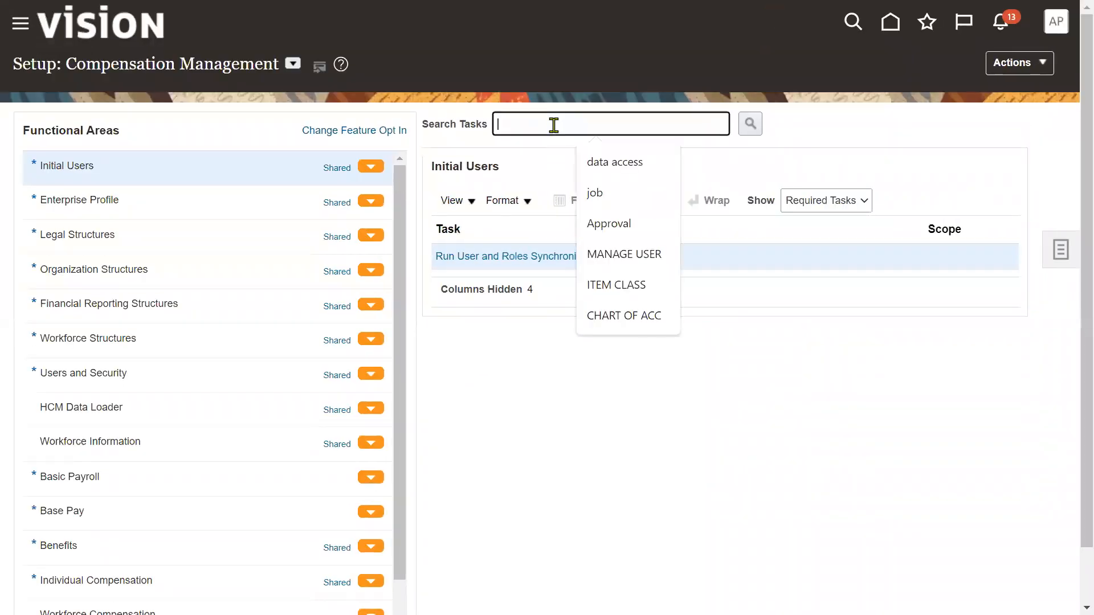
{"action": "left_click", "coordinate": [293, 63]}
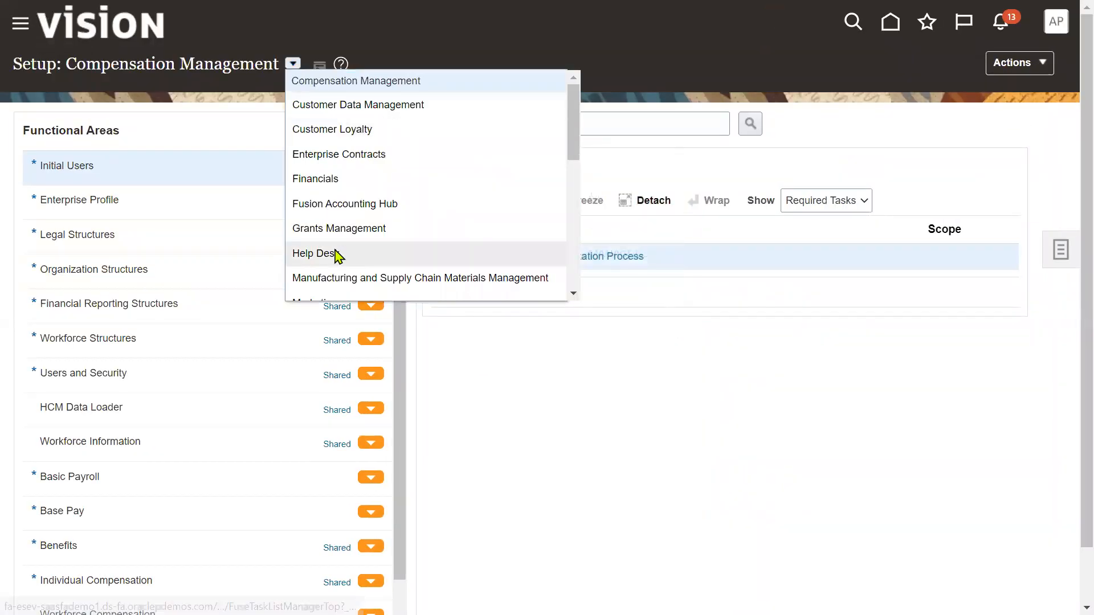
{"action": "scroll", "coordinate": [338, 252], "scroll_direction": "down", "scroll_amount": 1}
{"action": "left_click", "coordinate": [337, 269]}
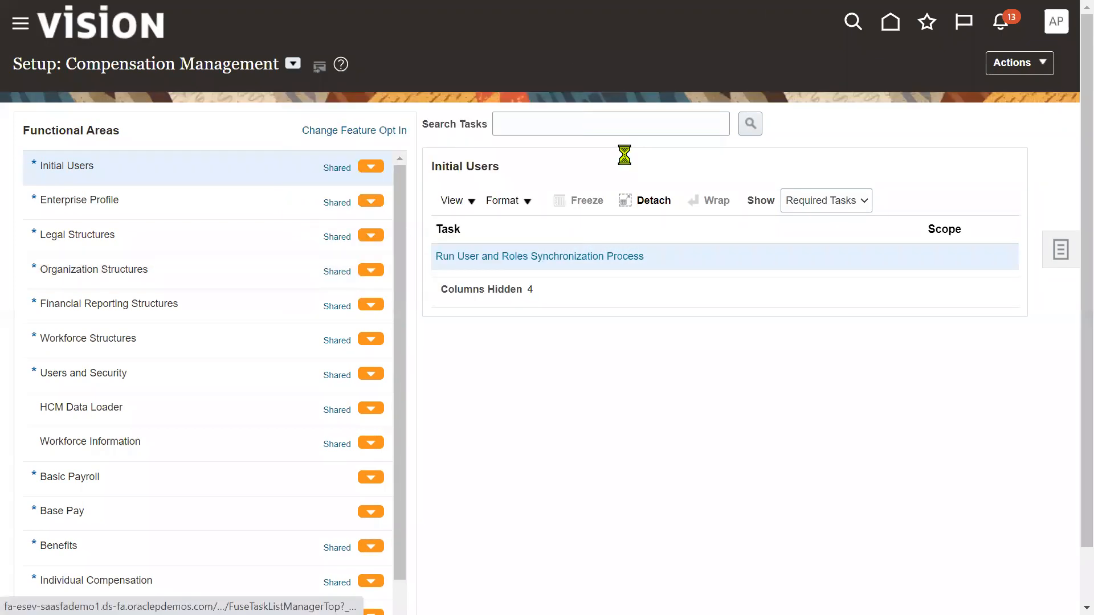
{"action": "left_click", "coordinate": [623, 126]}
{"action": "type", "text": "agent"}
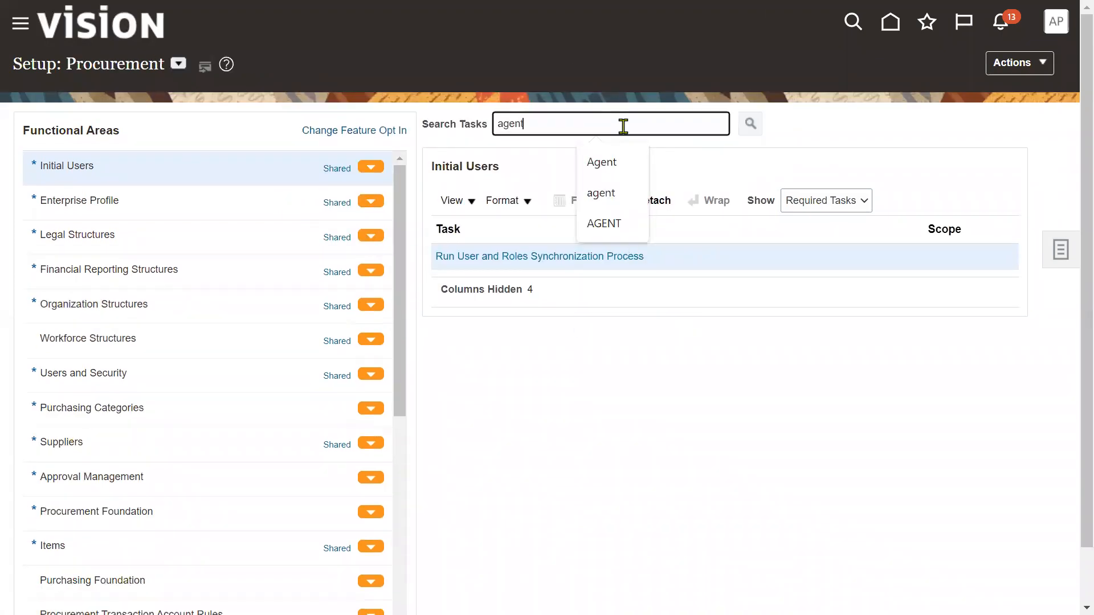
{"action": "key", "text": "Return"}
- Open Manage Procurement Agents scoped to US1 Business Unit and start a new agent
{"action": "left_click", "coordinate": [352, 345]}
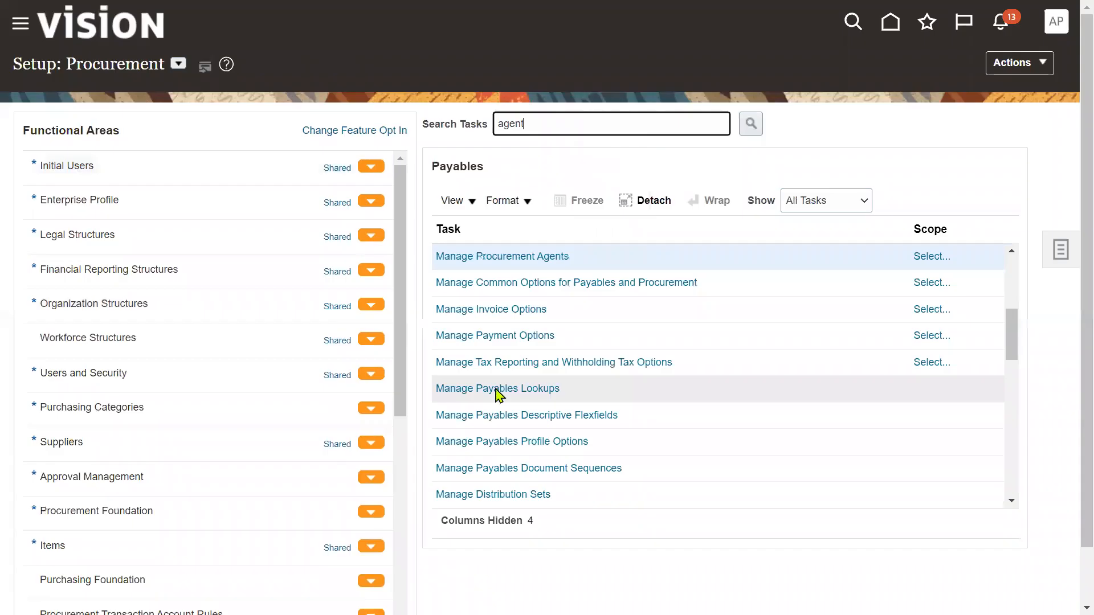
{"action": "left_click", "coordinate": [934, 258]}
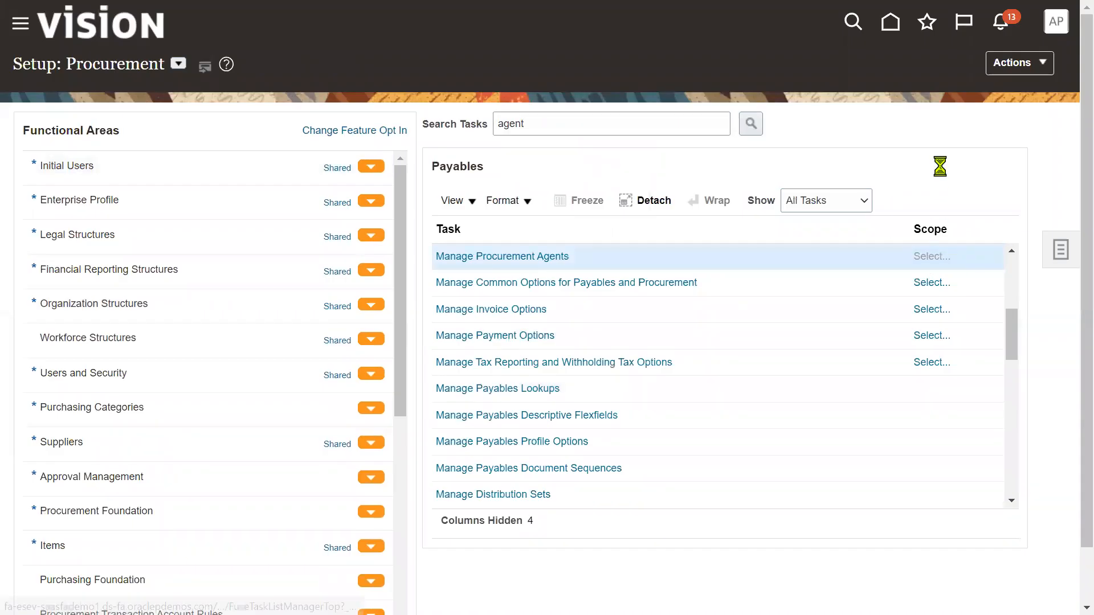
{"action": "left_click", "coordinate": [526, 341]}
{"action": "left_click", "coordinate": [522, 382]}
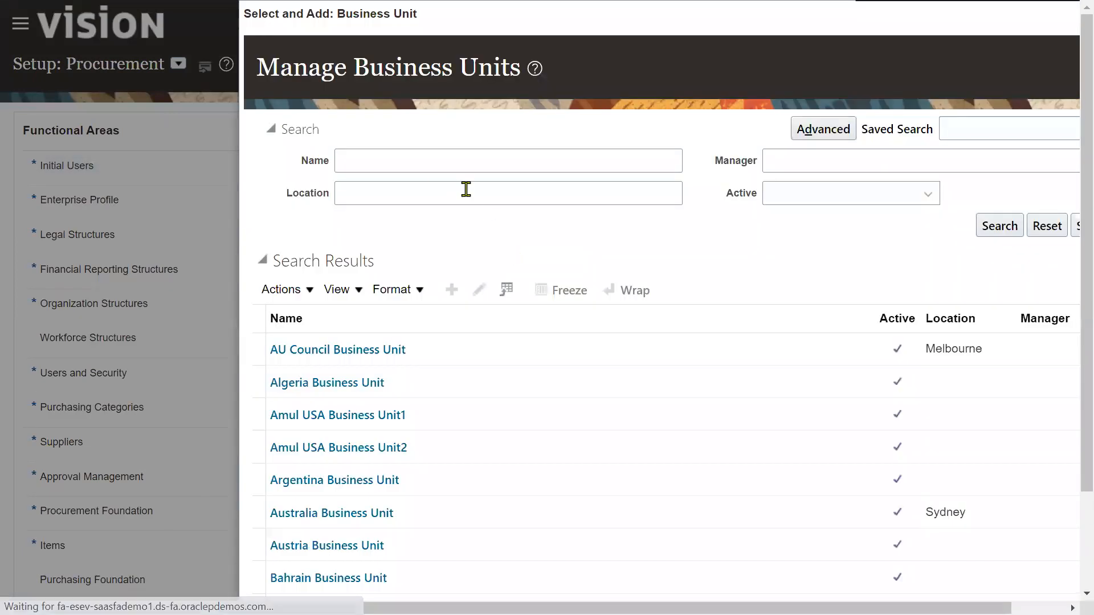
{"action": "left_click", "coordinate": [427, 160]}
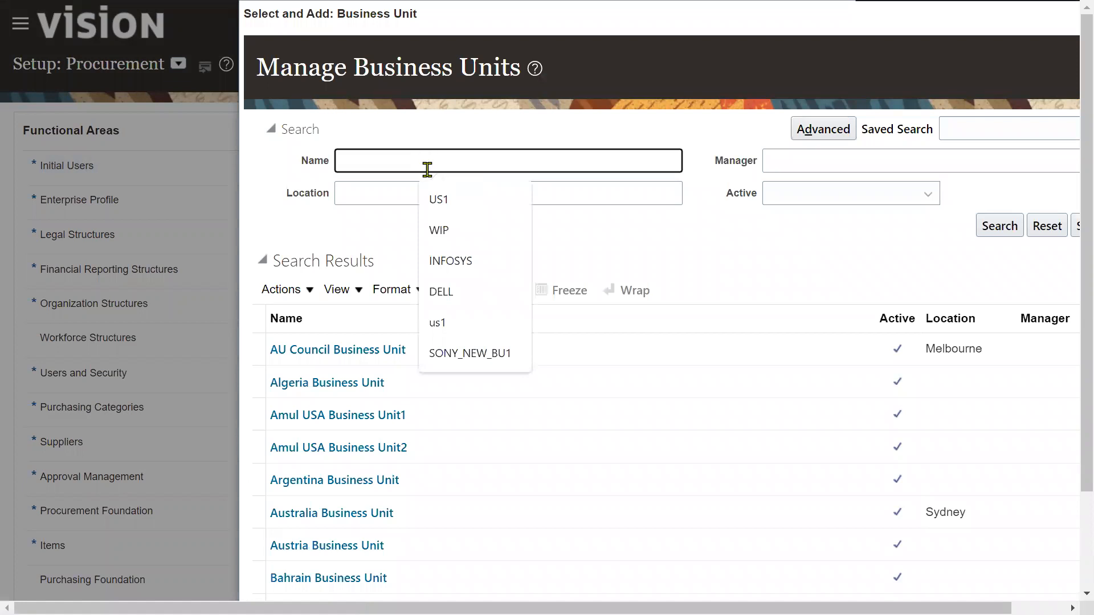
{"action": "left_click", "coordinate": [450, 199]}
{"action": "left_click", "coordinate": [991, 226]}
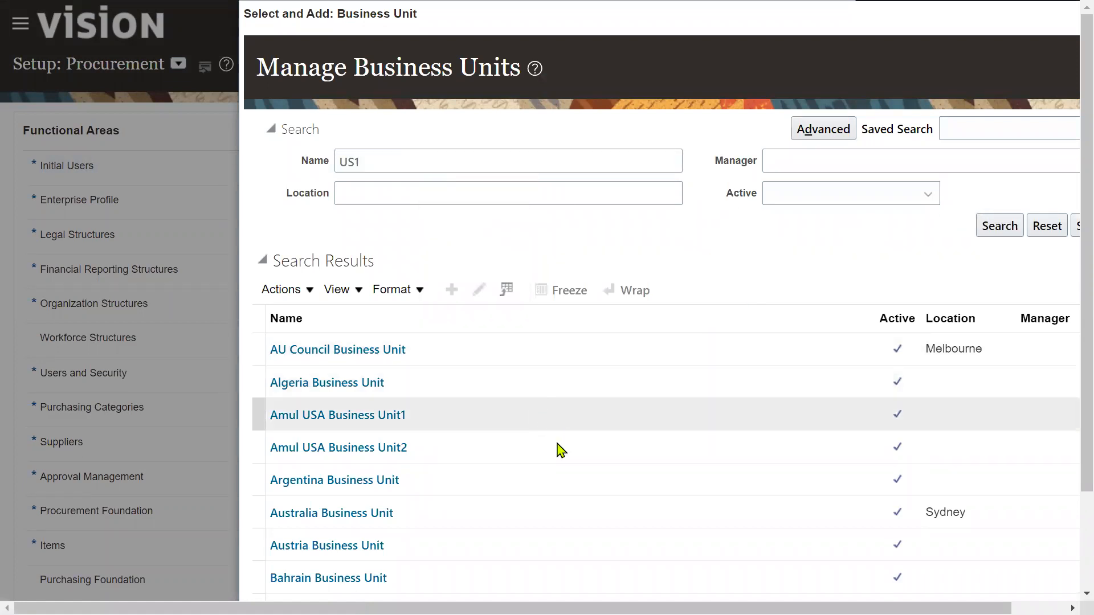
{"action": "left_click", "coordinate": [463, 374]}
{"action": "left_click", "coordinate": [289, 575]}
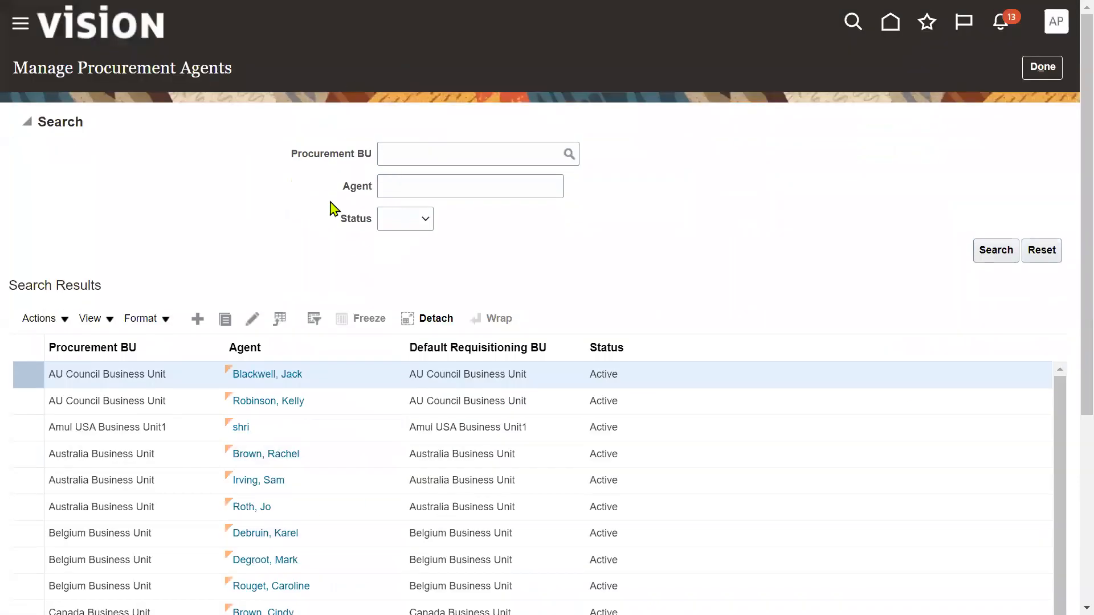
{"action": "left_click", "coordinate": [198, 320]}
- Set Procurement BU to US1 Business Unit and pick the signed-in user as Agent
{"action": "left_click", "coordinate": [505, 123]}
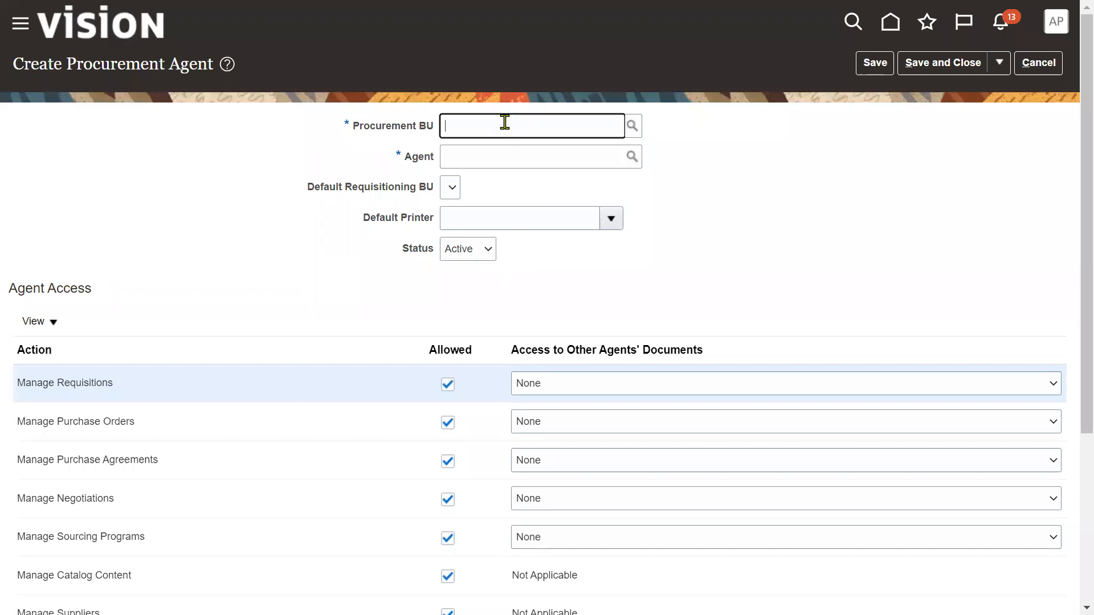
{"action": "type", "text": "P"}
{"action": "key", "text": "BackSpace"}
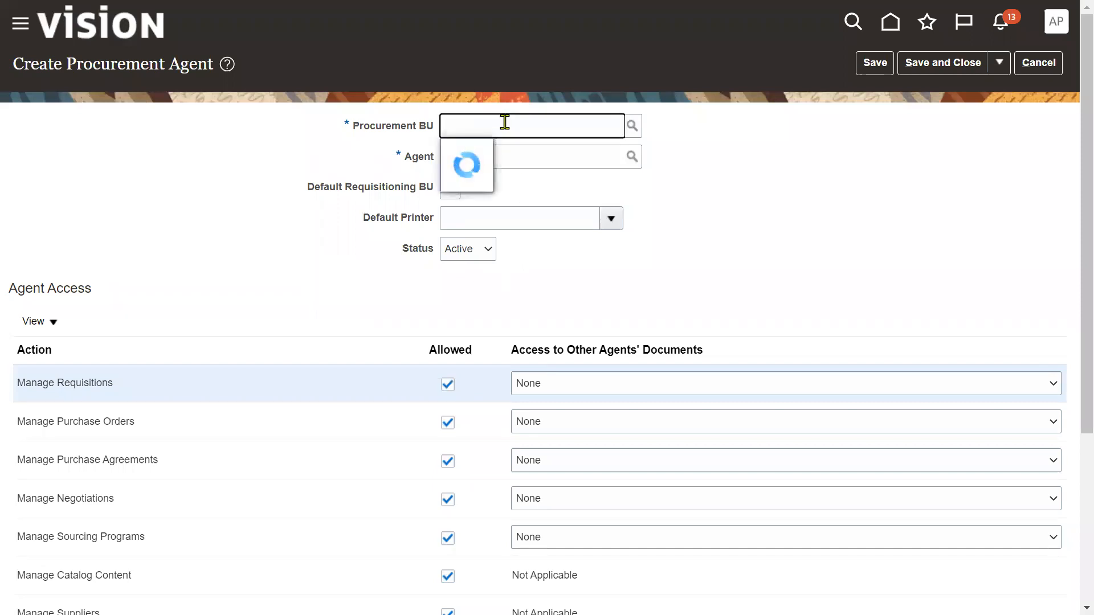
{"action": "type", "text": "US1"}
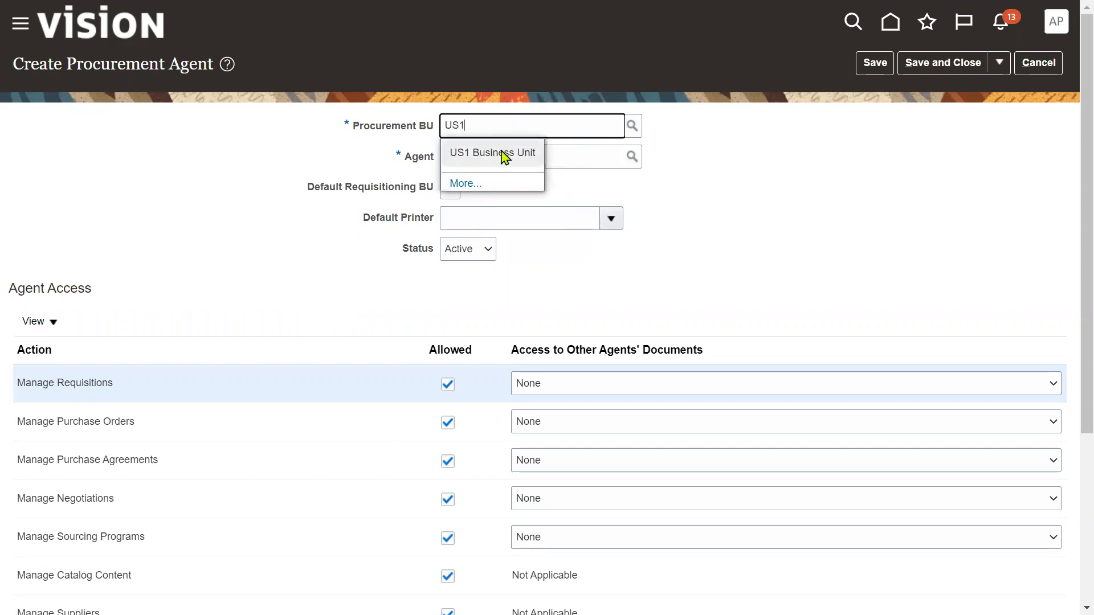
{"action": "left_click", "coordinate": [503, 153]}
{"action": "left_click", "coordinate": [513, 156]}
{"action": "type", "text": "PRC_AGENT"}
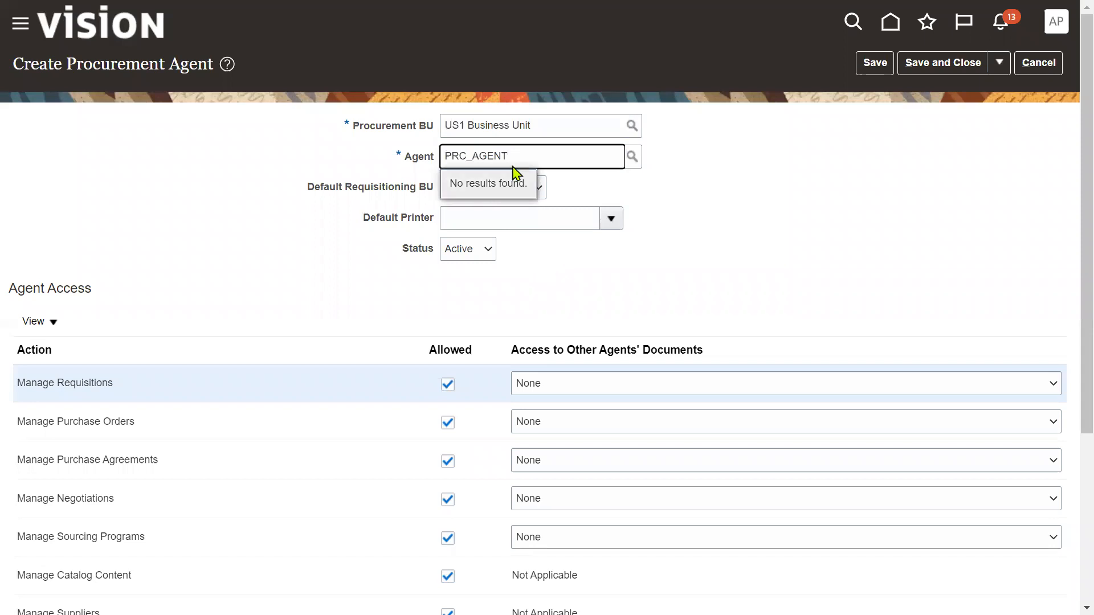
{"action": "left_click_drag", "start_coordinate": [510, 156], "coordinate": [263, 164]}
{"action": "type", "text": "PR"}
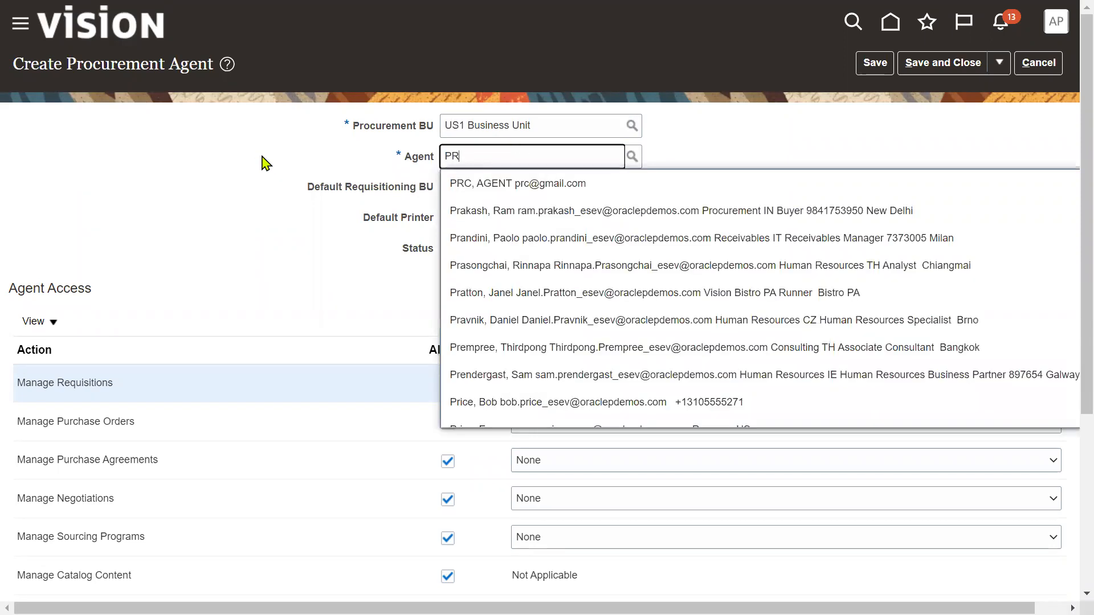
{"action": "left_click", "coordinate": [513, 183]}
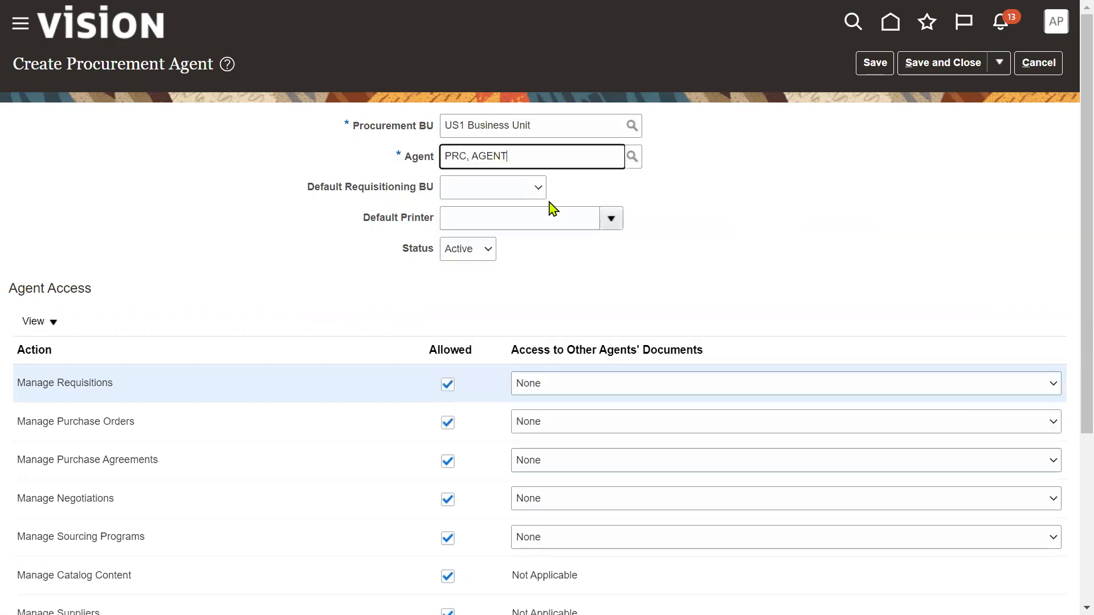
- Set default requisitioning BU to US1 Business Unit and save the new procurement agent
{"action": "left_click", "coordinate": [511, 192]}
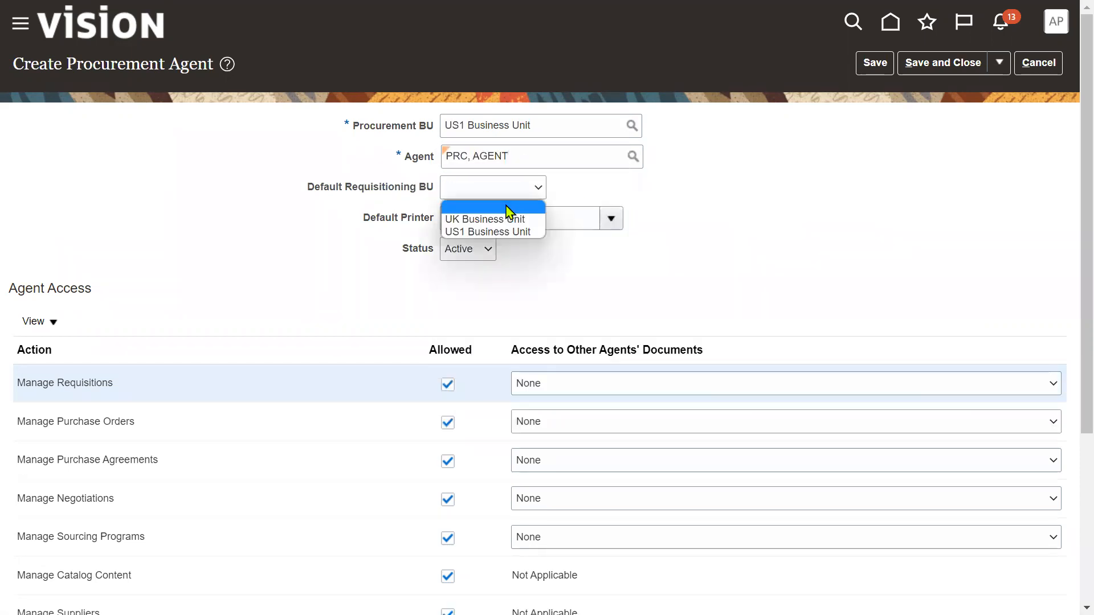
{"action": "left_click", "coordinate": [480, 231]}
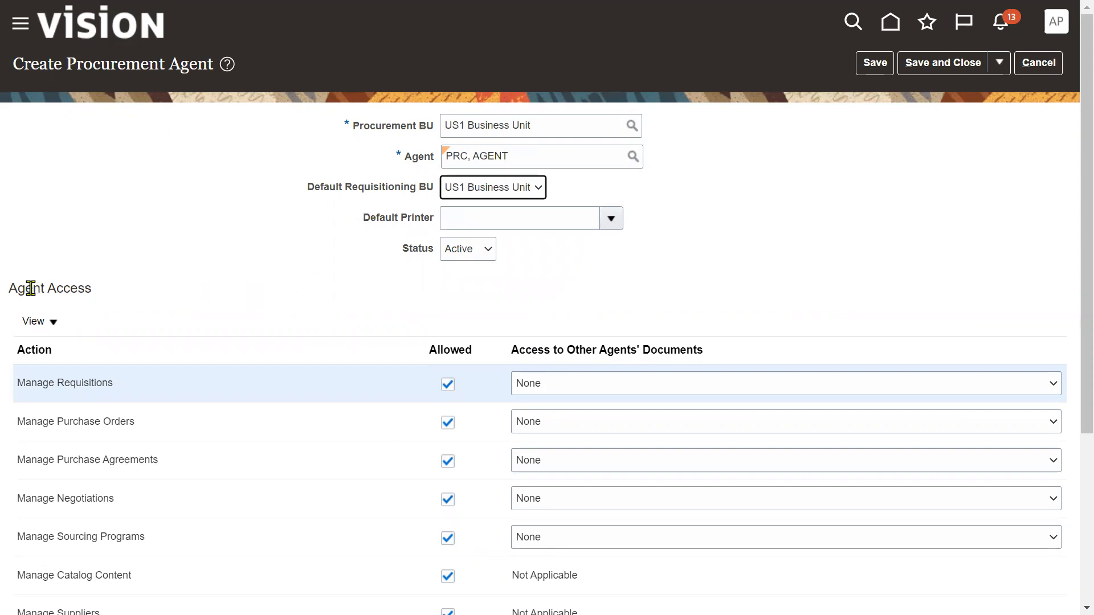
{"action": "left_click_drag", "start_coordinate": [13, 286], "coordinate": [102, 308]}
{"action": "scroll", "coordinate": [103, 307], "scroll_direction": "down", "scroll_amount": 3}
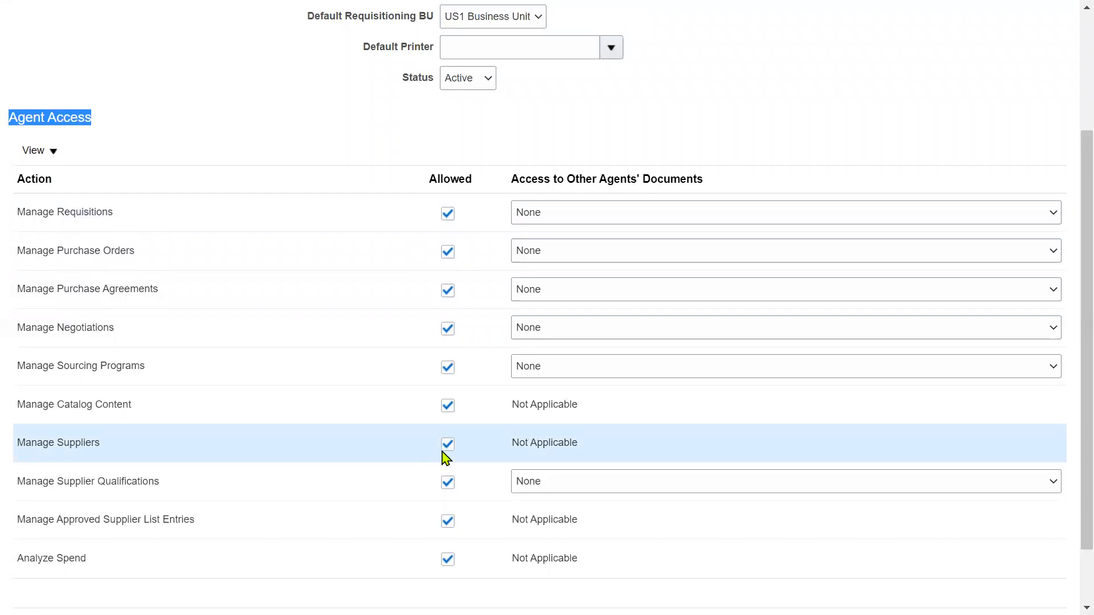
{"action": "scroll", "coordinate": [1058, 157], "scroll_direction": "up", "scroll_amount": 3}
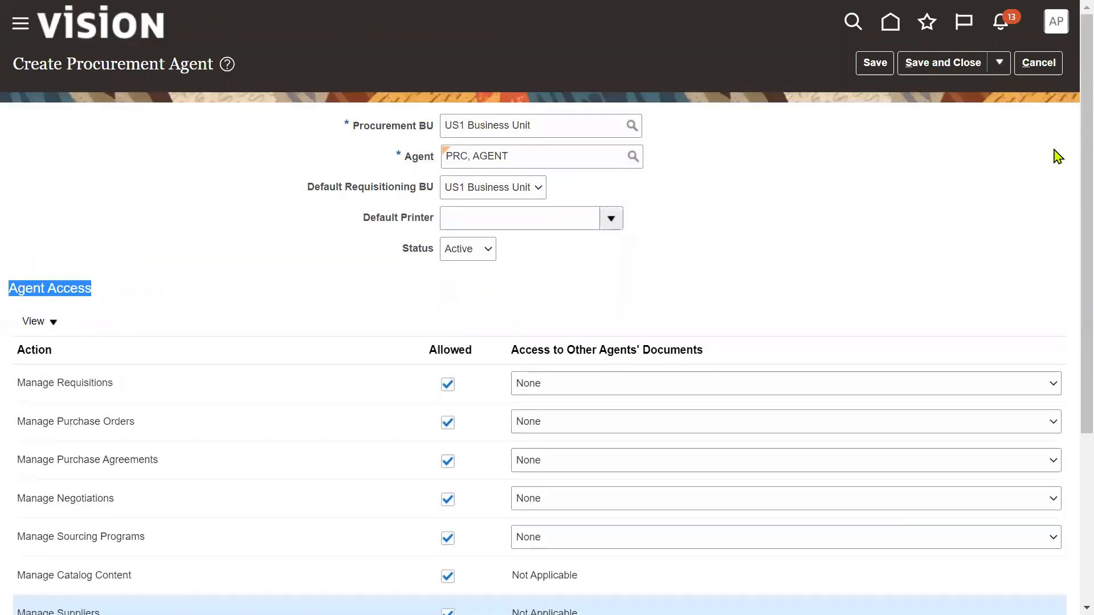
{"action": "left_click", "coordinate": [941, 64]}
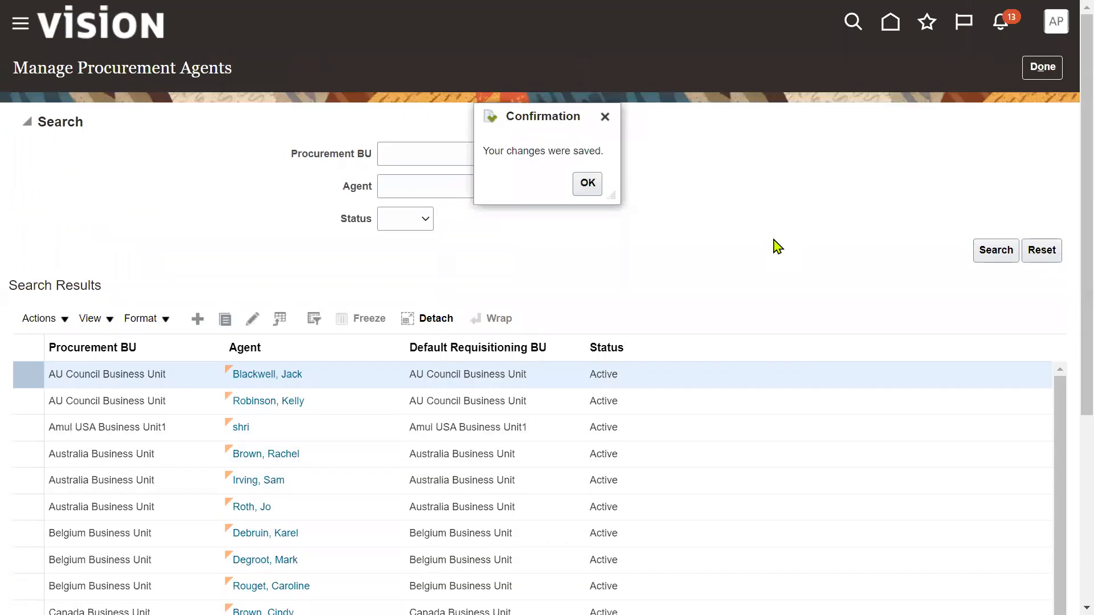
{"action": "left_click", "coordinate": [587, 183]}
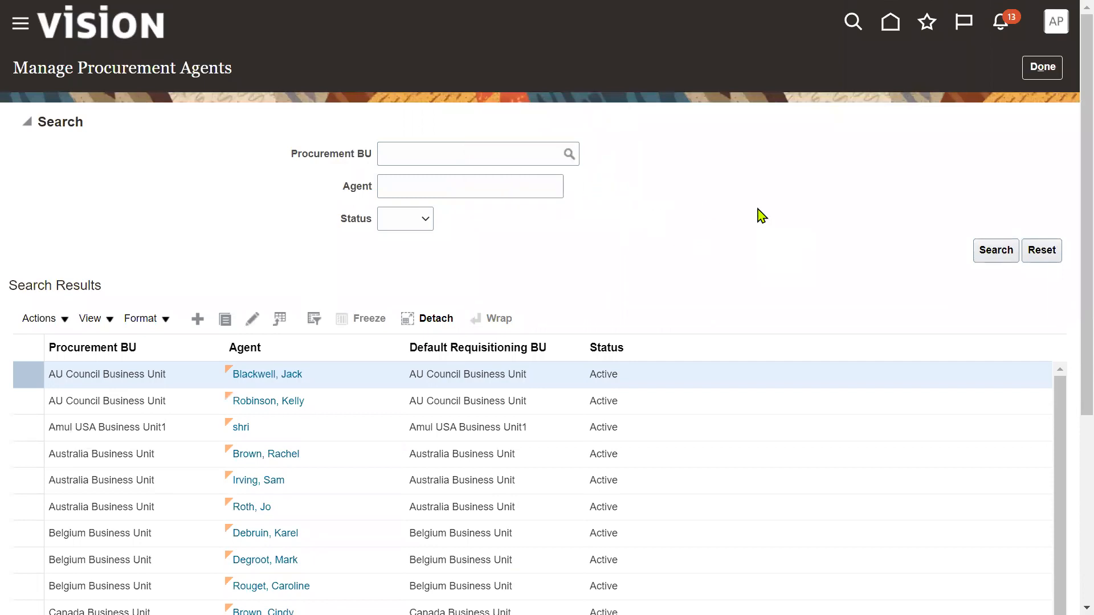
{"action": "left_click", "coordinate": [1045, 72]}
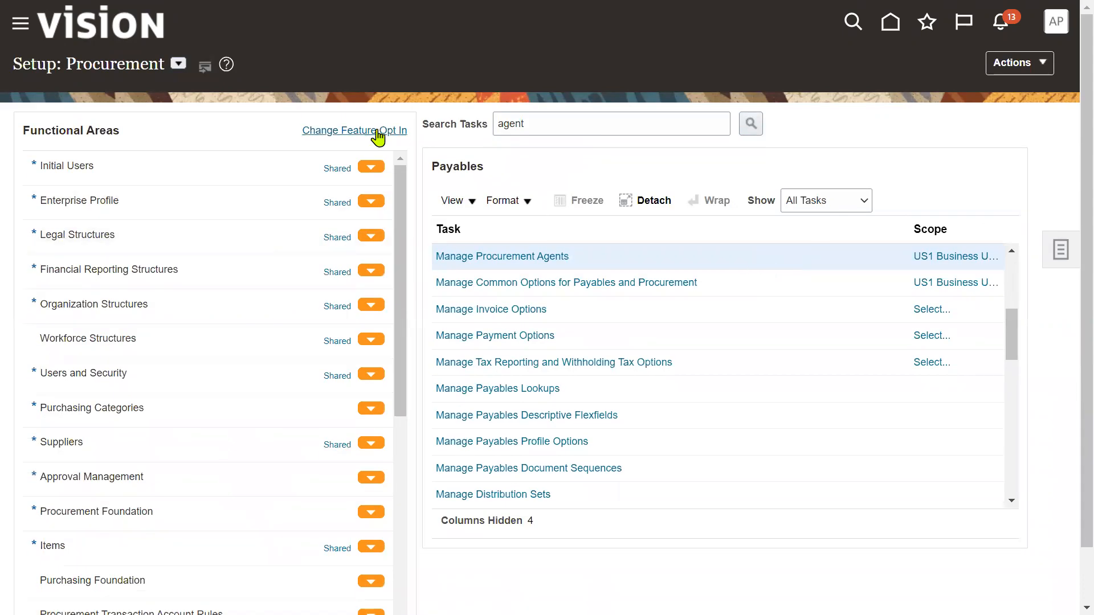
- Search setup tasks for 'DATA' and open Manage Business Unit Data Access for Users
{"action": "double_click", "coordinate": [548, 125]}
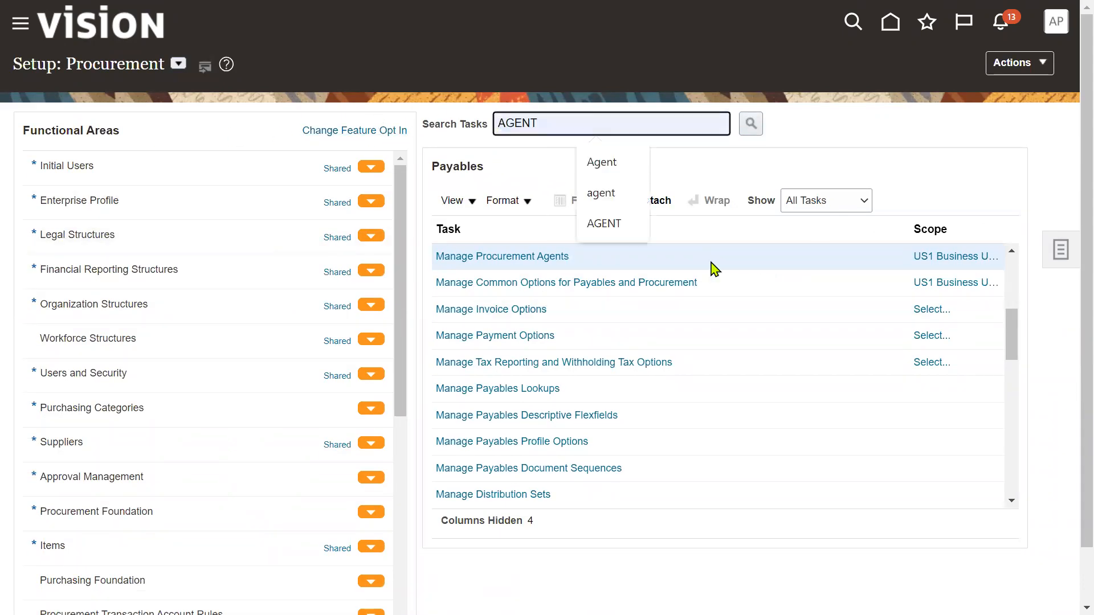
{"action": "type", "text": "DATA"}
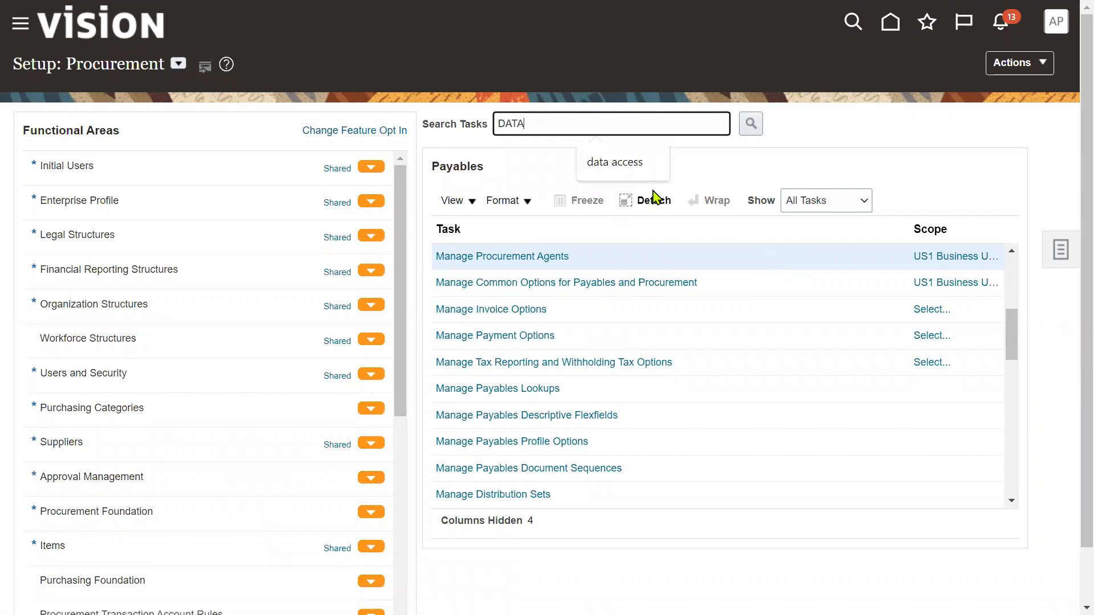
{"action": "left_click", "coordinate": [655, 170]}
{"action": "left_click", "coordinate": [751, 124]}
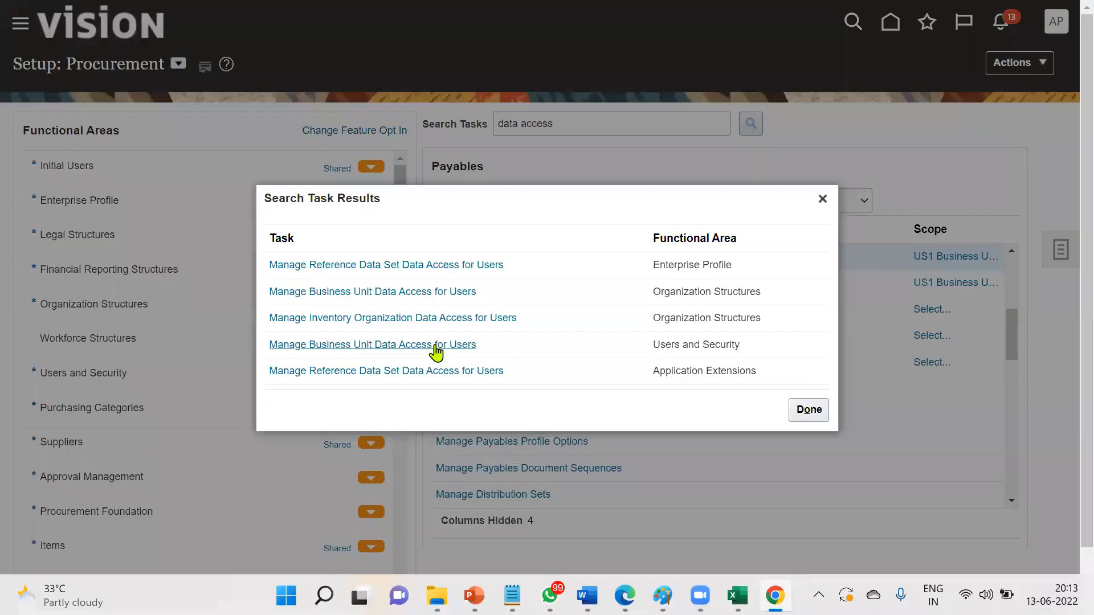
{"action": "left_click", "coordinate": [435, 347]}
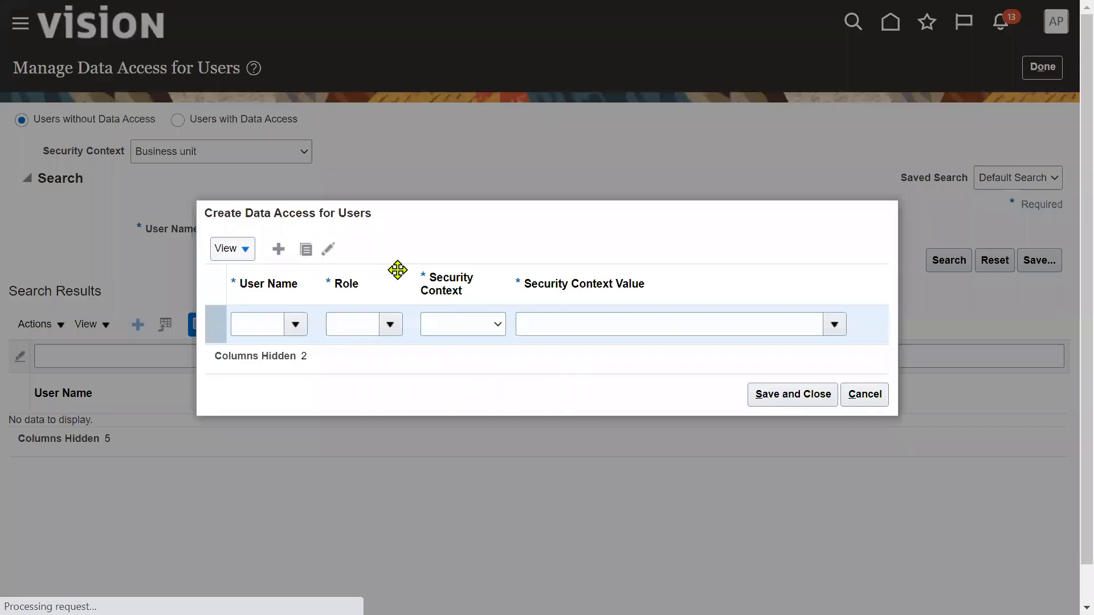
- Grant the agent user Supplier Manager access with Business unit context US1 Business Unit, and save
{"action": "left_click", "coordinate": [257, 330]}
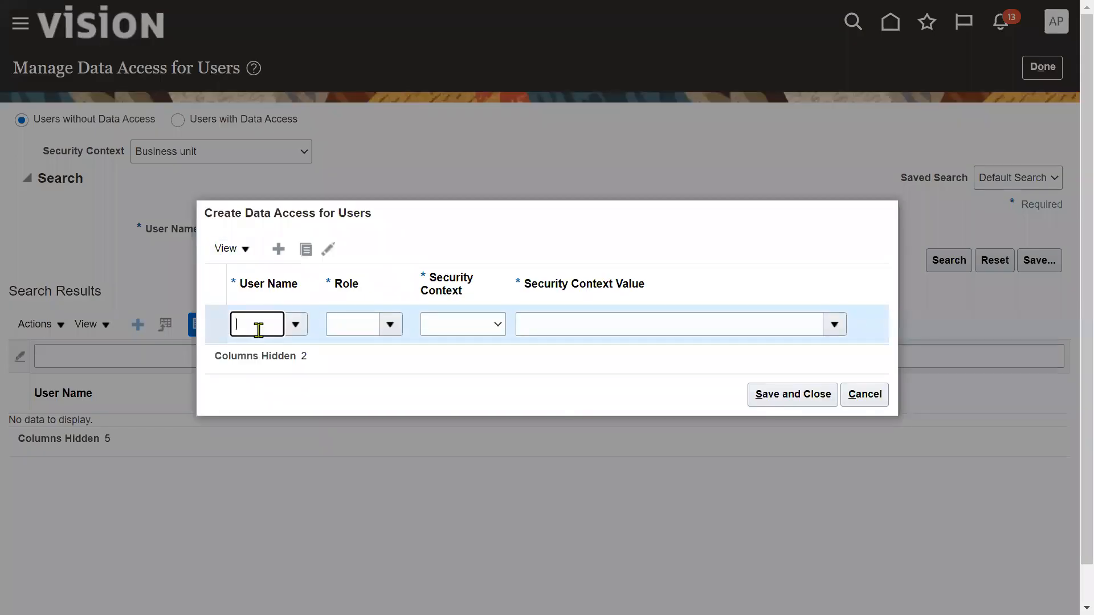
{"action": "key", "text": "ctrl+v"}
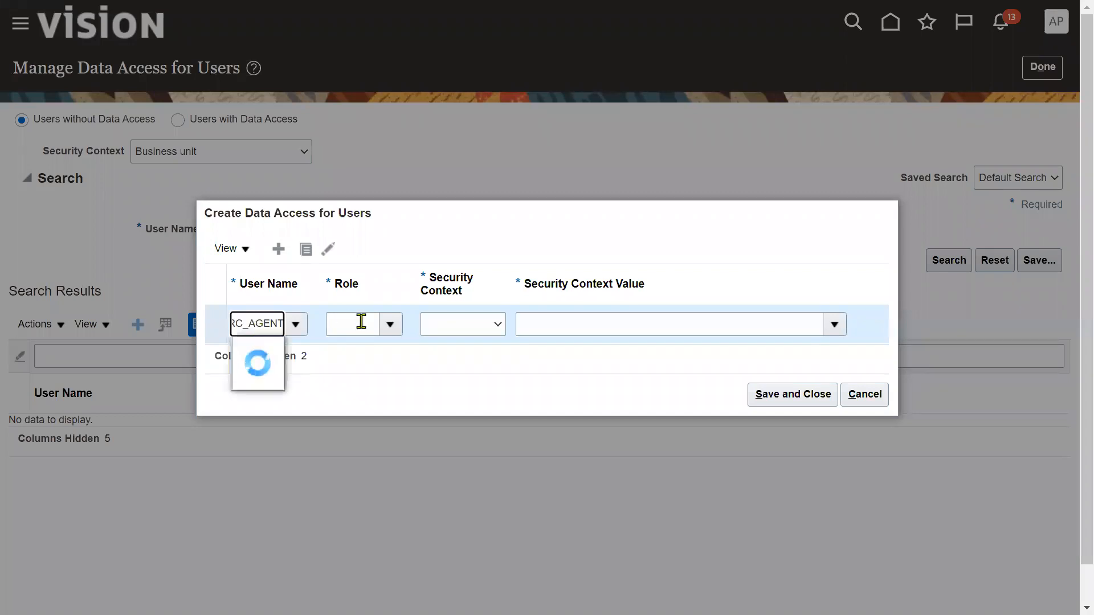
{"action": "left_click", "coordinate": [295, 351]}
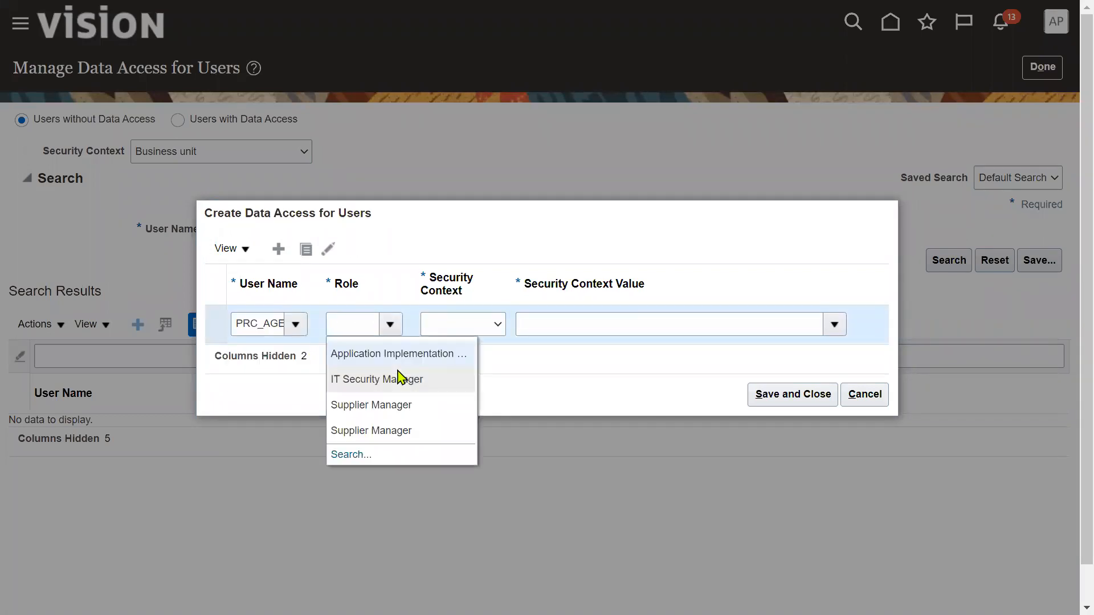
{"action": "left_click", "coordinate": [391, 402]}
{"action": "left_click", "coordinate": [494, 326]}
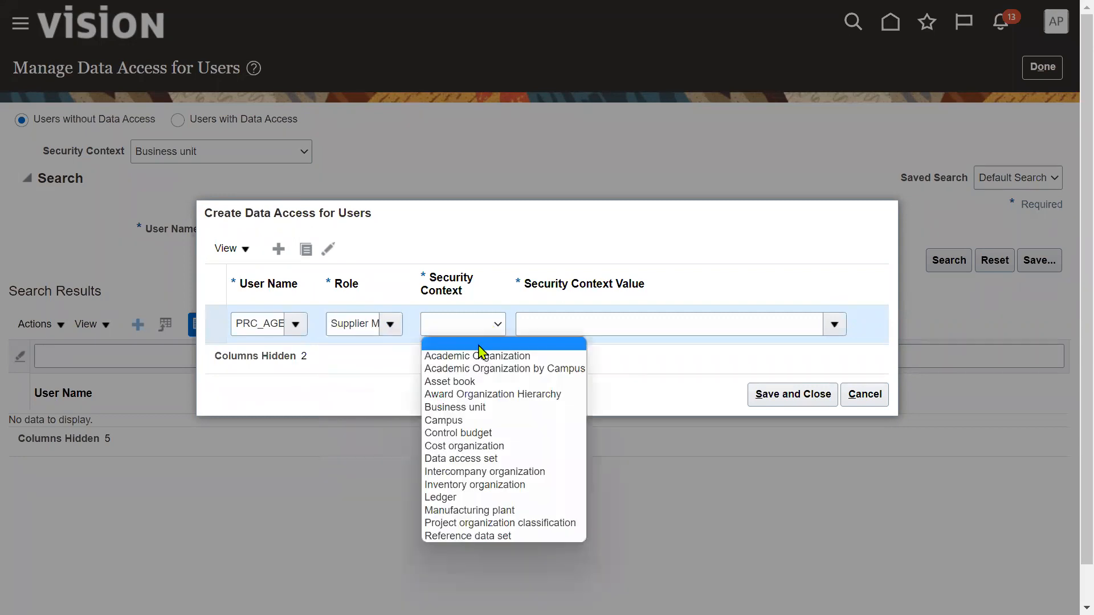
{"action": "left_click", "coordinate": [477, 406]}
{"action": "left_click", "coordinate": [554, 325]}
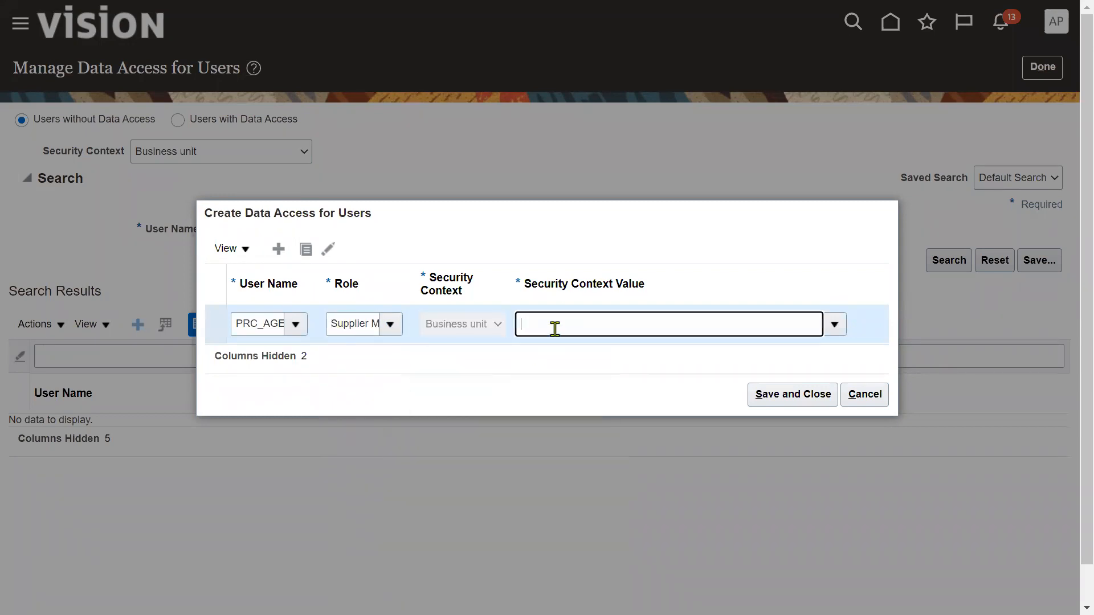
{"action": "type", "text": "US1"}
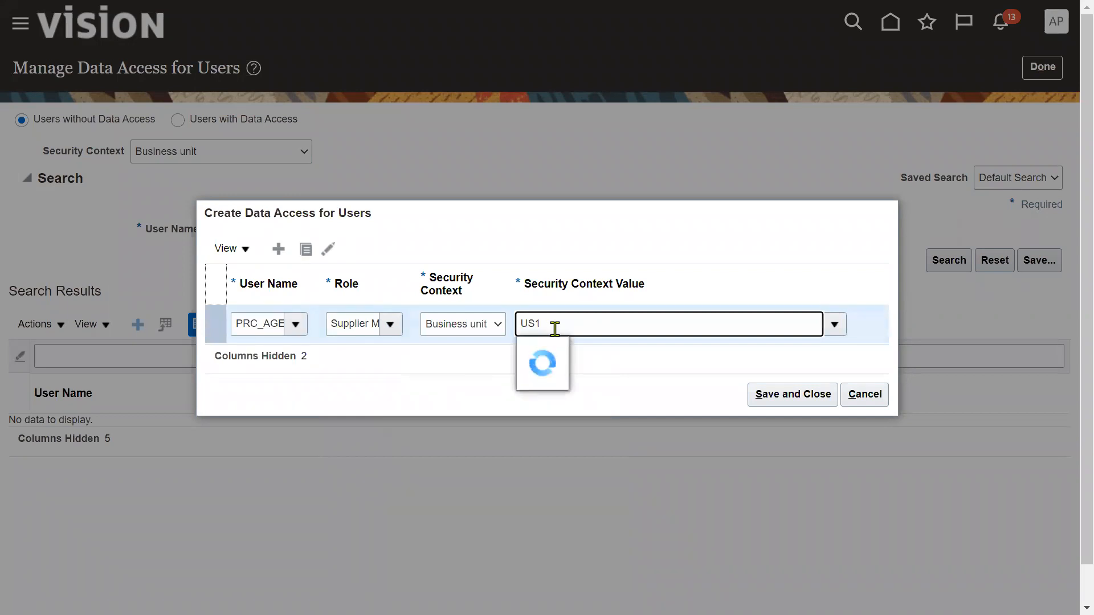
{"action": "left_click", "coordinate": [554, 352]}
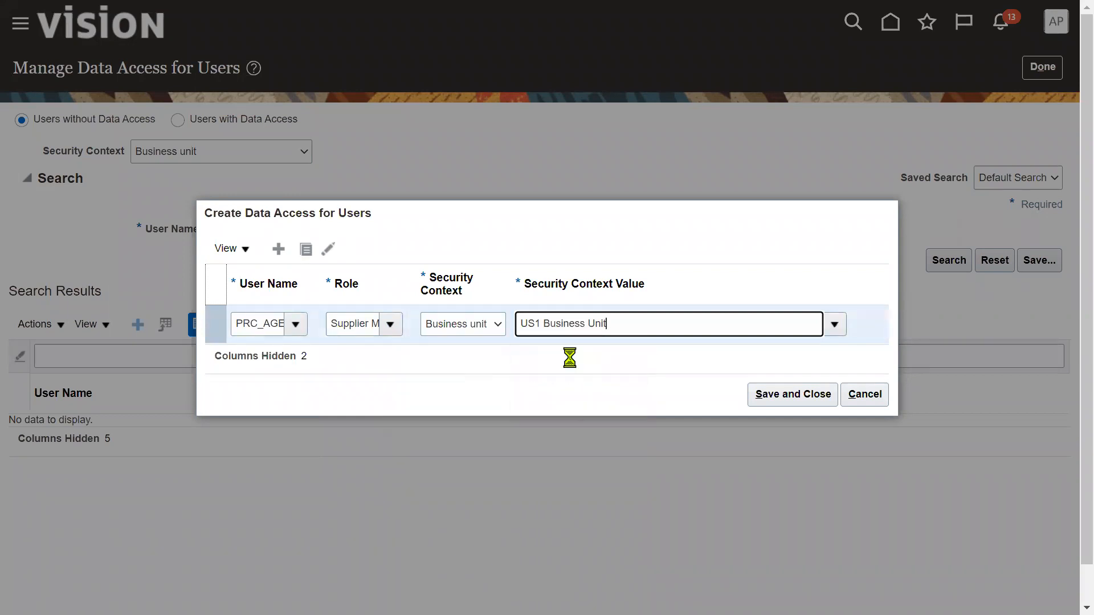
{"action": "left_click", "coordinate": [770, 393]}
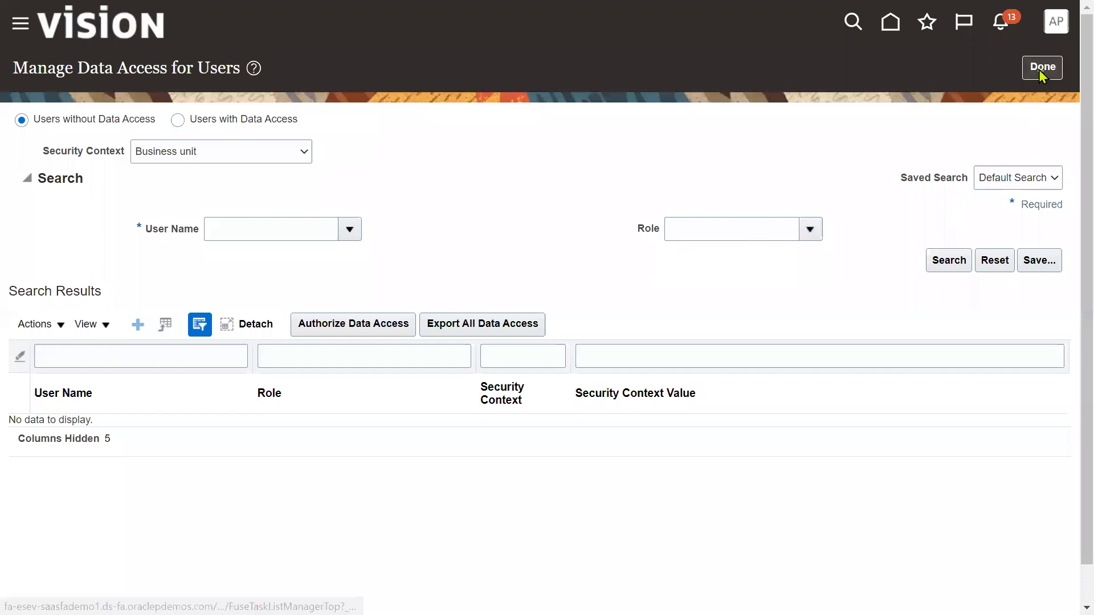
{"action": "left_click", "coordinate": [1043, 67]}
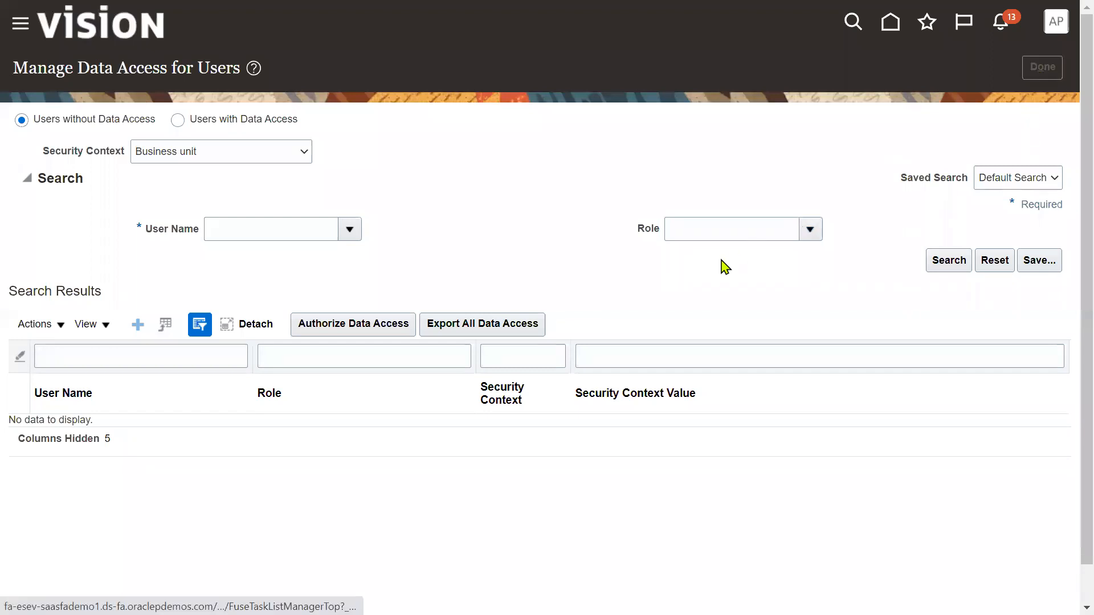
{"action": "left_click", "coordinate": [191, 166]}
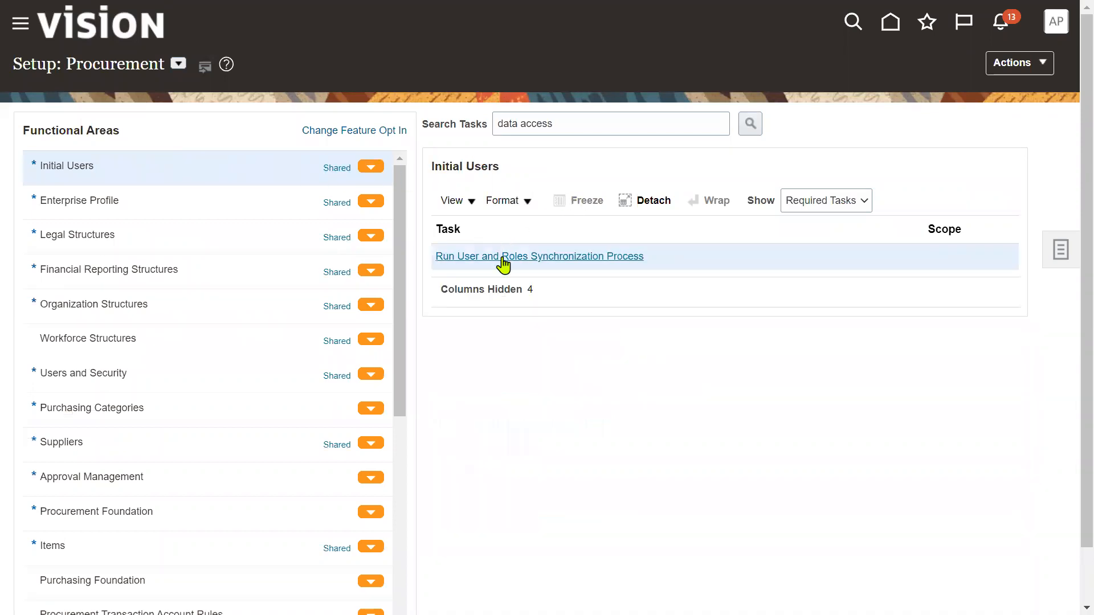
- Submit the Run User and Roles Synchronization Process from Initial Users, then open the sign-out menu
{"action": "left_click", "coordinate": [503, 259]}
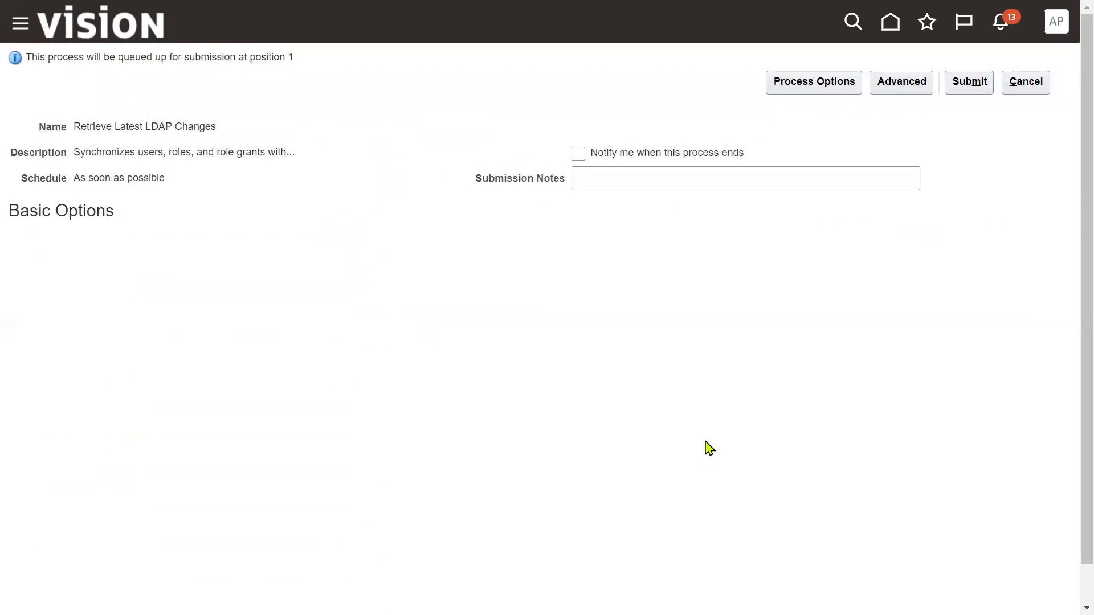
{"action": "left_click", "coordinate": [974, 84]}
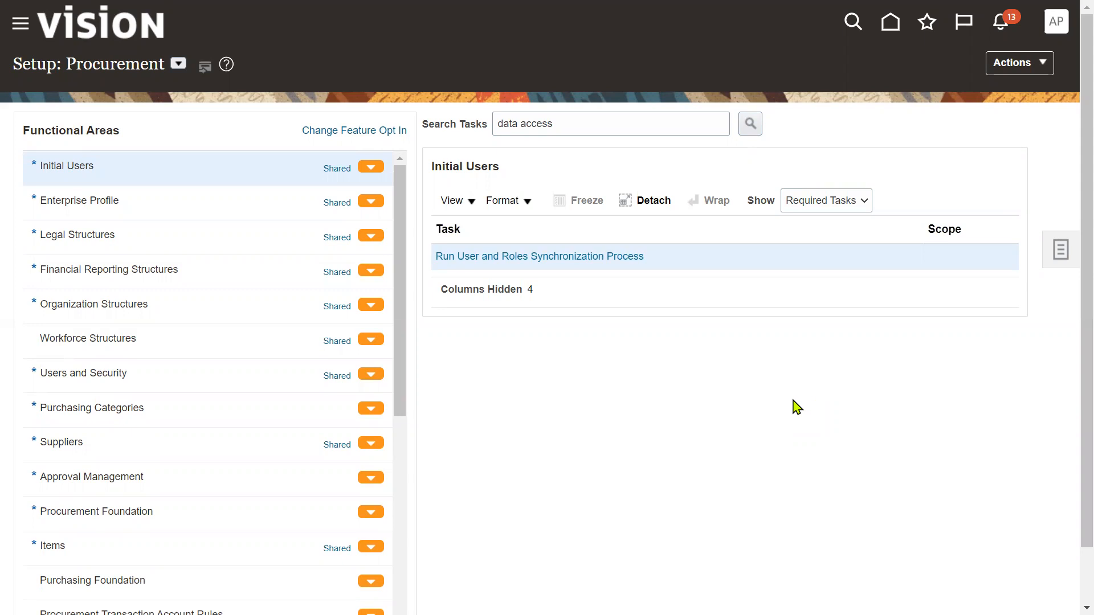
{"action": "left_click", "coordinate": [1057, 33]}
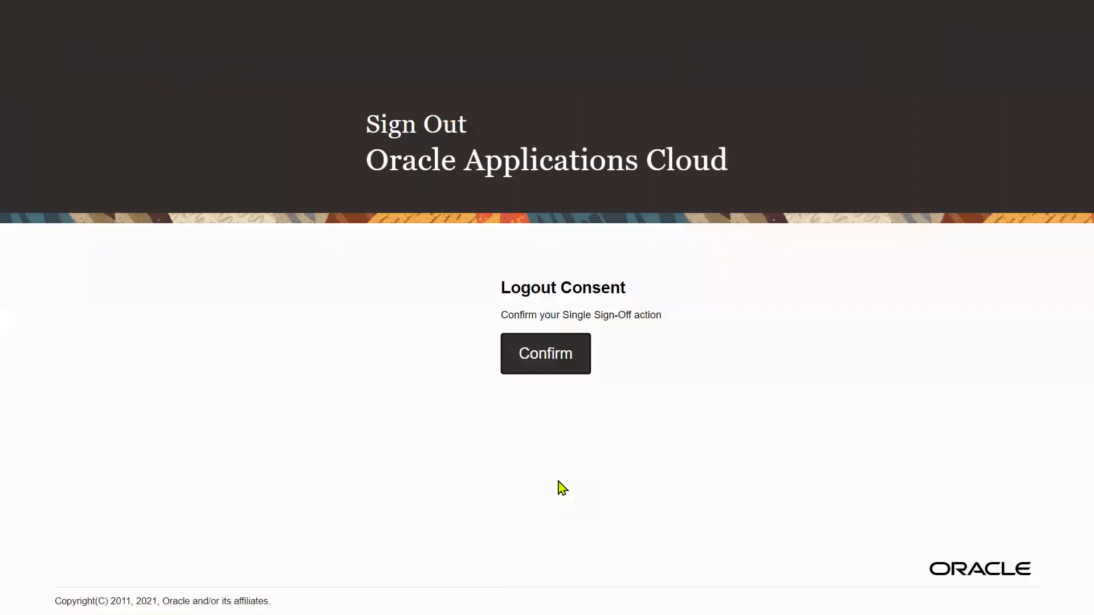
- Confirm sign-out, sign back in as the procurement agent, and open the navigator
{"action": "left_click", "coordinate": [559, 364]}
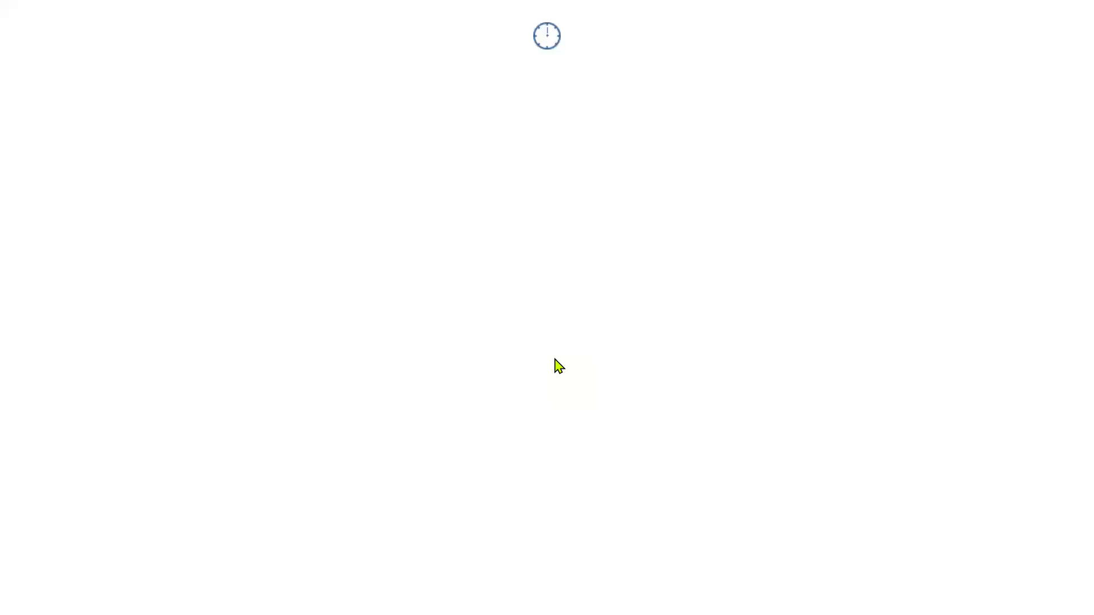
{"action": "left_click", "coordinate": [479, 410]}
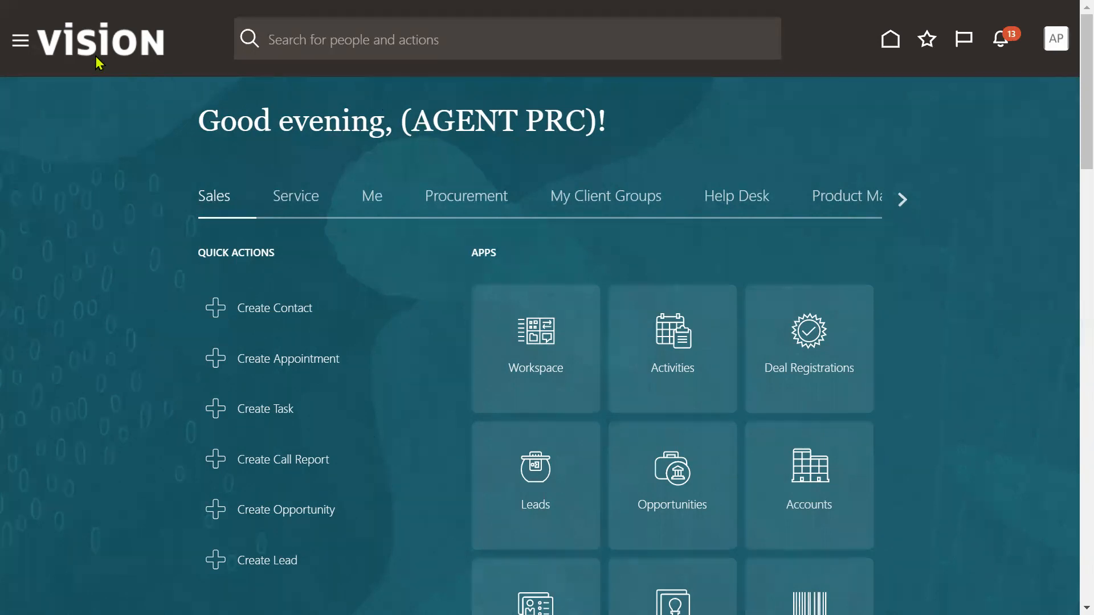
{"action": "left_click", "coordinate": [21, 40]}
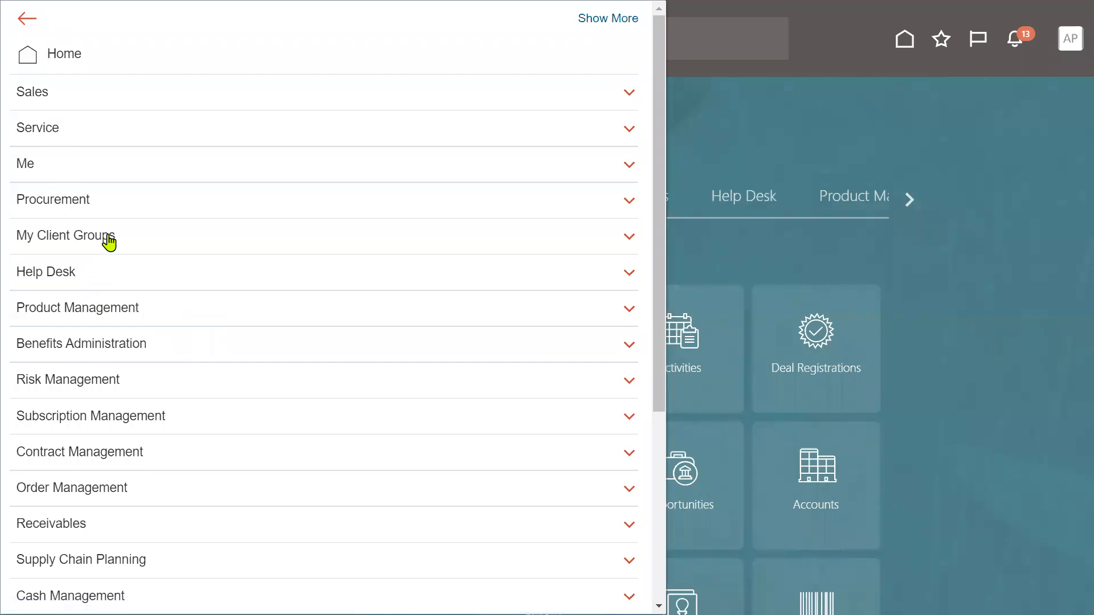
- Expand the Procurement group in the navigator, close it, and switch to the Excel workbook
{"action": "left_click", "coordinate": [106, 199]}
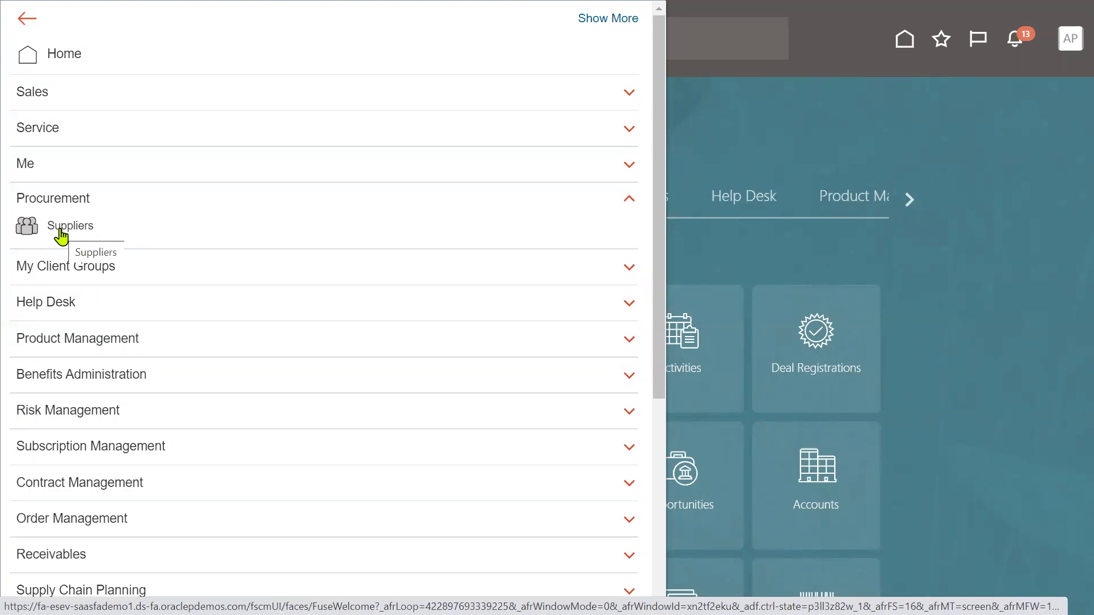
{"action": "left_click", "coordinate": [1067, 42]}
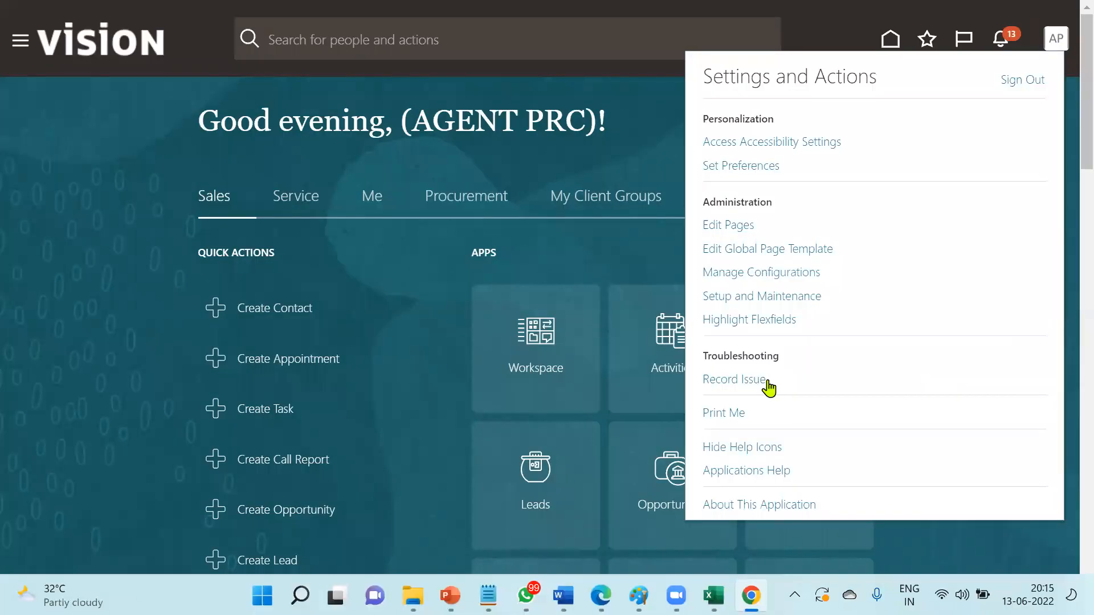
{"action": "key", "text": "super+Tab"}
{"action": "key", "text": "alt+Tab"}
- Enter 'Spend Authorized Supplier' in cell B11
{"action": "left_click", "coordinate": [237, 278]}
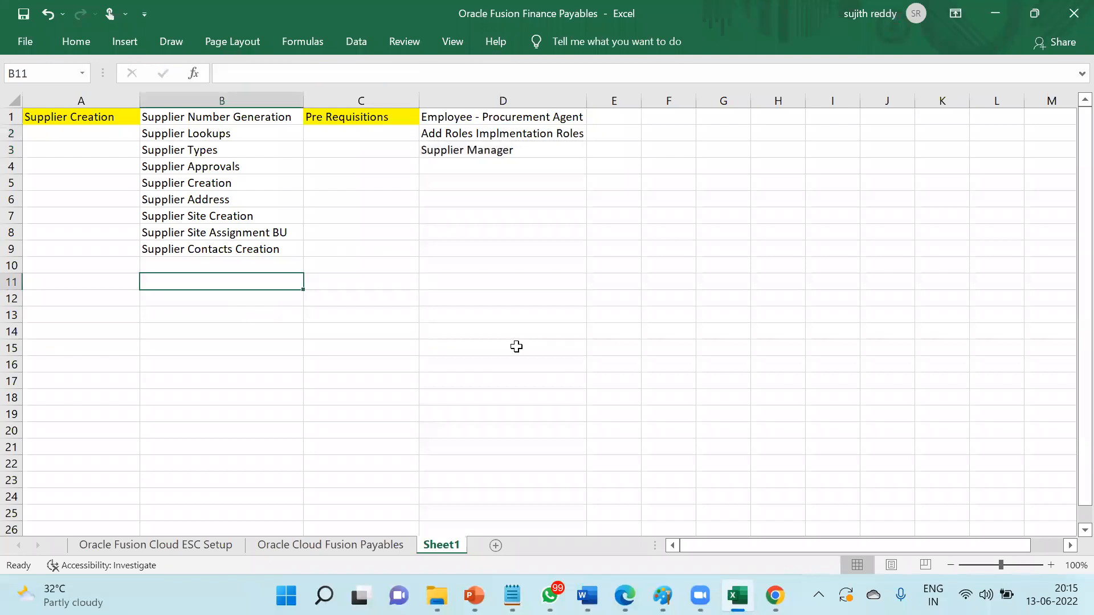
{"action": "type", "text": "Spend Authorized Supplier"}
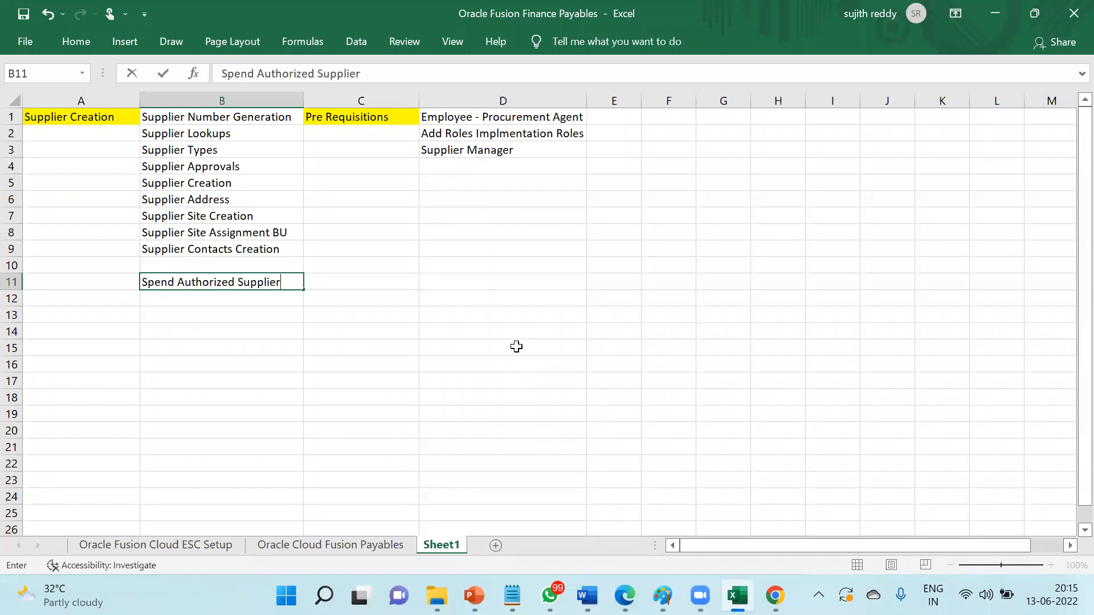
{"action": "key", "text": "Return"}
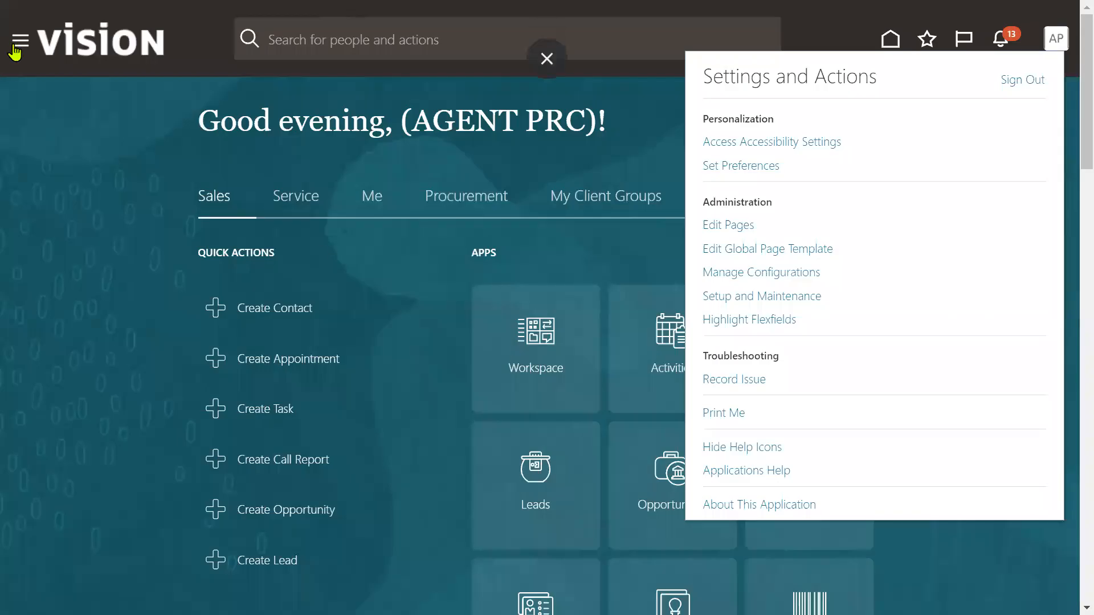
- Open the Create Supplier form from the Procurement Suppliers work area
{"action": "left_click", "coordinate": [20, 41]}
{"action": "left_click", "coordinate": [73, 228]}
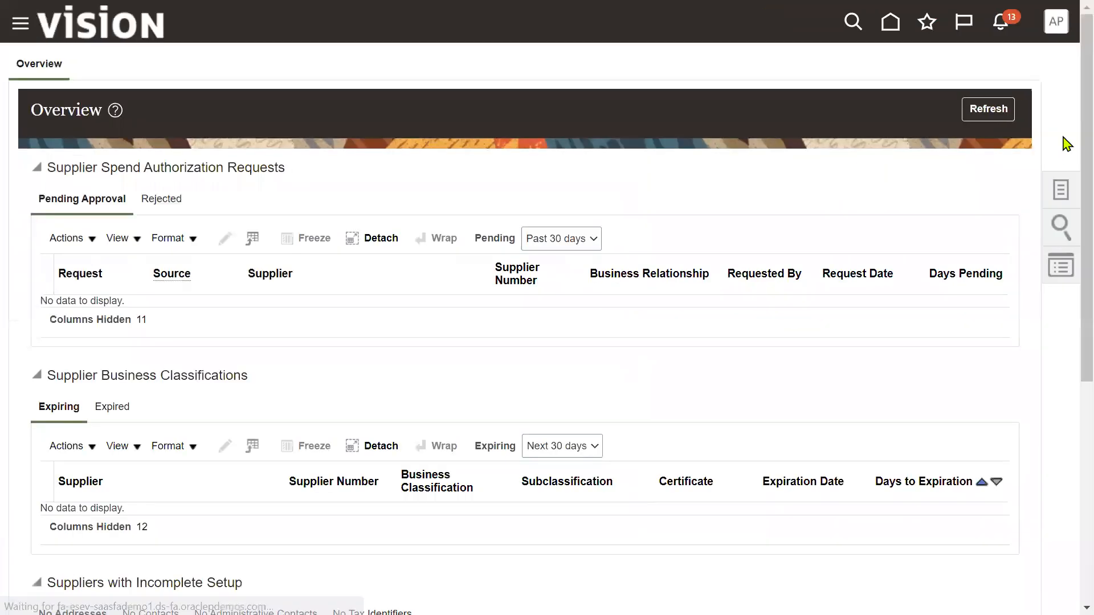
{"action": "left_click", "coordinate": [1060, 191]}
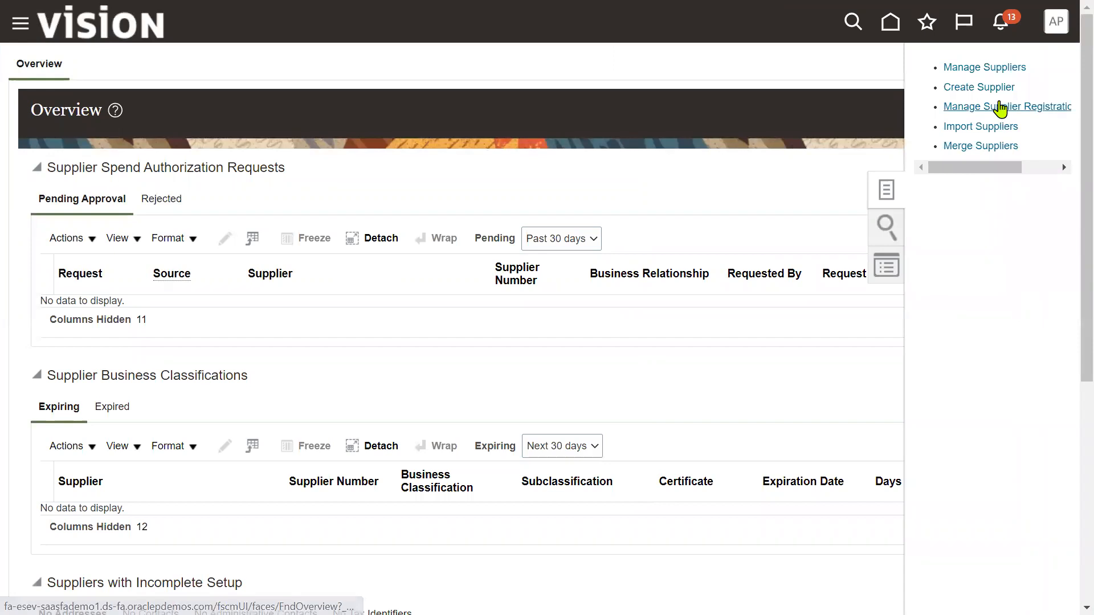
{"action": "left_click", "coordinate": [981, 89]}
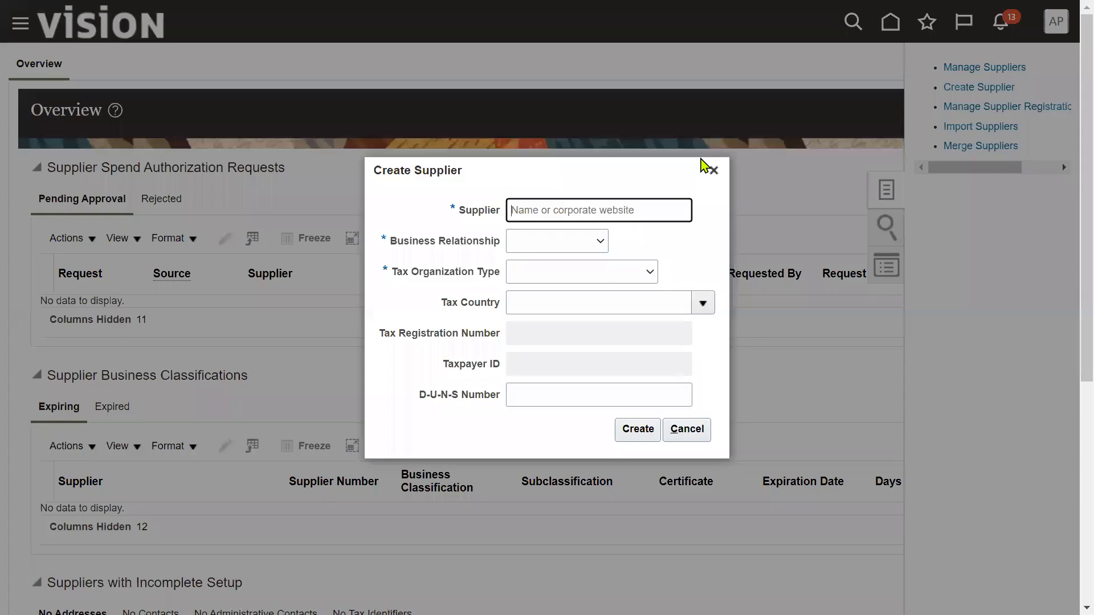
- Review the tax organization type and business relationship choices, then return to the spreadsheet at B10
{"action": "left_click", "coordinate": [647, 271]}
{"action": "left_click", "coordinate": [592, 243]}
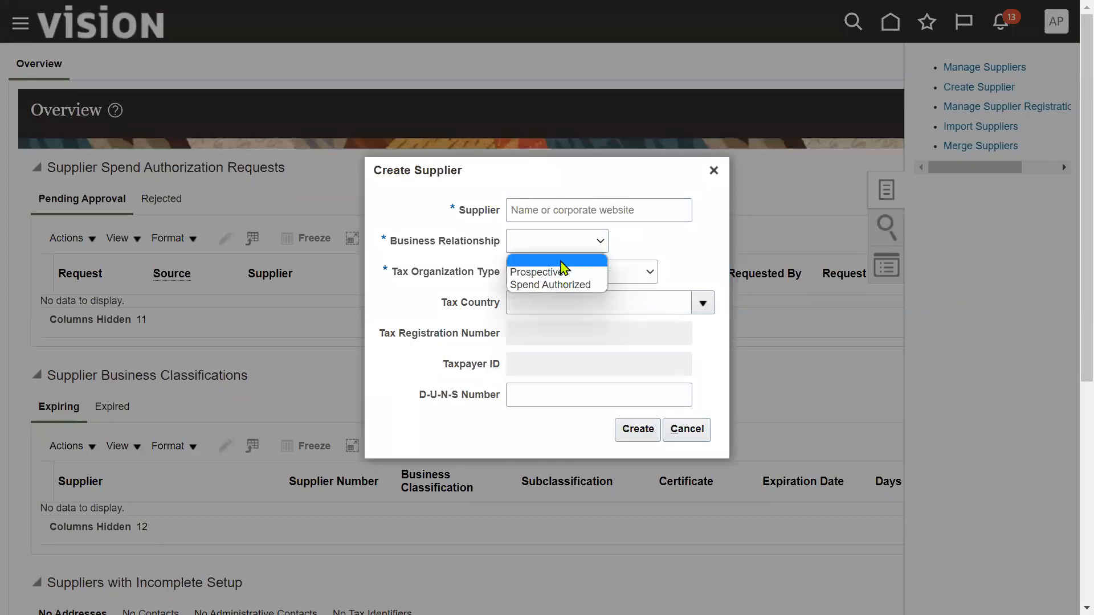
{"action": "key", "text": "alt+Tab"}
{"action": "left_click", "coordinate": [283, 265]}
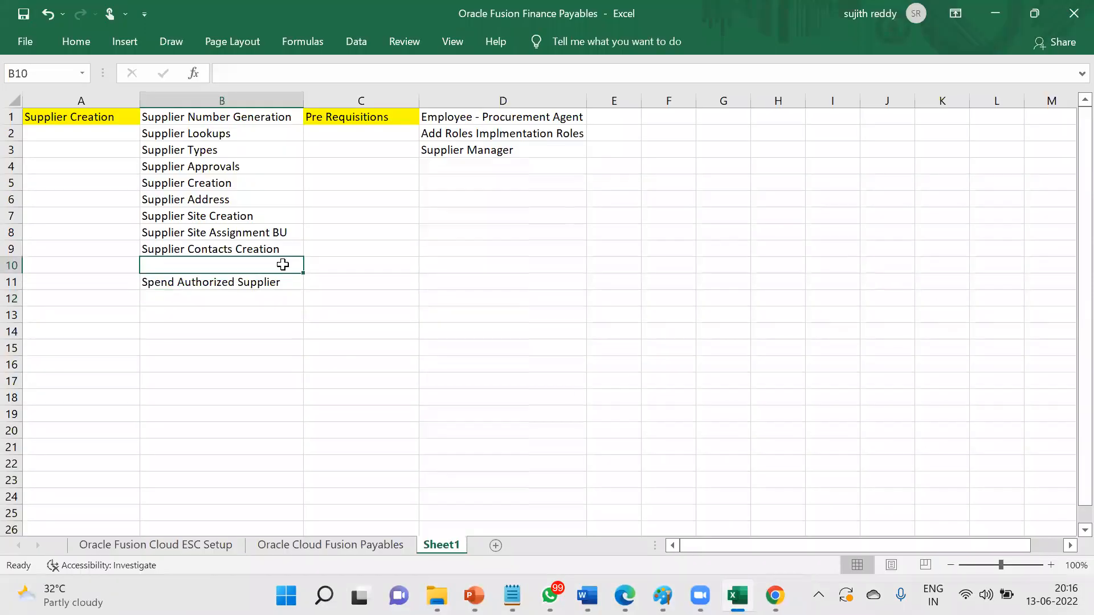
- Move Spend Authorized Supplier down to B13 and enter 'Prospective' in B12
{"action": "left_click", "coordinate": [213, 281]}
{"action": "key", "text": "ctrl+c"}
{"action": "left_click_drag", "start_coordinate": [222, 290], "coordinate": [275, 312]}
{"action": "left_click", "coordinate": [217, 296]}
{"action": "type", "text": "P"}
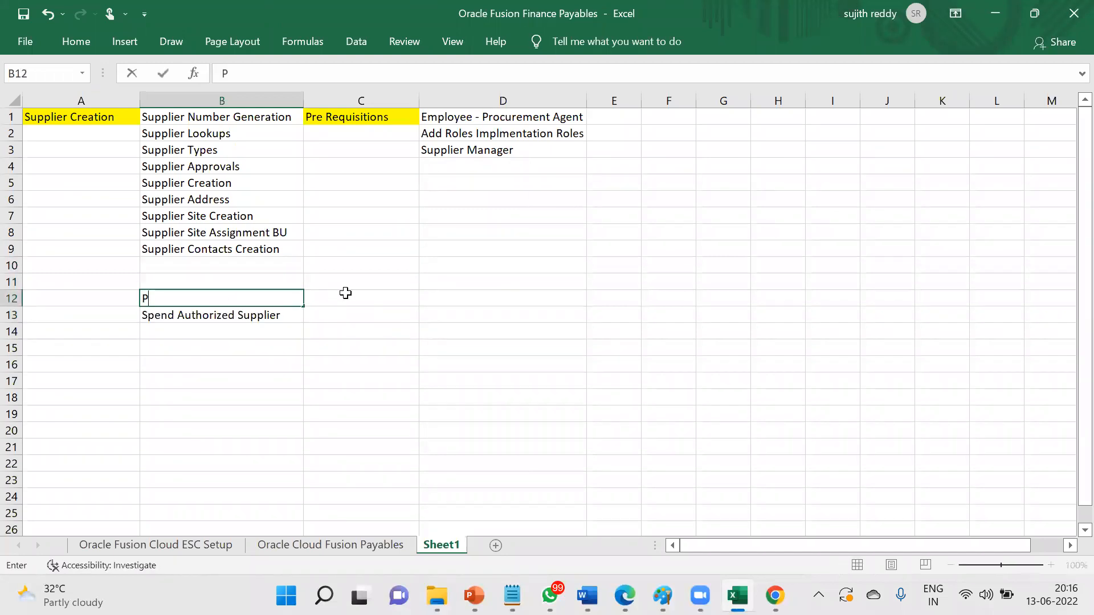
{"action": "type", "text": "rospective"}
{"action": "key", "text": "Return"}
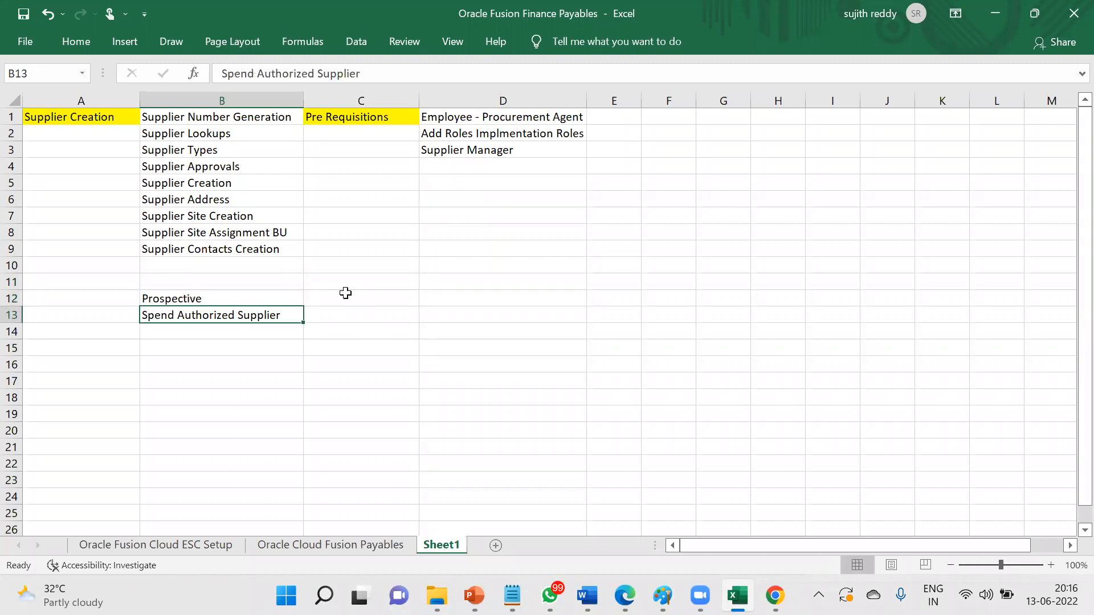
- Label A12 'Supplier Types' and give it a yellow fill
{"action": "left_click", "coordinate": [120, 299]}
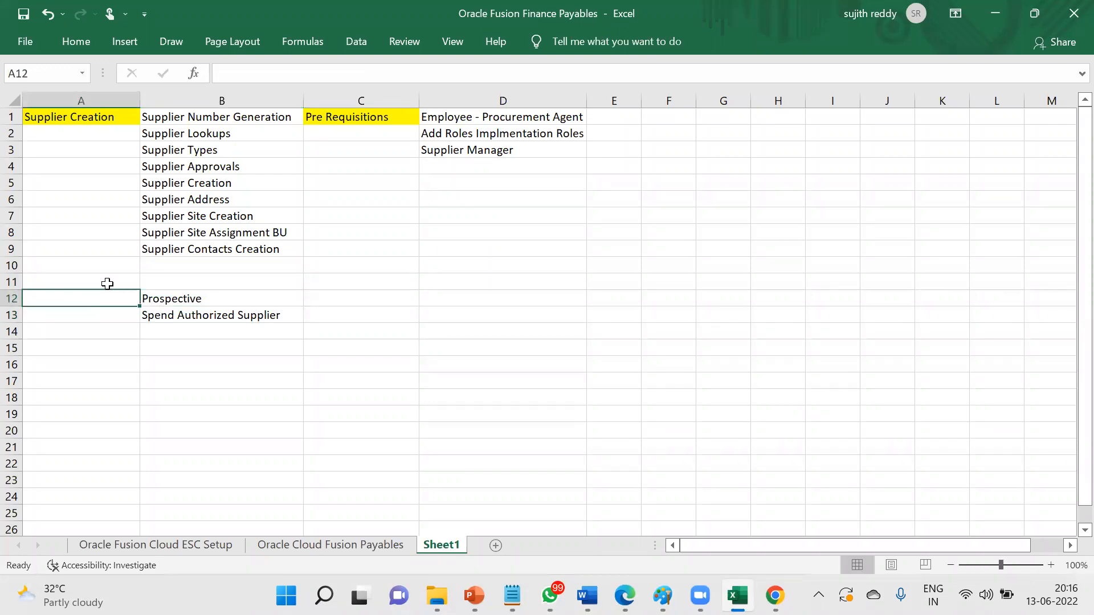
{"action": "type", "text": "Supplier Types"}
{"action": "key", "text": "Return"}
{"action": "left_click", "coordinate": [94, 298]}
{"action": "left_click", "coordinate": [76, 41]}
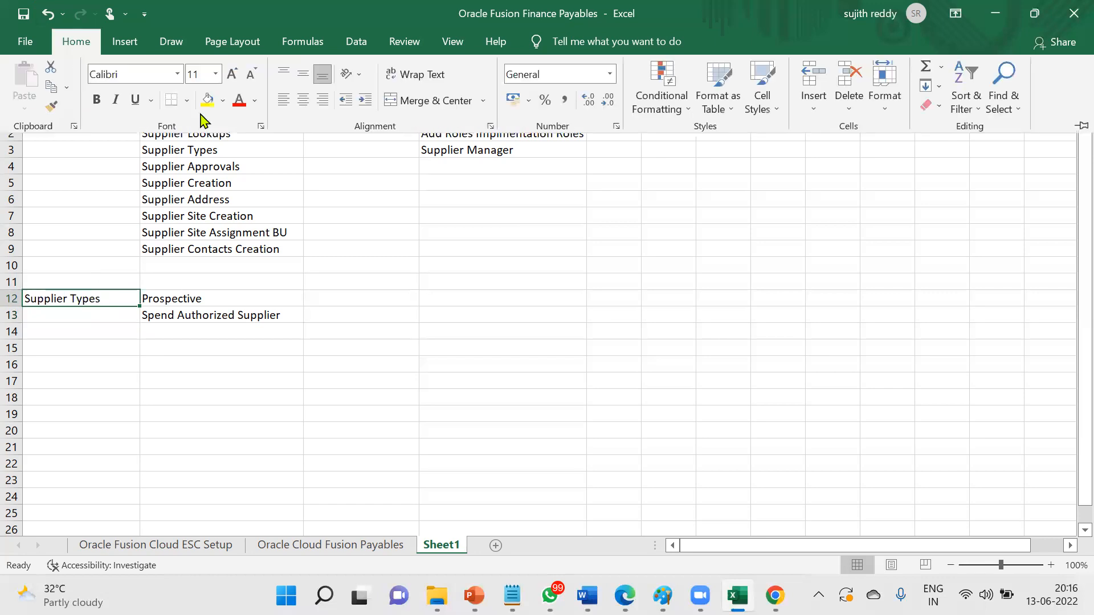
{"action": "left_click", "coordinate": [207, 102]}
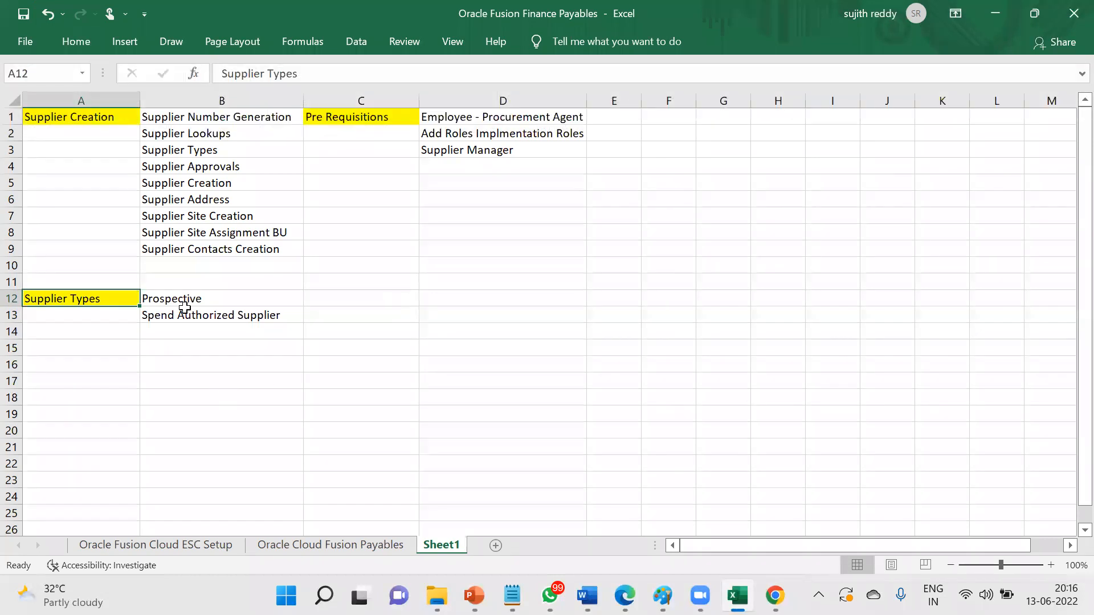
- Step between Prospective and Spend Authorized Supplier in B12–B13 while explaining them
{"action": "left_click", "coordinate": [183, 298]}
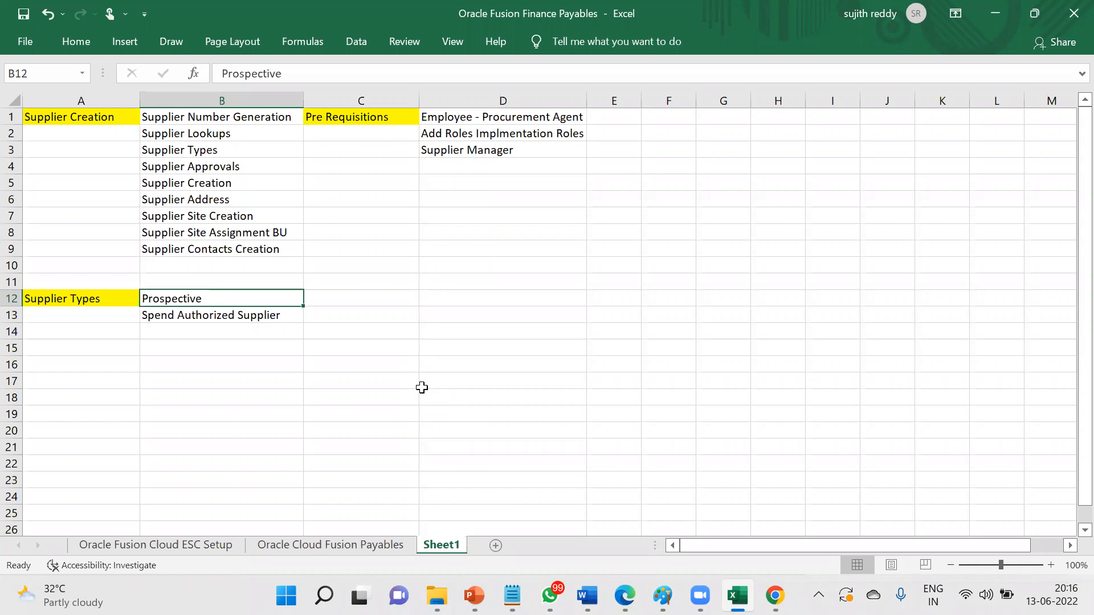
{"action": "key", "text": "Down"}
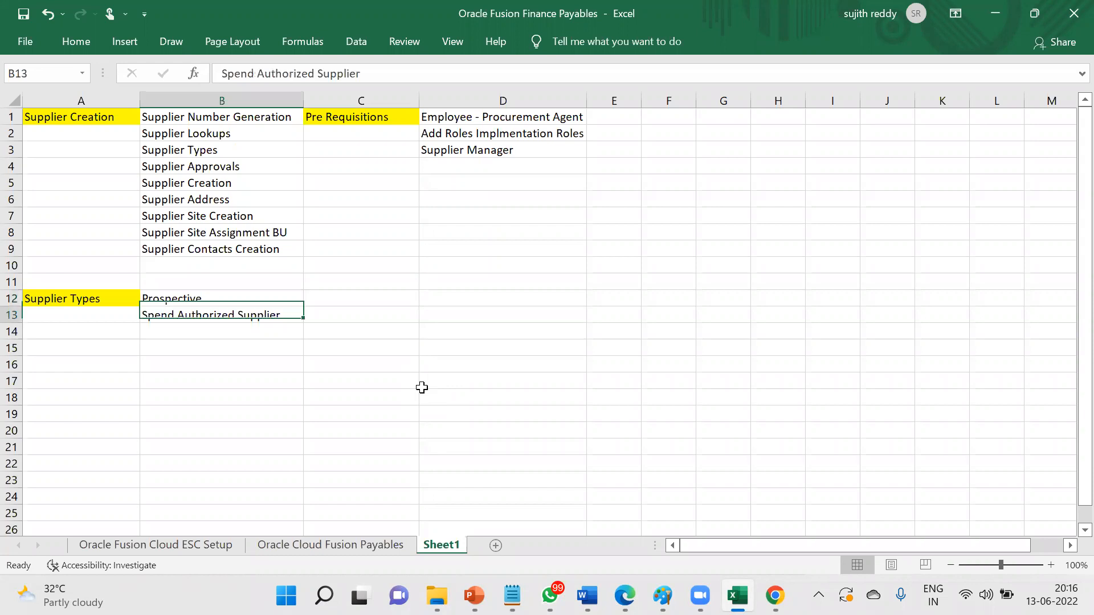
{"action": "key", "text": "Up"}
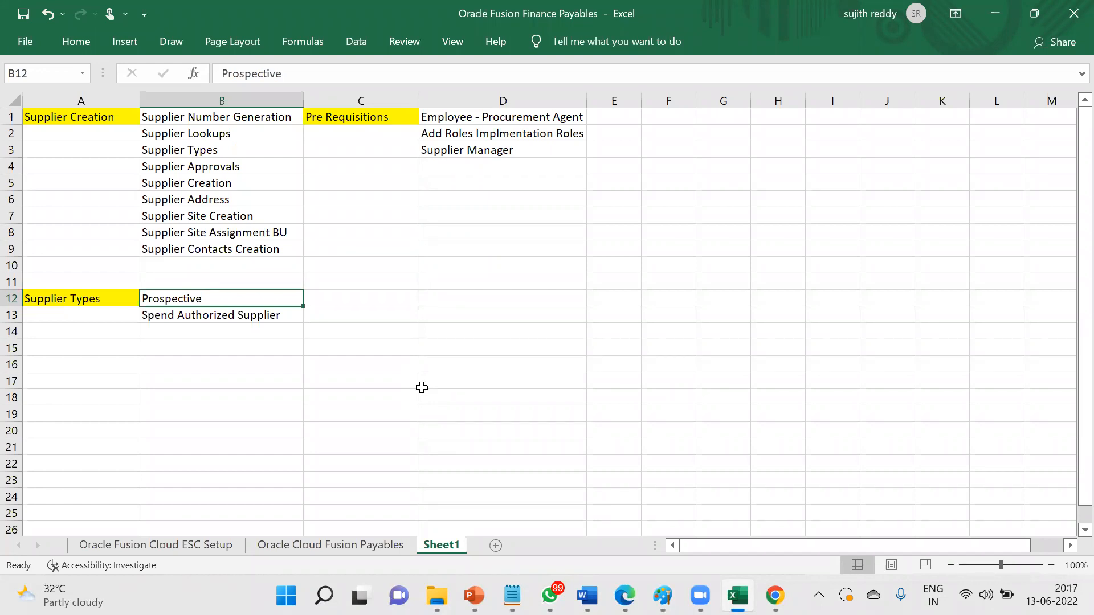
{"action": "key", "text": "Down"}
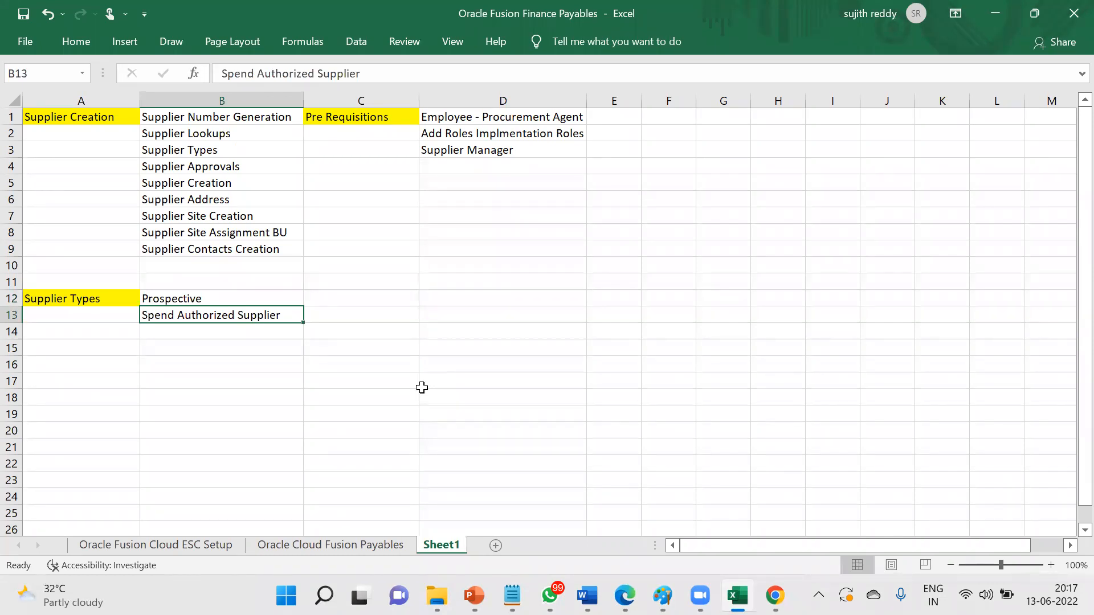
{"action": "key", "text": "Up"}
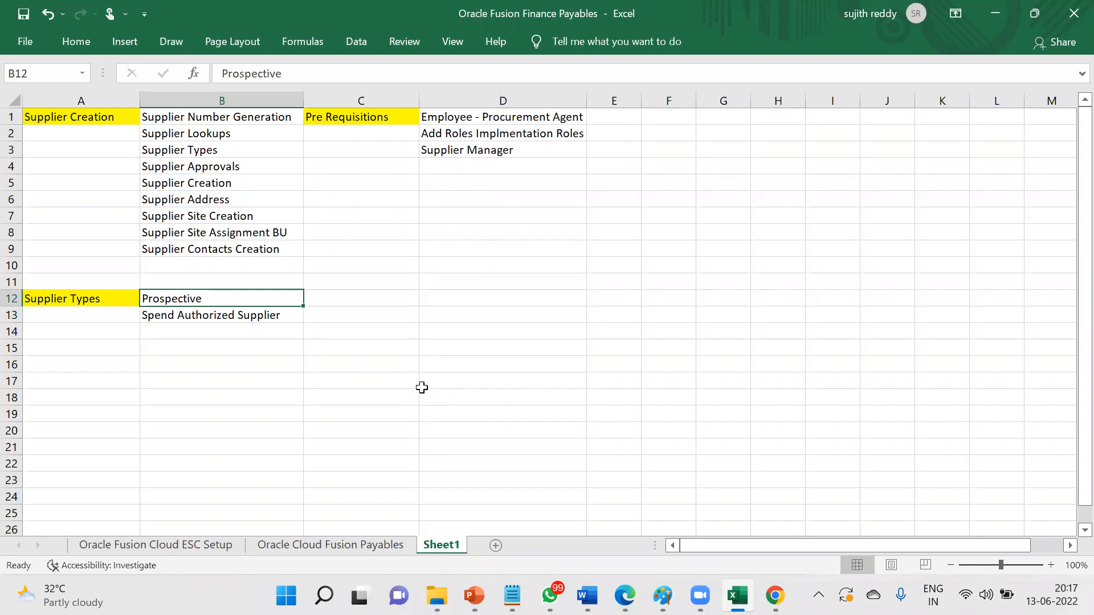
{"action": "key", "text": "Down"}
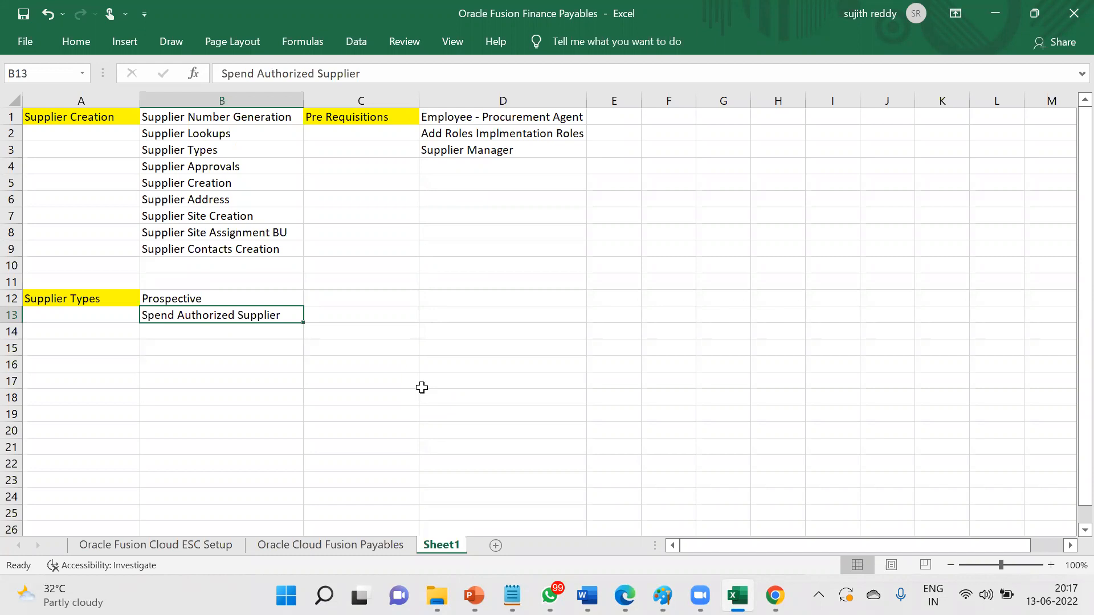
- Go back to Oracle Fusion and cancel the new supplier being created
{"action": "left_click", "coordinate": [251, 302]}
{"action": "left_click", "coordinate": [240, 313]}
{"action": "left_click", "coordinate": [774, 596]}
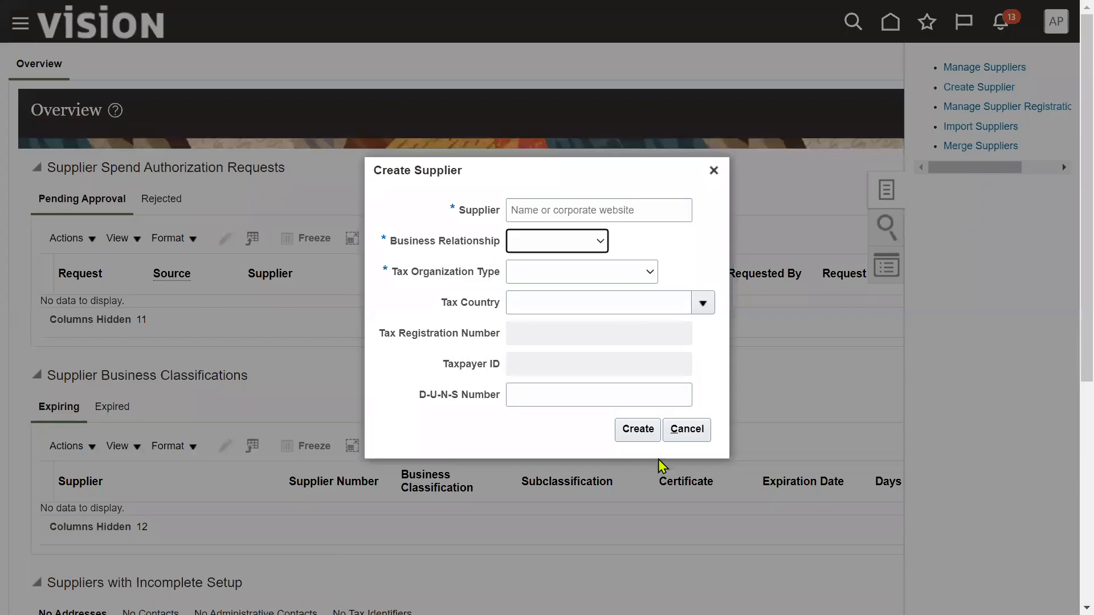
{"action": "left_click", "coordinate": [700, 433]}
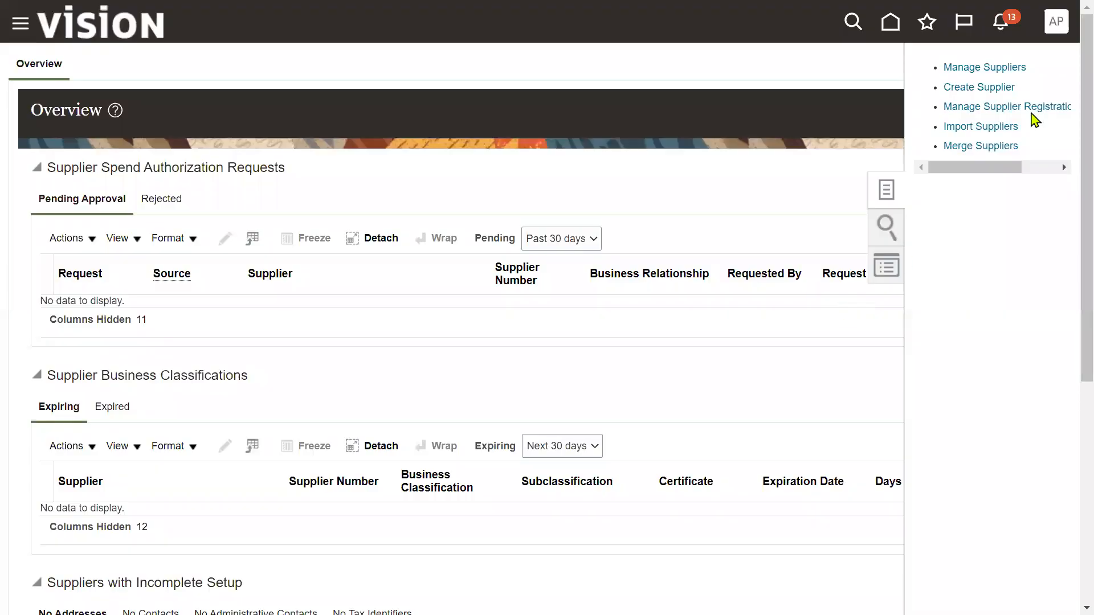
- In Setup and Maintenance, switch the offering to Procurement
{"action": "left_click", "coordinate": [1053, 23]}
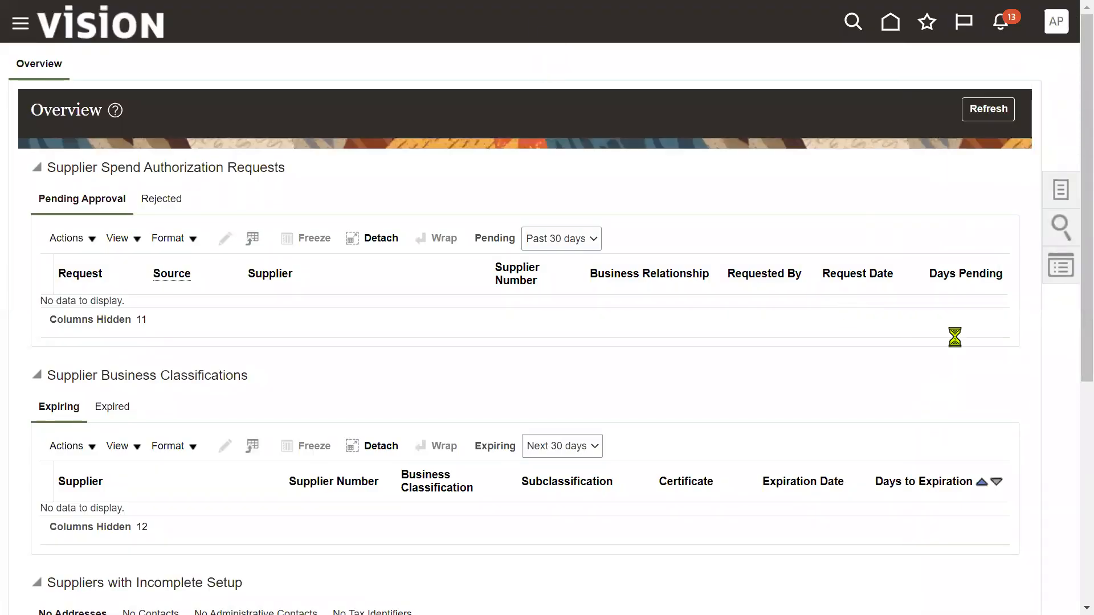
{"action": "left_click", "coordinate": [755, 282]}
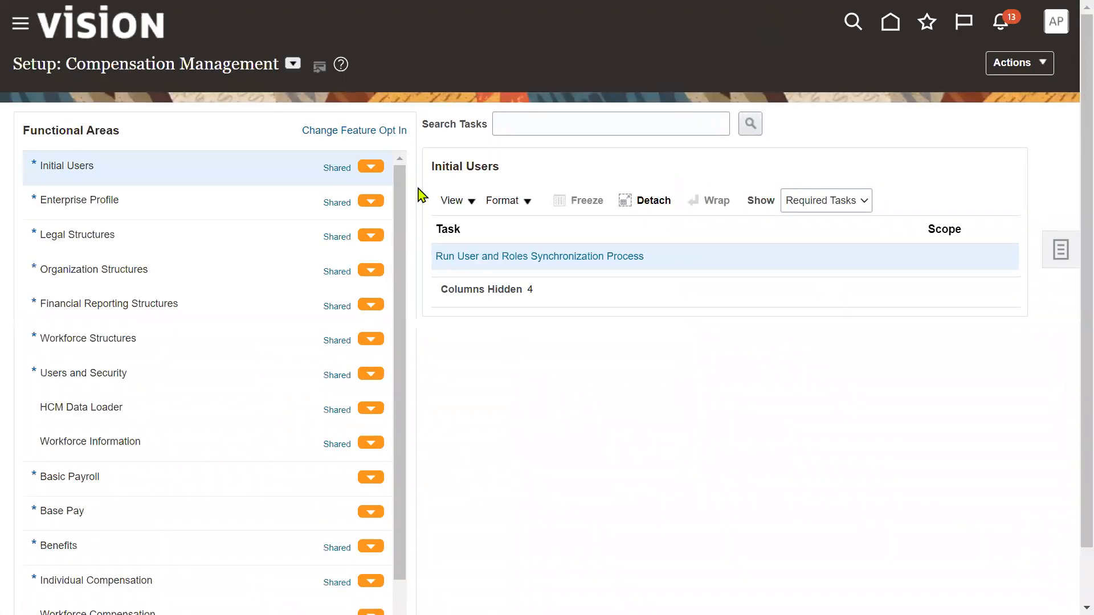
{"action": "left_click", "coordinate": [293, 65]}
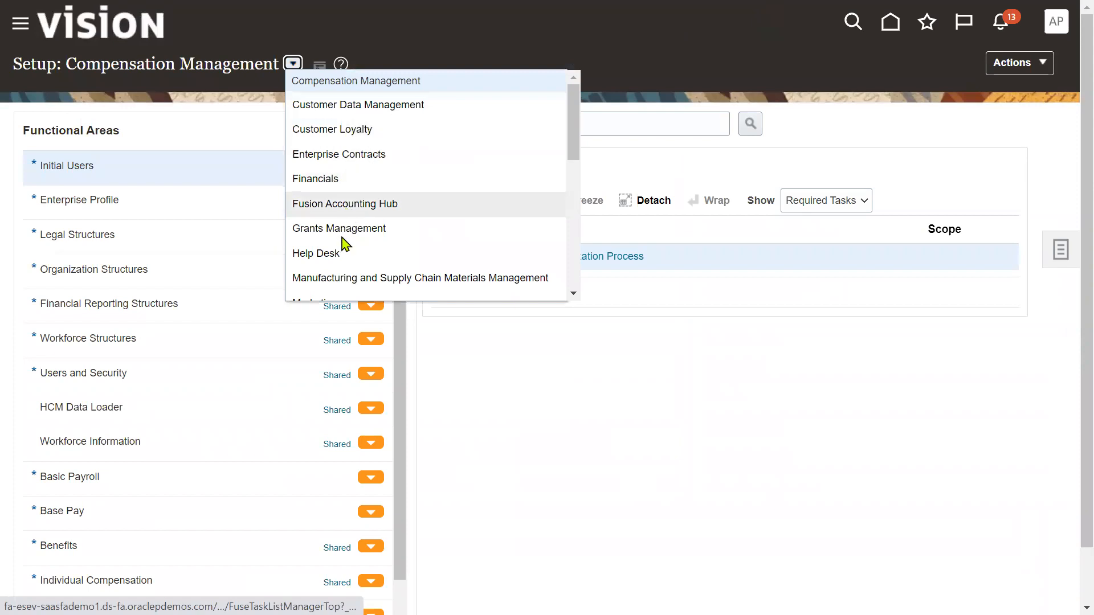
{"action": "scroll", "coordinate": [344, 249], "scroll_direction": "down", "scroll_amount": 2}
{"action": "left_click", "coordinate": [335, 268]}
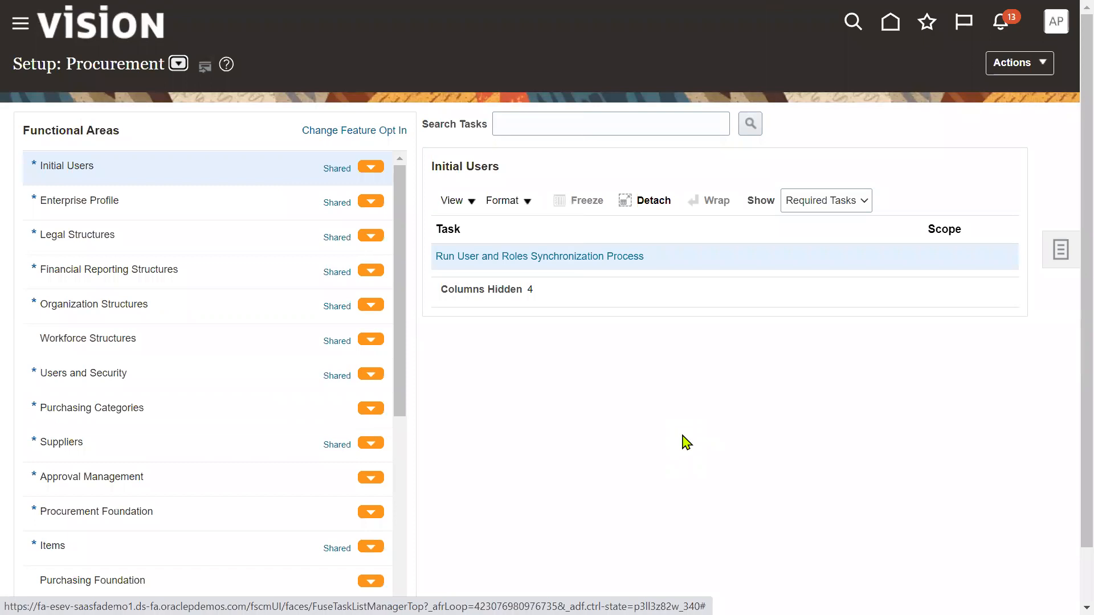
- Show All Tasks for the Suppliers functional area and open Specify Supplier Numbering
{"action": "left_click", "coordinate": [567, 124]}
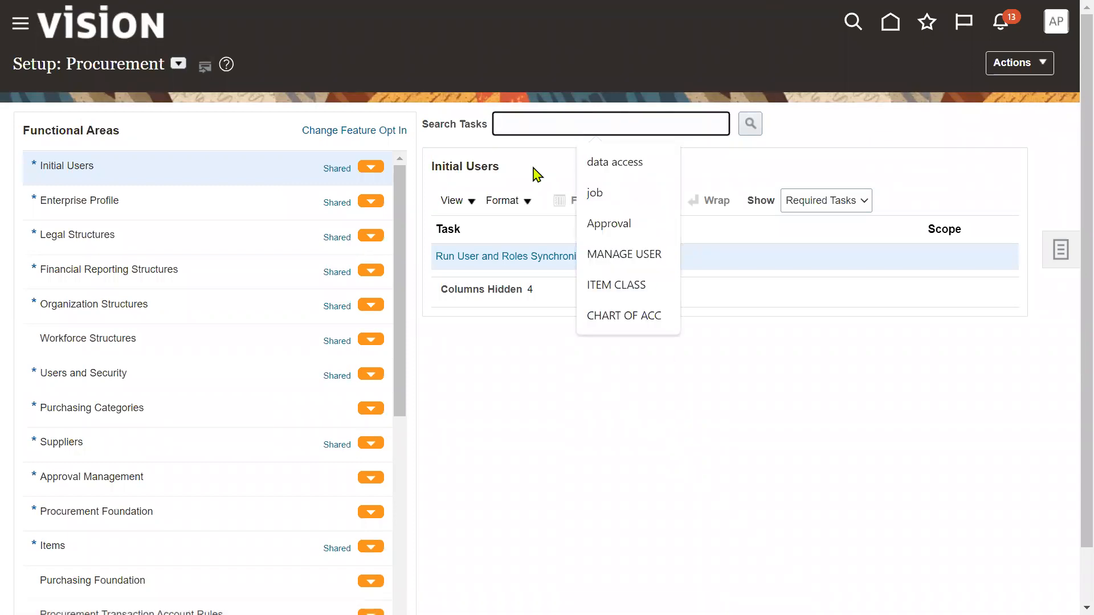
{"action": "left_click", "coordinate": [95, 446]}
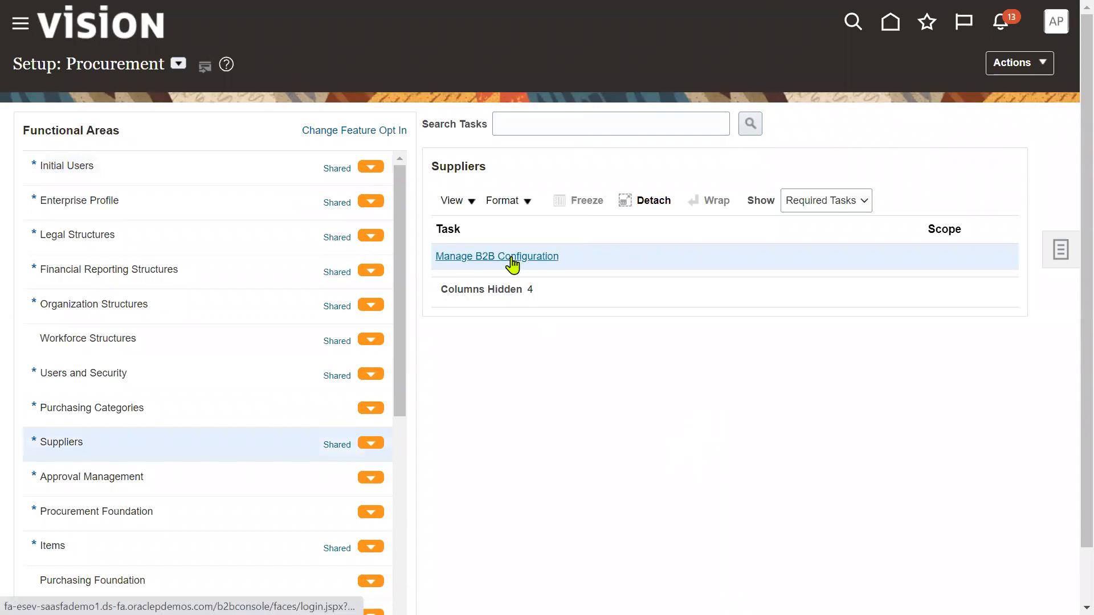
{"action": "left_click", "coordinate": [822, 203]}
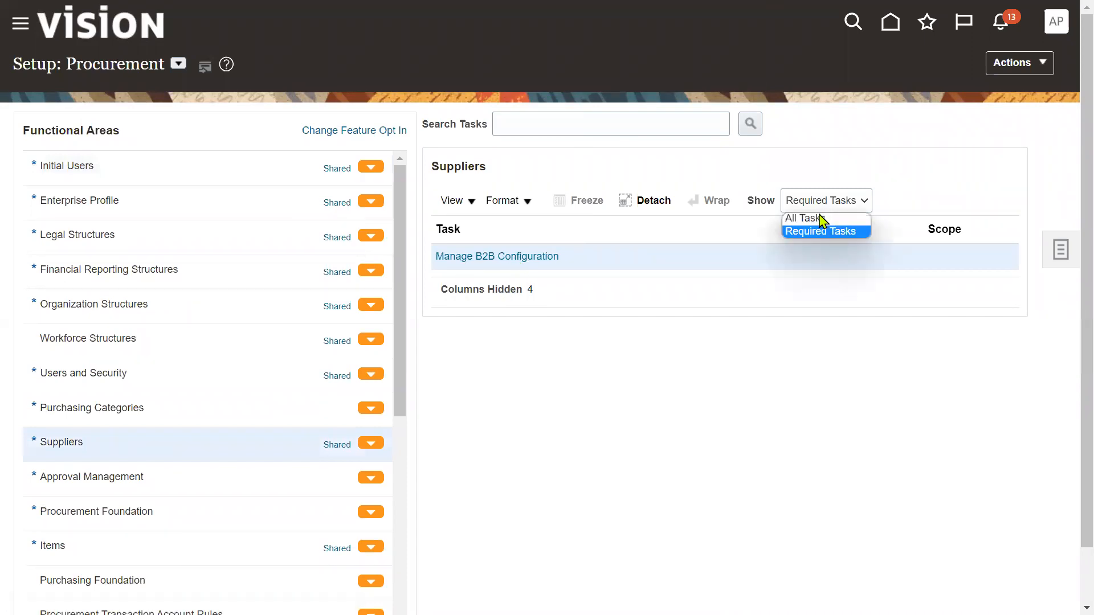
{"action": "left_click", "coordinate": [819, 219]}
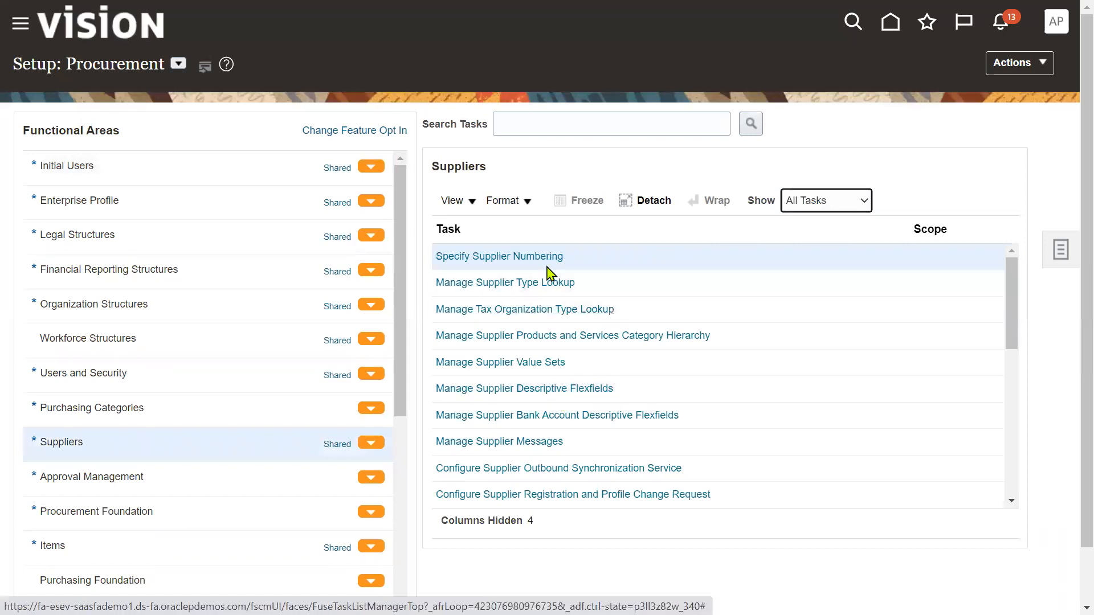
{"action": "left_click", "coordinate": [478, 259]}
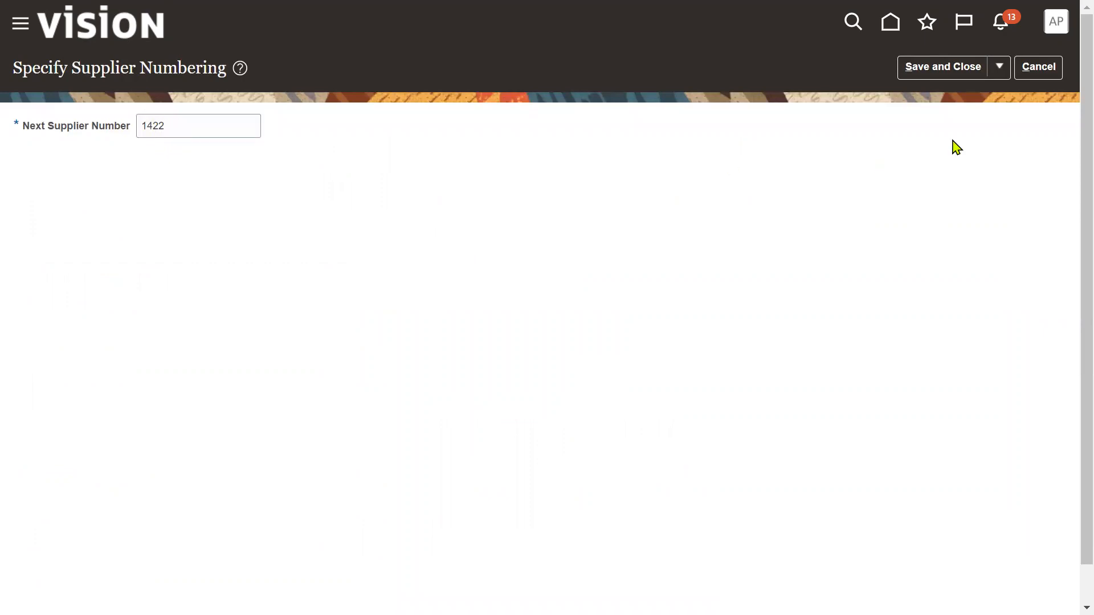
- Save and close supplier numbering with Next Supplier Number 1422
{"action": "left_click", "coordinate": [963, 68]}
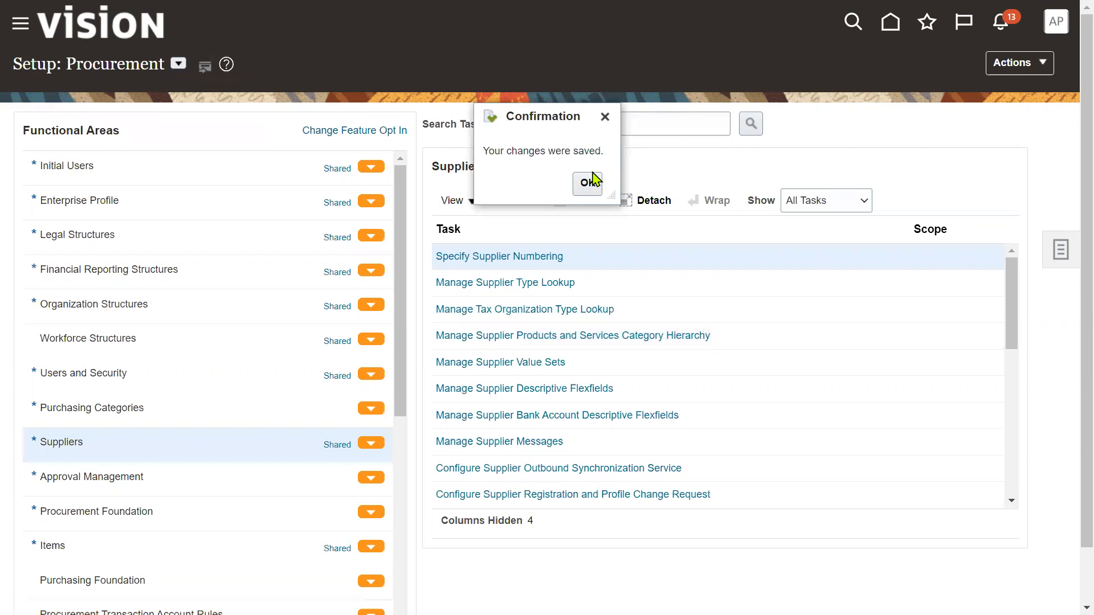
- Review Supplier Type lookup codes such as SUPPLIER, CONTRACTOR and SUB-CONTRACTOR, then save and close
{"action": "left_click", "coordinate": [587, 183]}
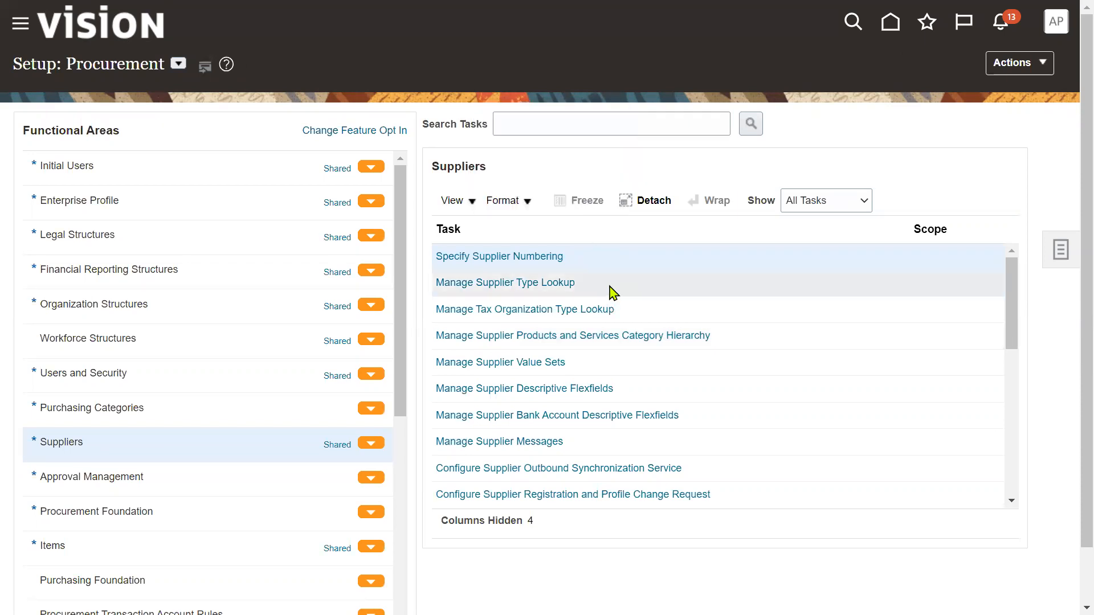
{"action": "left_click", "coordinate": [566, 284]}
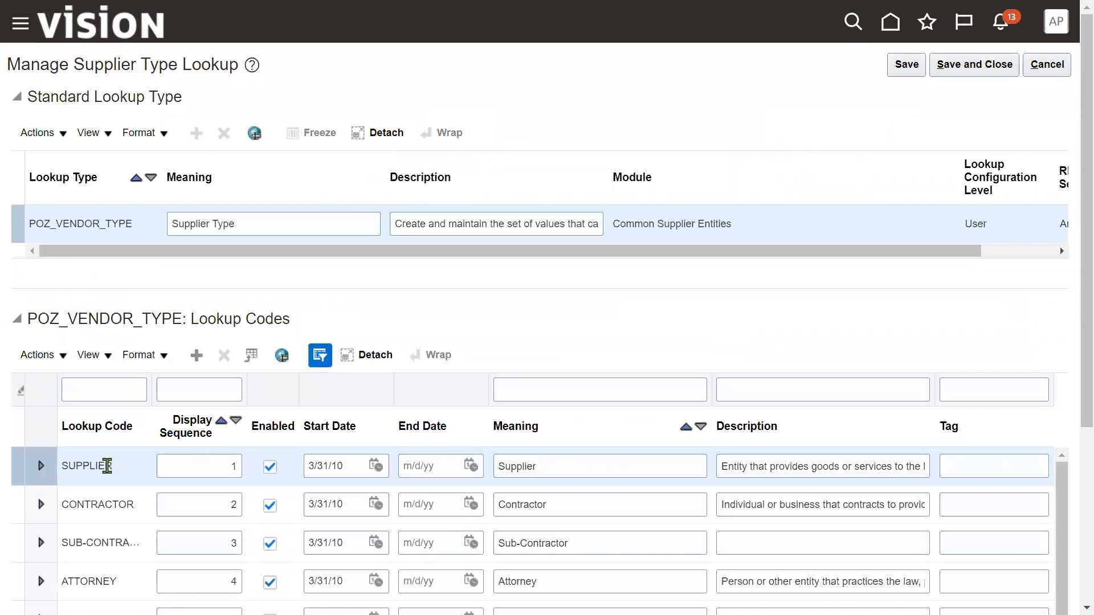
{"action": "left_click", "coordinate": [108, 541]}
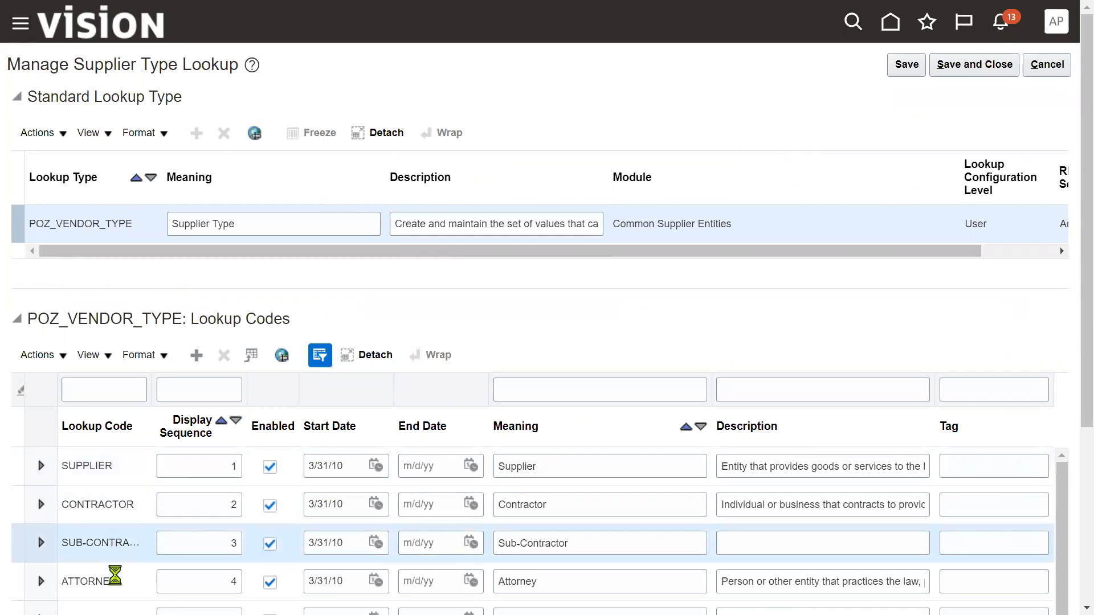
{"action": "left_click", "coordinate": [134, 504]}
{"action": "left_click", "coordinate": [981, 65]}
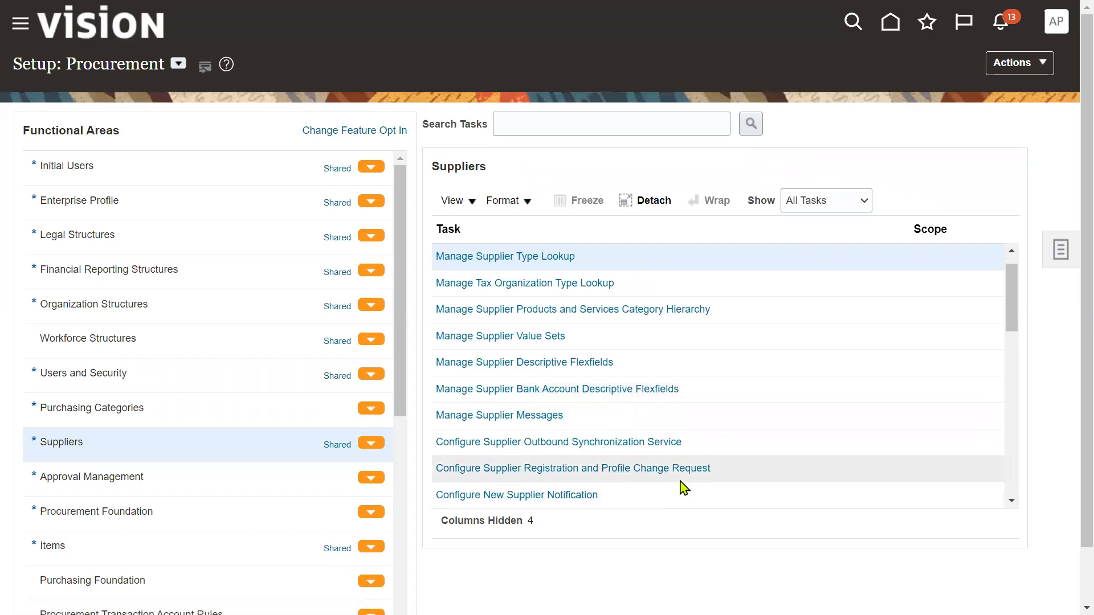
{"action": "scroll", "coordinate": [684, 488], "scroll_direction": "down", "scroll_amount": 3}
{"action": "scroll", "coordinate": [699, 458], "scroll_direction": "down", "scroll_amount": 3}
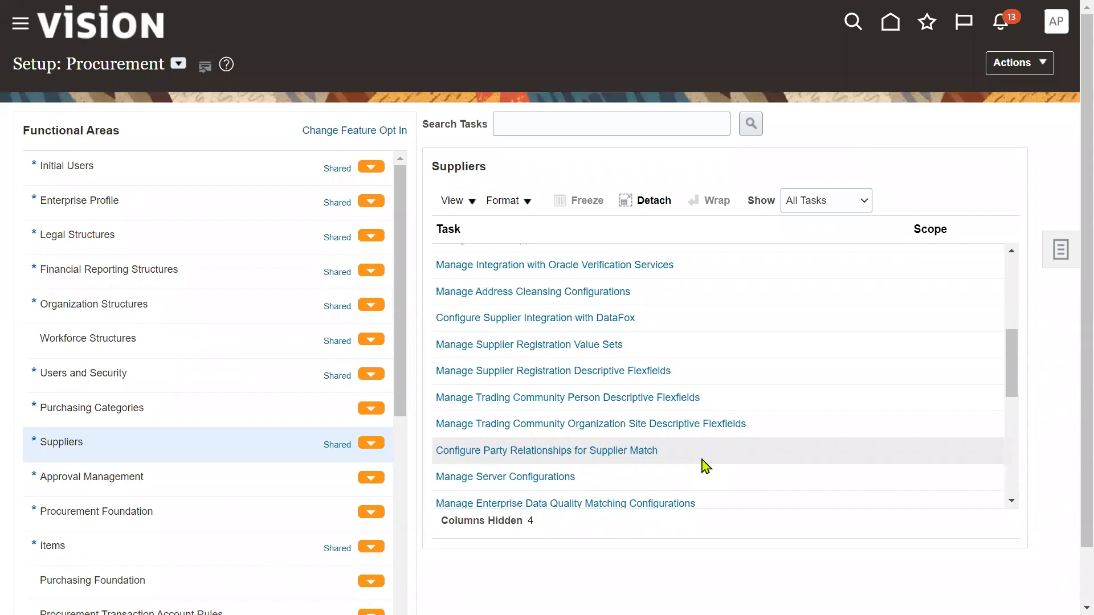
{"action": "scroll", "coordinate": [706, 466], "scroll_direction": "down", "scroll_amount": 2}
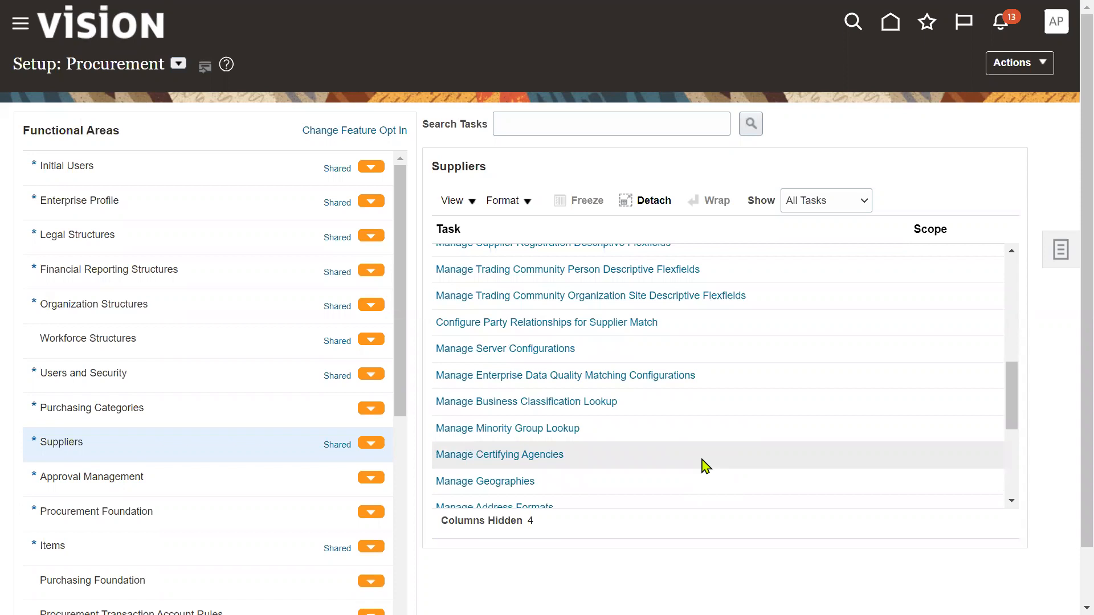
{"action": "scroll", "coordinate": [706, 466], "scroll_direction": "down", "scroll_amount": 2}
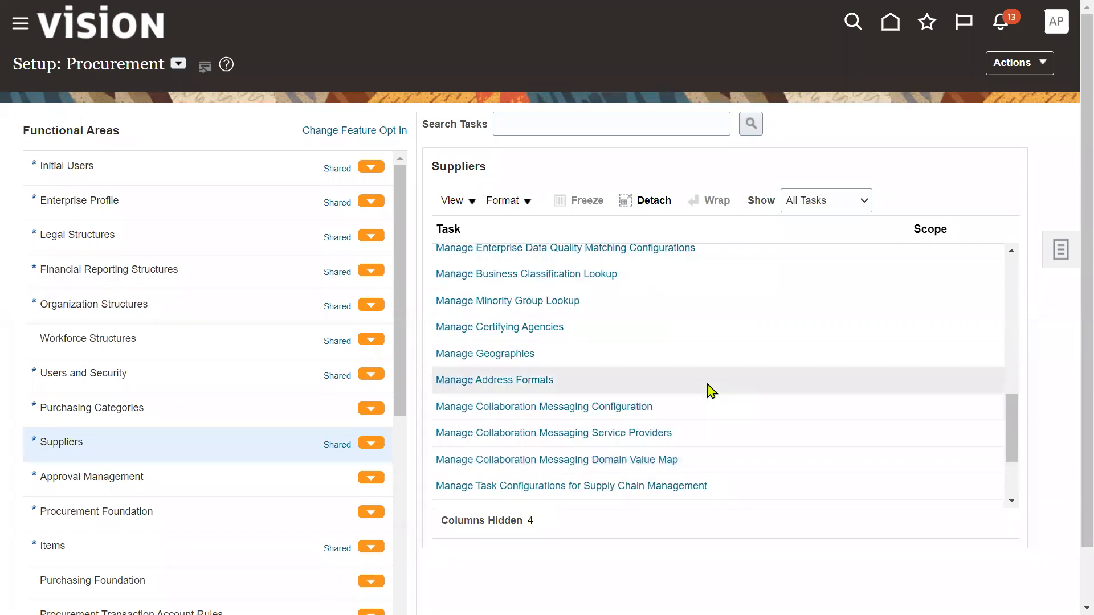
{"action": "scroll", "coordinate": [711, 390], "scroll_direction": "down", "scroll_amount": 3}
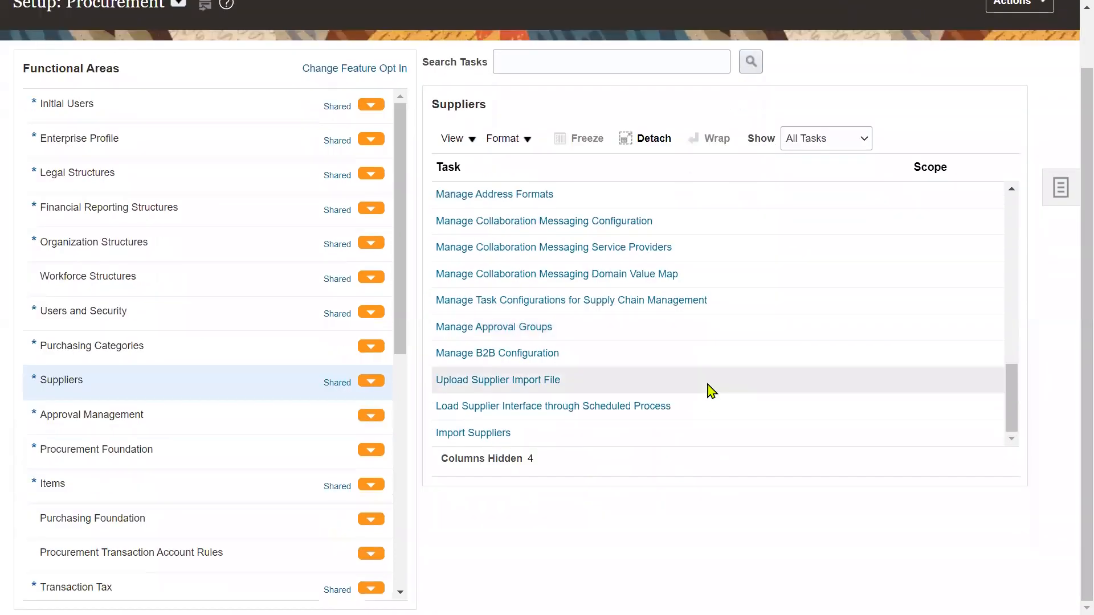
{"action": "scroll", "coordinate": [876, 393], "scroll_direction": "up", "scroll_amount": 5}
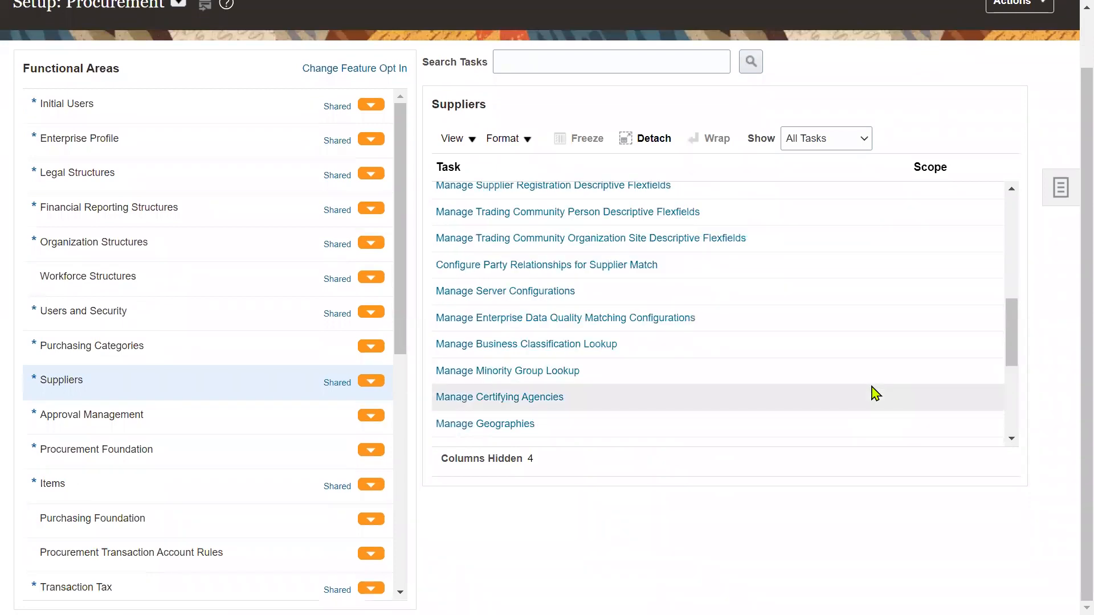
{"action": "scroll", "coordinate": [876, 393], "scroll_direction": "up", "scroll_amount": 2}
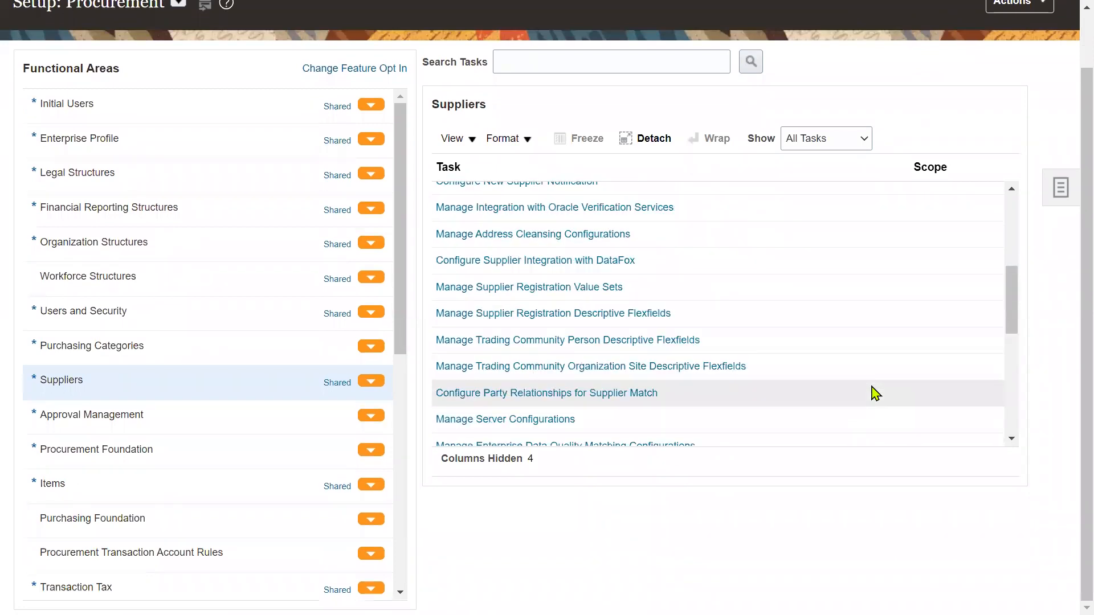
{"action": "scroll", "coordinate": [876, 393], "scroll_direction": "up", "scroll_amount": 2}
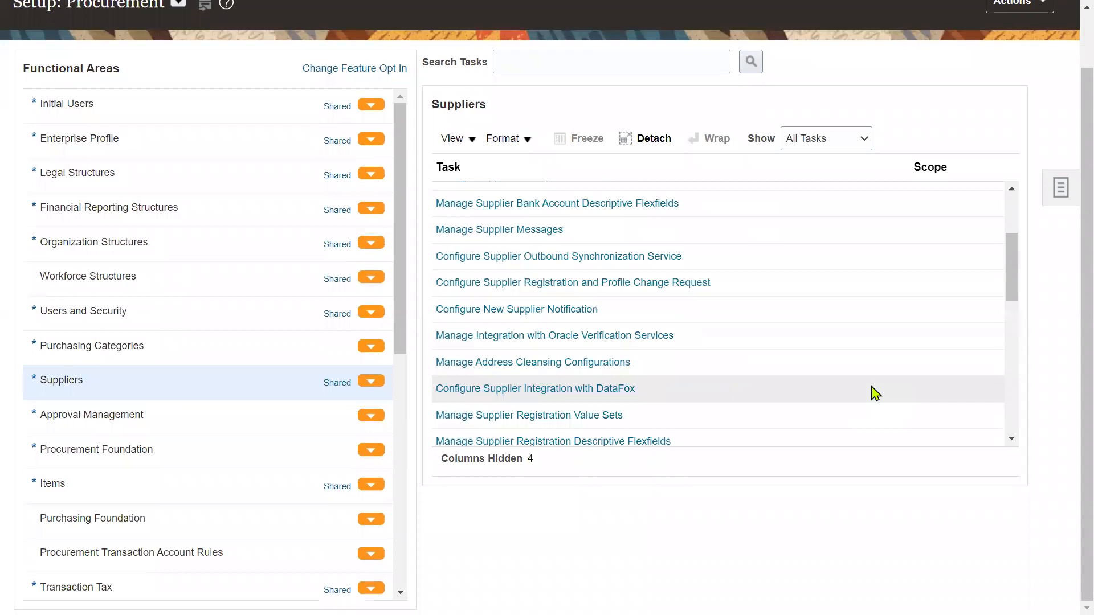
{"action": "scroll", "coordinate": [876, 393], "scroll_direction": "up", "scroll_amount": 5}
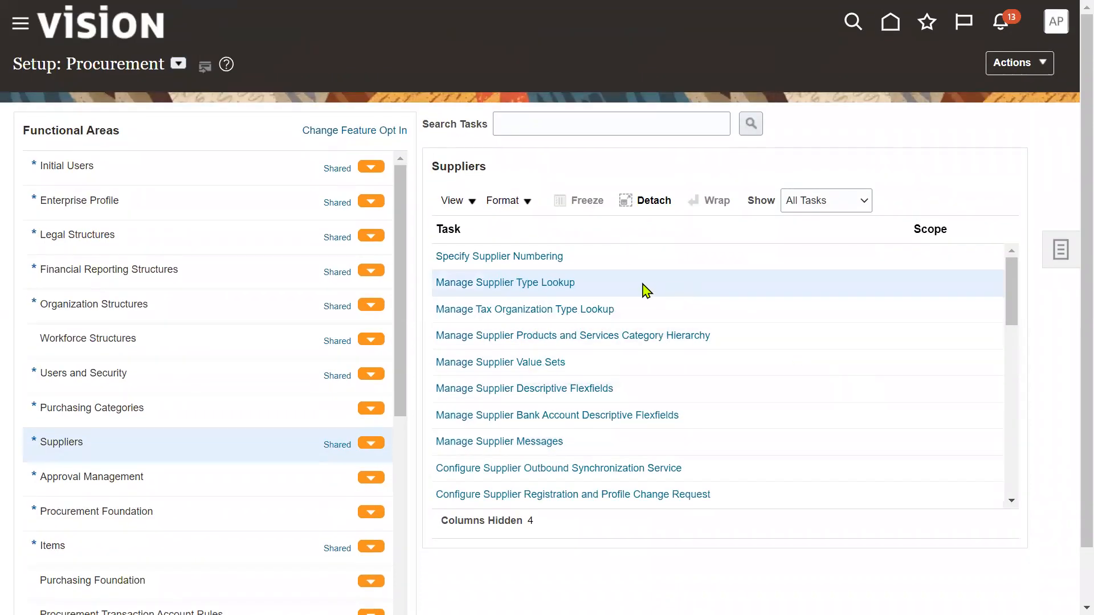
{"action": "left_click", "coordinate": [608, 123]}
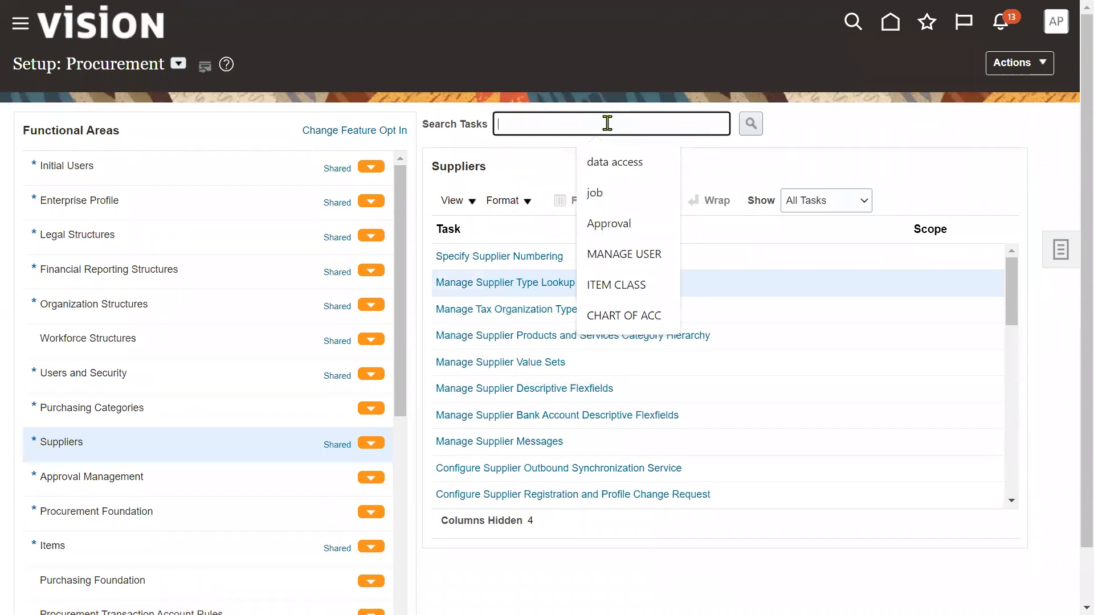
- Search tasks for 'spend' and edit the first-stage rules of Manage Supplier Spend Authorization Approvals
{"action": "type", "text": "s"}
{"action": "left_click", "coordinate": [614, 164]}
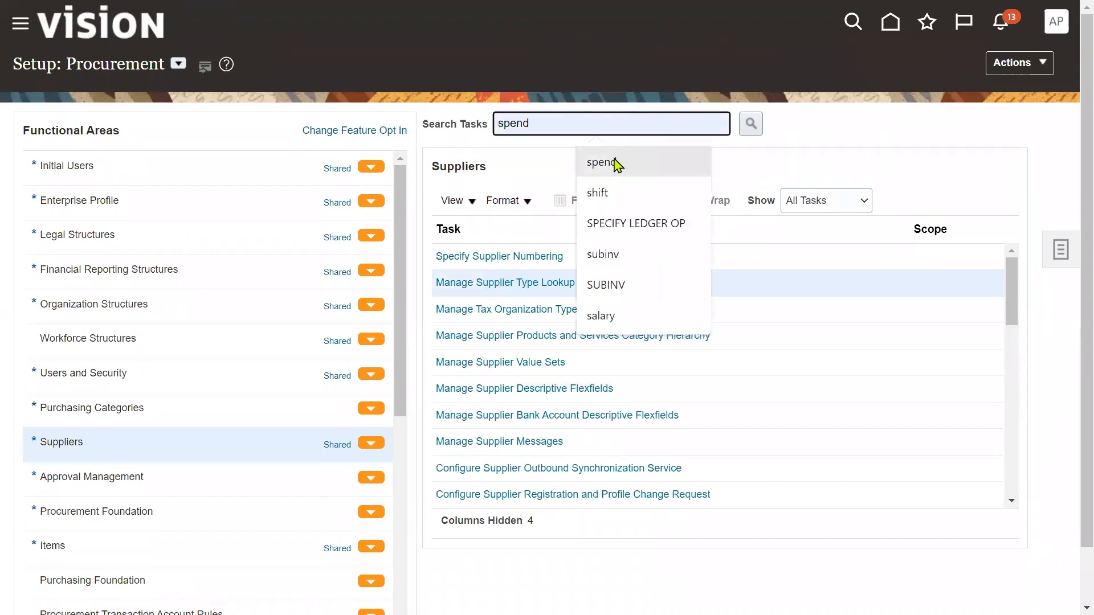
{"action": "left_click", "coordinate": [751, 123]}
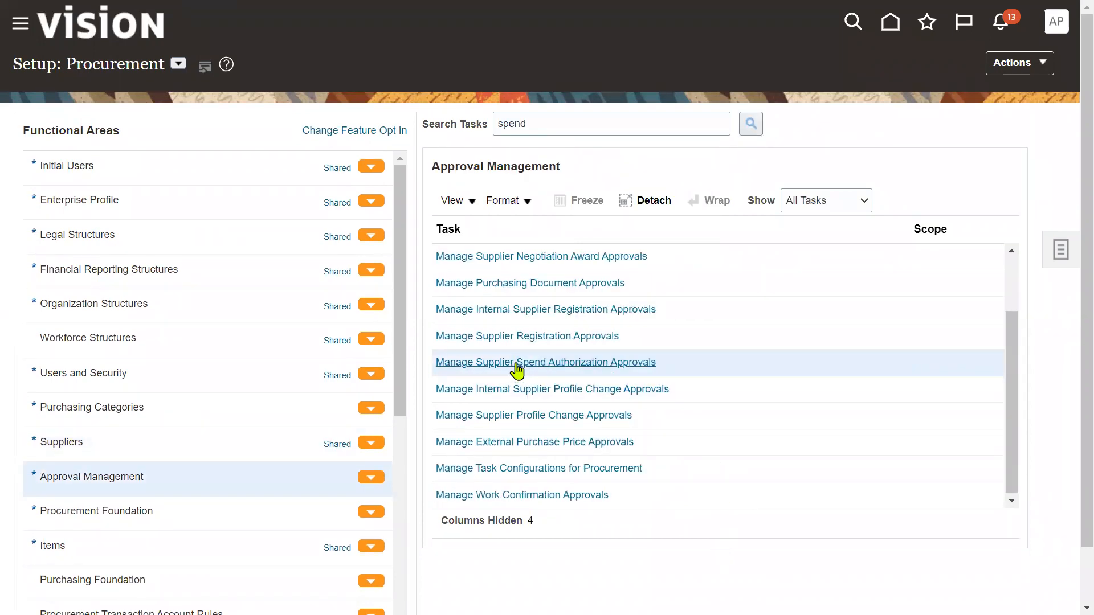
{"action": "left_click", "coordinate": [517, 363]}
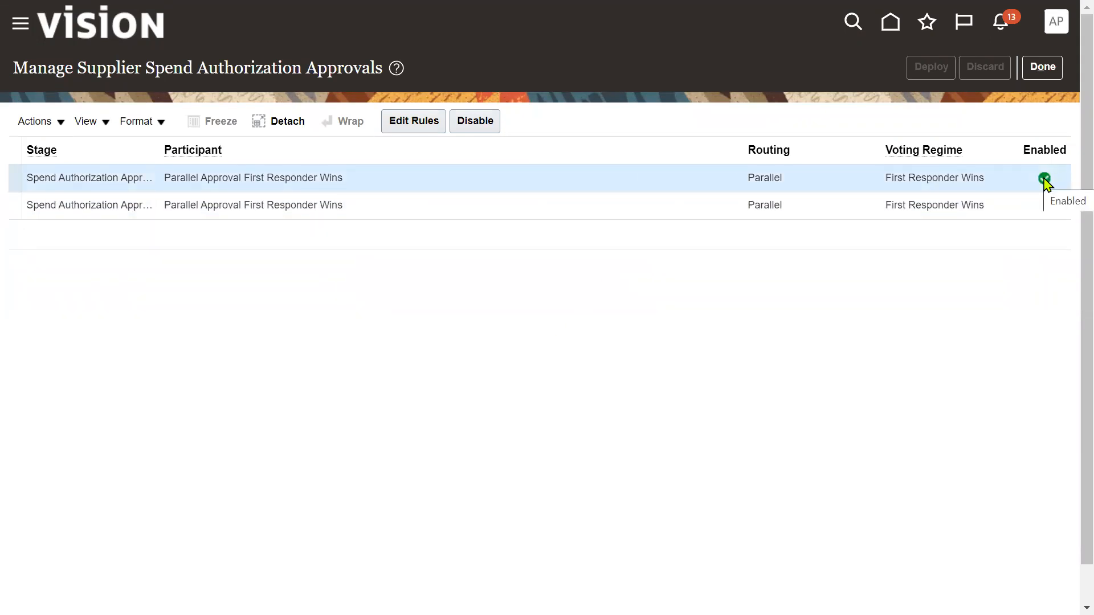
{"action": "left_click", "coordinate": [416, 128]}
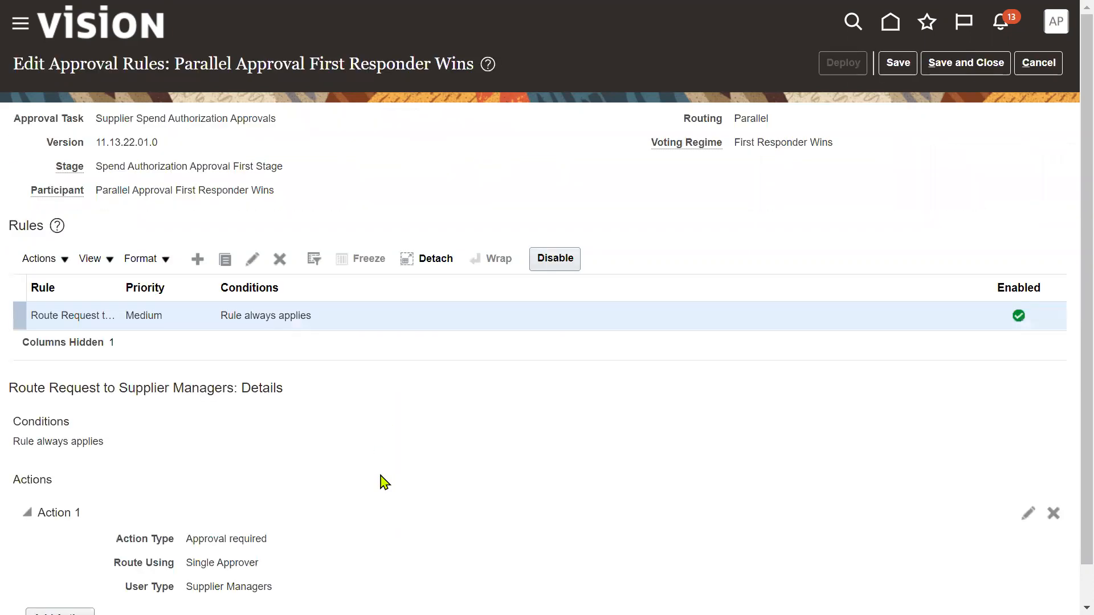
- Change rule Action 1 from approval required to Automatic with outcome Approved
{"action": "scroll", "coordinate": [384, 482], "scroll_direction": "down", "scroll_amount": 1}
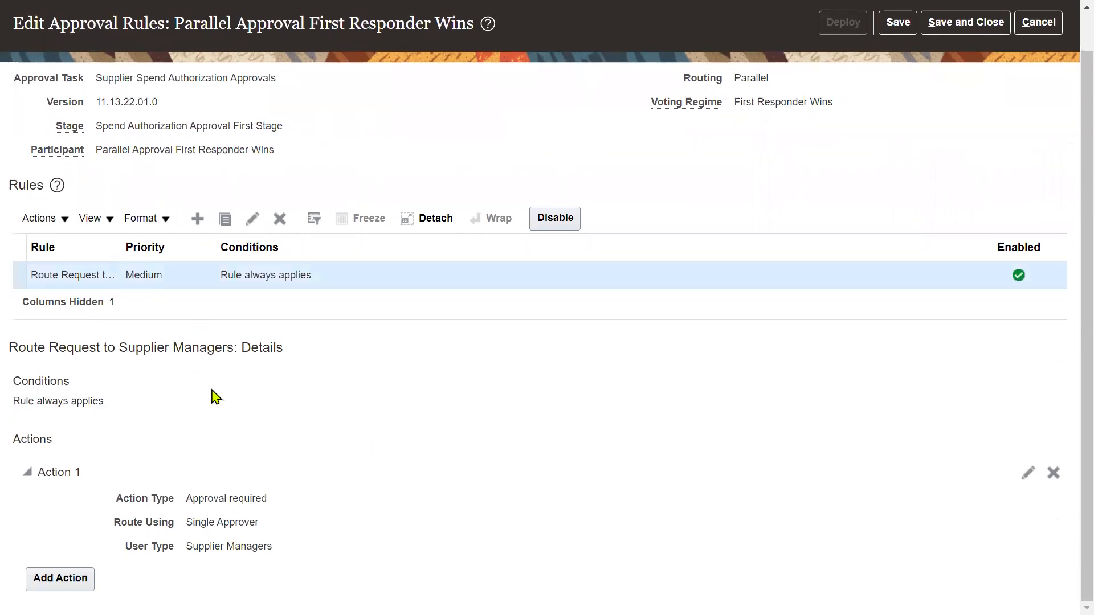
{"action": "left_click_drag", "start_coordinate": [222, 275], "coordinate": [314, 280]}
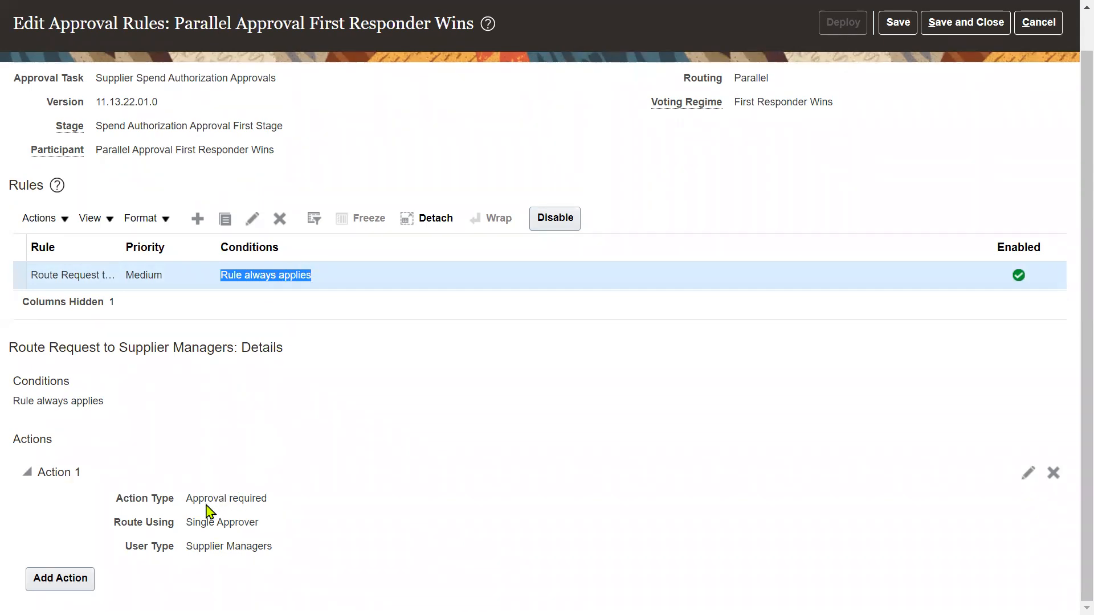
{"action": "left_click_drag", "start_coordinate": [186, 499], "coordinate": [271, 508]}
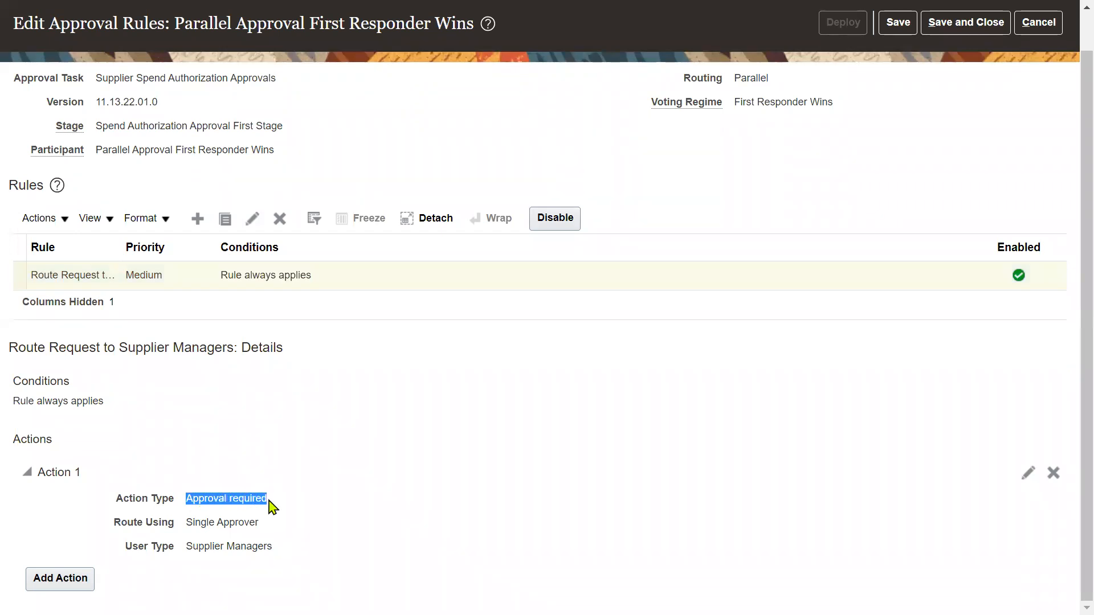
{"action": "left_click", "coordinate": [1027, 475]}
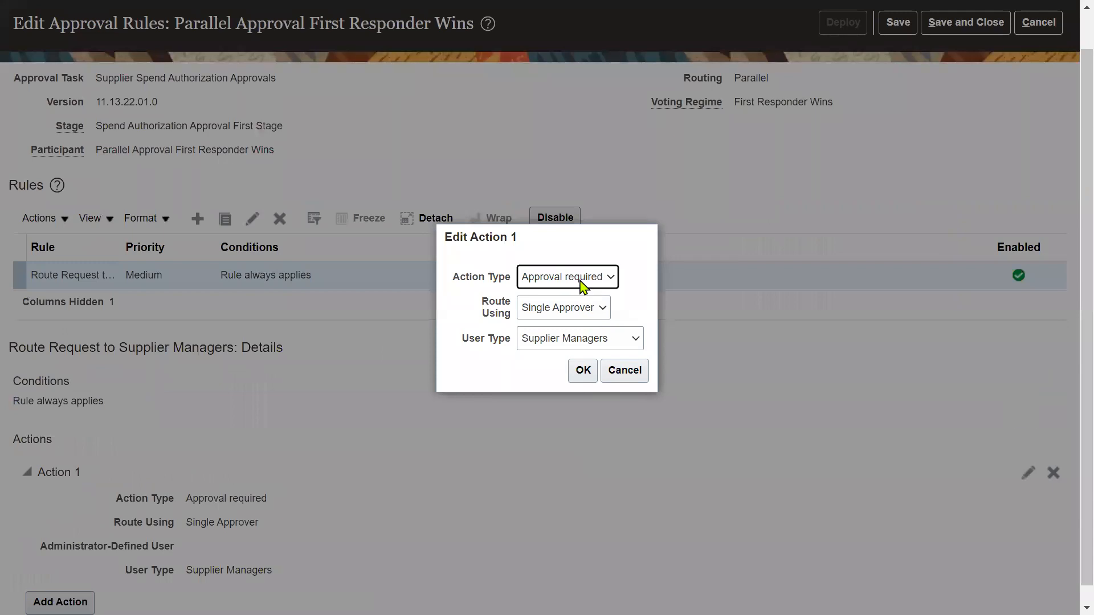
{"action": "left_click", "coordinate": [584, 278]}
{"action": "left_click", "coordinate": [579, 308]}
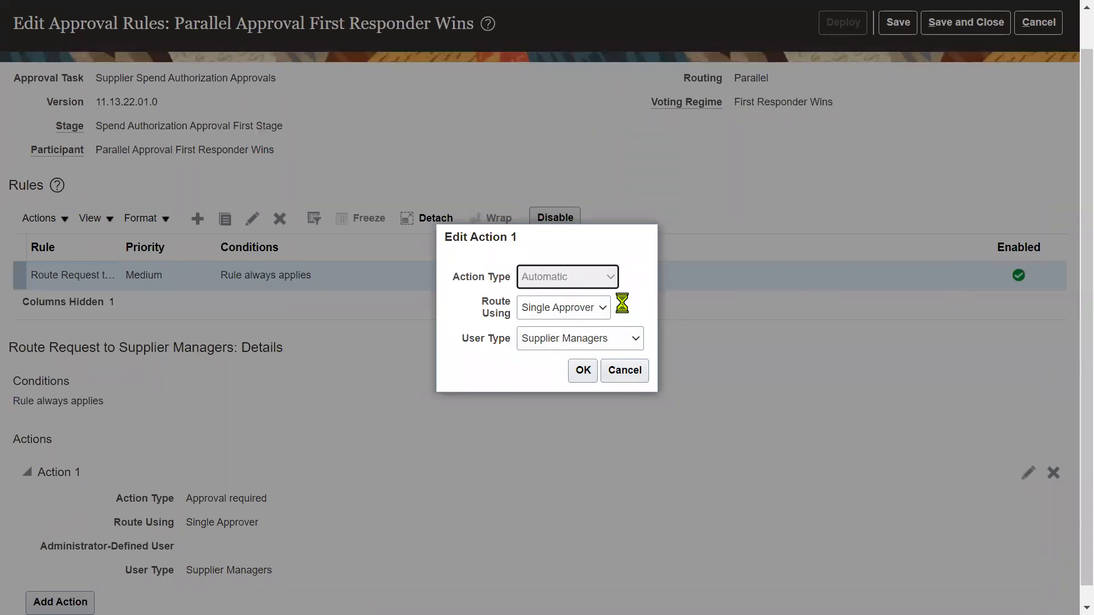
{"action": "left_click", "coordinate": [592, 325]}
{"action": "left_click", "coordinate": [593, 325]}
{"action": "left_click", "coordinate": [579, 358]}
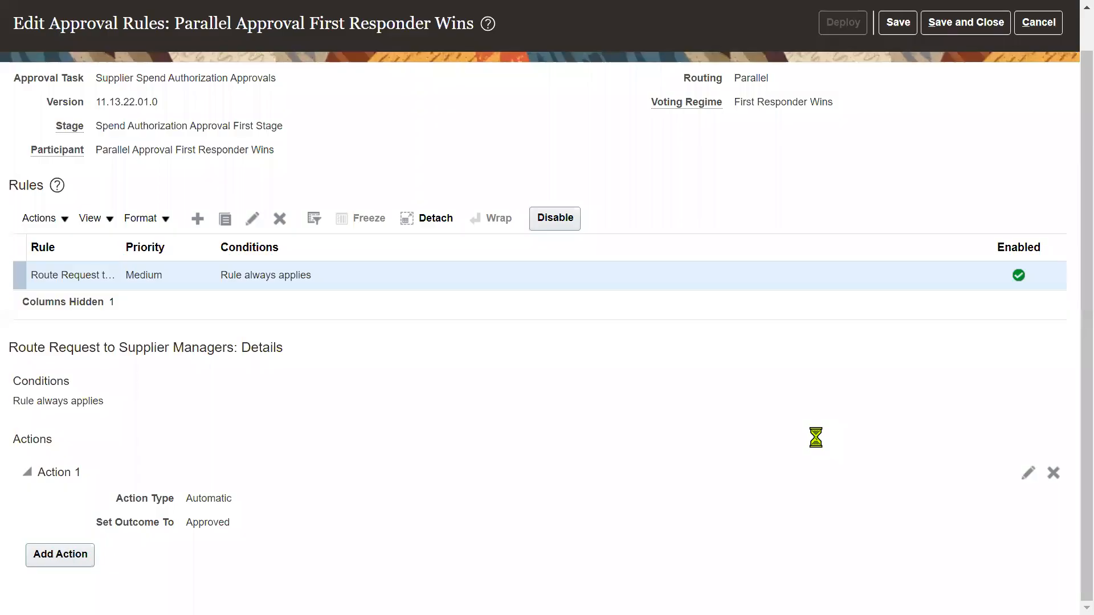
- Save the spend authorization rule and deploy the approval rules
{"action": "scroll", "coordinate": [817, 438], "scroll_direction": "up", "scroll_amount": 2}
{"action": "left_click", "coordinate": [958, 67]}
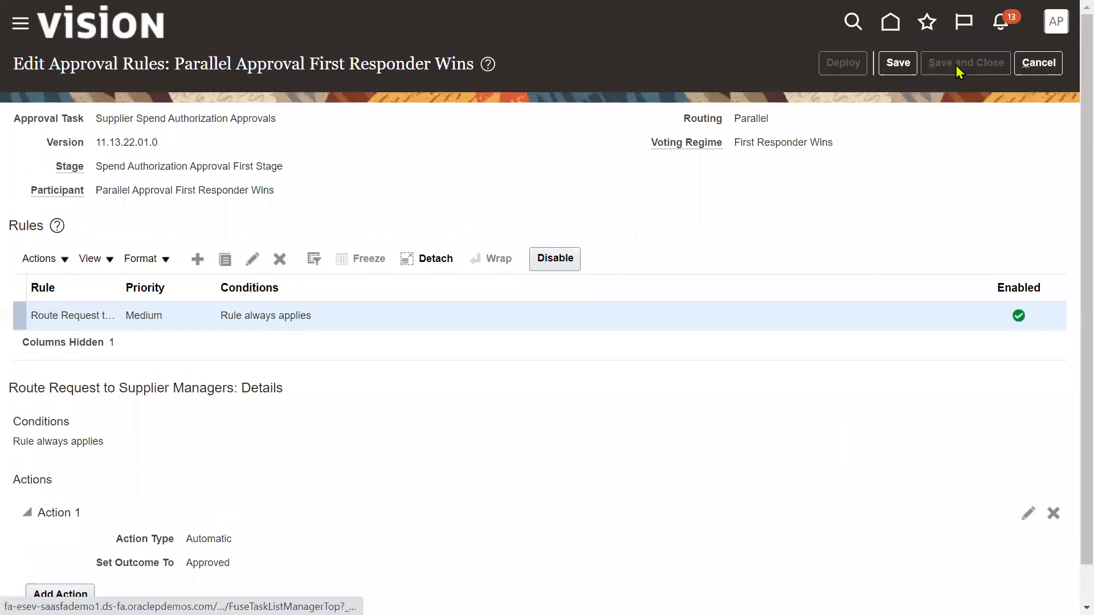
{"action": "left_click", "coordinate": [933, 69]}
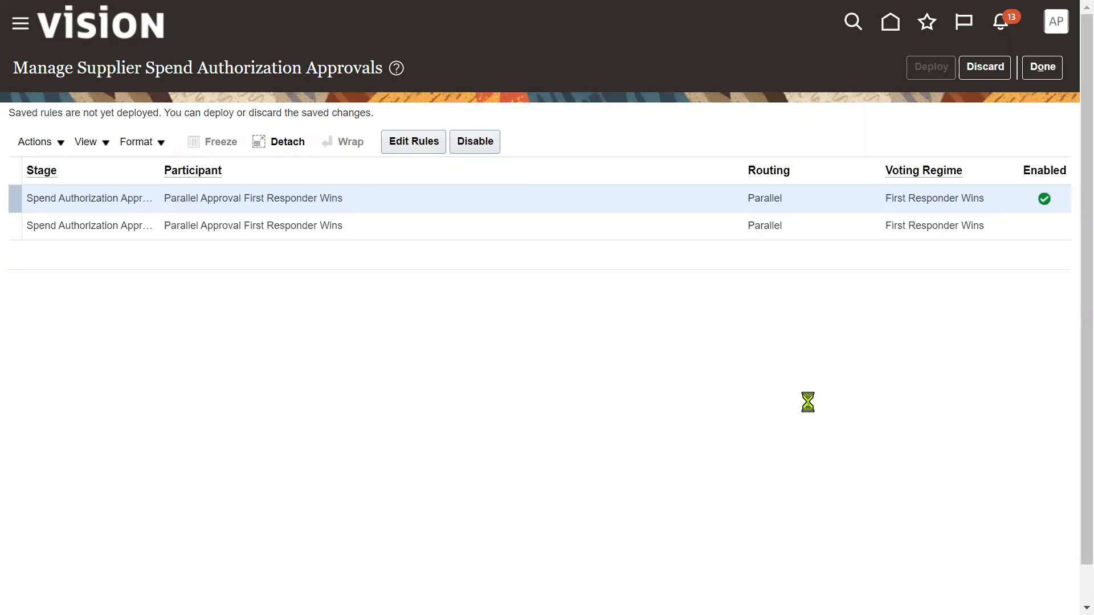
{"action": "left_click", "coordinate": [593, 181]}
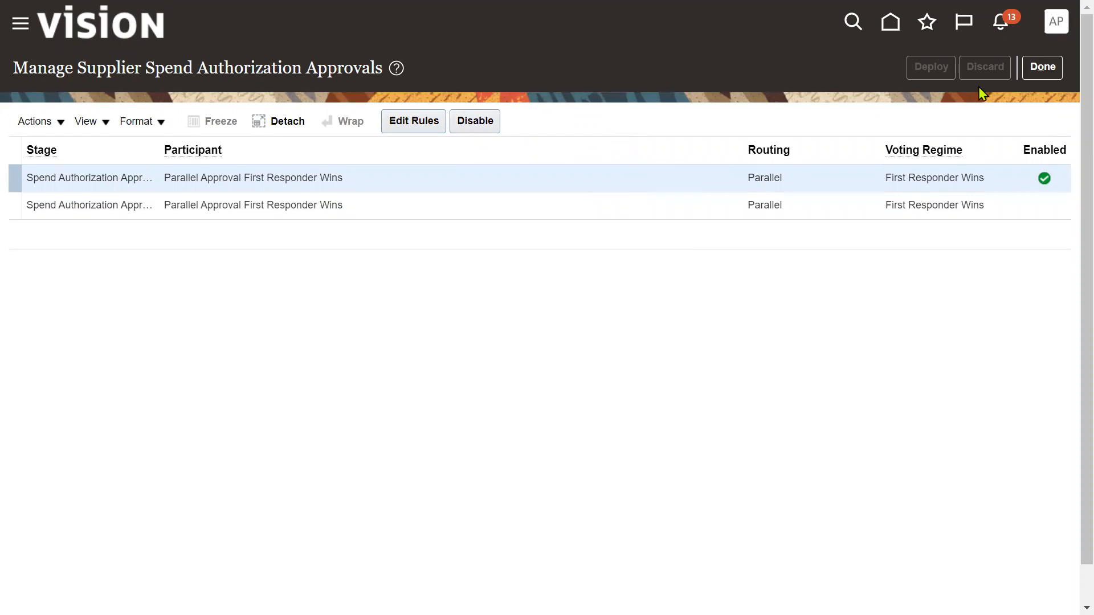
- Close the approvals task with Done, returning to Setup: Procurement
{"action": "left_click", "coordinate": [1040, 68]}
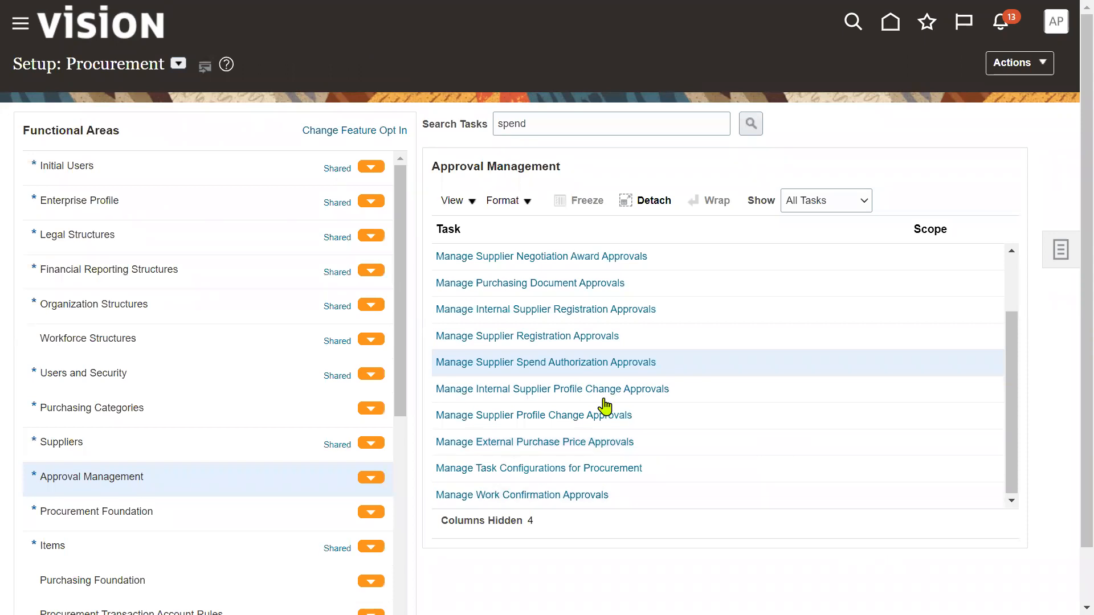
{"action": "left_click", "coordinate": [20, 25]}
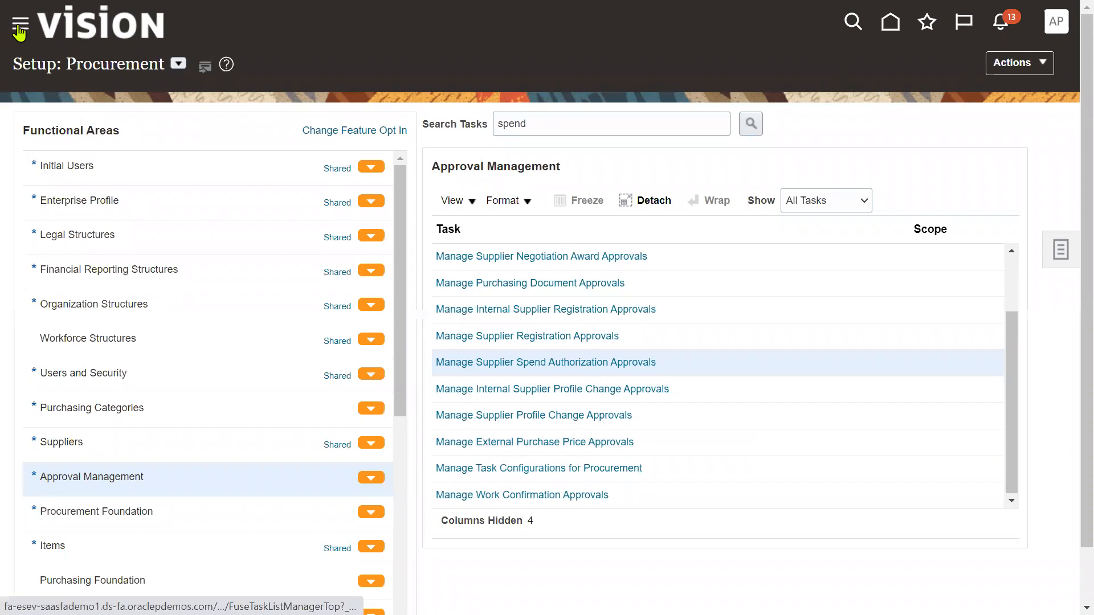
- Present the Supplier Model slide, then open Oracle Fusion's Suppliers work area Overview
{"action": "key", "text": "alt+Tab"}
{"action": "key", "text": "alt+Tab"}
{"action": "key", "text": "alt+Tab"}
{"action": "key", "text": "alt+Tab"}
{"action": "key", "text": "alt+Tab"}
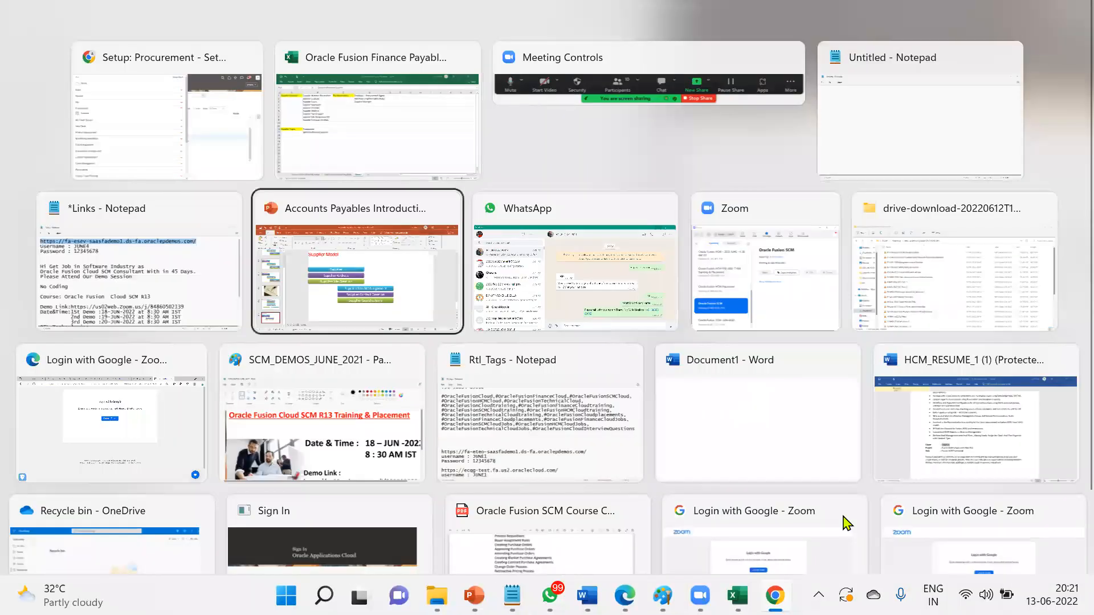
{"action": "key", "text": "shift+F5"}
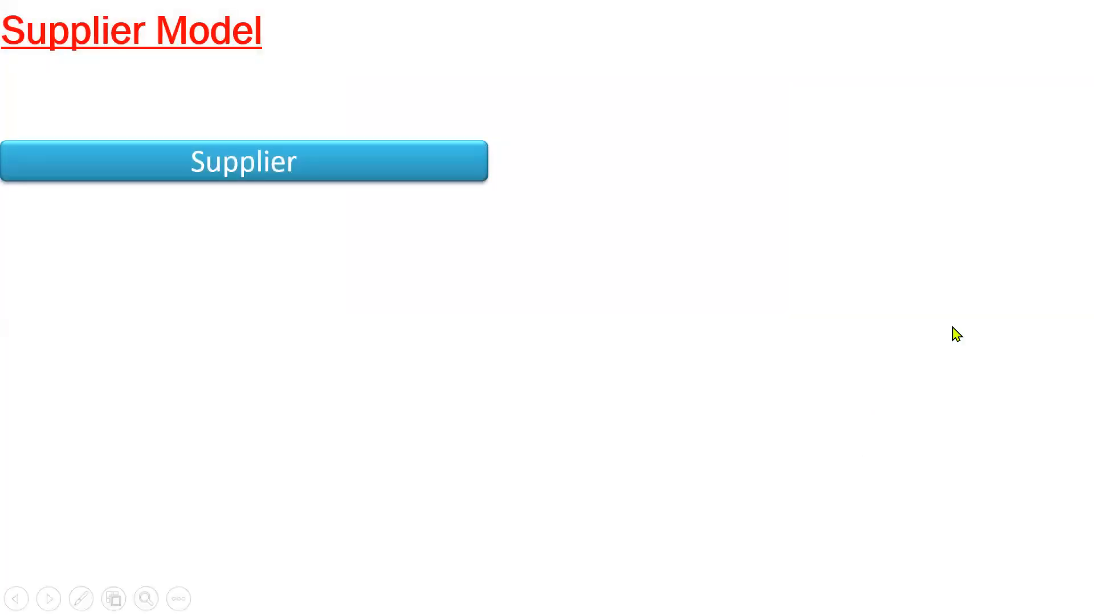
{"action": "key", "text": "alt+Tab"}
{"action": "key", "text": "alt+Tab"}
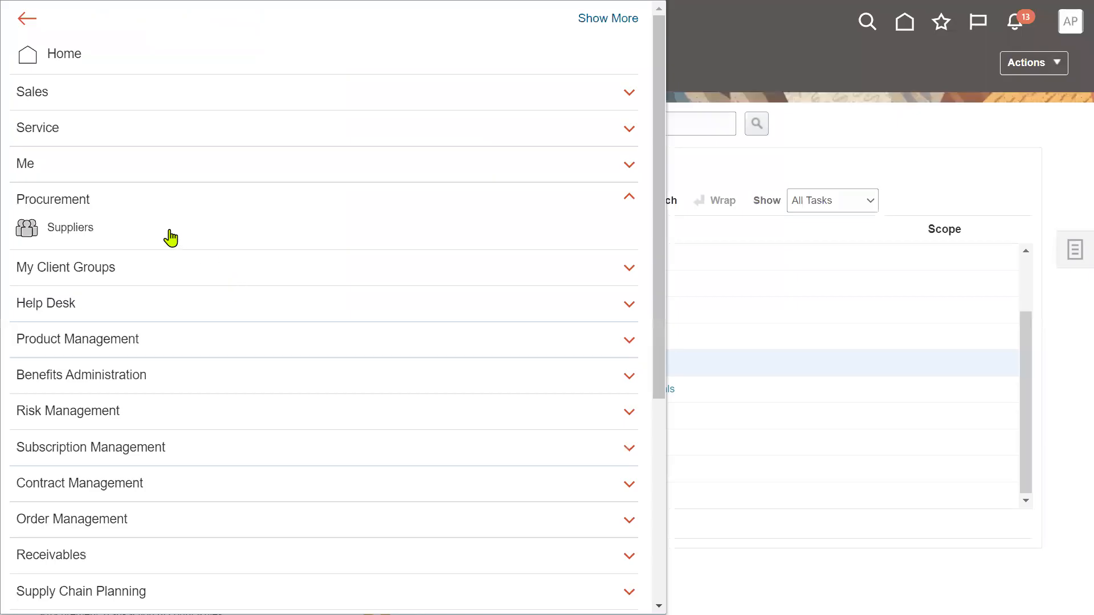
{"action": "left_click", "coordinate": [73, 231]}
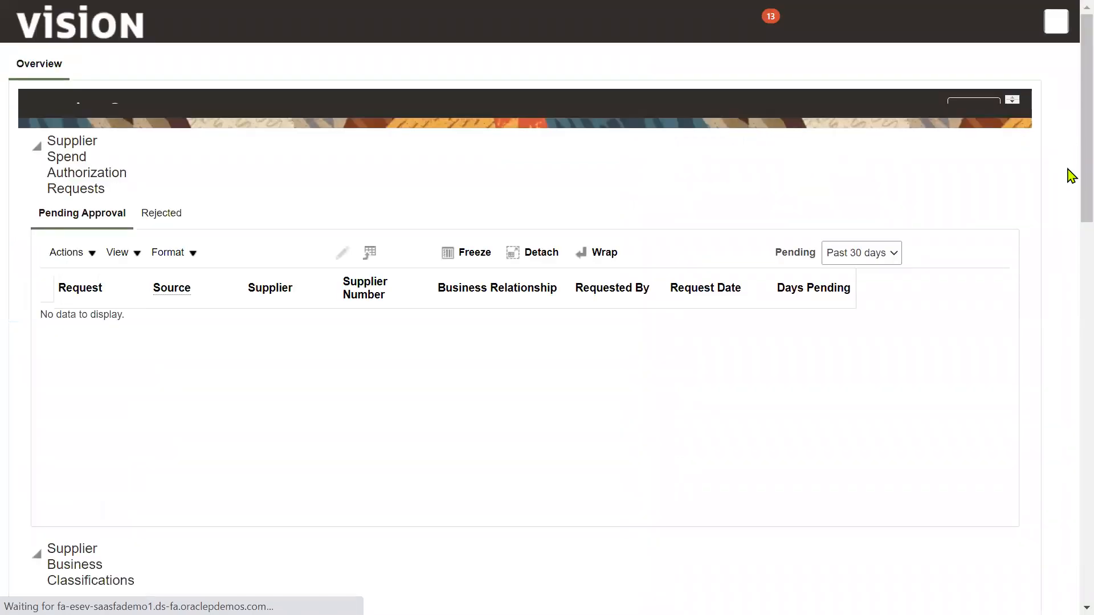
- Start a new supplier named 'NOKIA Mobile supplier'
{"action": "left_click", "coordinate": [1060, 194]}
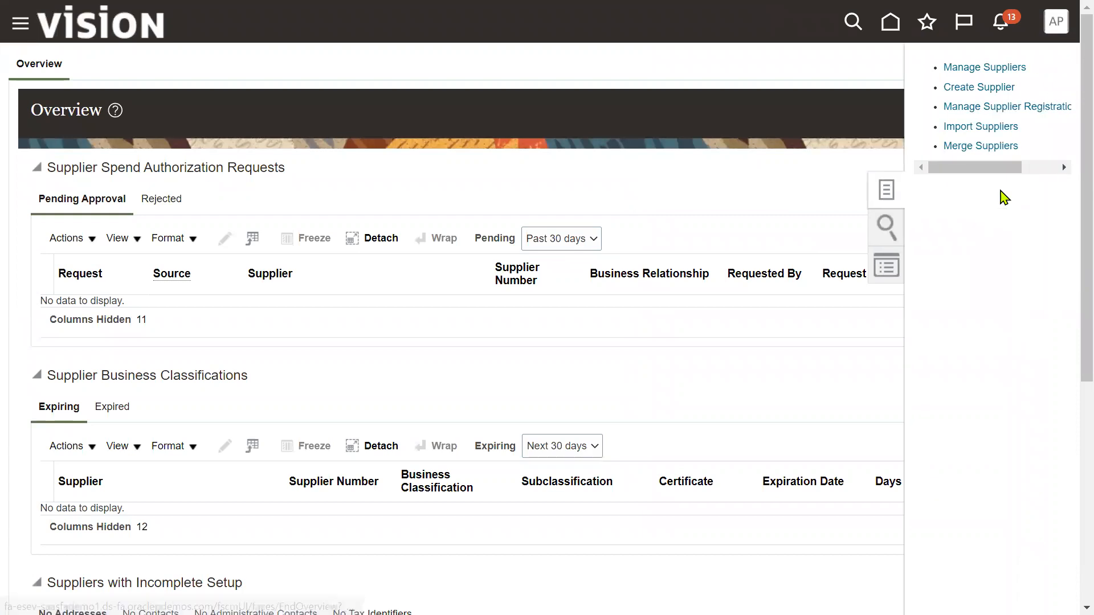
{"action": "left_click", "coordinate": [1001, 88]}
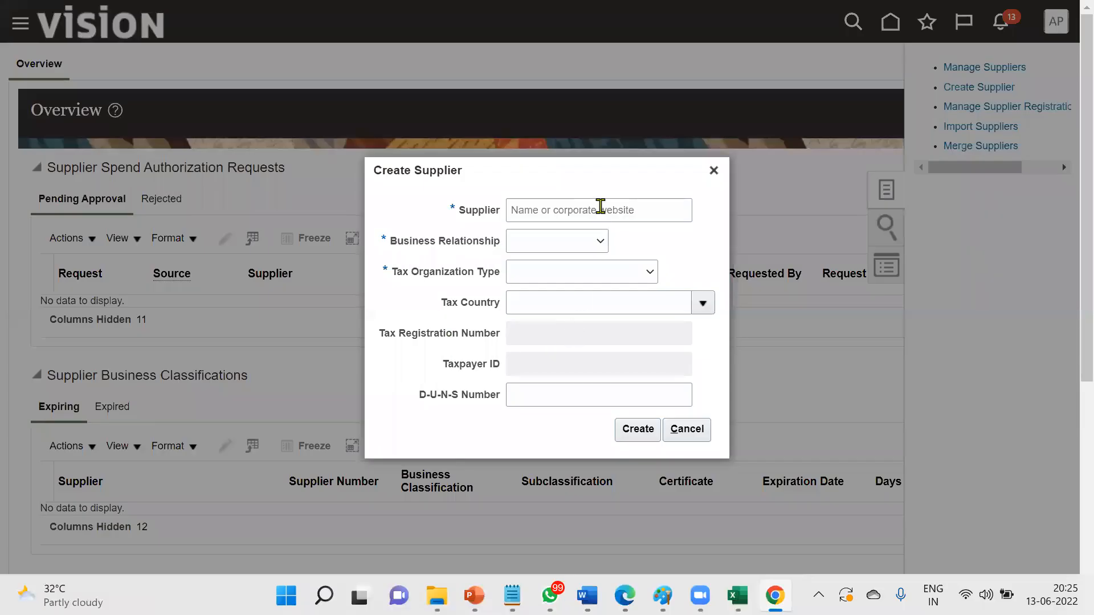
{"action": "left_click", "coordinate": [599, 210]}
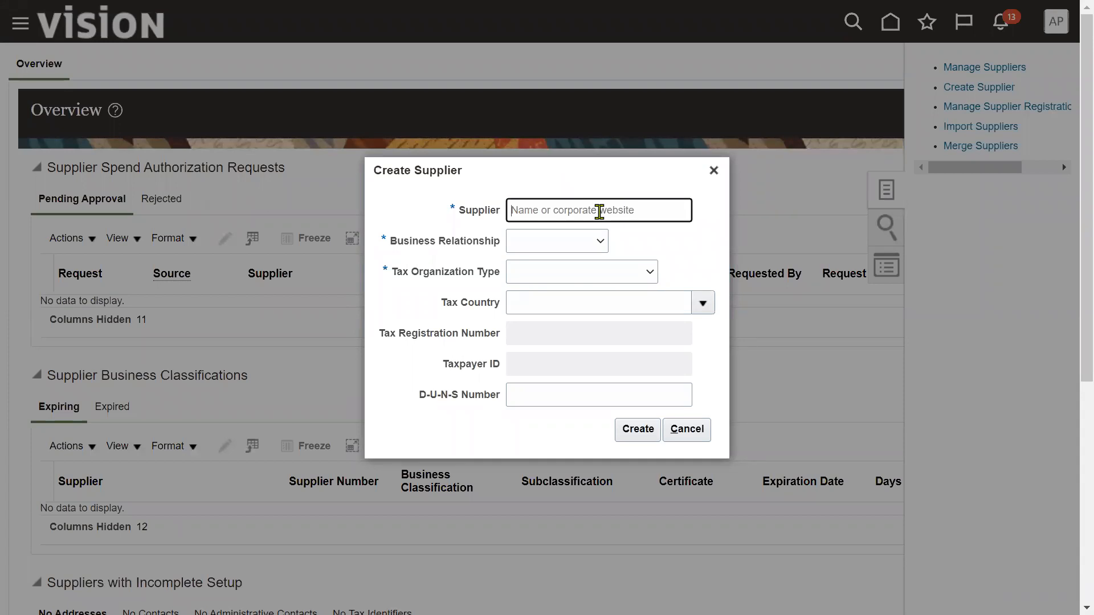
{"action": "type", "text": "NOki"}
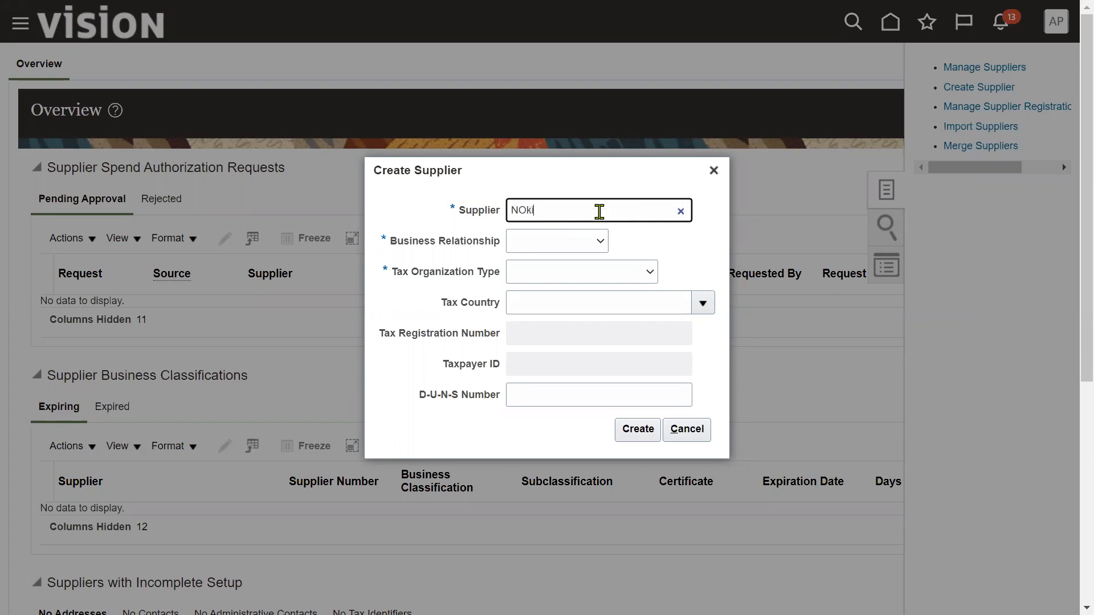
{"action": "key", "text": "BackSpace"}
{"action": "key", "text": "BackSpace"}
{"action": "type", "text": "KIA"}
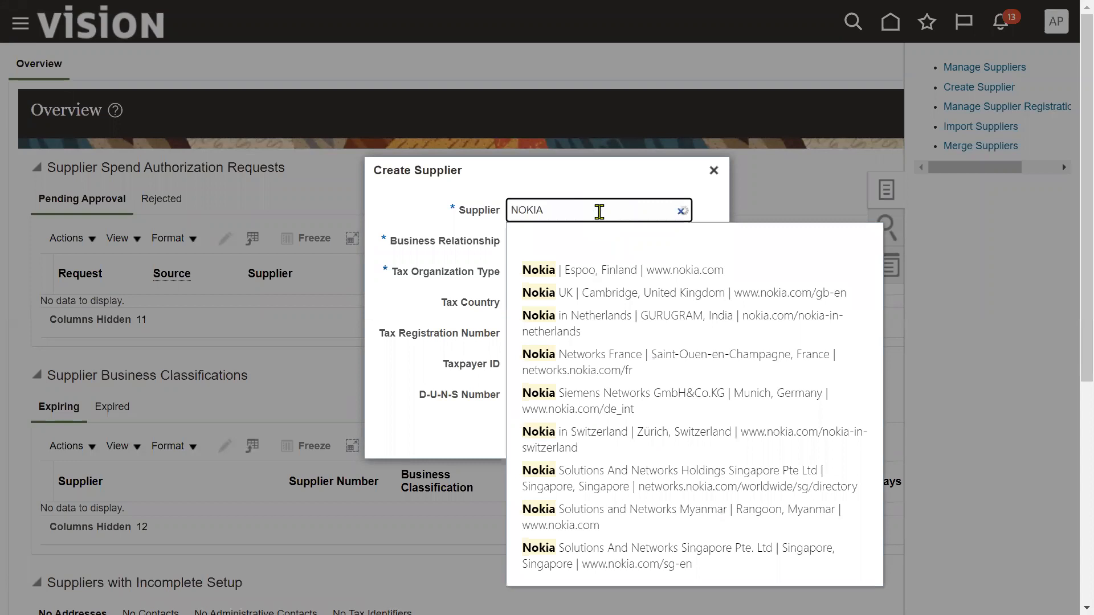
{"action": "type", "text": " Mobile supplier"}
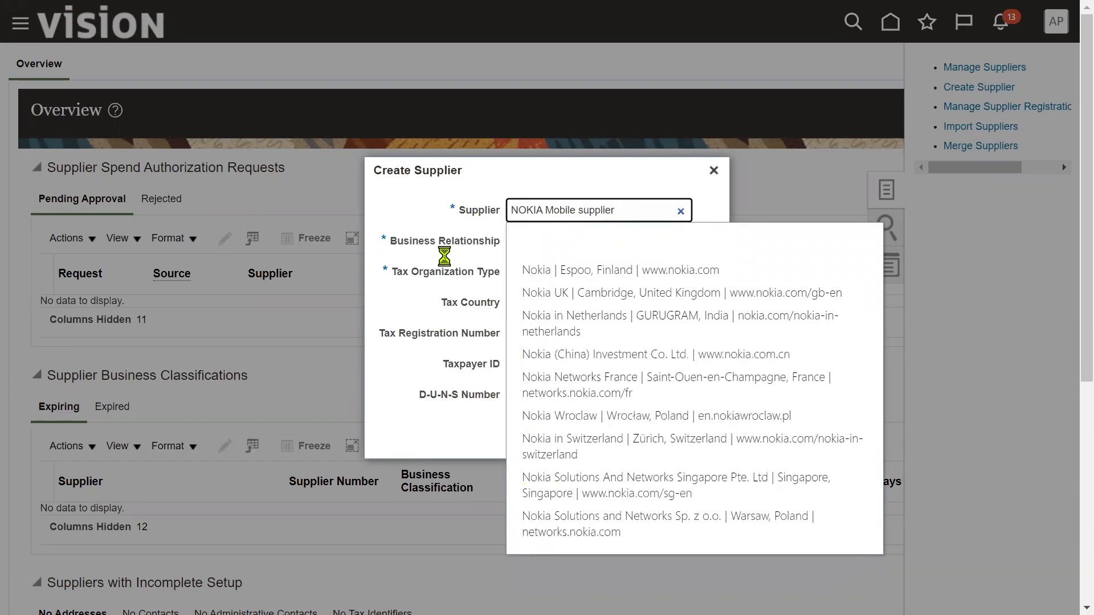
- Set business relationship to Spend Authorized and tax organization type to Corporation
{"action": "left_click", "coordinate": [457, 244]}
{"action": "left_click", "coordinate": [534, 235]}
{"action": "left_click", "coordinate": [533, 287]}
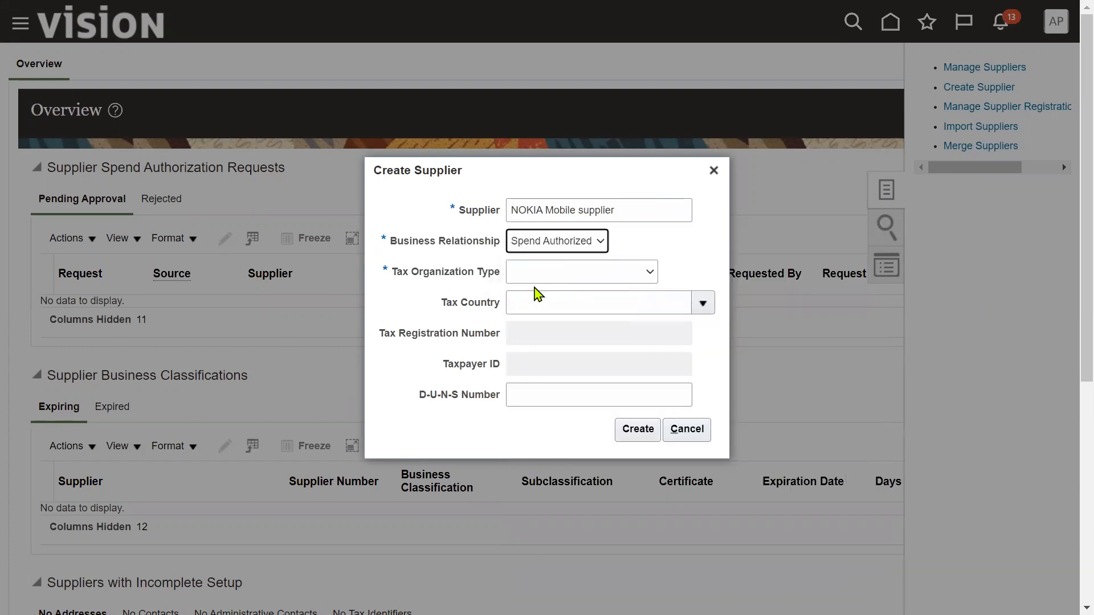
{"action": "left_click", "coordinate": [621, 274]}
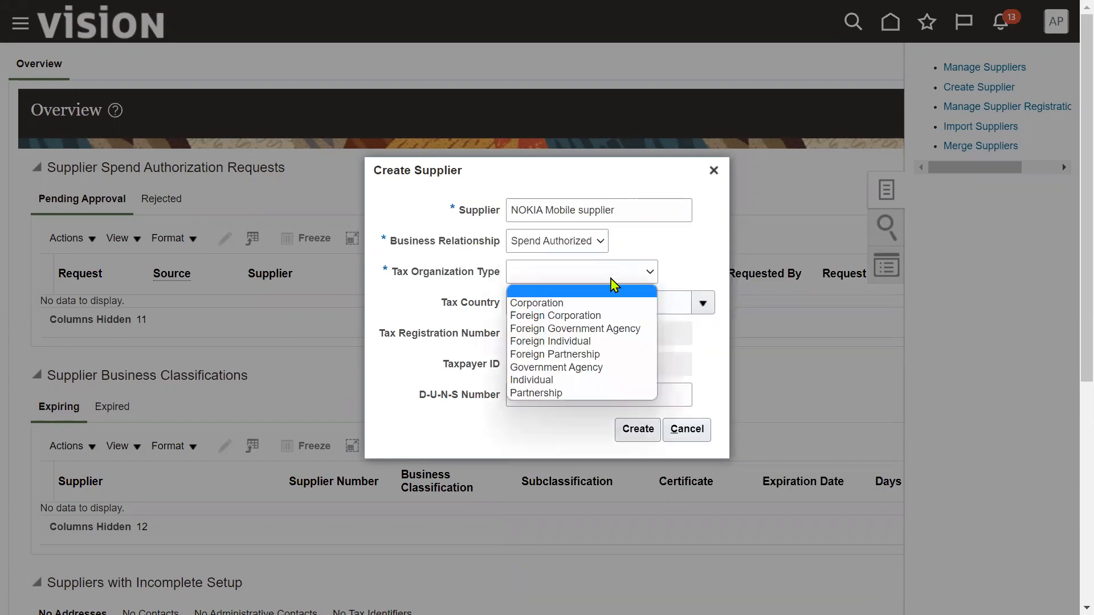
{"action": "left_click", "coordinate": [585, 305]}
{"action": "left_click", "coordinate": [629, 431]}
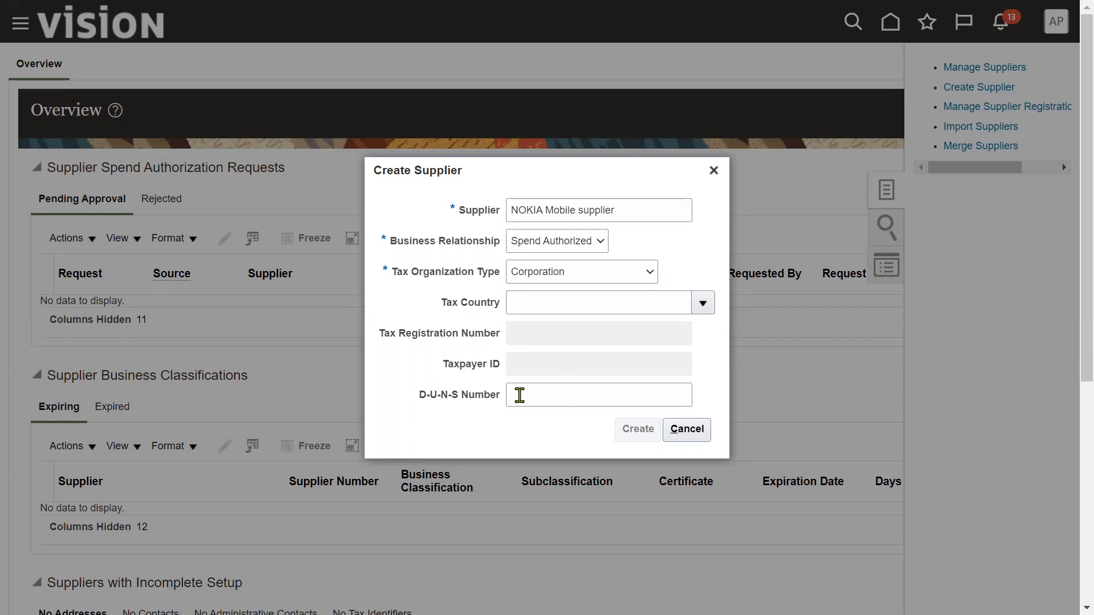
- Check the Supplier Address slide in PowerPoint, then create the NOKIA Mobile supplier record
{"action": "key", "text": "alt+Tab"}
{"action": "key", "text": "alt+Tab"}
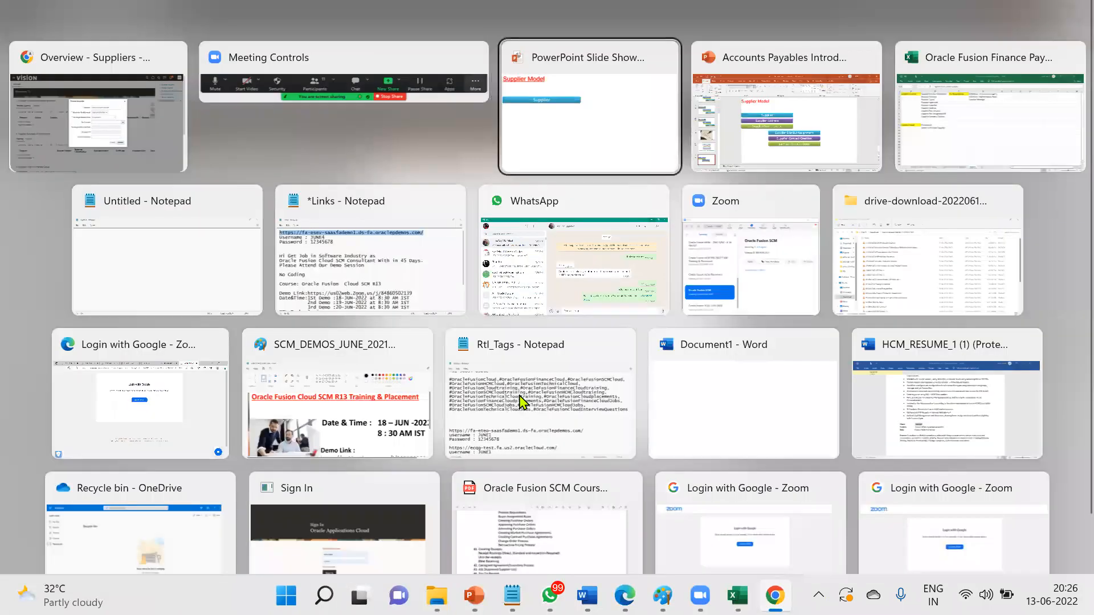
{"action": "left_click", "coordinate": [569, 319]}
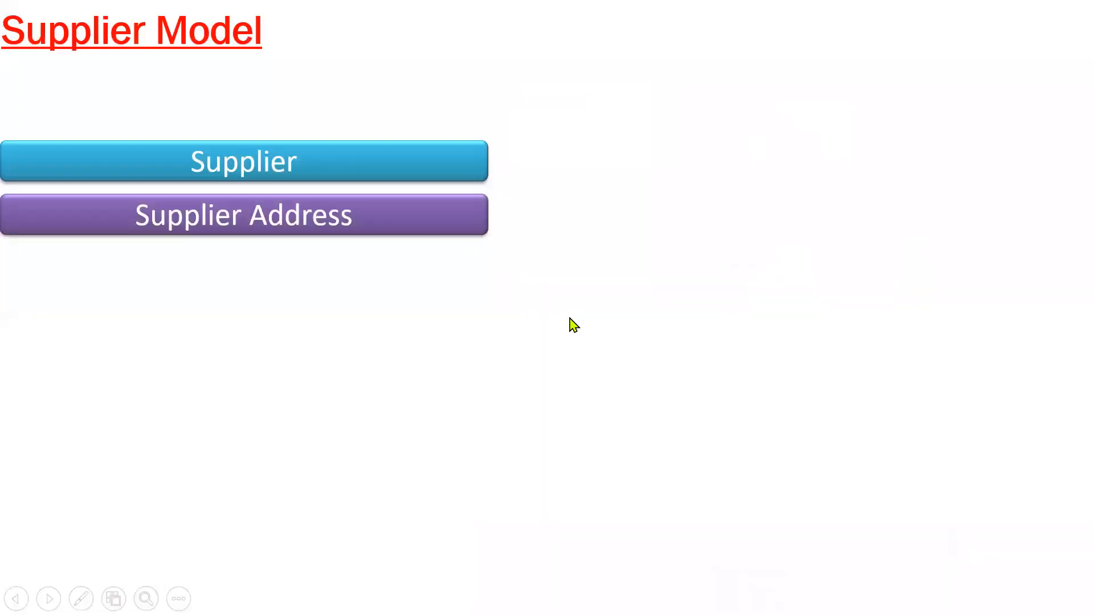
{"action": "key", "text": "alt+Tab"}
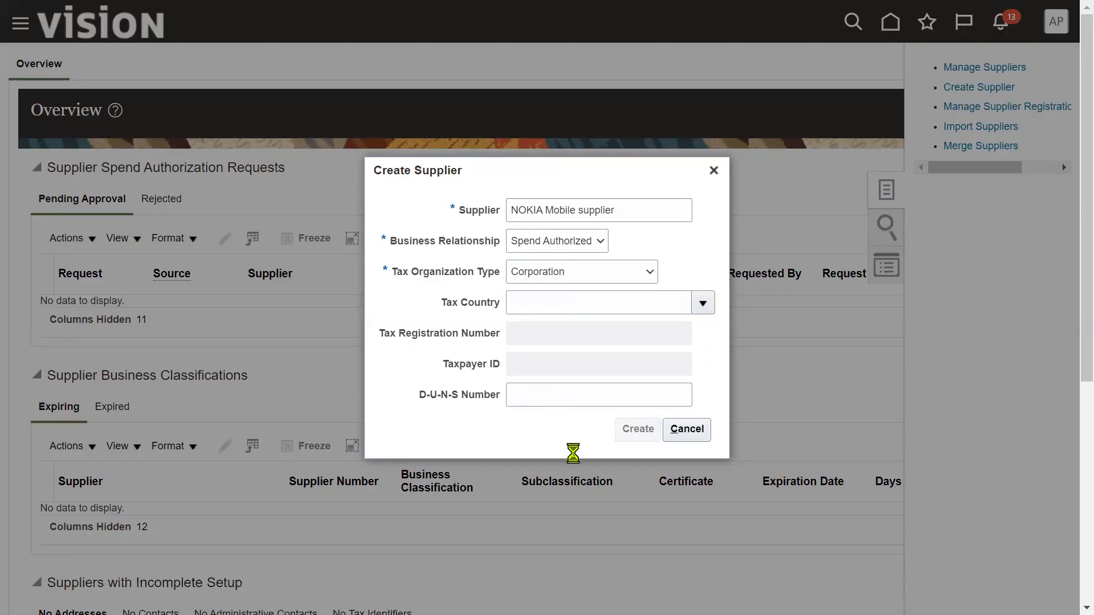
{"action": "left_click", "coordinate": [638, 433]}
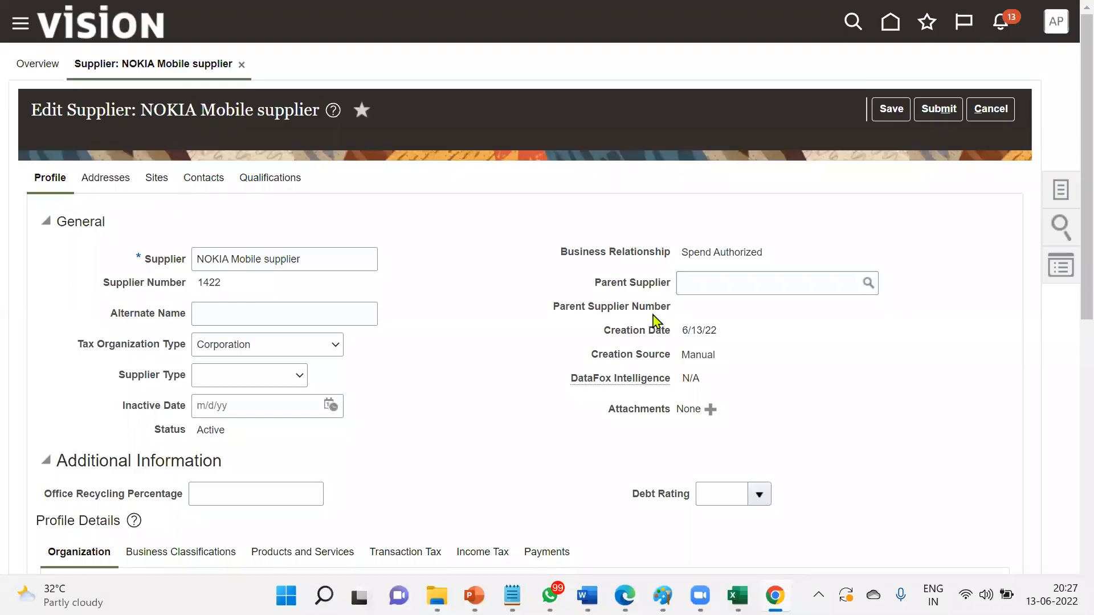
- Review the new supplier's profile, noting supplier number 1422 and Creation Source Manual
{"action": "double_click", "coordinate": [215, 279]}
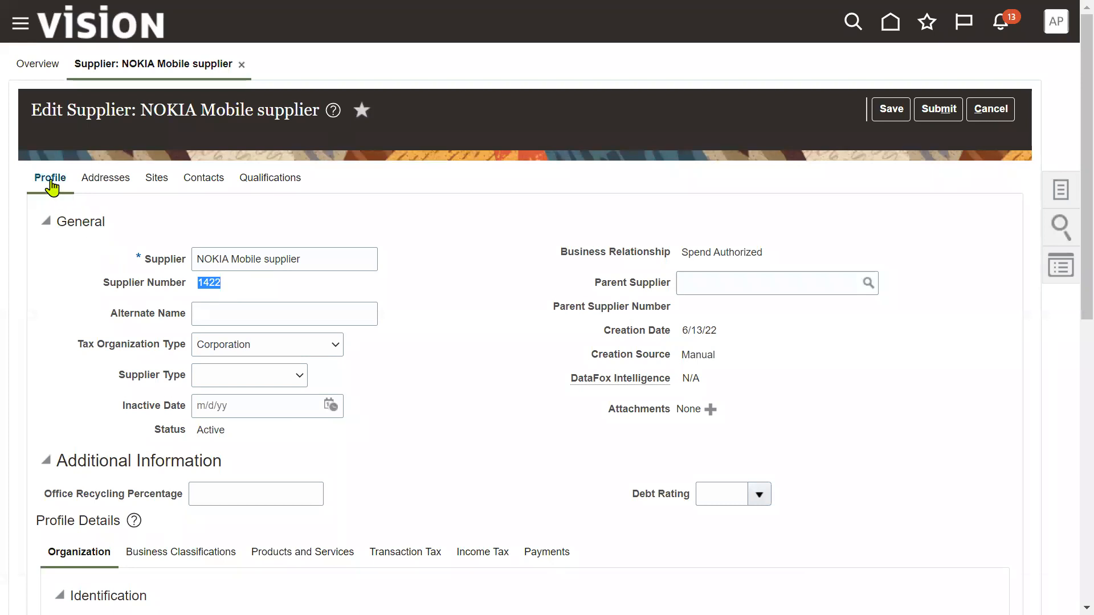
{"action": "left_click_drag", "start_coordinate": [57, 222], "coordinate": [105, 222]}
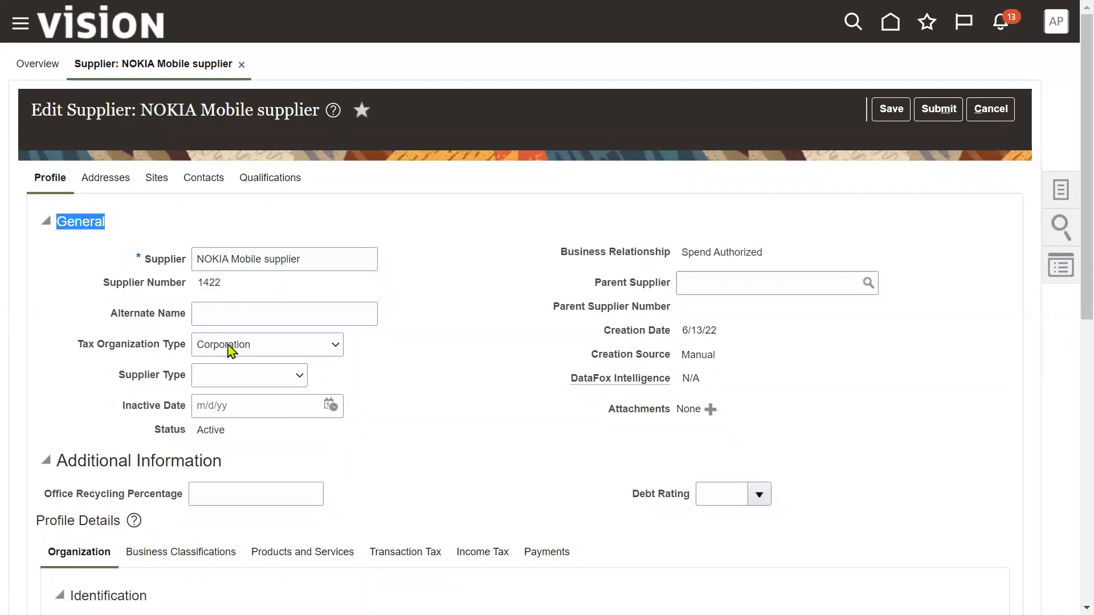
{"action": "left_click_drag", "start_coordinate": [683, 356], "coordinate": [733, 362]}
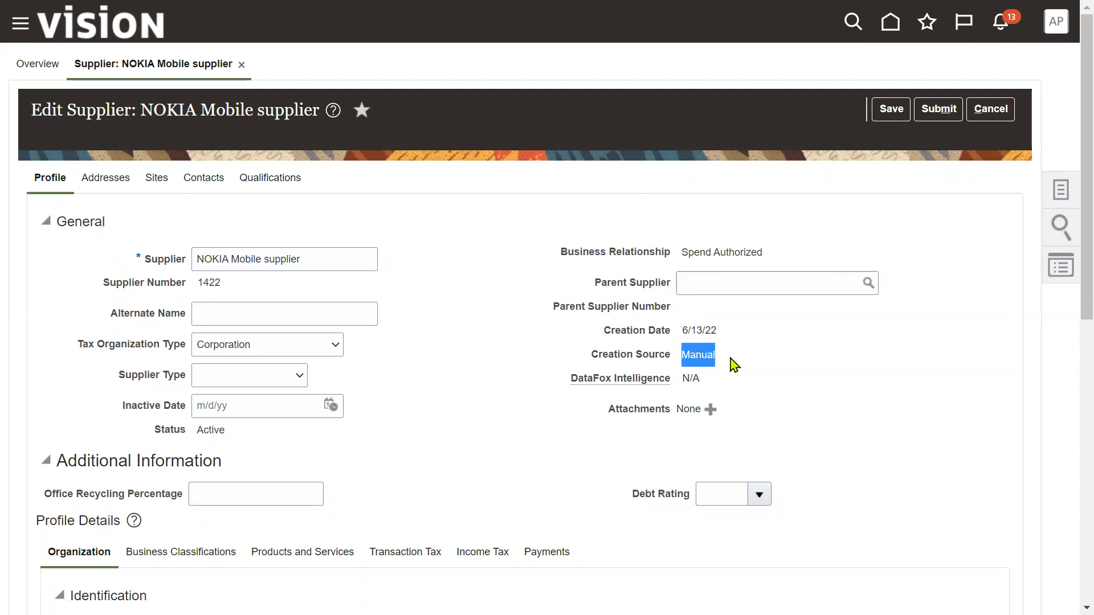
{"action": "left_click", "coordinate": [656, 429]}
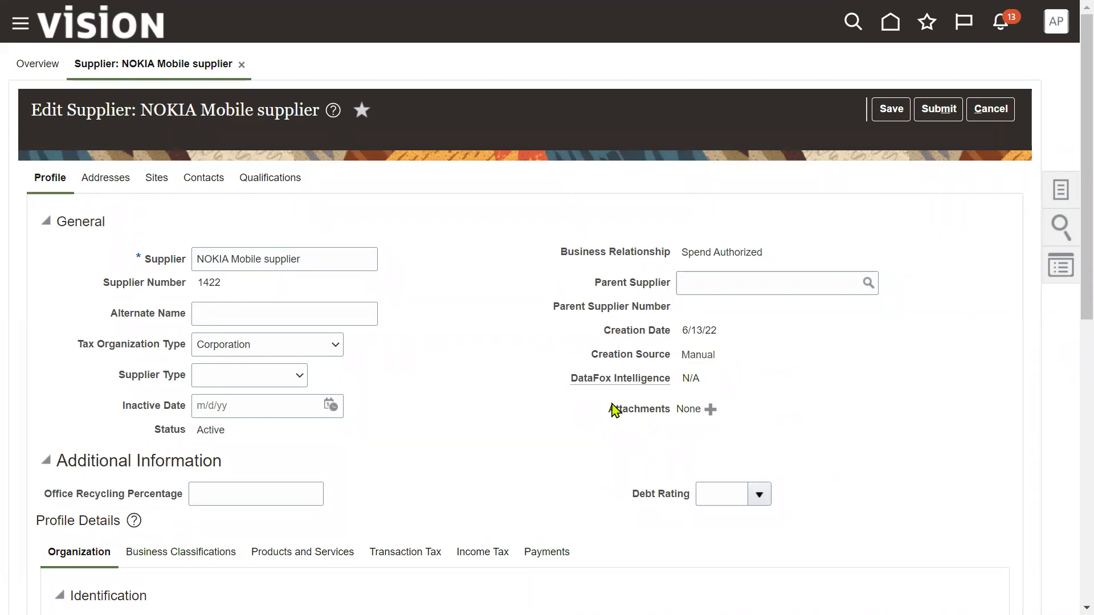
{"action": "double_click", "coordinate": [636, 419]}
{"action": "scroll", "coordinate": [533, 454], "scroll_direction": "down", "scroll_amount": 3}
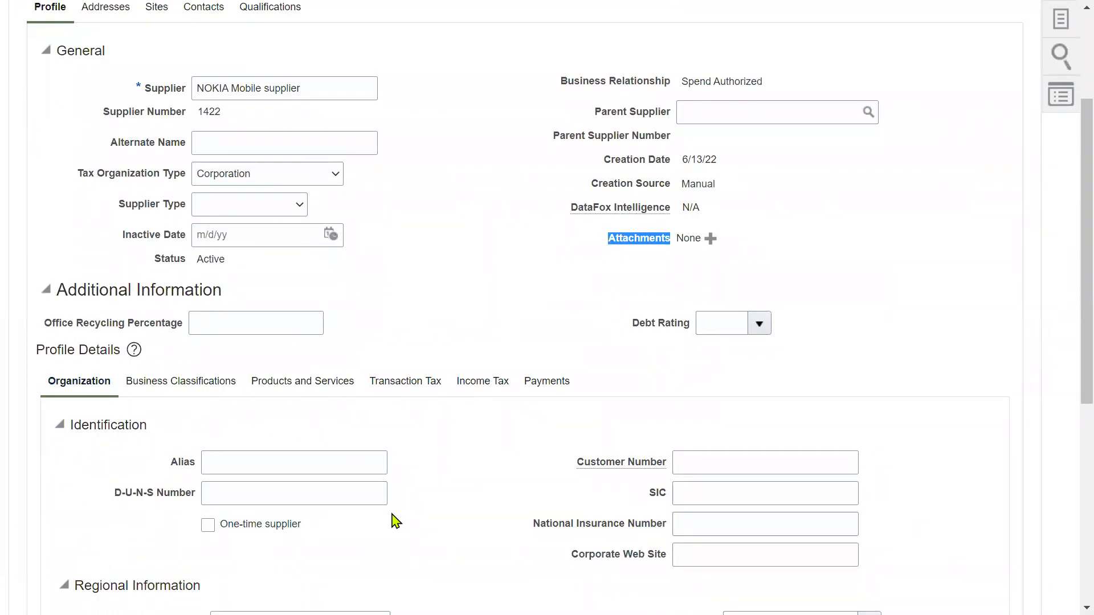
{"action": "scroll", "coordinate": [355, 469], "scroll_direction": "down", "scroll_amount": 2}
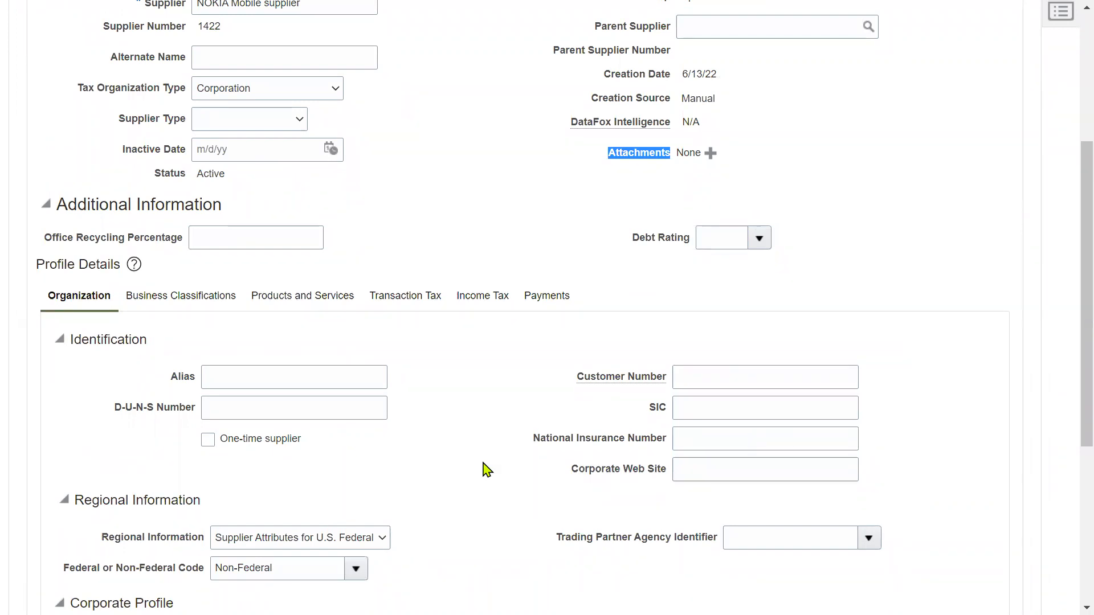
{"action": "scroll", "coordinate": [483, 469], "scroll_direction": "up", "scroll_amount": 5}
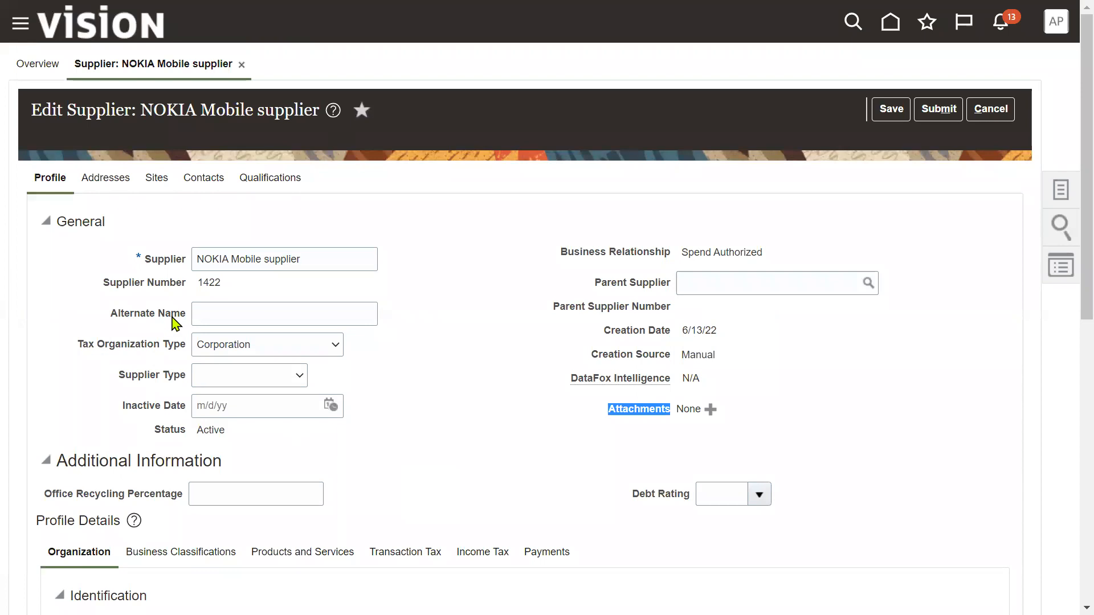
- Create an address named 'NOKIA_NY Address' with country United States
{"action": "left_click", "coordinate": [116, 182]}
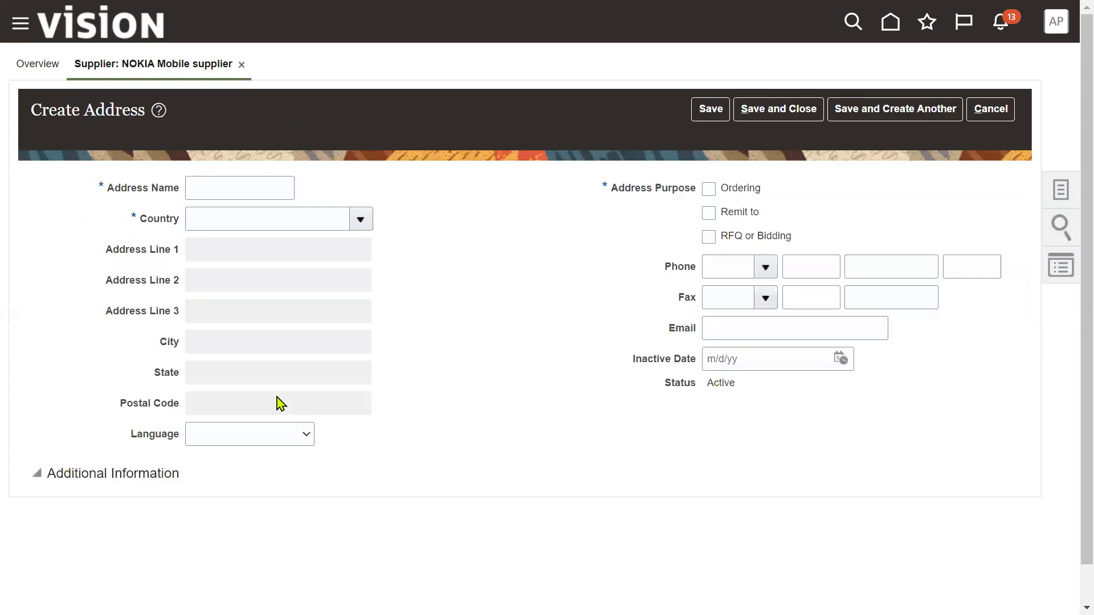
{"action": "left_click", "coordinate": [264, 186]}
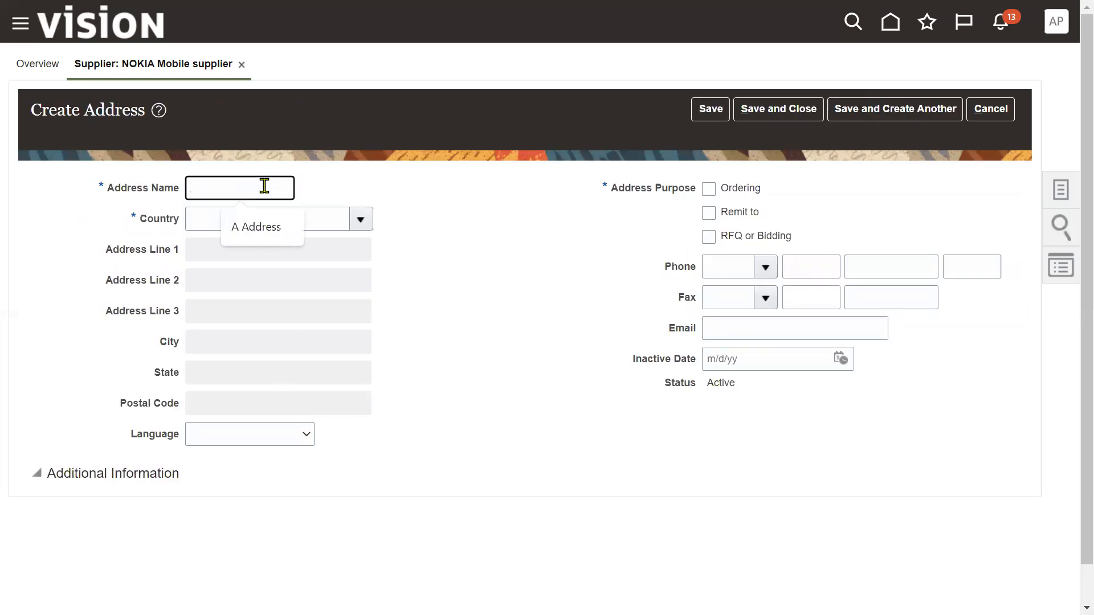
{"action": "type", "text": "NOKIA_NY"}
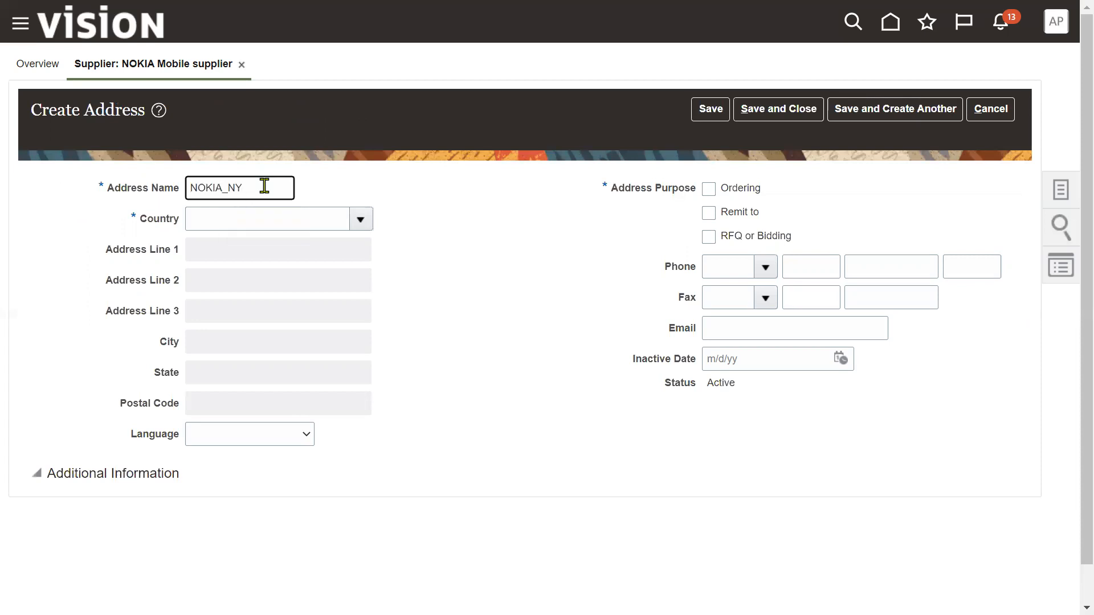
{"action": "key", "text": "Tab"}
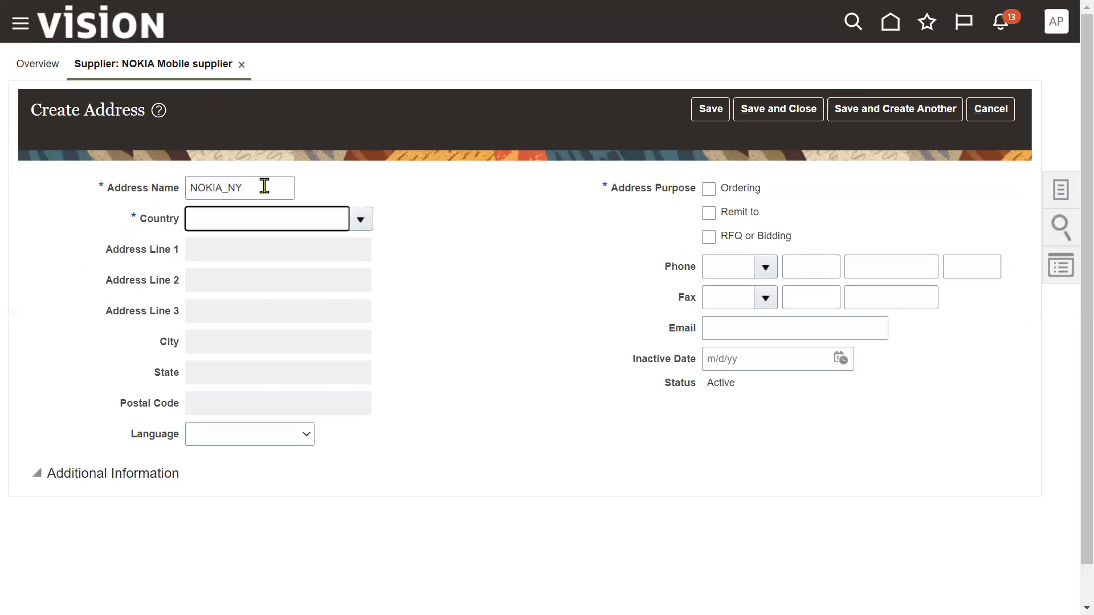
{"action": "left_click", "coordinate": [264, 186]}
{"action": "type", "text": "Address"}
{"action": "key", "text": "Tab"}
{"action": "type", "text": "United Stated"}
{"action": "key", "text": "BackSpace"}
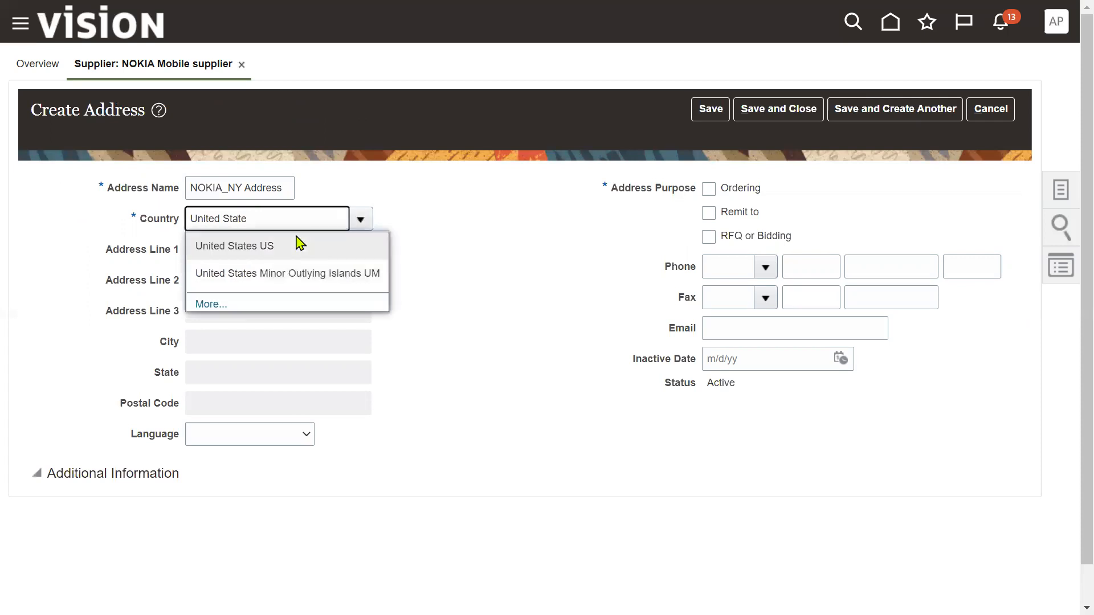
{"action": "left_click", "coordinate": [279, 247]}
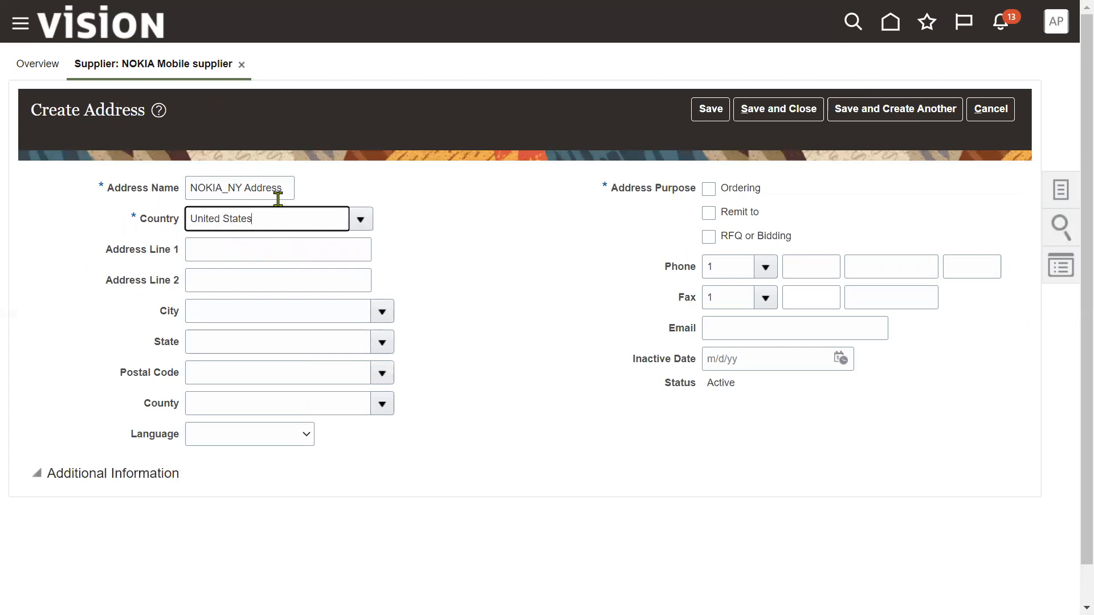
- Copy the name into Address Line 1 and choose postal code 12007, Alcove, Albany, NY
{"action": "left_click_drag", "start_coordinate": [285, 188], "coordinate": [132, 197]}
{"action": "key", "text": "ctrl+c"}
{"action": "left_click", "coordinate": [254, 256]}
{"action": "key", "text": "ctrl+v"}
{"action": "key", "text": "Tab"}
{"action": "key", "text": "Tab"}
{"action": "key", "text": "Tab"}
{"action": "key", "text": "Tab"}
{"action": "type", "text": "1200"}
{"action": "key", "text": "Tab"}
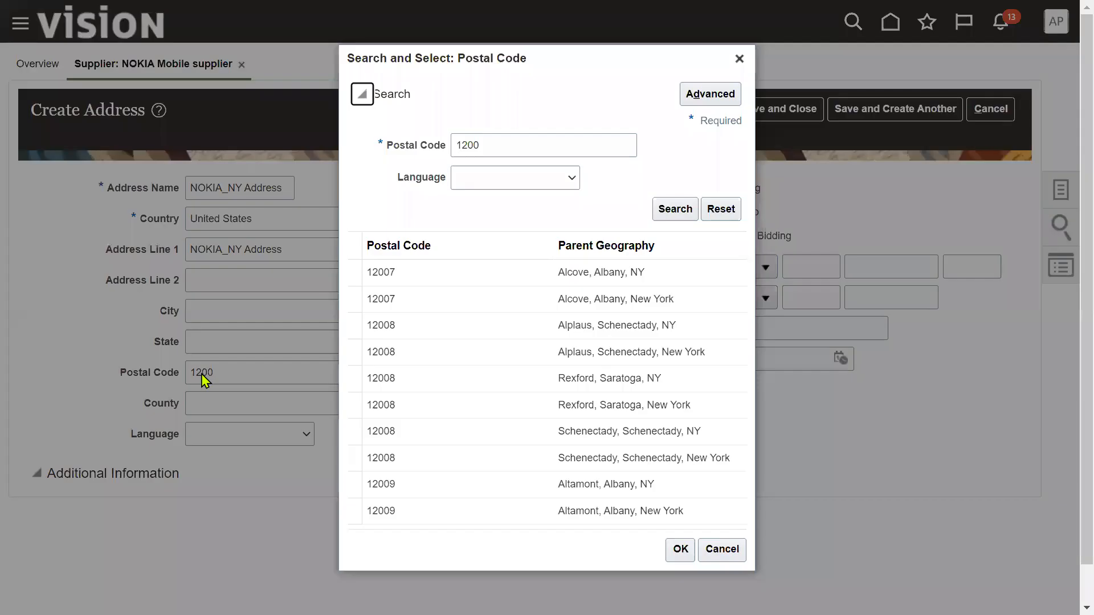
{"action": "left_click", "coordinate": [654, 274]}
{"action": "left_click", "coordinate": [681, 549]}
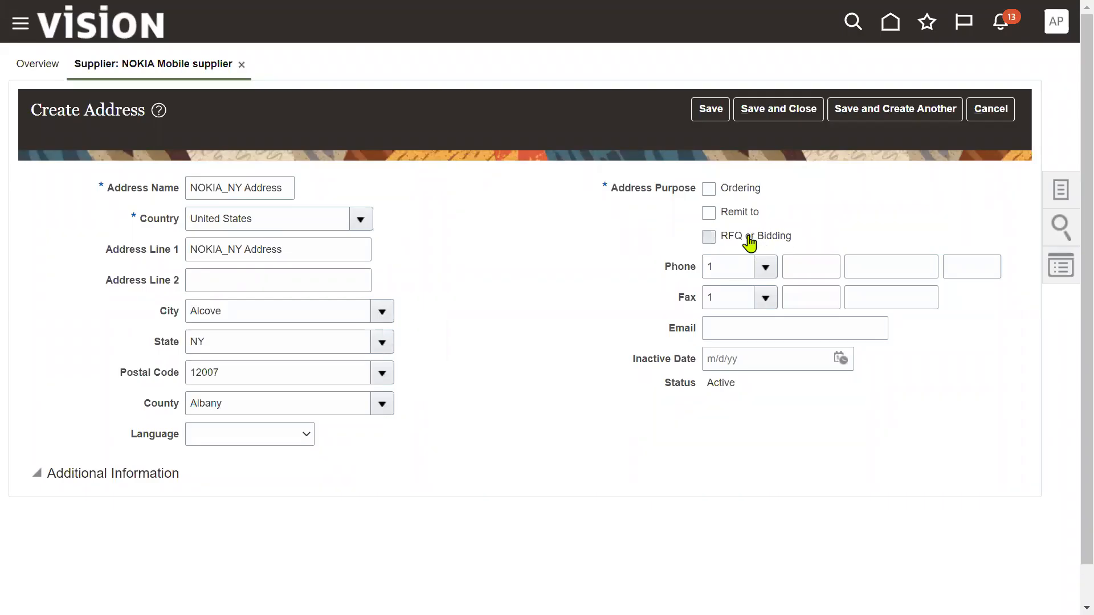
- Mark it for RFQ or Bidding and Ordering, save, and paste the name into a new address
{"action": "left_click", "coordinate": [748, 237]}
{"action": "left_click", "coordinate": [736, 189]}
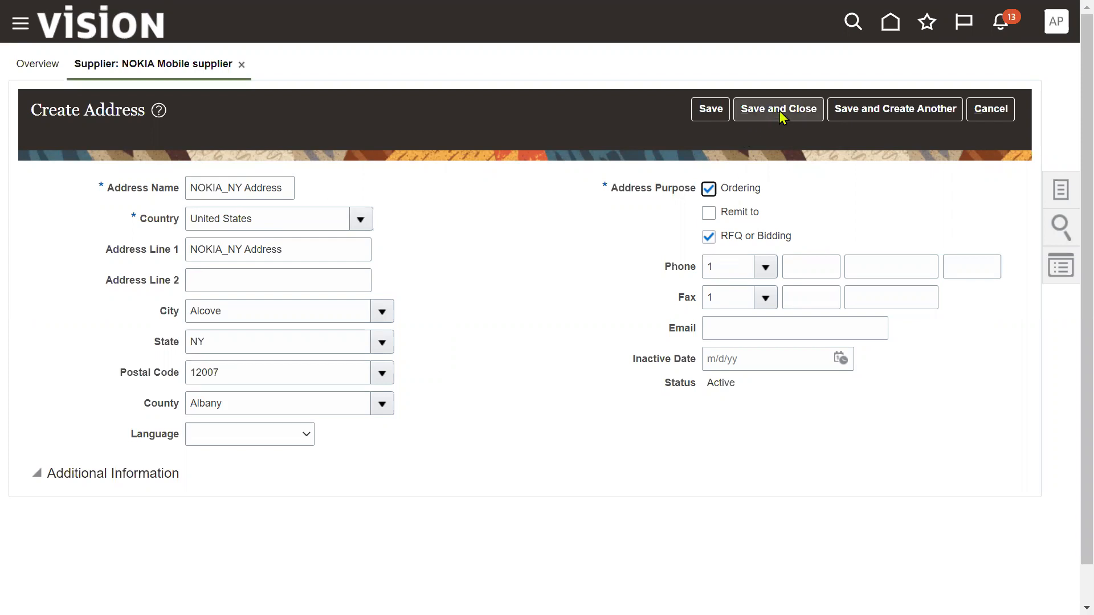
{"action": "left_click", "coordinate": [865, 116]}
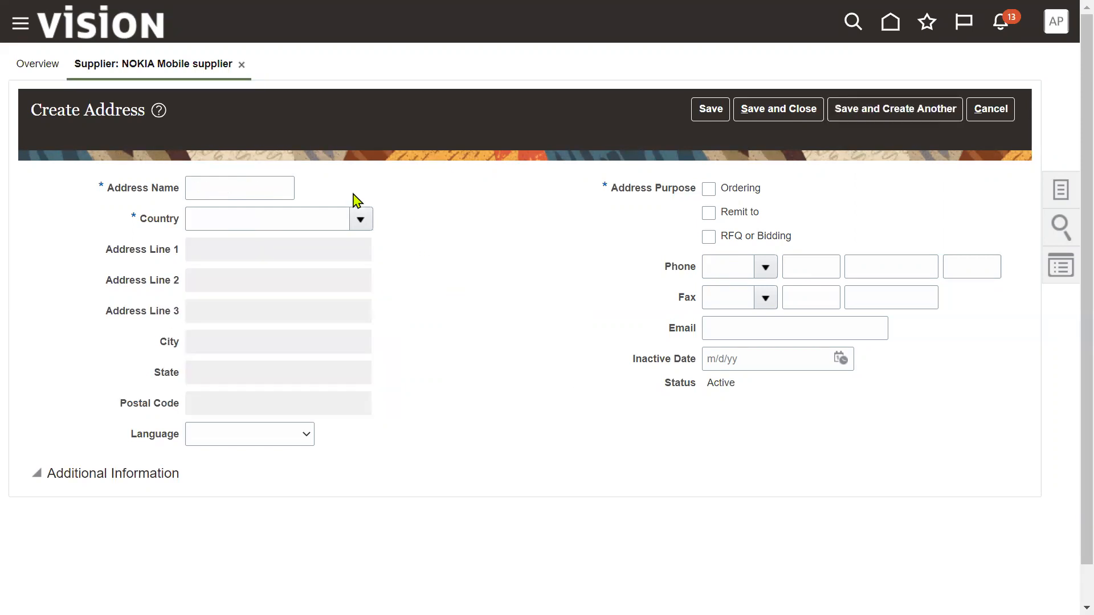
{"action": "left_click", "coordinate": [237, 183]}
{"action": "key", "text": "ctrl+v"}
- Rename the new address to 'NOKIA_CA Address' and set country to United States
{"action": "left_click_drag", "start_coordinate": [228, 183], "coordinate": [241, 184]}
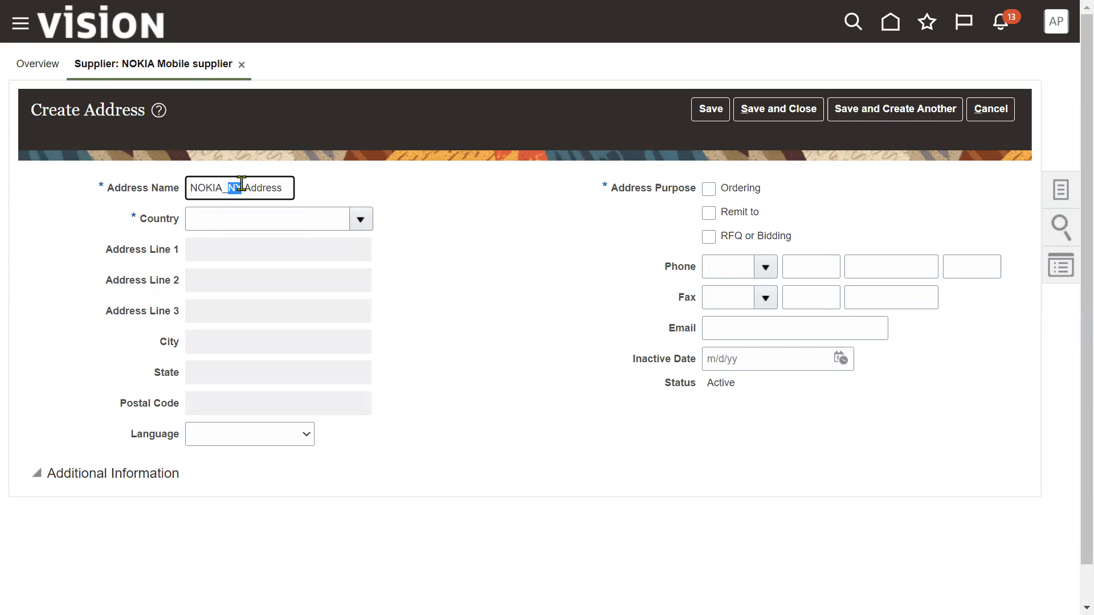
{"action": "type", "text": "CA"}
{"action": "triple_click", "coordinate": [279, 193]}
{"action": "key", "text": "ctrl+c"}
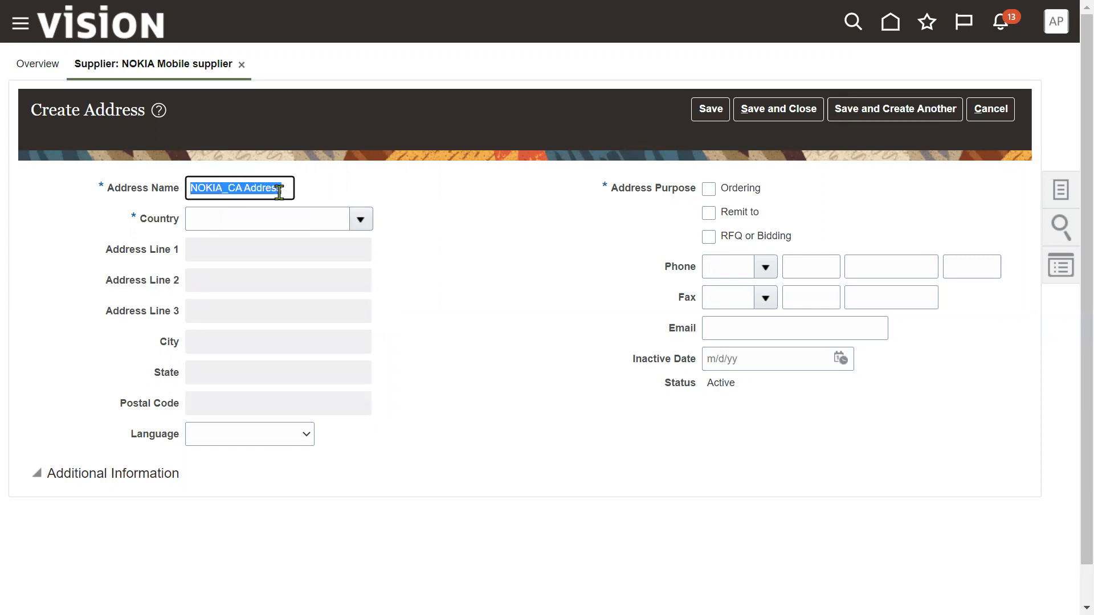
{"action": "left_click", "coordinate": [322, 217]}
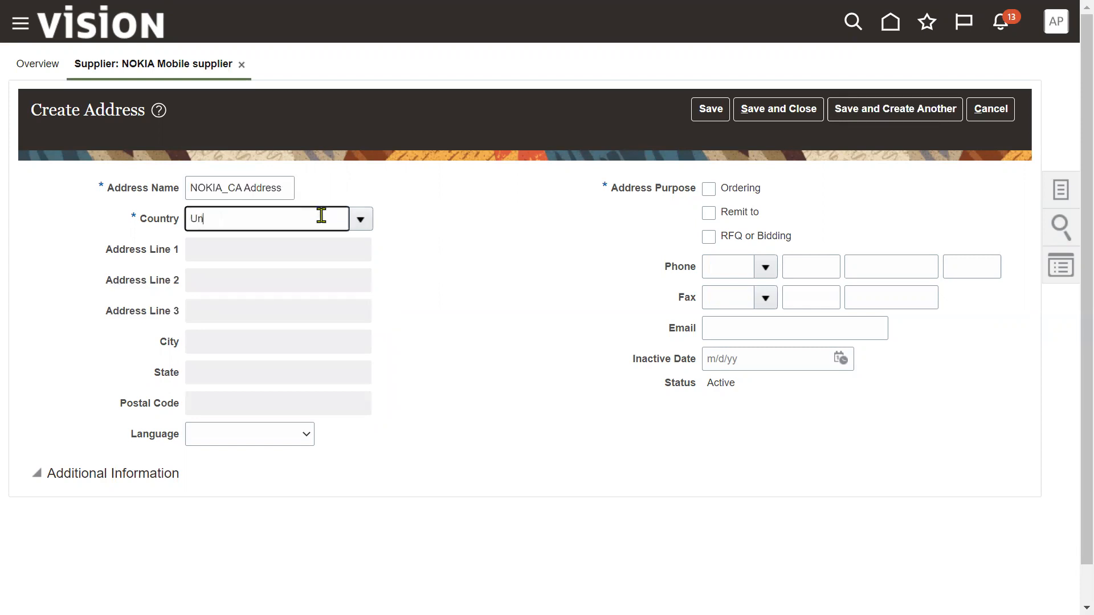
{"action": "type", "text": "United States"}
{"action": "key", "text": "Tab"}
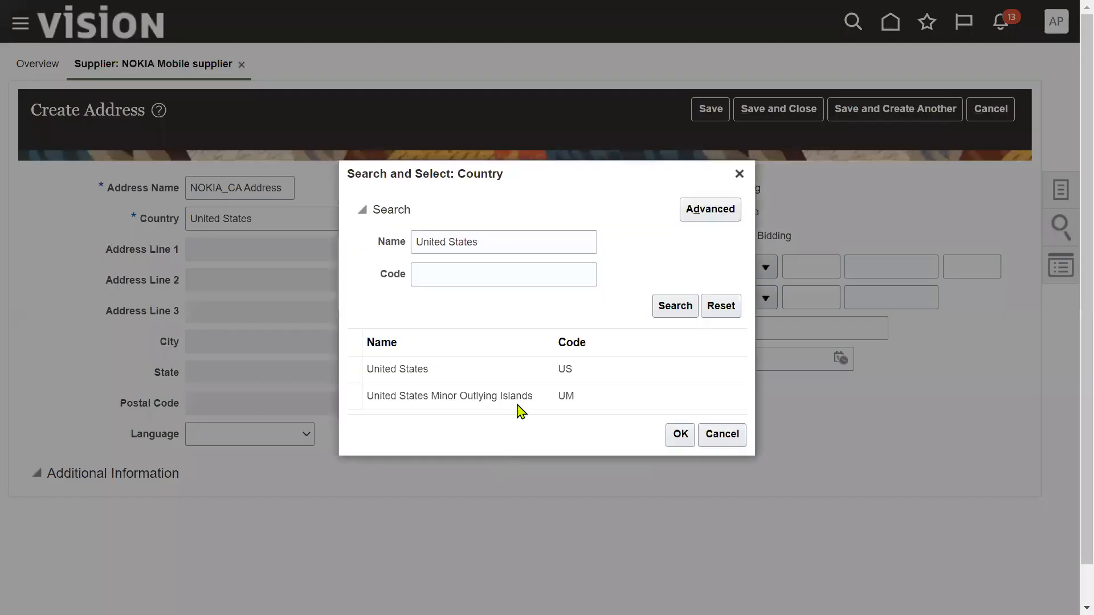
{"action": "left_click", "coordinate": [527, 396]}
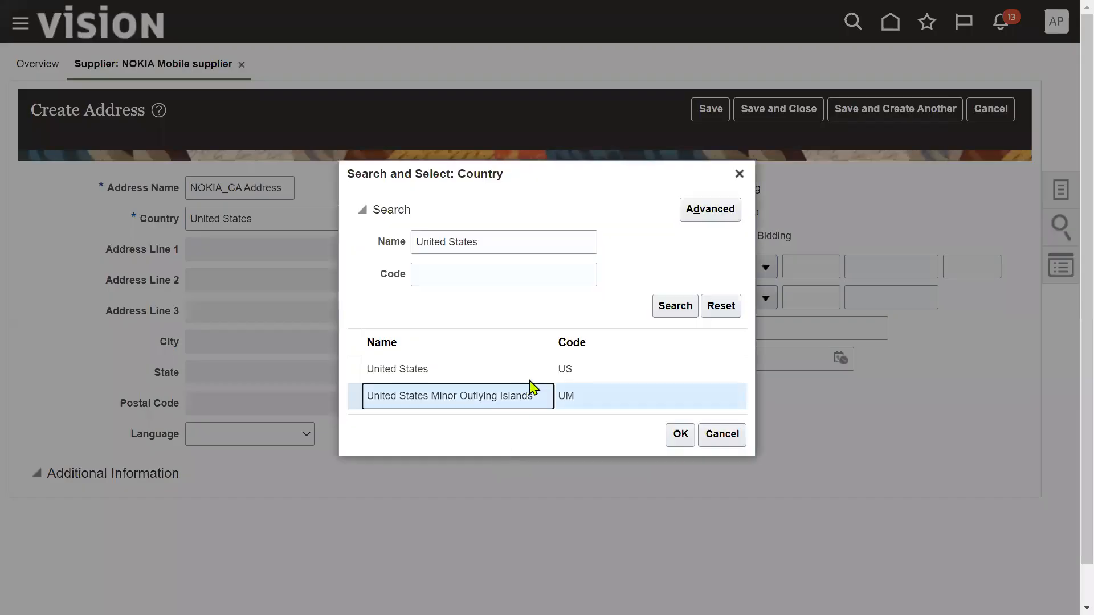
{"action": "left_click", "coordinate": [653, 368]}
{"action": "left_click", "coordinate": [679, 434]}
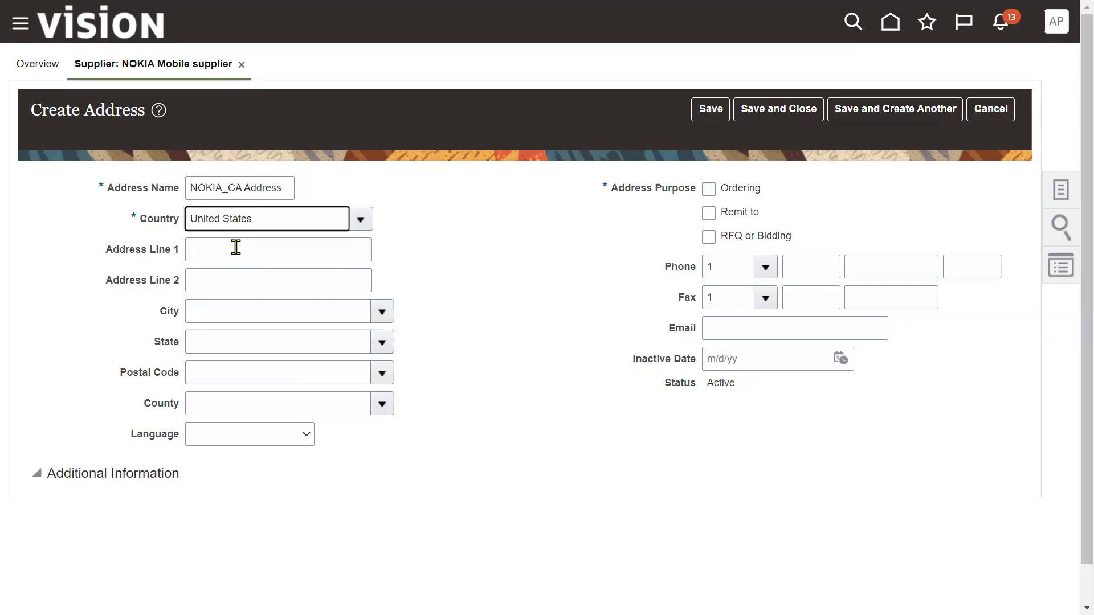
- Paste the name into Address Line 1, choose postal code 10001 New York, mark Ordering, and save
{"action": "left_click", "coordinate": [235, 247]}
{"action": "key", "text": "ctrl+v"}
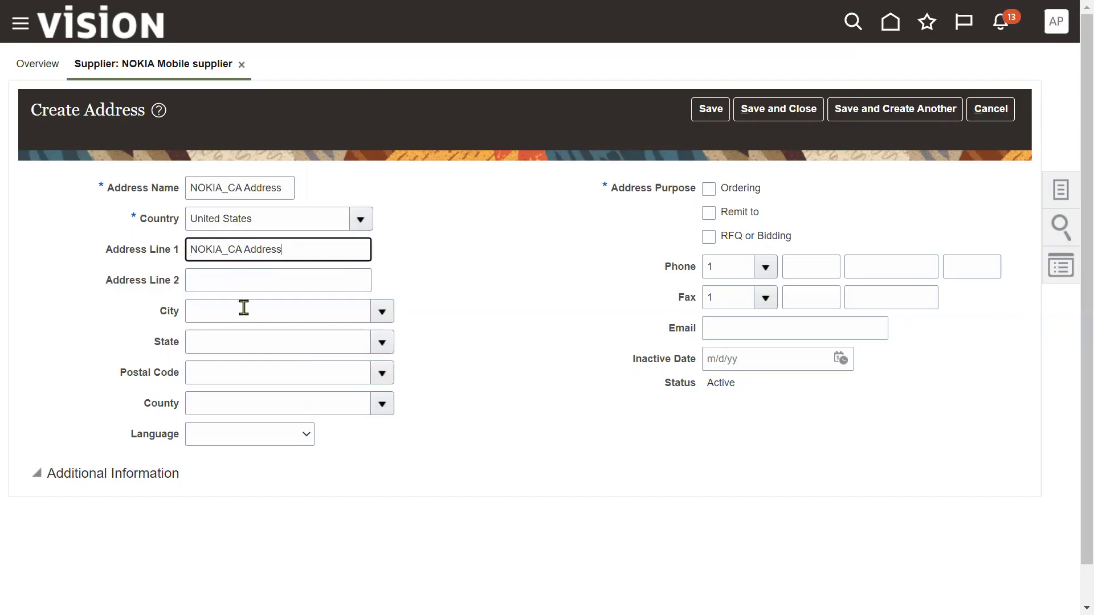
{"action": "left_click", "coordinate": [337, 370]}
{"action": "type", "text": "100"}
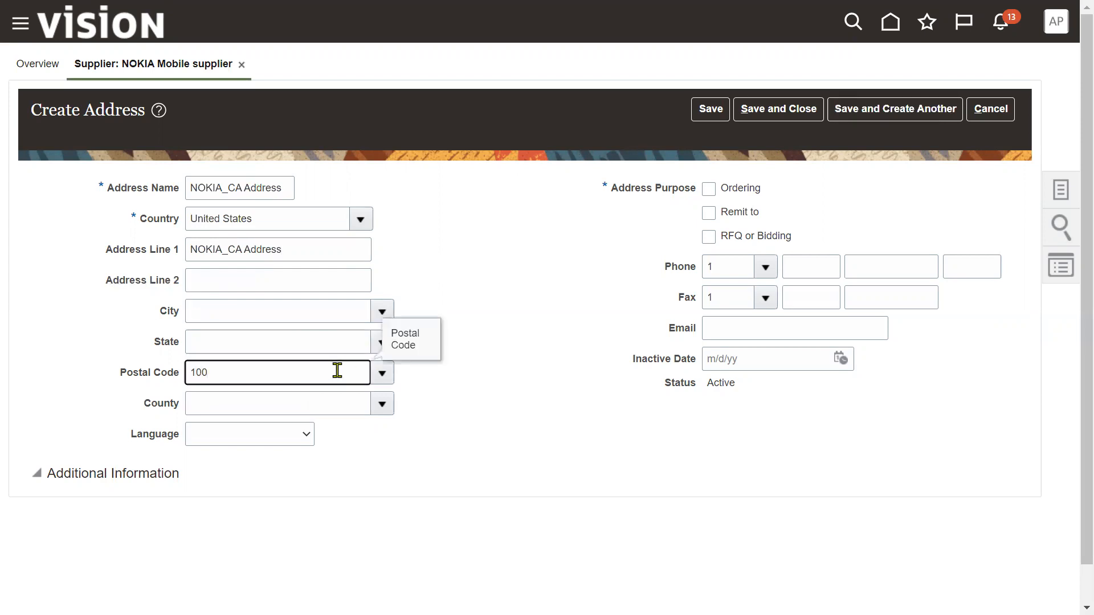
{"action": "type", "text": "01"}
{"action": "key", "text": "Tab"}
{"action": "left_click", "coordinate": [675, 378]}
{"action": "left_click", "coordinate": [697, 408]}
{"action": "left_click", "coordinate": [683, 472]}
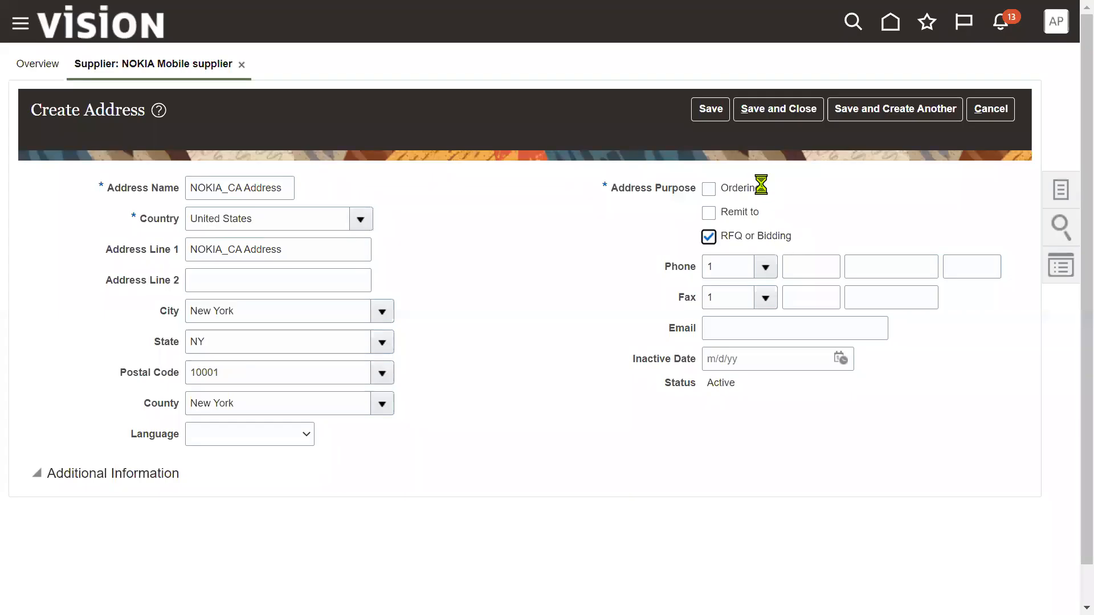
{"action": "left_click", "coordinate": [709, 189]}
{"action": "left_click", "coordinate": [779, 109]}
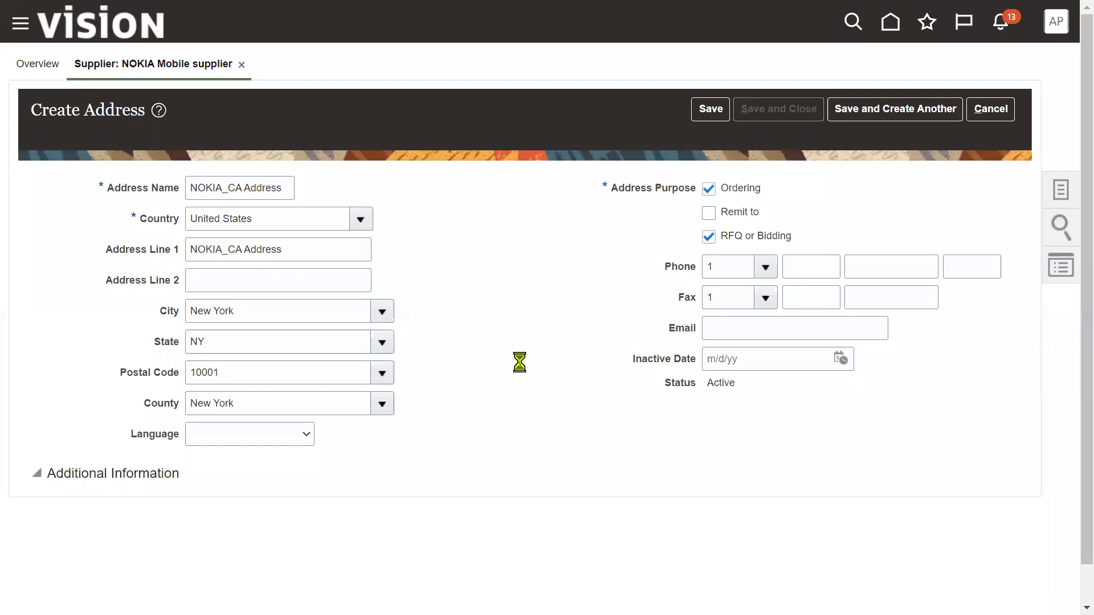
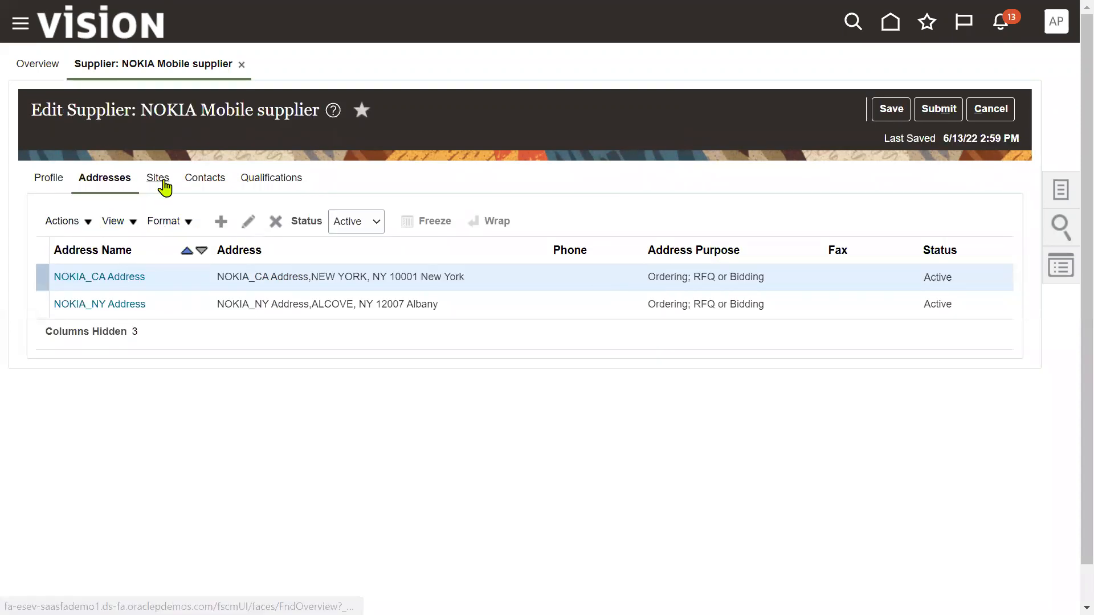
- Check the Sites tab, which says an address must exist first, then submit the supplier changes
{"action": "key", "text": "alt+Tab"}
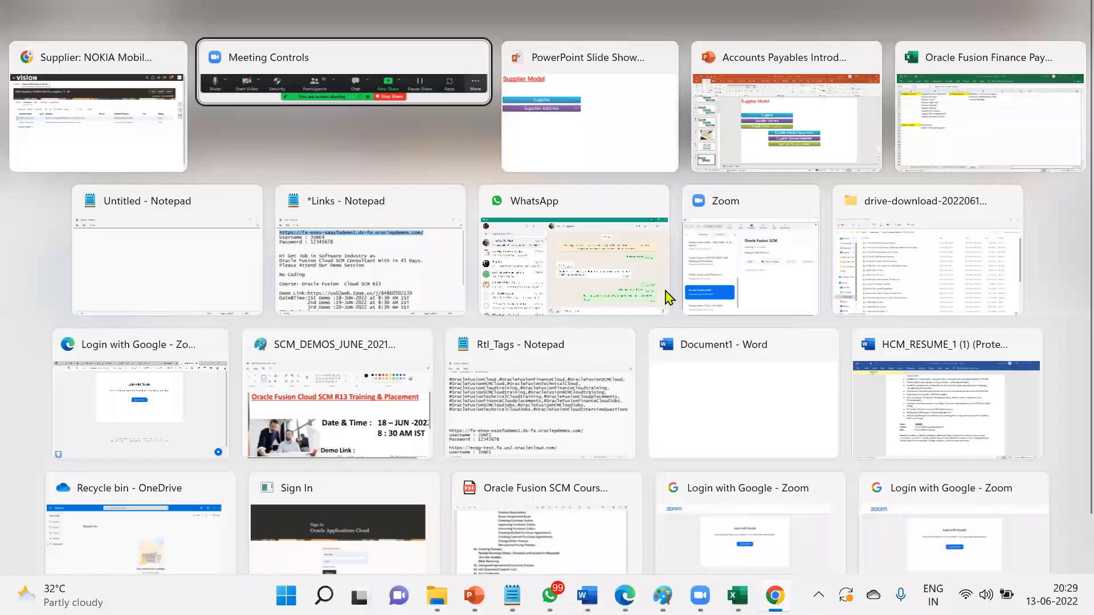
{"action": "key", "text": "alt+Tab"}
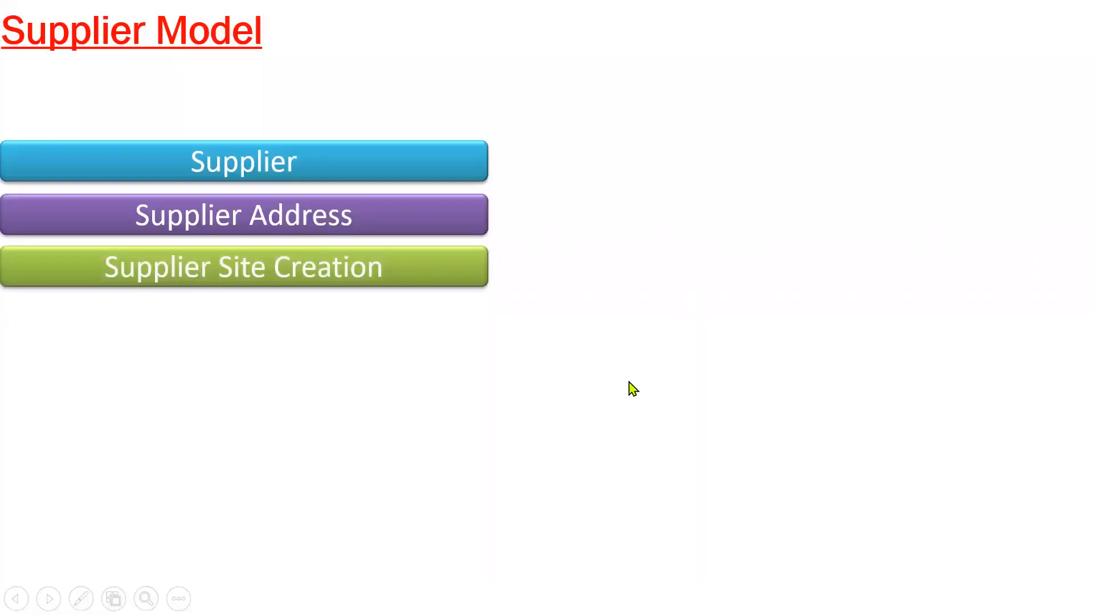
{"action": "key", "text": "alt+Tab"}
{"action": "left_click", "coordinate": [157, 181]}
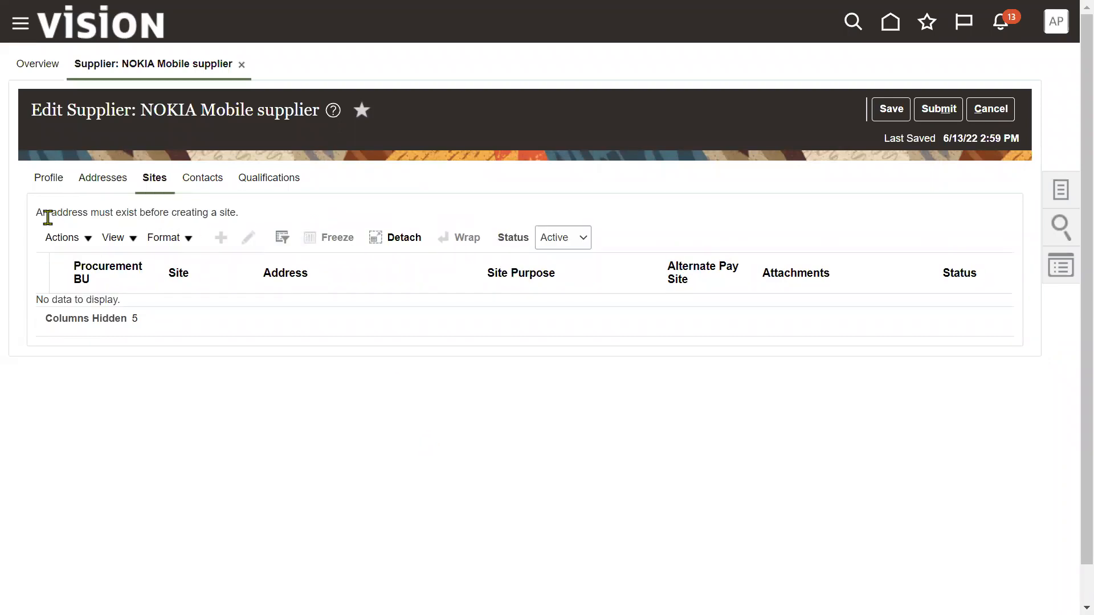
{"action": "left_click_drag", "start_coordinate": [41, 213], "coordinate": [244, 217]}
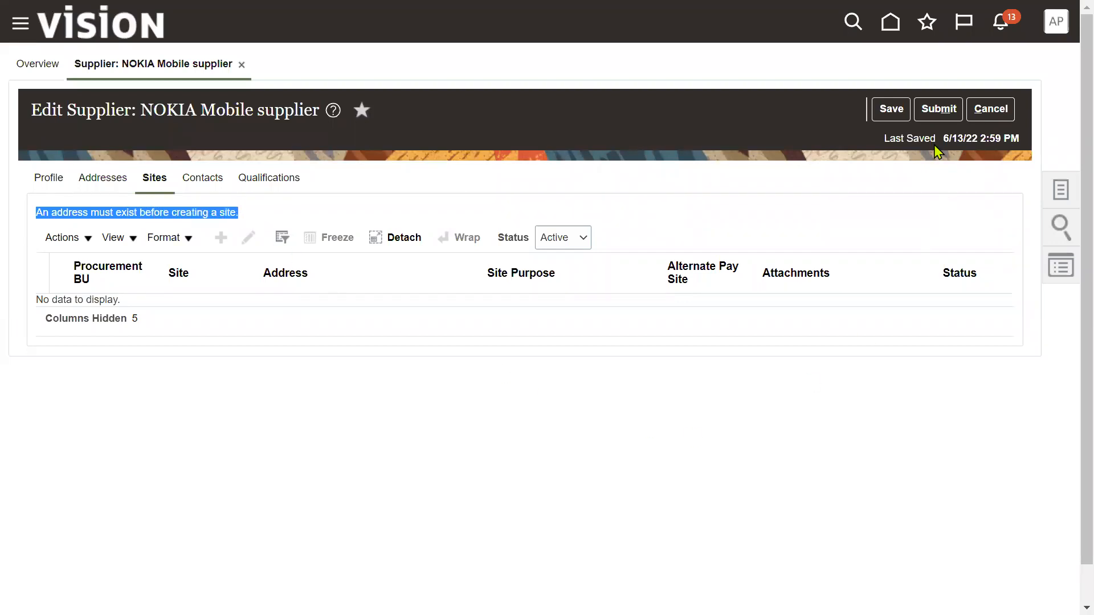
{"action": "left_click", "coordinate": [937, 109]}
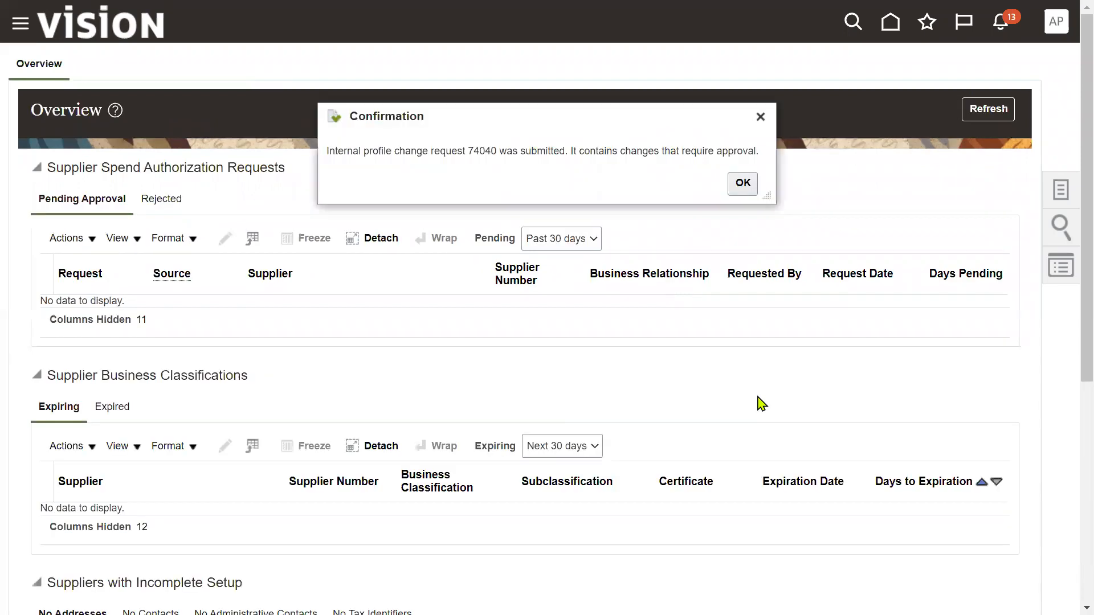
- Read the confirmation that the change request needs approval, then dismiss it
{"action": "left_click_drag", "start_coordinate": [327, 152], "coordinate": [452, 153]}
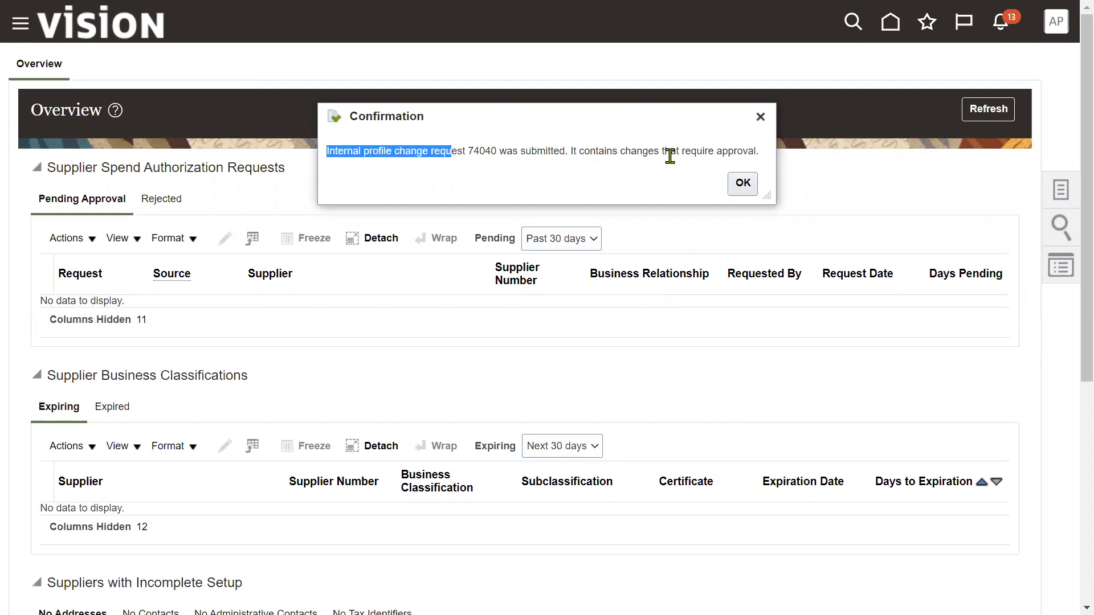
{"action": "left_click_drag", "start_coordinate": [682, 152], "coordinate": [751, 167]}
{"action": "left_click", "coordinate": [743, 182]}
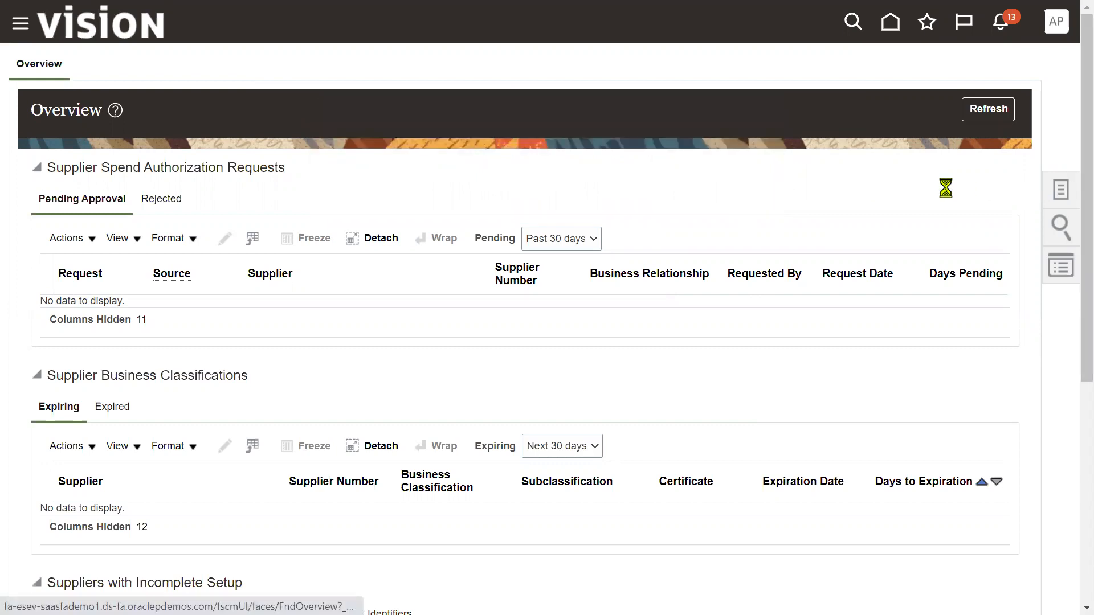
- Search Manage Suppliers for 'NOK' and confirm NOKIA Mobile shows a pending profile change request
{"action": "left_click", "coordinate": [1015, 69]}
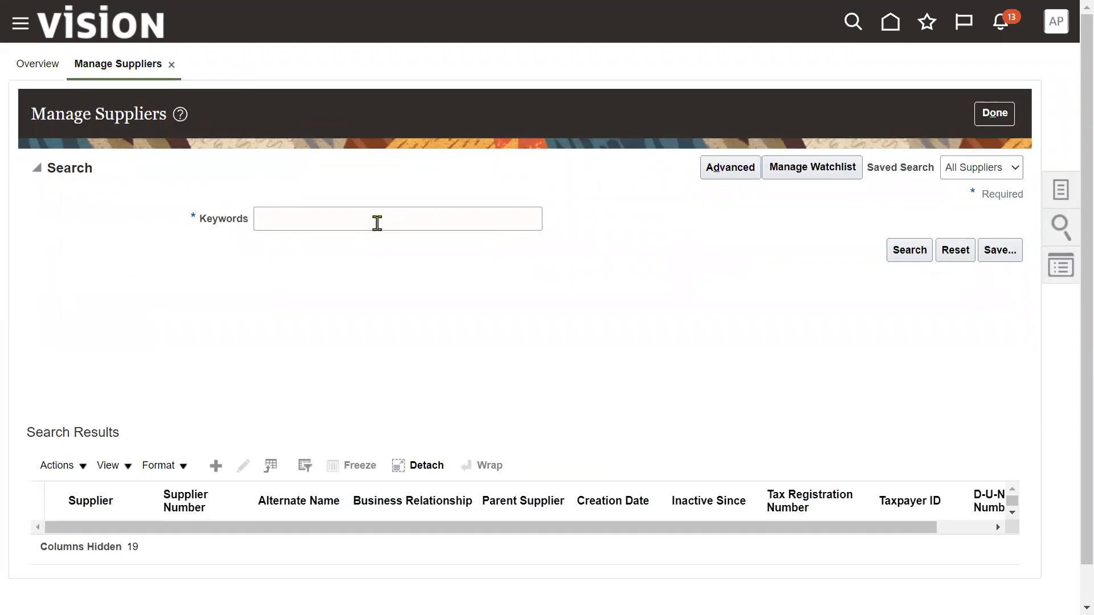
{"action": "left_click", "coordinate": [376, 220]}
{"action": "type", "text": "N"}
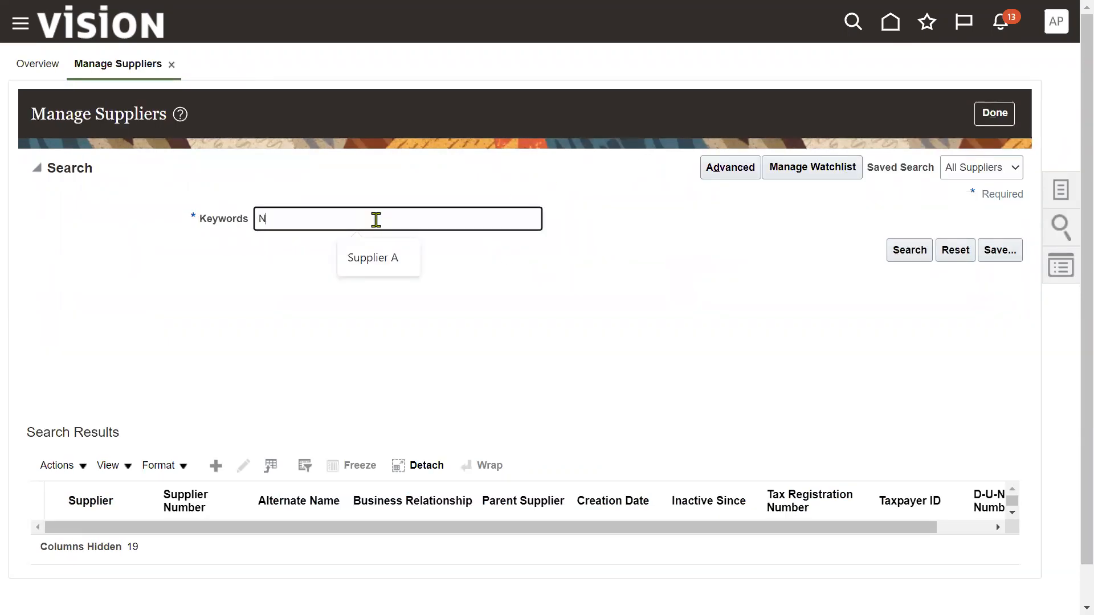
{"action": "type", "text": "OKIA"}
{"action": "left_click", "coordinate": [899, 252]}
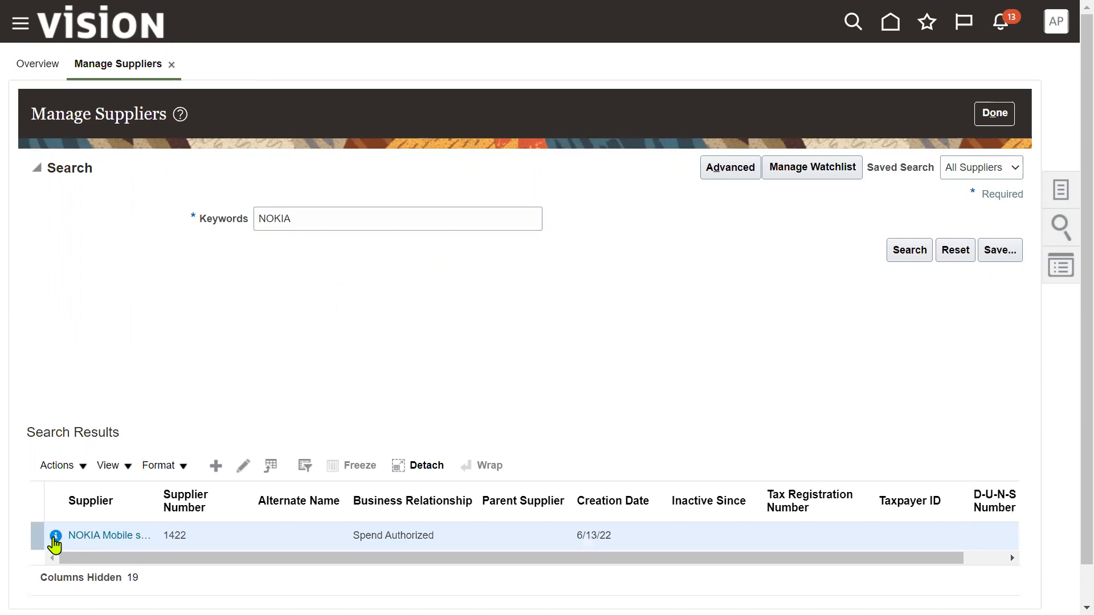
{"action": "mouse_move", "coordinate": [55, 545]}
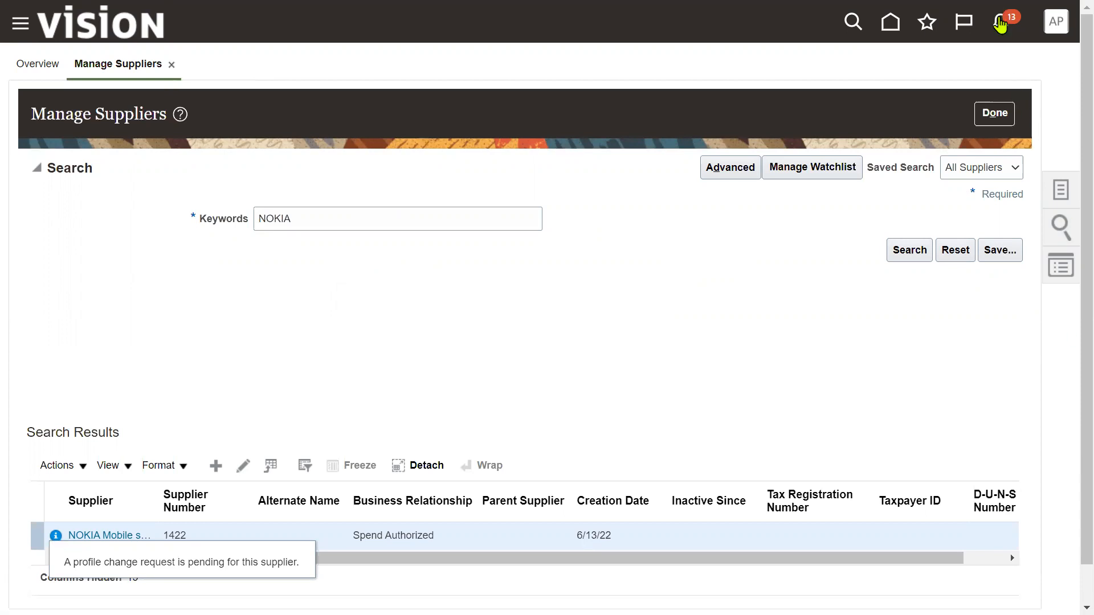
{"action": "left_click", "coordinate": [1004, 35]}
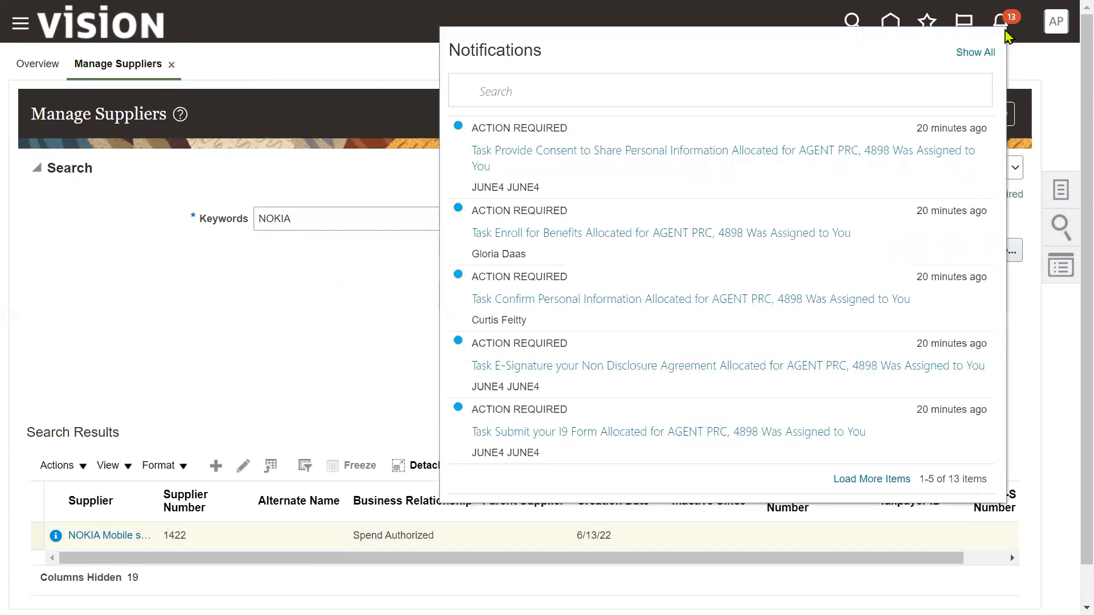
- Show all notifications on the All tab, then rerun the NOKIA supplier search
{"action": "left_click", "coordinate": [975, 53]}
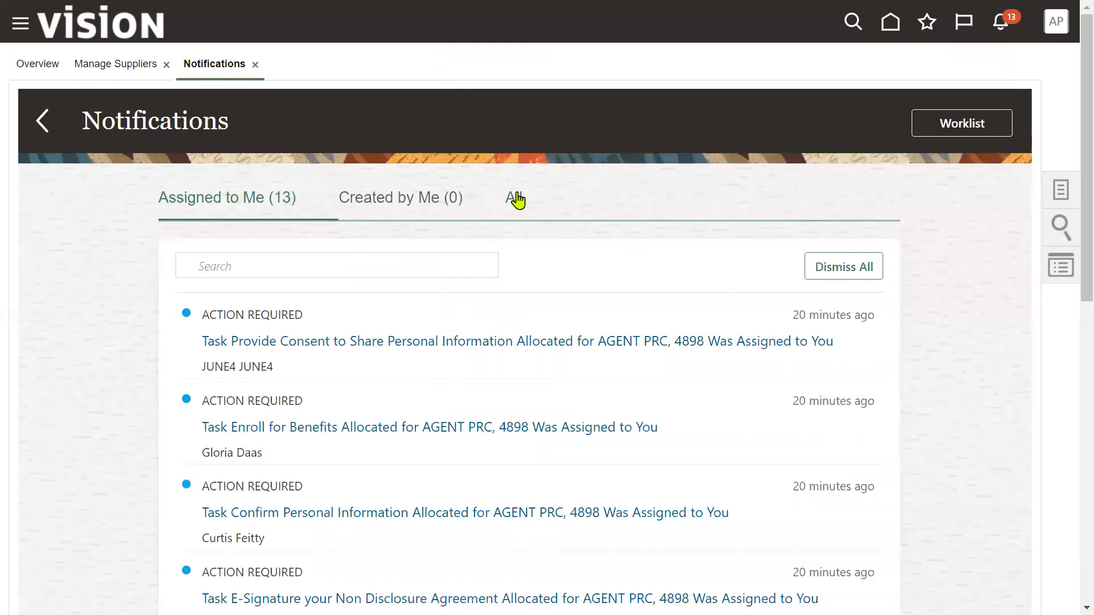
{"action": "left_click", "coordinate": [514, 199]}
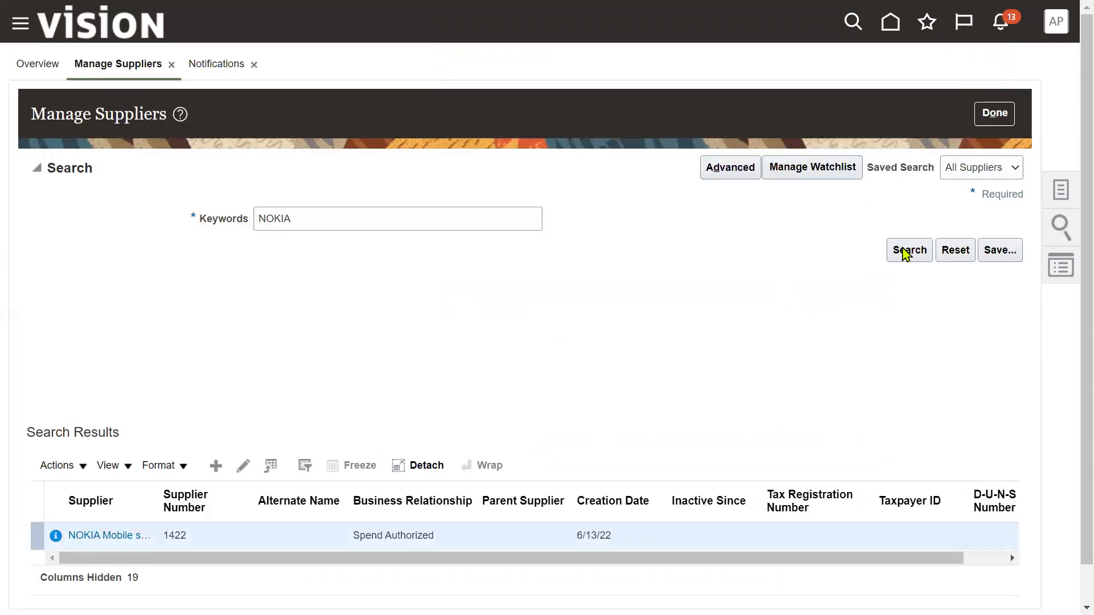
{"action": "left_click", "coordinate": [903, 249]}
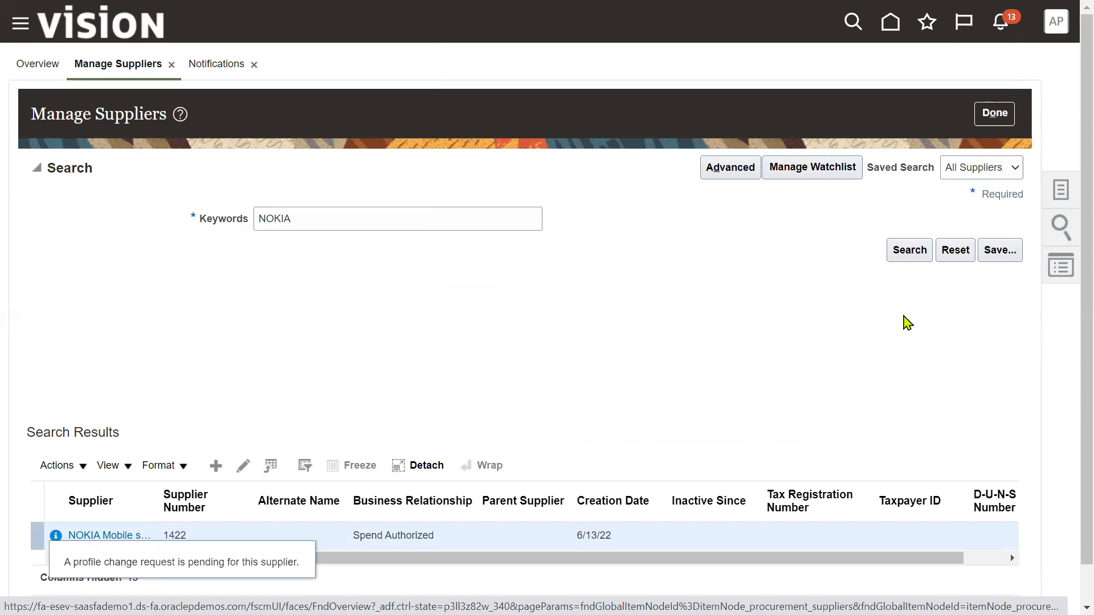
{"action": "left_click", "coordinate": [912, 251]}
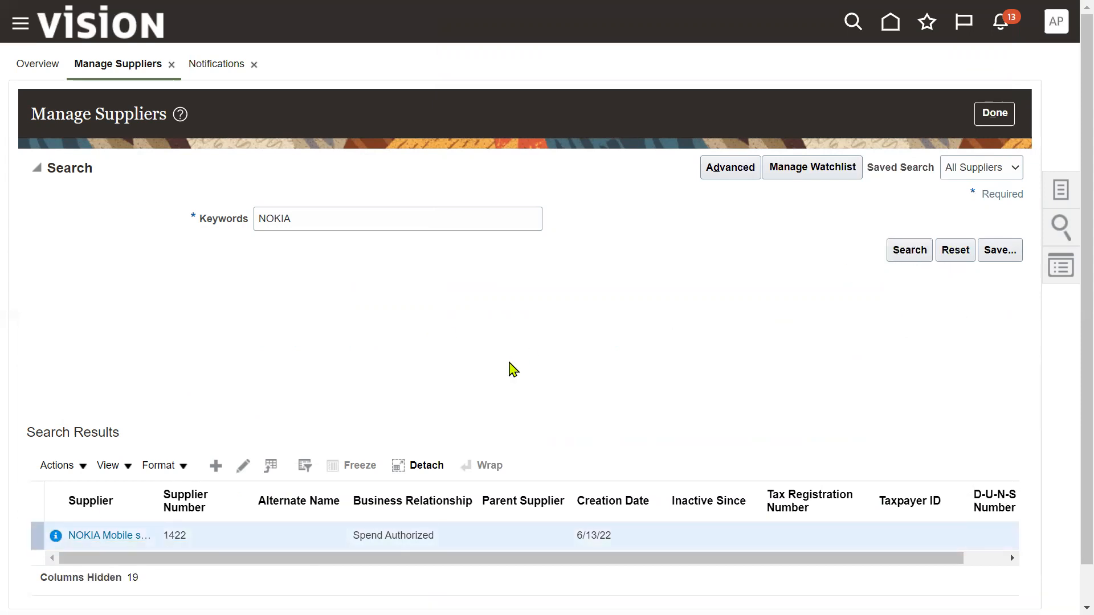
{"action": "left_click", "coordinate": [901, 260]}
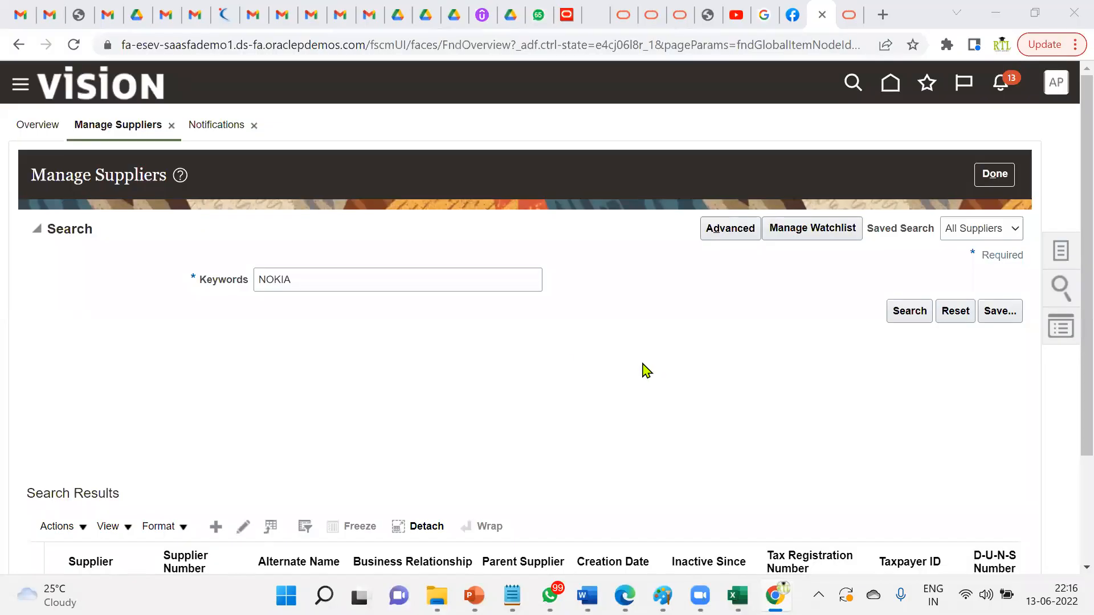
- From the Created by Me notifications, open NOKIA Mobile's Supplier Profile Change Request 74040
{"action": "scroll", "coordinate": [659, 367], "scroll_direction": "down", "scroll_amount": 3}
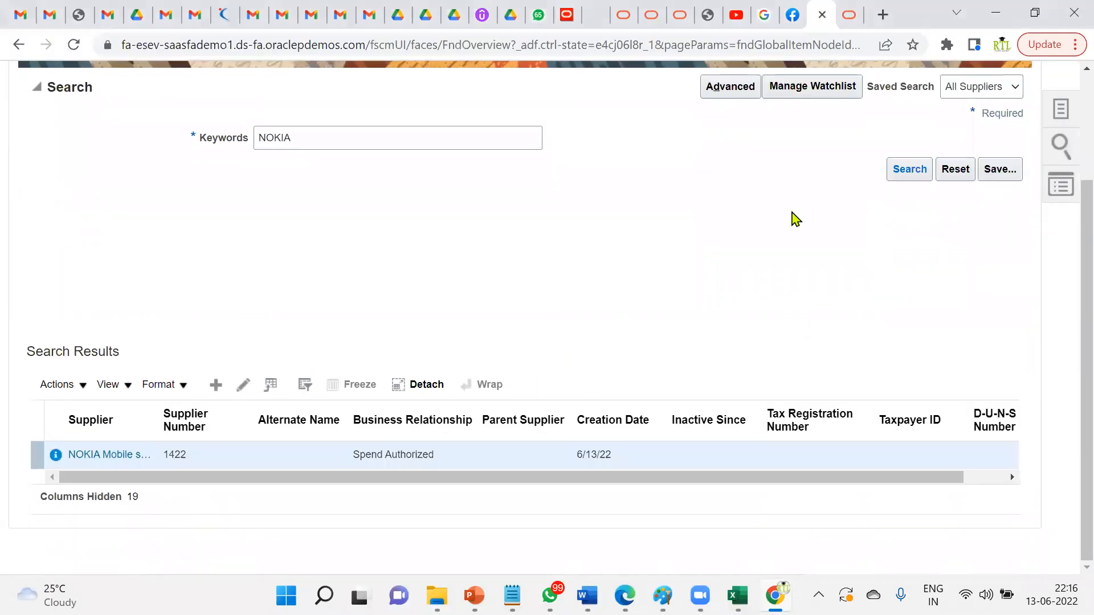
{"action": "left_click", "coordinate": [119, 454]}
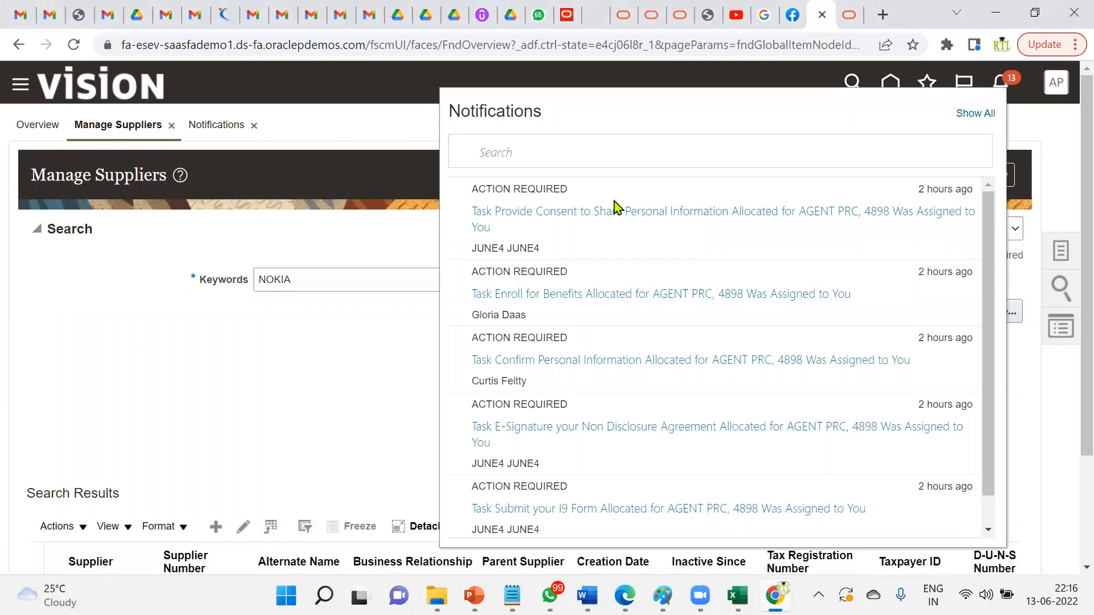
{"action": "left_click", "coordinate": [963, 113]}
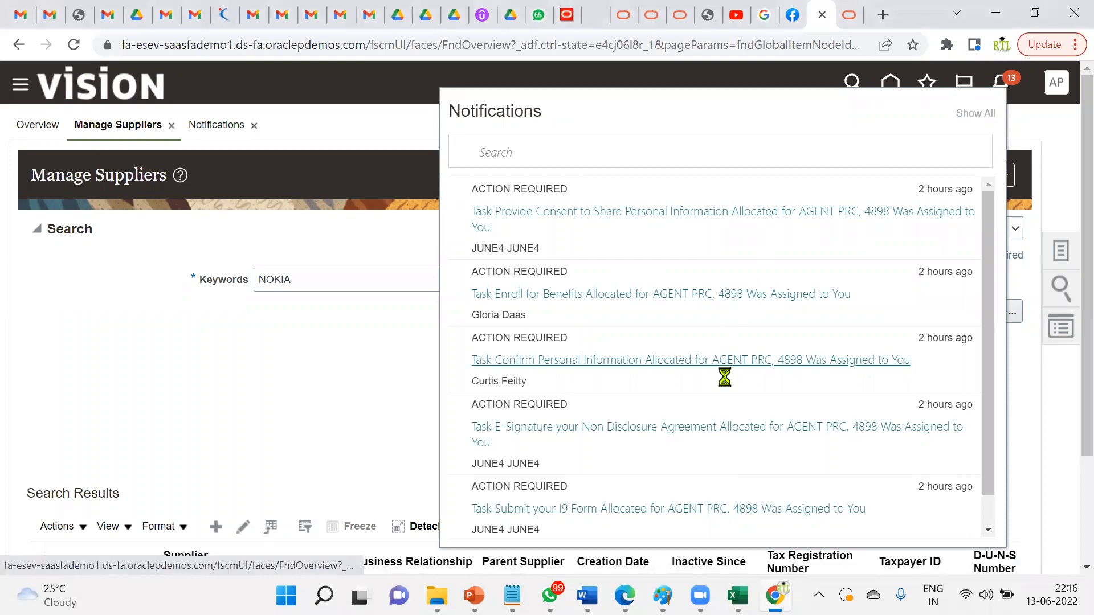
{"action": "left_click", "coordinate": [441, 276]}
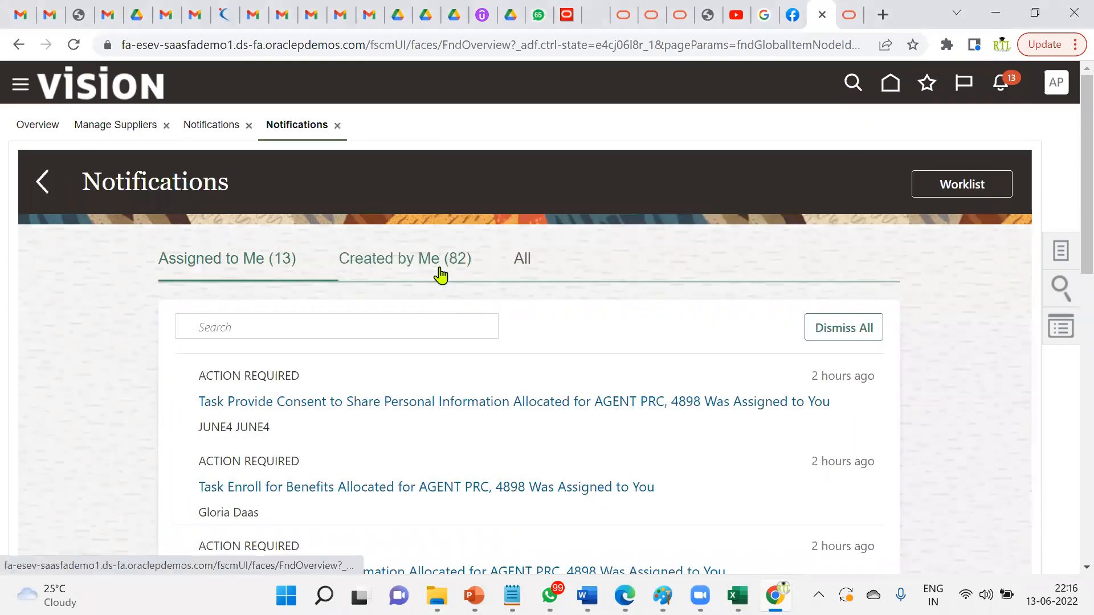
{"action": "left_click", "coordinate": [505, 400]}
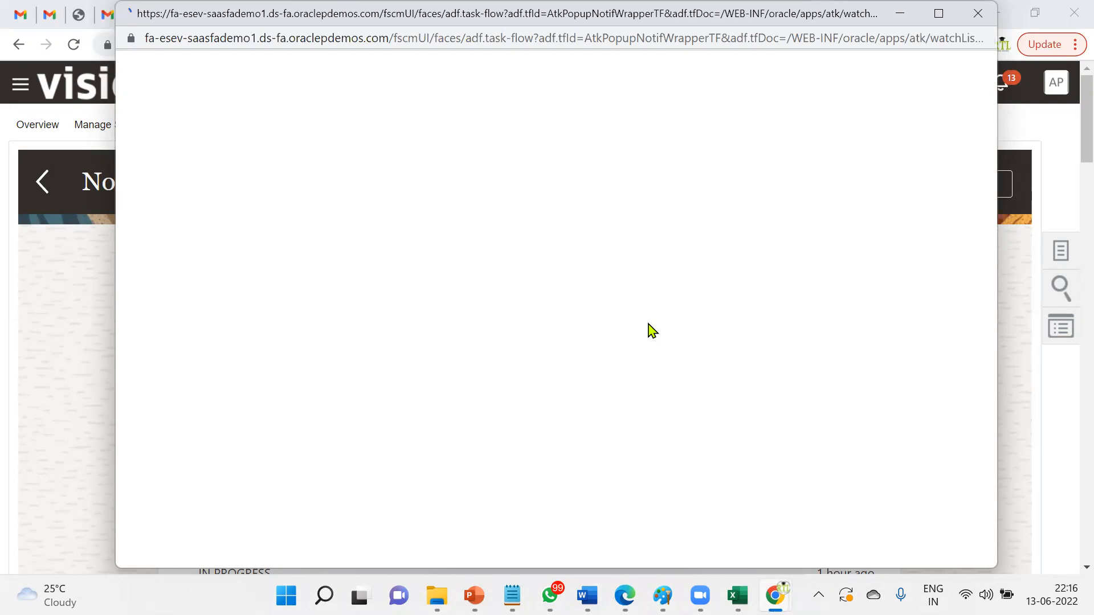
- Review change request 74040's new addresses and approval history
{"action": "scroll", "coordinate": [487, 339], "scroll_direction": "down", "scroll_amount": 5}
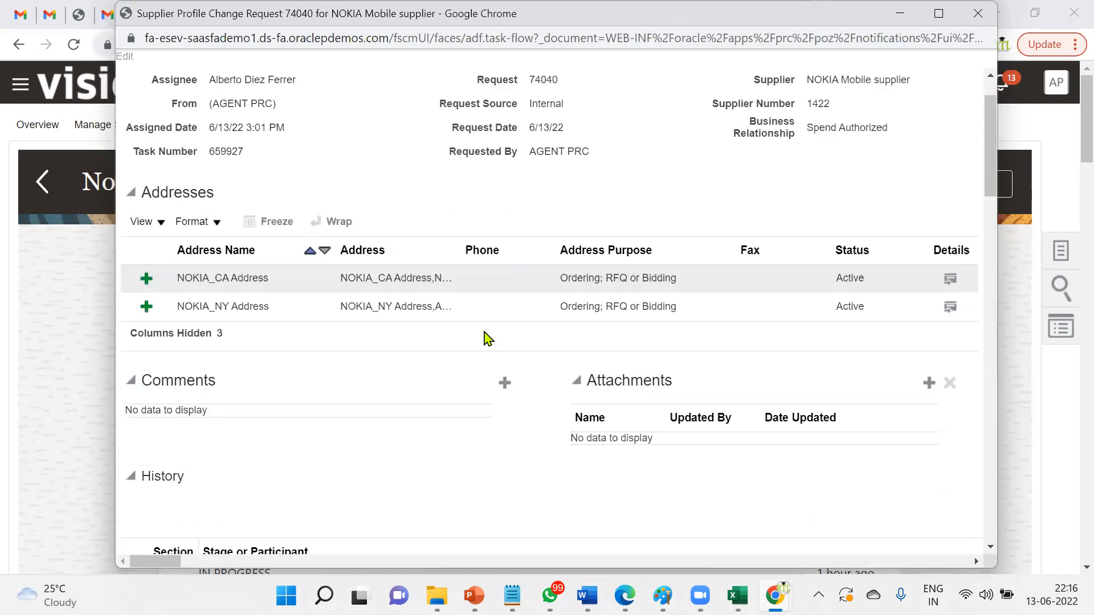
{"action": "scroll", "coordinate": [487, 339], "scroll_direction": "down", "scroll_amount": 3}
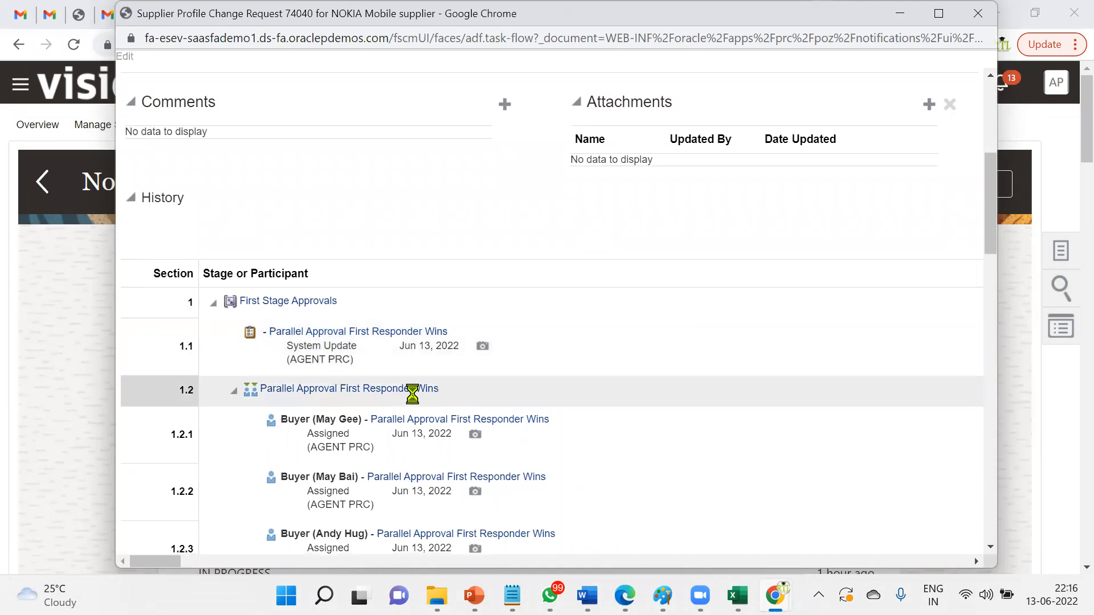
{"action": "scroll", "coordinate": [376, 393], "scroll_direction": "down", "scroll_amount": 2}
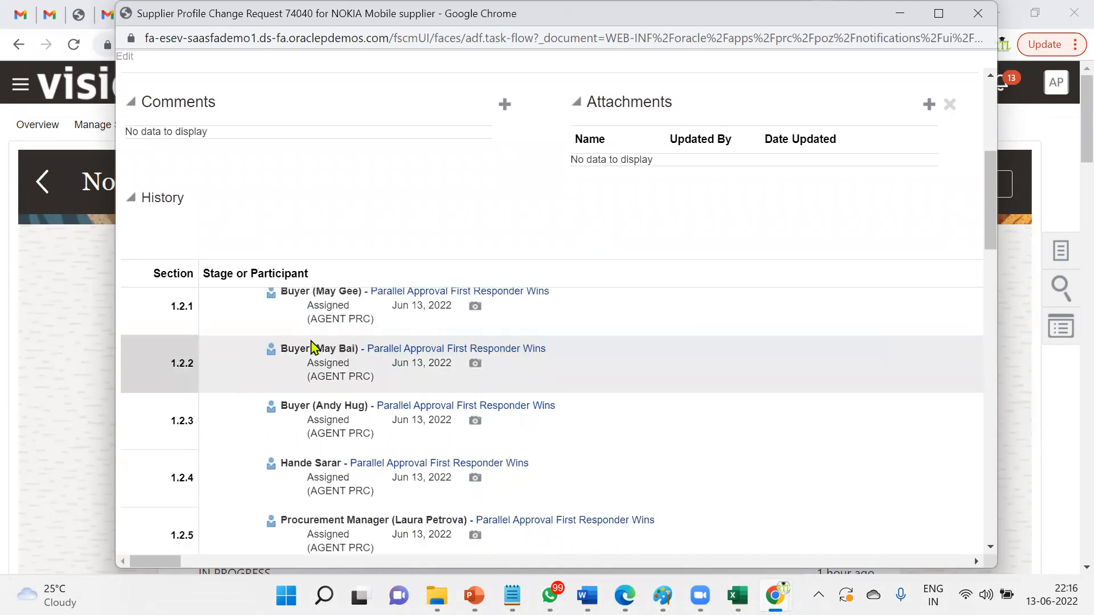
{"action": "scroll", "coordinate": [330, 356], "scroll_direction": "up", "scroll_amount": 3}
{"action": "scroll", "coordinate": [339, 364], "scroll_direction": "up", "scroll_amount": 3}
{"action": "scroll", "coordinate": [395, 444], "scroll_direction": "down", "scroll_amount": 3}
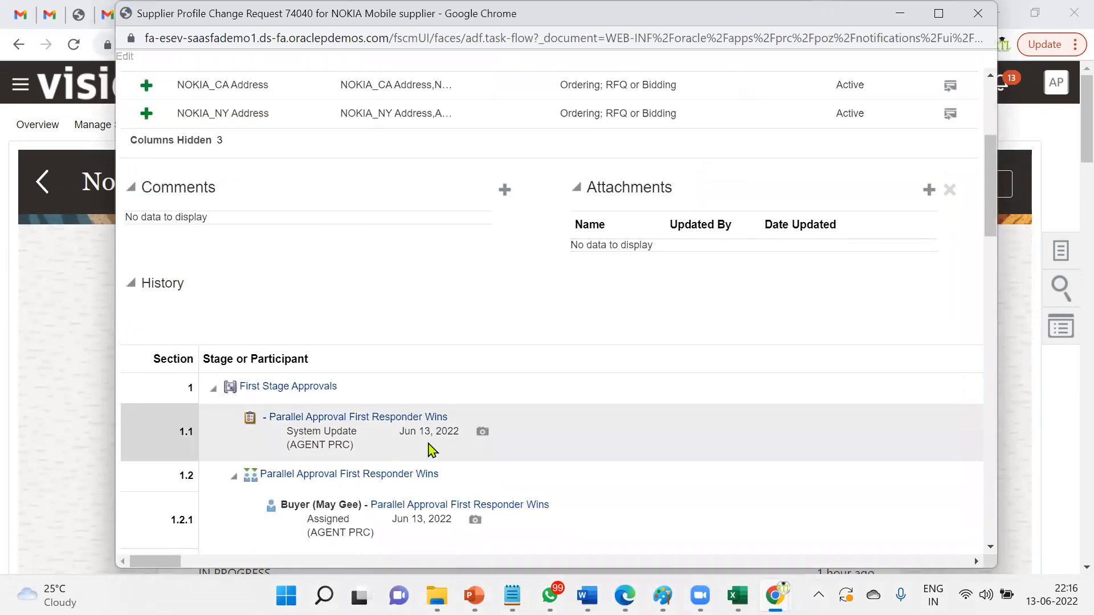
{"action": "scroll", "coordinate": [422, 473], "scroll_direction": "down", "scroll_amount": 2}
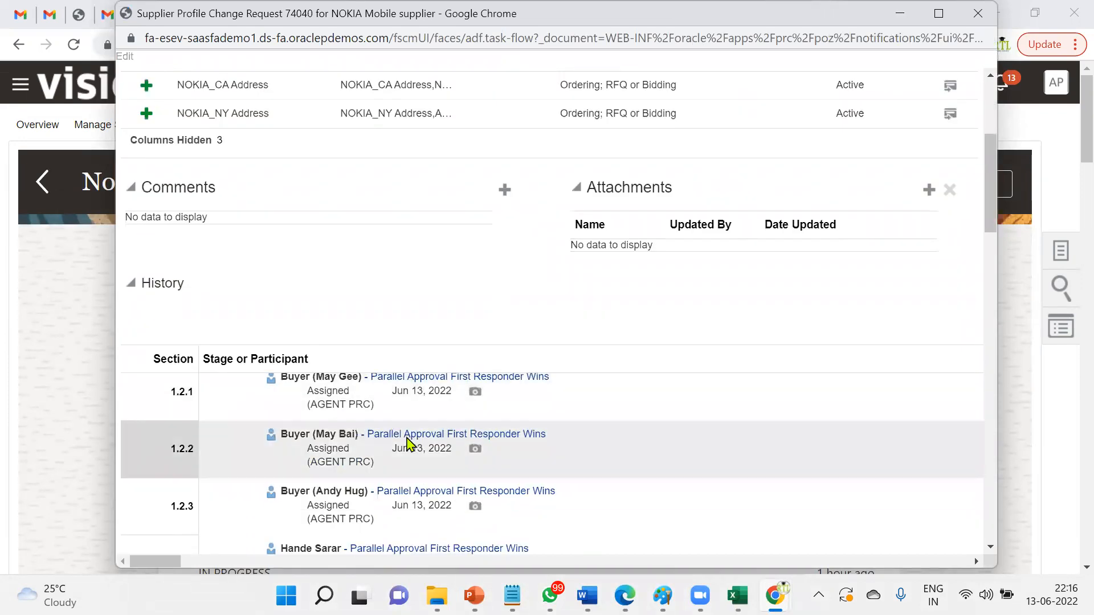
{"action": "scroll", "coordinate": [420, 456], "scroll_direction": "up", "scroll_amount": 4}
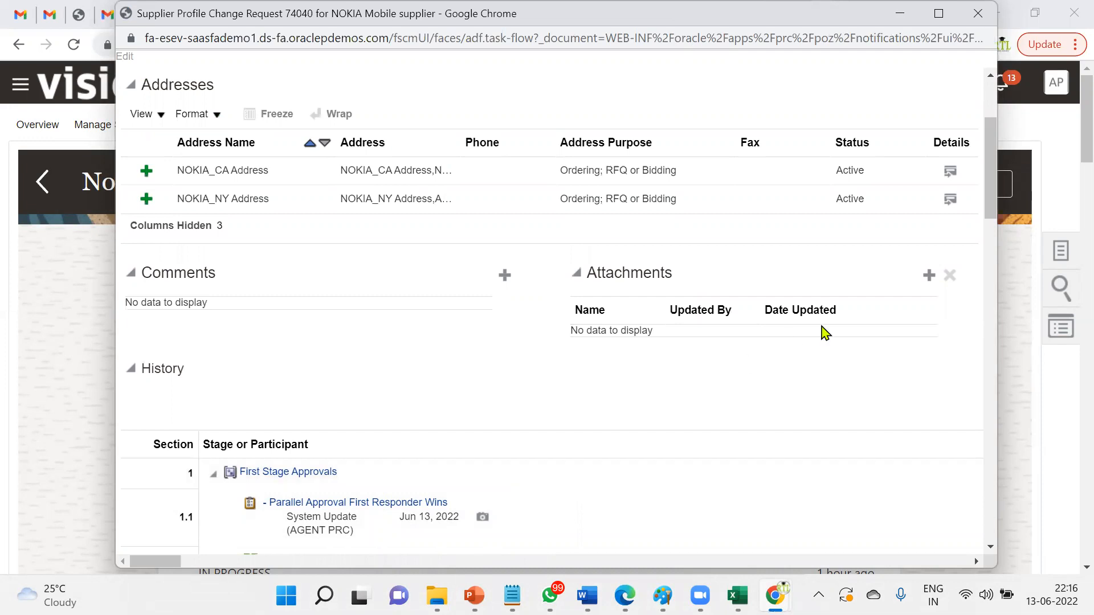
{"action": "scroll", "coordinate": [823, 329], "scroll_direction": "up", "scroll_amount": 3}
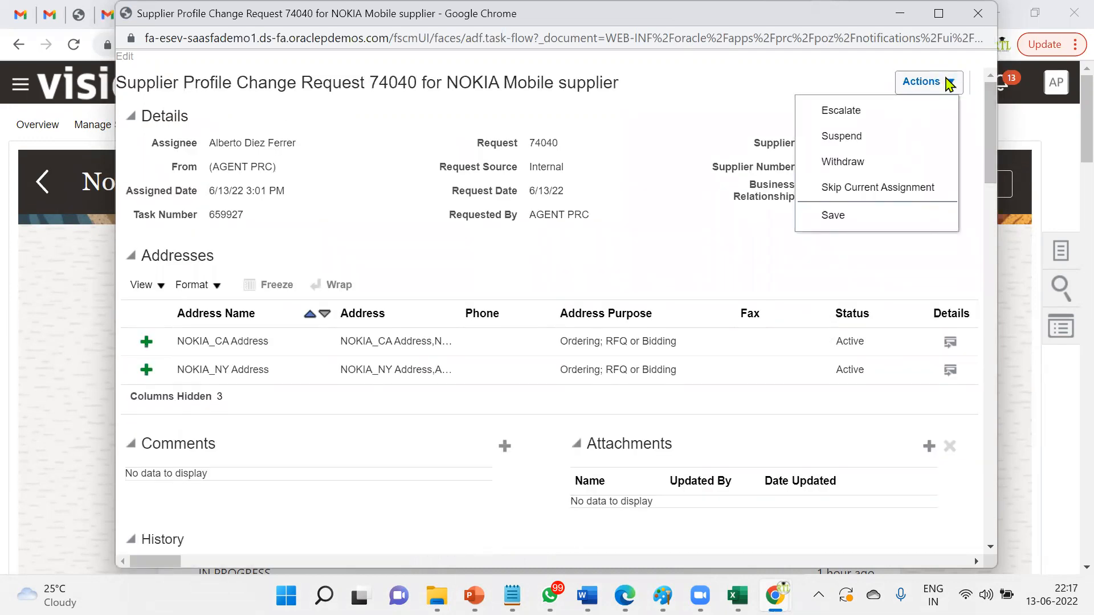
{"action": "left_click", "coordinate": [741, 271]}
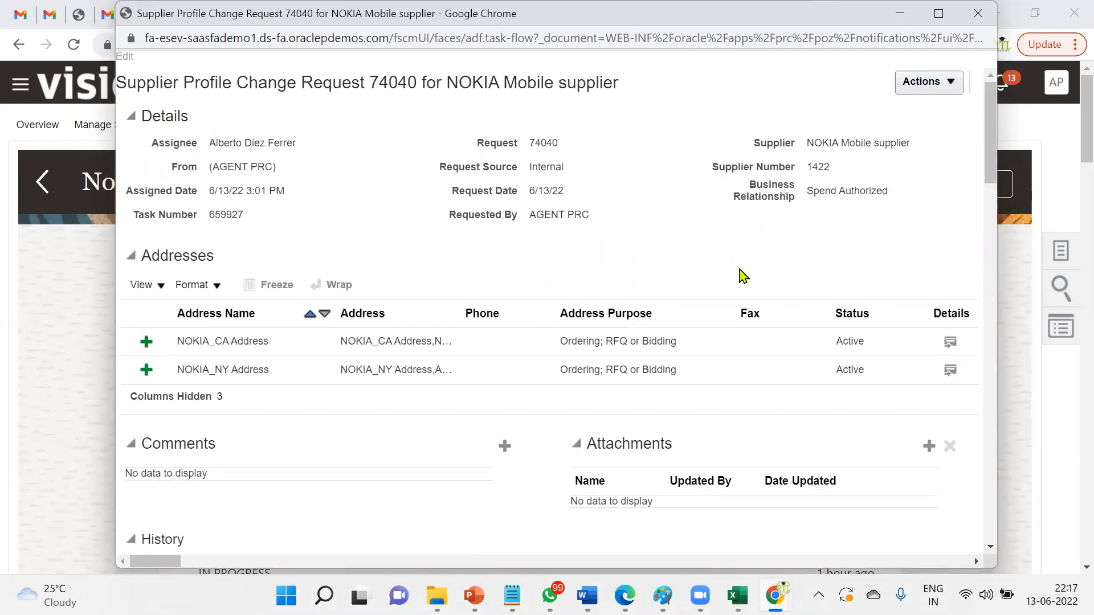
- Select the Procurement Manager approval row 1.2.7, then go back to Notifications
{"action": "scroll", "coordinate": [473, 403], "scroll_direction": "down", "scroll_amount": 8}
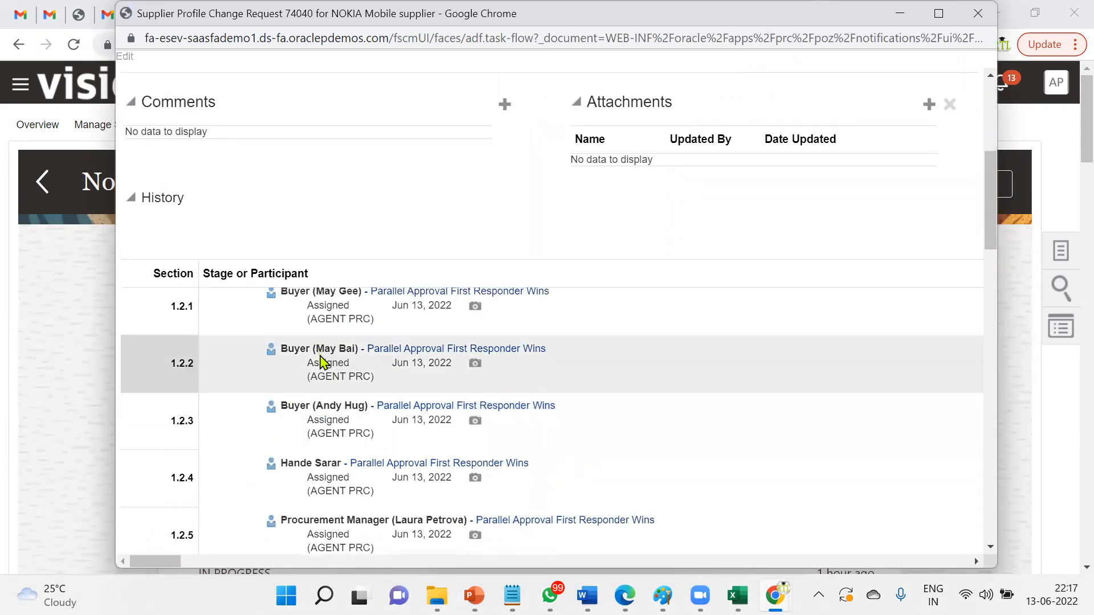
{"action": "scroll", "coordinate": [367, 512], "scroll_direction": "down", "scroll_amount": 4}
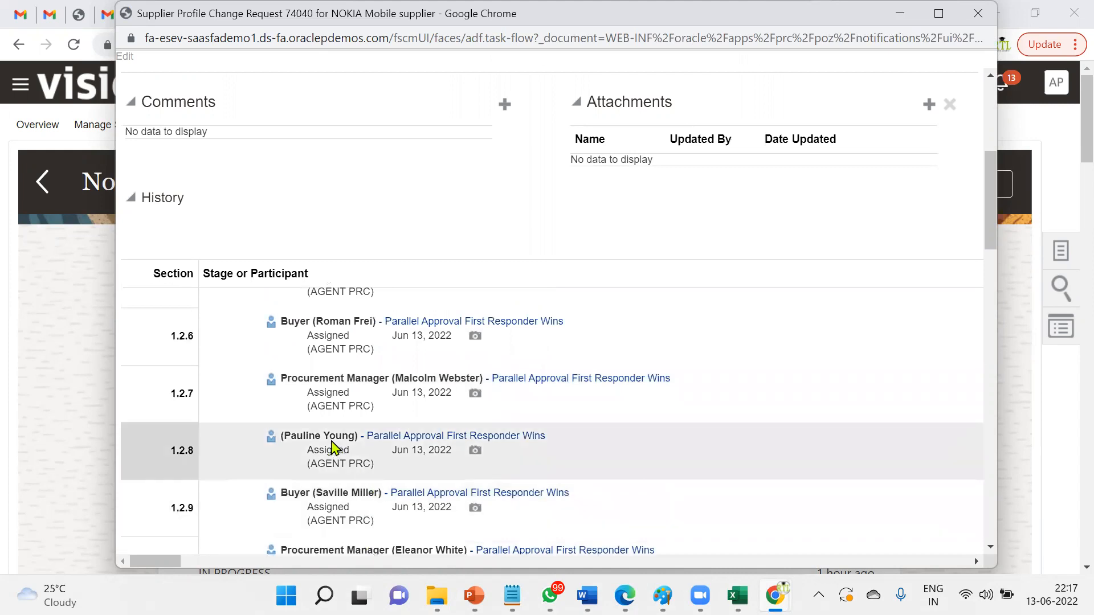
{"action": "left_click", "coordinate": [401, 382]}
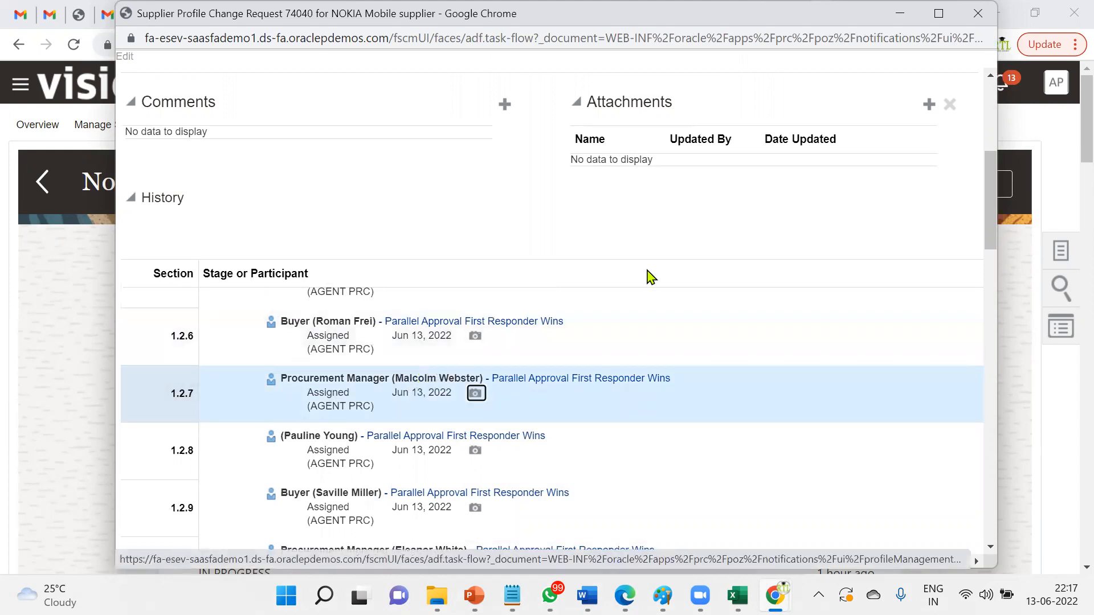
{"action": "scroll", "coordinate": [649, 296], "scroll_direction": "up", "scroll_amount": 10}
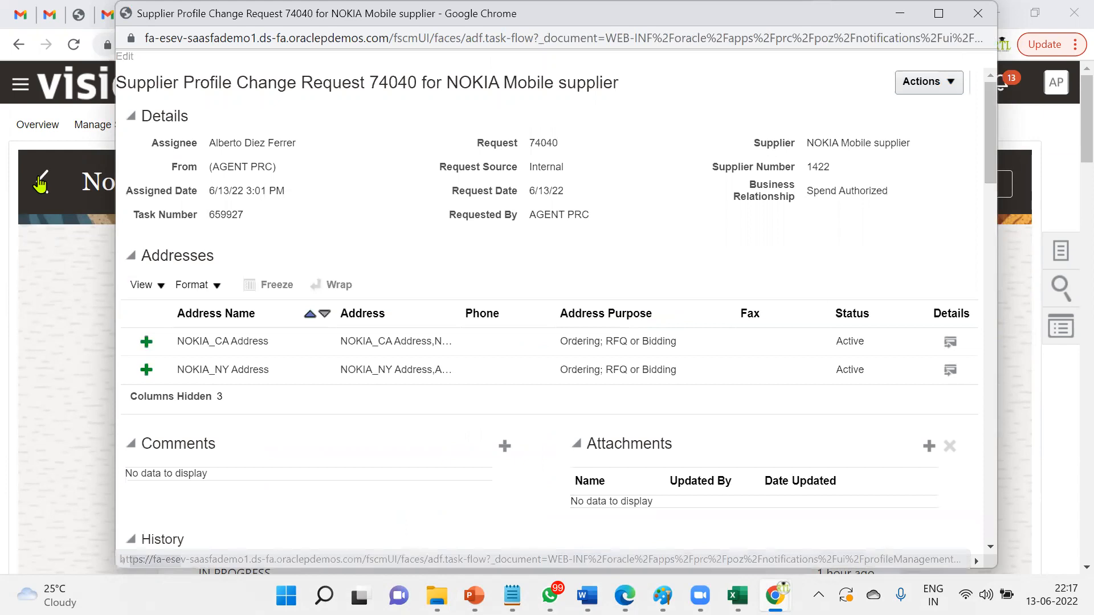
{"action": "left_click", "coordinate": [40, 184]}
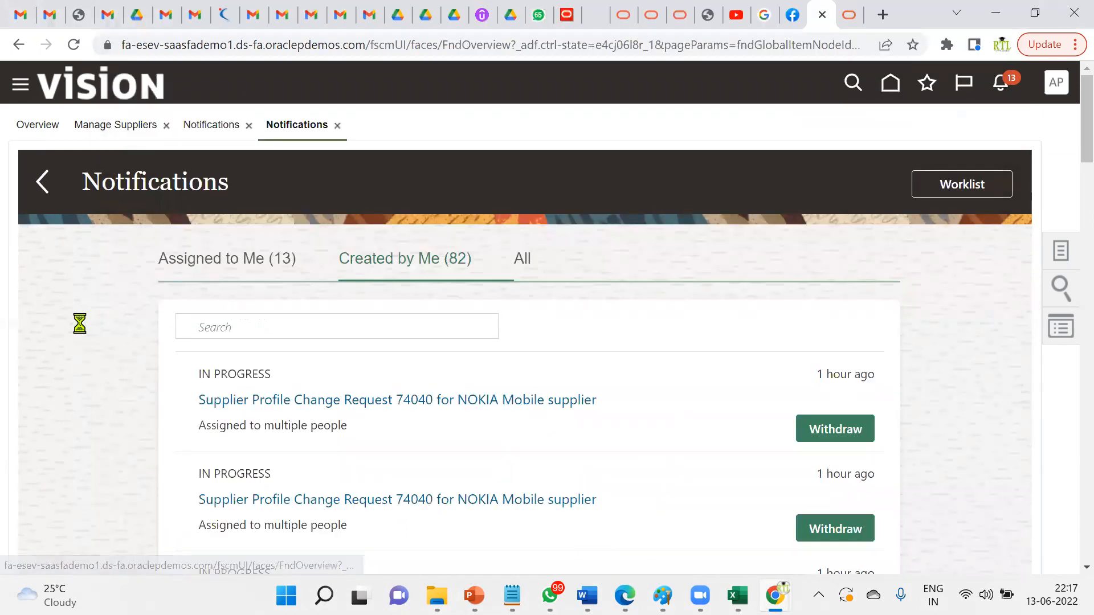
- In the Security Console, find the approver's user account and begin a manual password reset
{"action": "scroll", "coordinate": [86, 391], "scroll_direction": "down", "scroll_amount": 6}
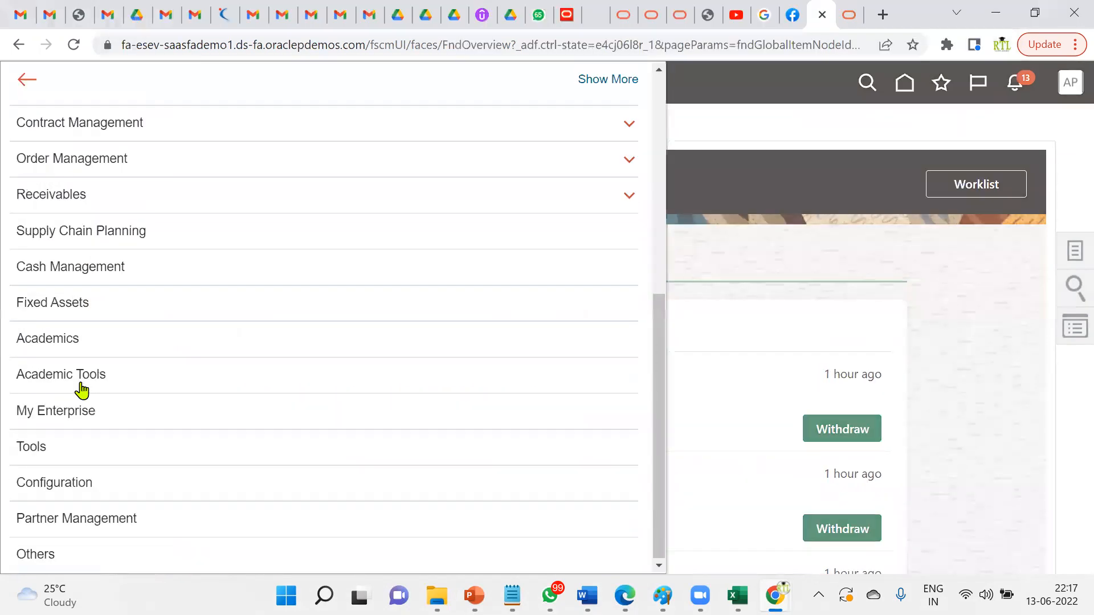
{"action": "left_click", "coordinate": [74, 449]}
{"action": "left_click", "coordinate": [330, 322]}
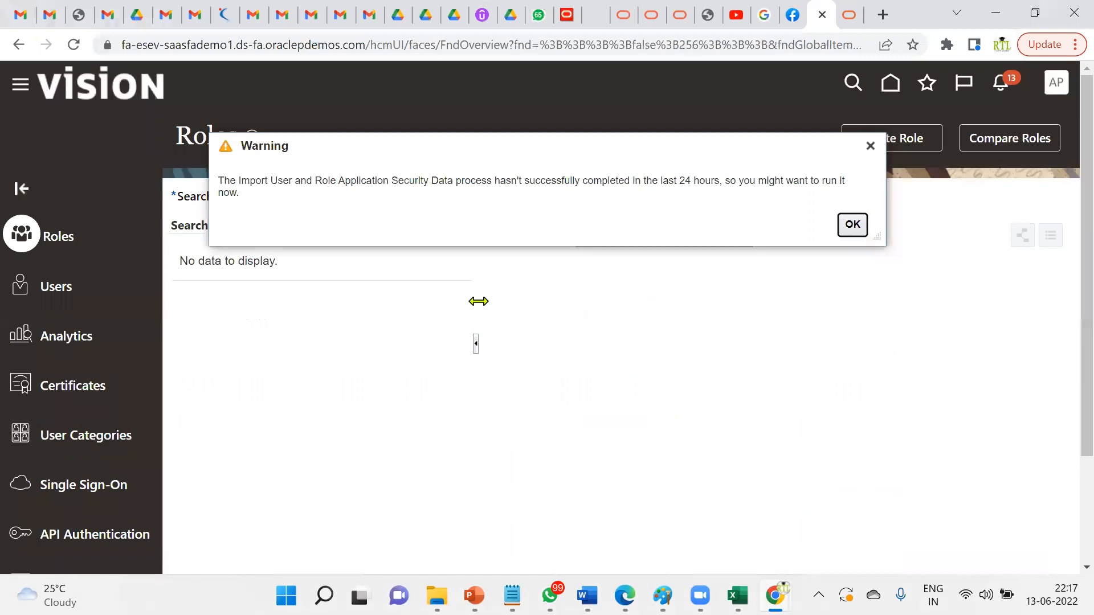
{"action": "left_click", "coordinate": [852, 223]}
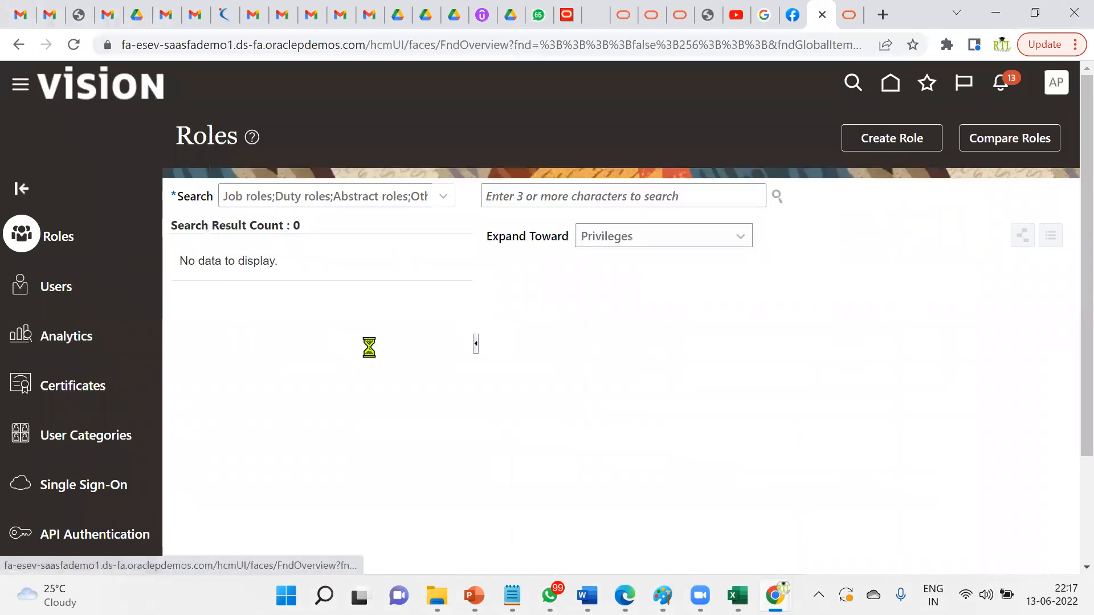
{"action": "left_click", "coordinate": [627, 199]}
{"action": "type", "text": "Malc"}
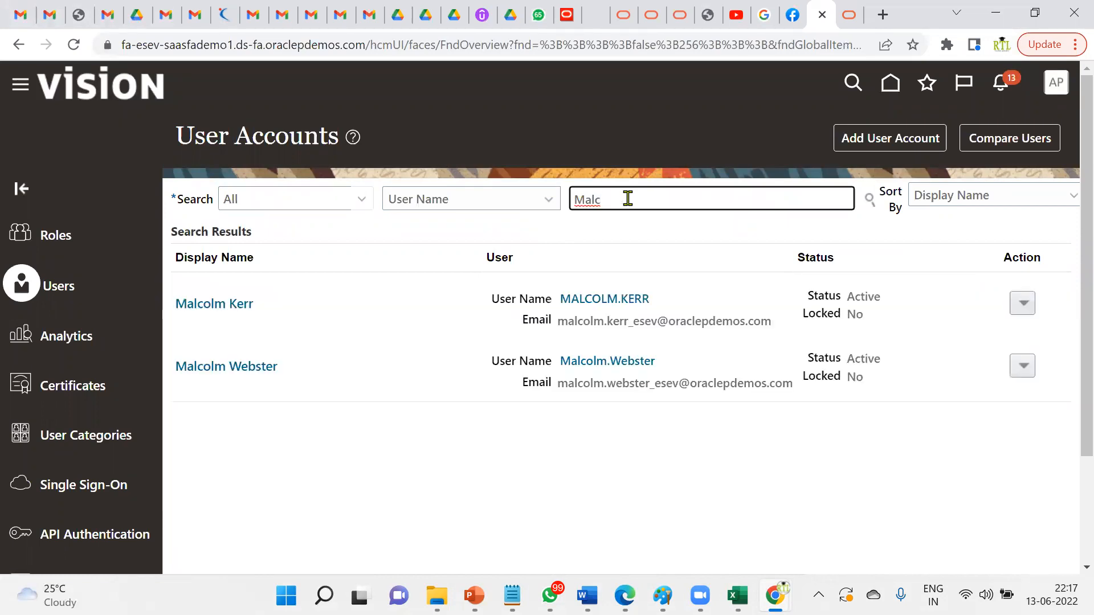
{"action": "left_click", "coordinate": [618, 365]}
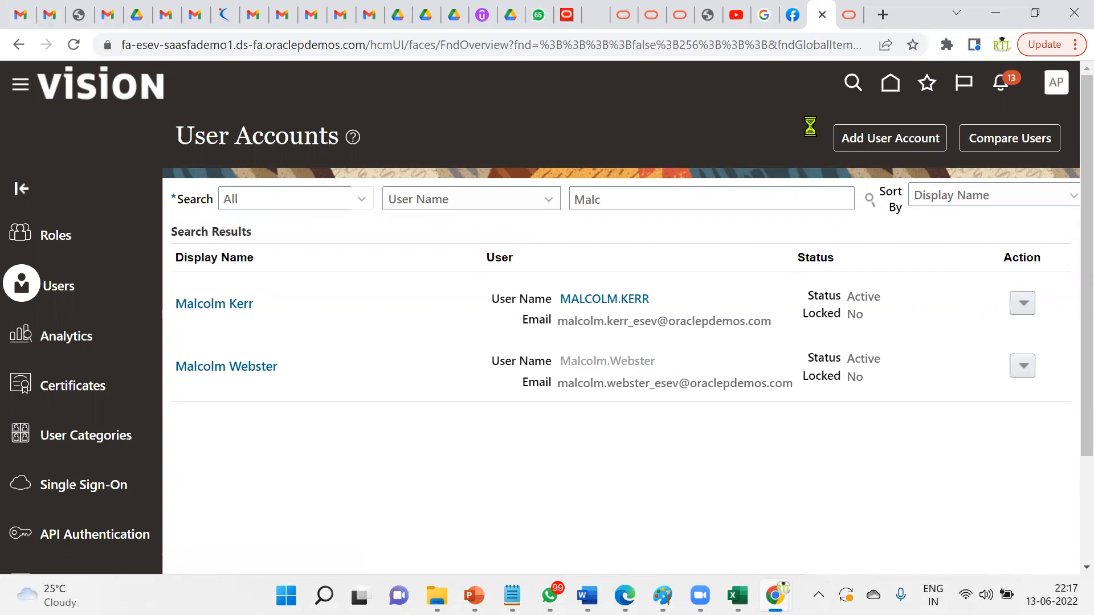
{"action": "left_click", "coordinate": [781, 142]}
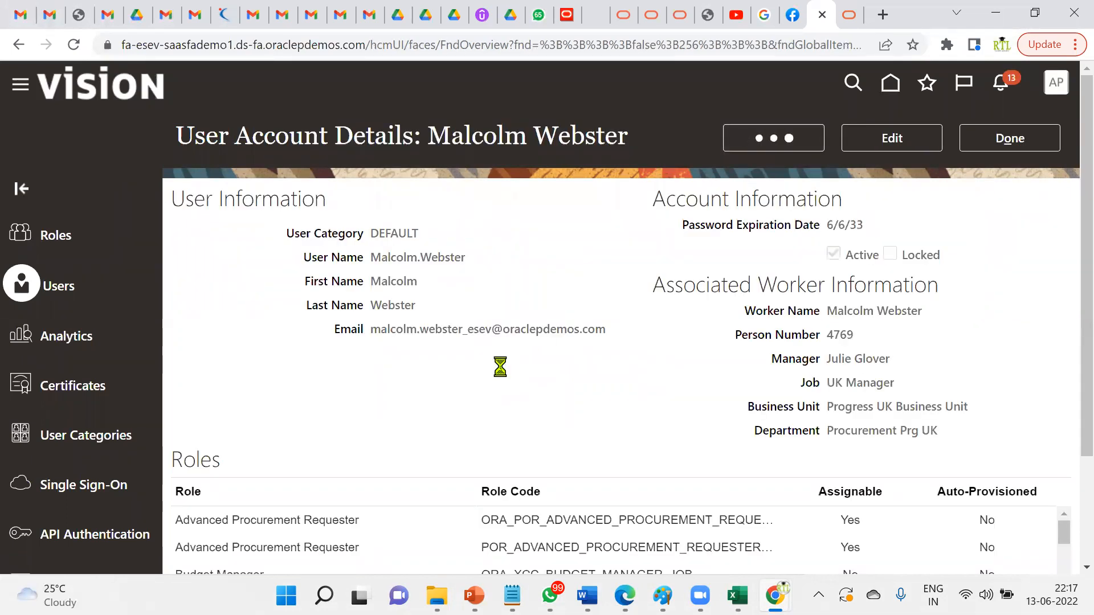
{"action": "left_click", "coordinate": [282, 279]}
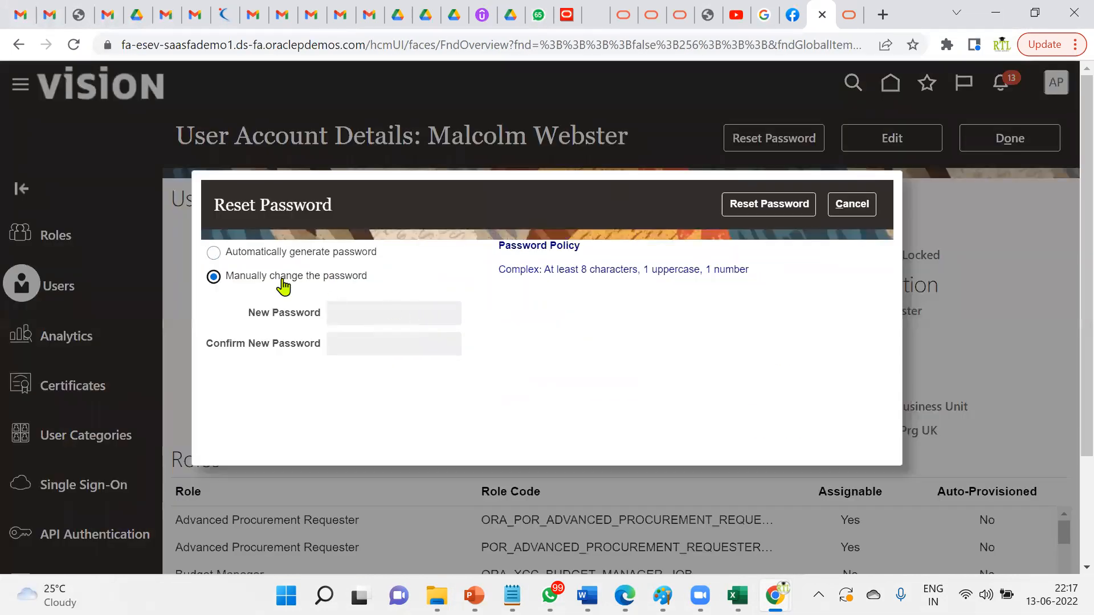
- Enter and confirm the approver's new password, apply the reset, and copy the user name
{"action": "left_click", "coordinate": [392, 312]}
{"action": "type", "text": "Wel••••••"}
{"action": "key", "text": "Tab"}
{"action": "type", "text": "•••••••••"}
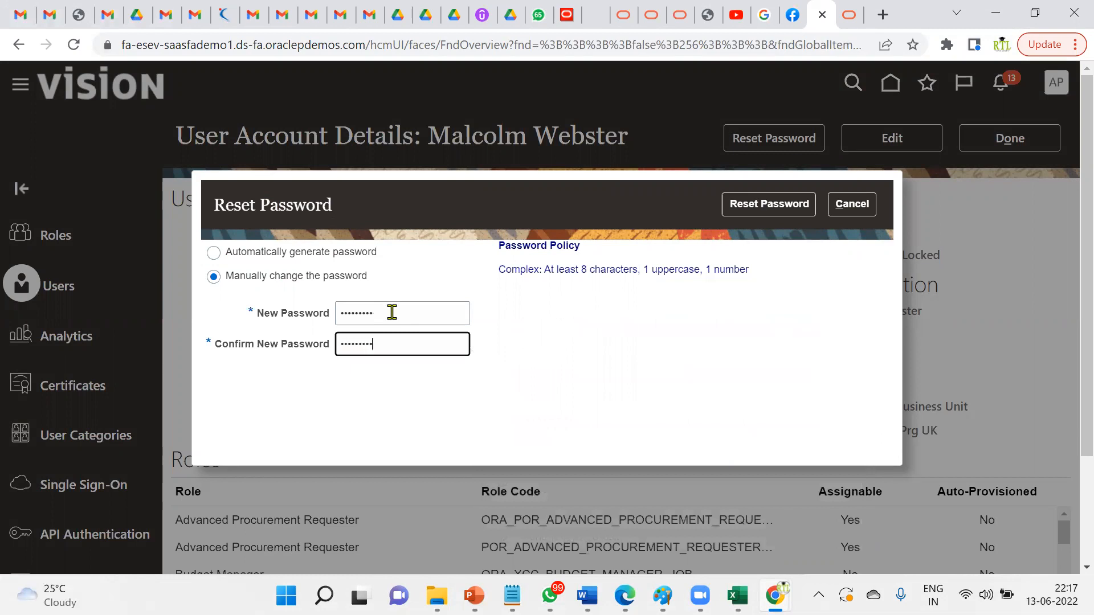
{"action": "left_click", "coordinate": [746, 210]}
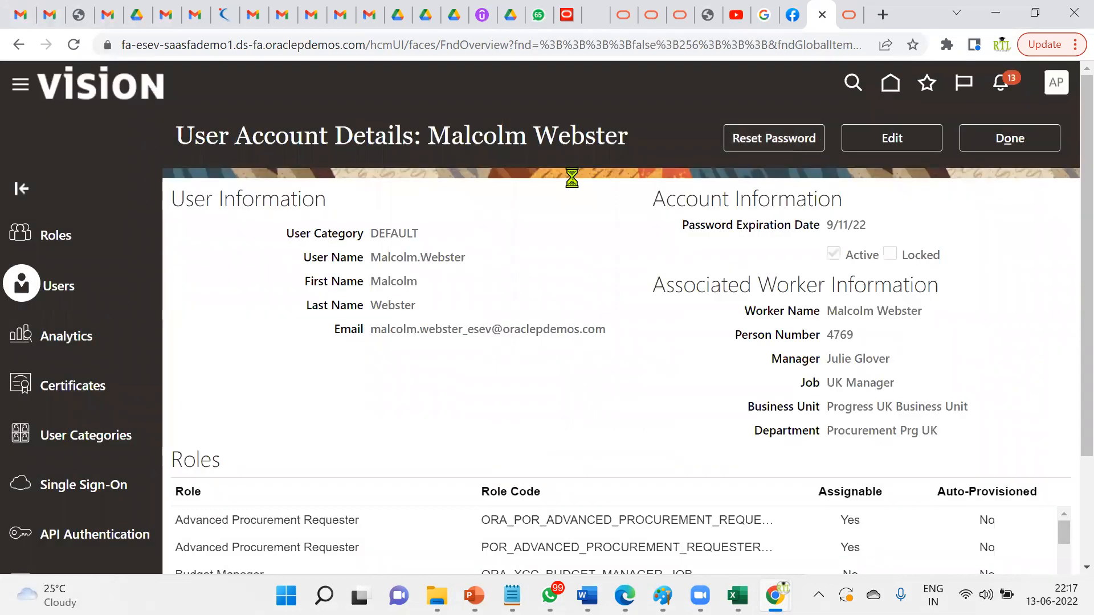
{"action": "double_click", "coordinate": [405, 251]}
{"action": "key", "text": "ctrl+c"}
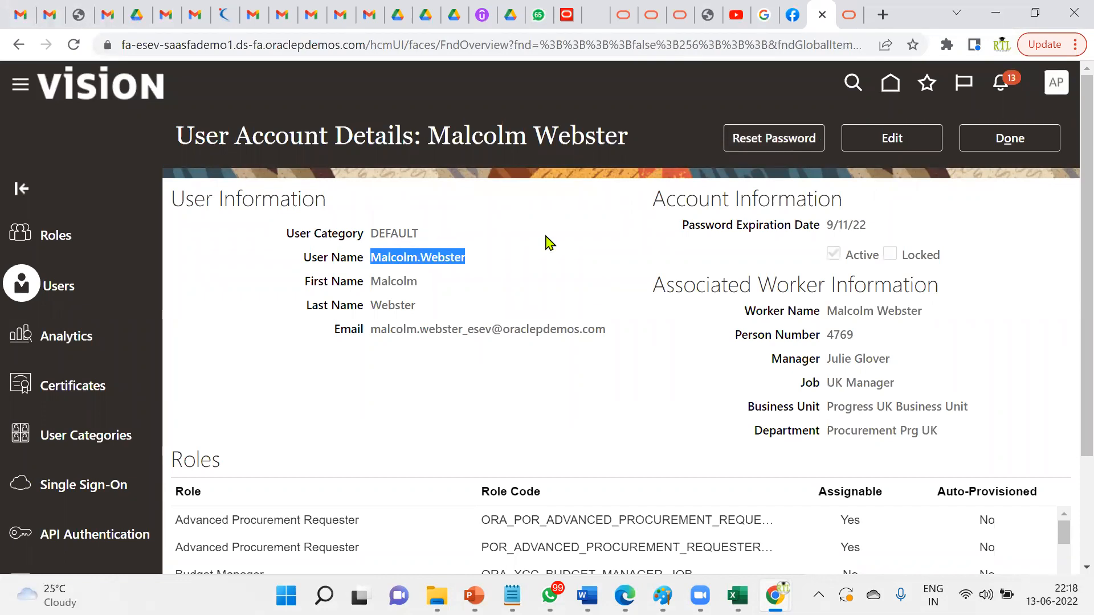
{"action": "left_click", "coordinate": [1010, 137]}
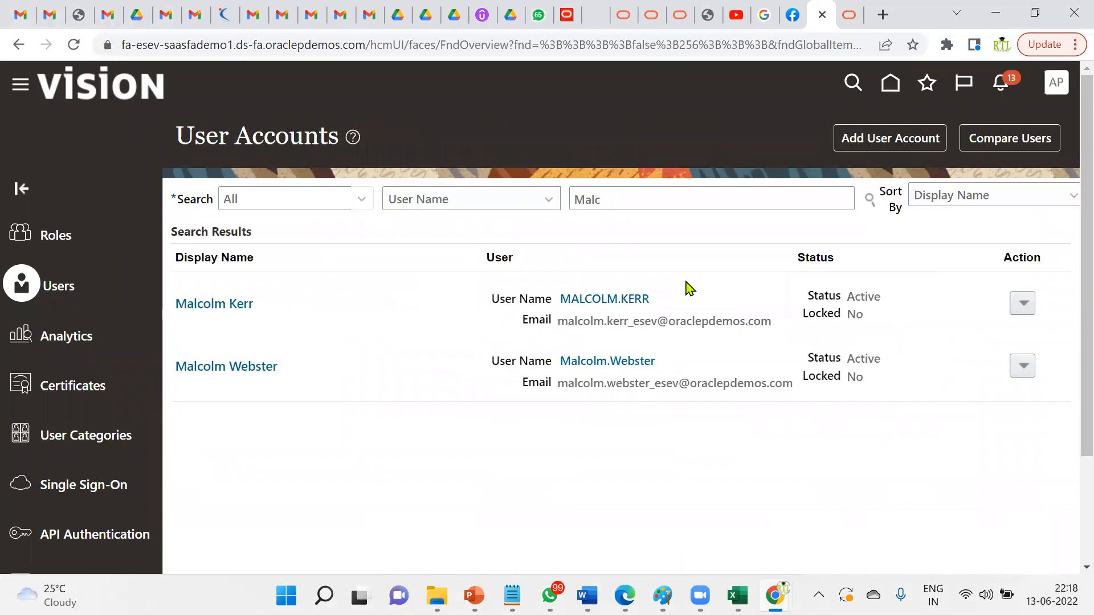
- Sign out and sign back in as the approver with the copied user name and new password
{"action": "left_click", "coordinate": [1055, 83]}
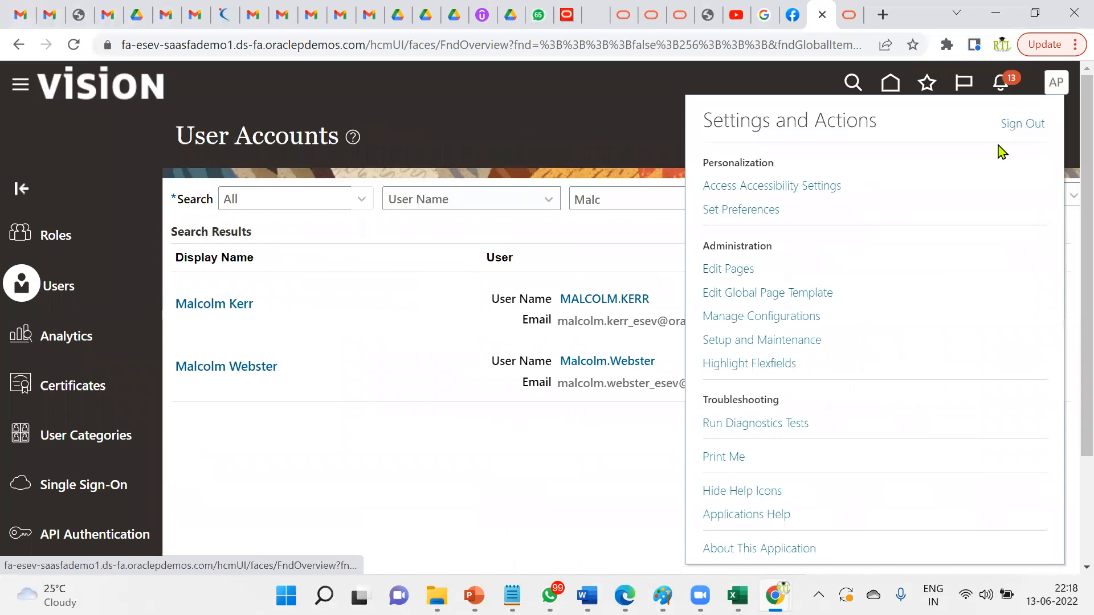
{"action": "left_click", "coordinate": [1017, 126]}
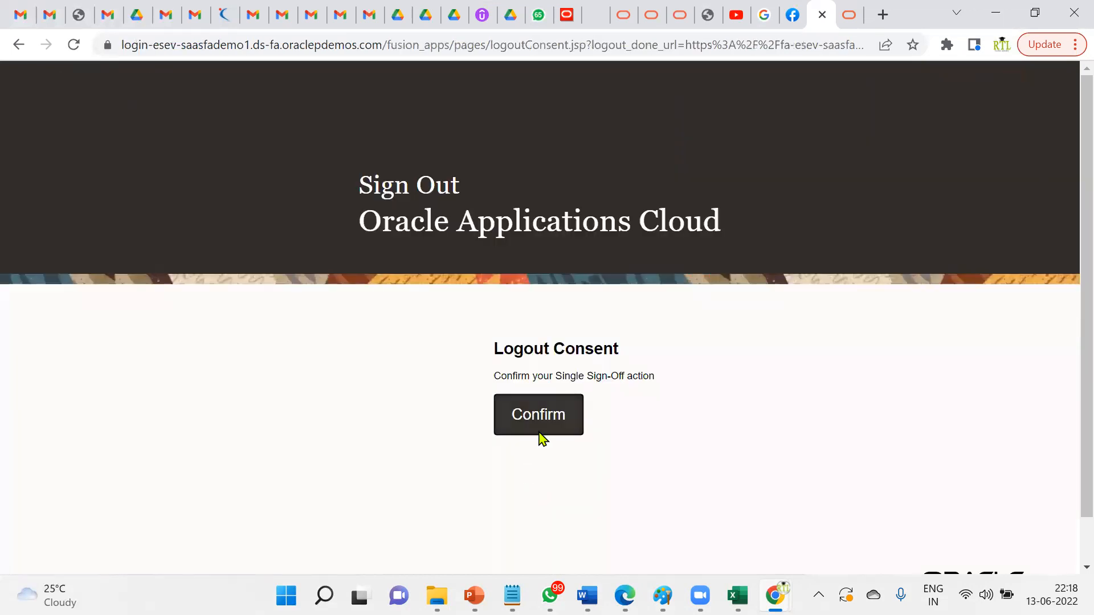
{"action": "left_click", "coordinate": [538, 432]}
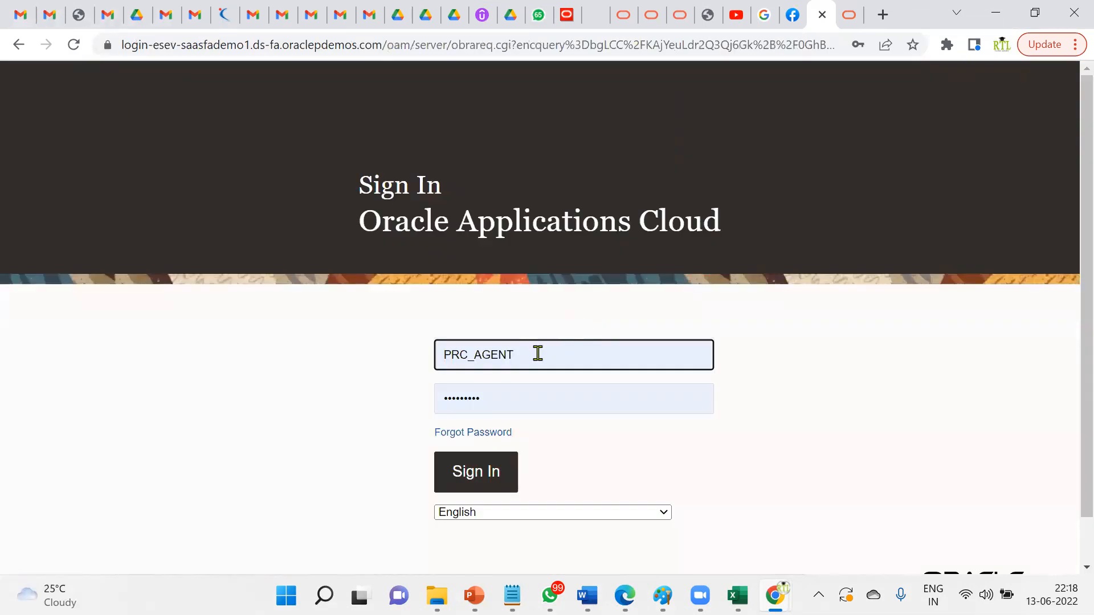
{"action": "left_click", "coordinate": [502, 355]}
{"action": "key", "text": "ctrl+v"}
{"action": "key", "text": "ctrl+a"}
{"action": "key", "text": "ctrl+v"}
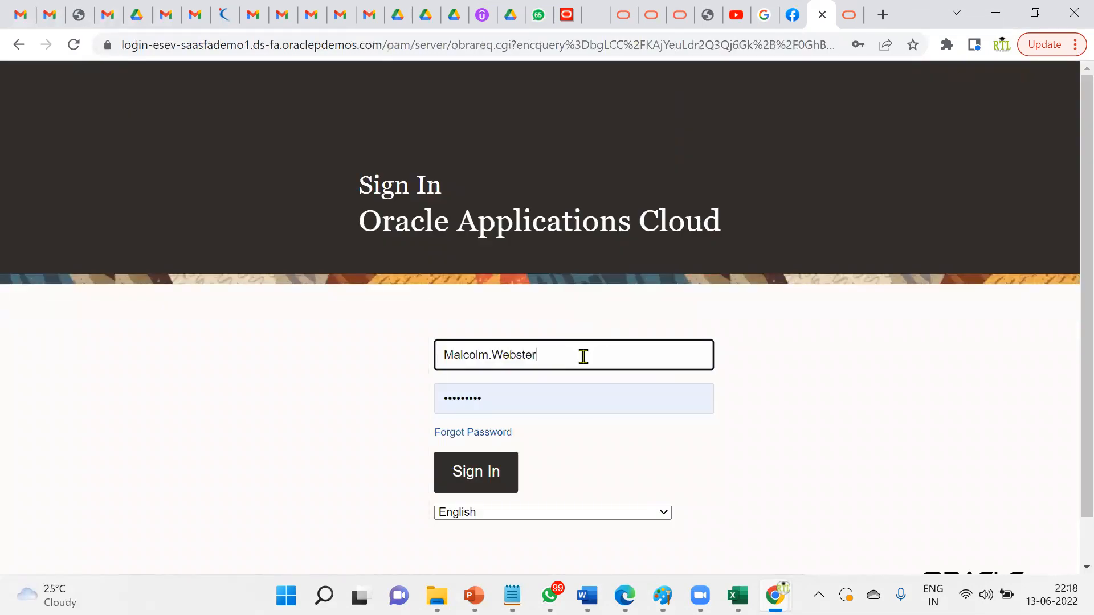
{"action": "key", "text": "Tab"}
{"action": "type", "text": "**"}
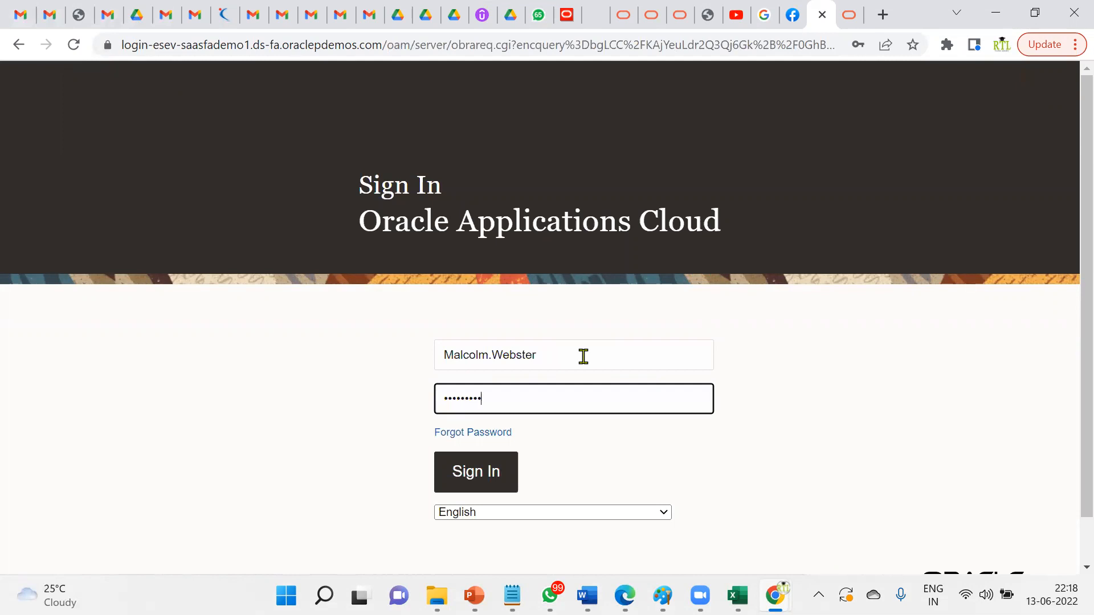
{"action": "left_click", "coordinate": [491, 474]}
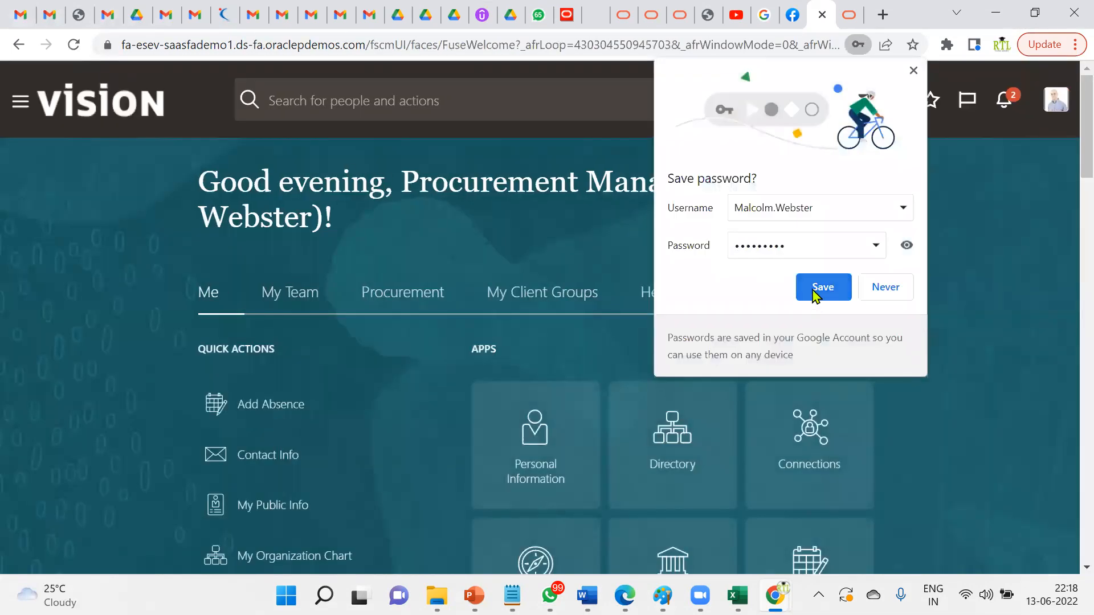
- Save the browser login, then approve NOKIA Mobile's change request 74040 from notifications
{"action": "left_click", "coordinate": [815, 291]}
{"action": "left_click", "coordinate": [1005, 102]}
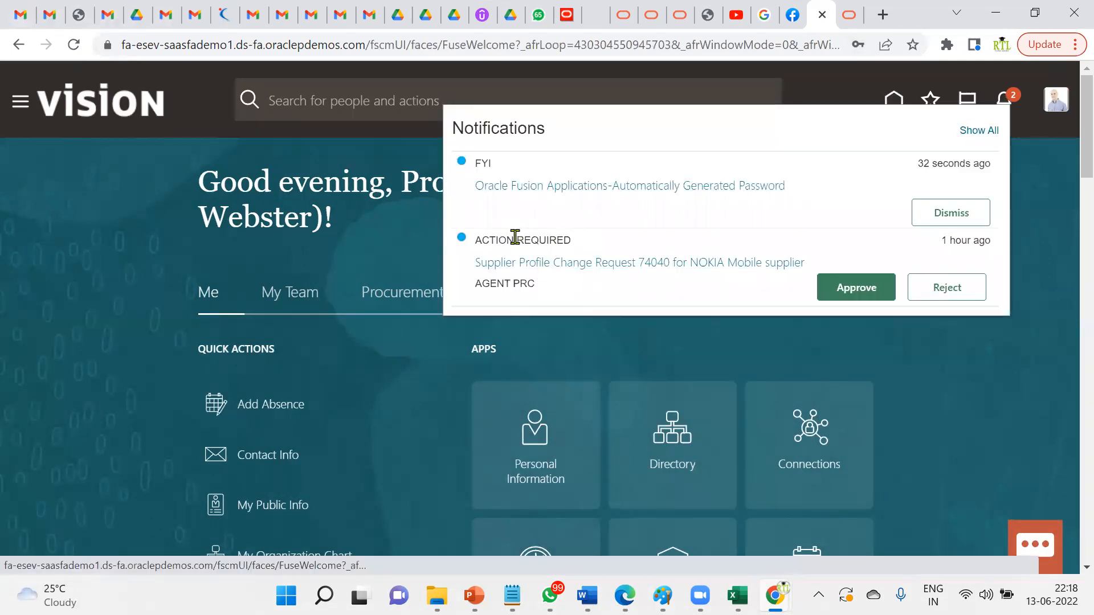
{"action": "triple_click", "coordinate": [515, 237]}
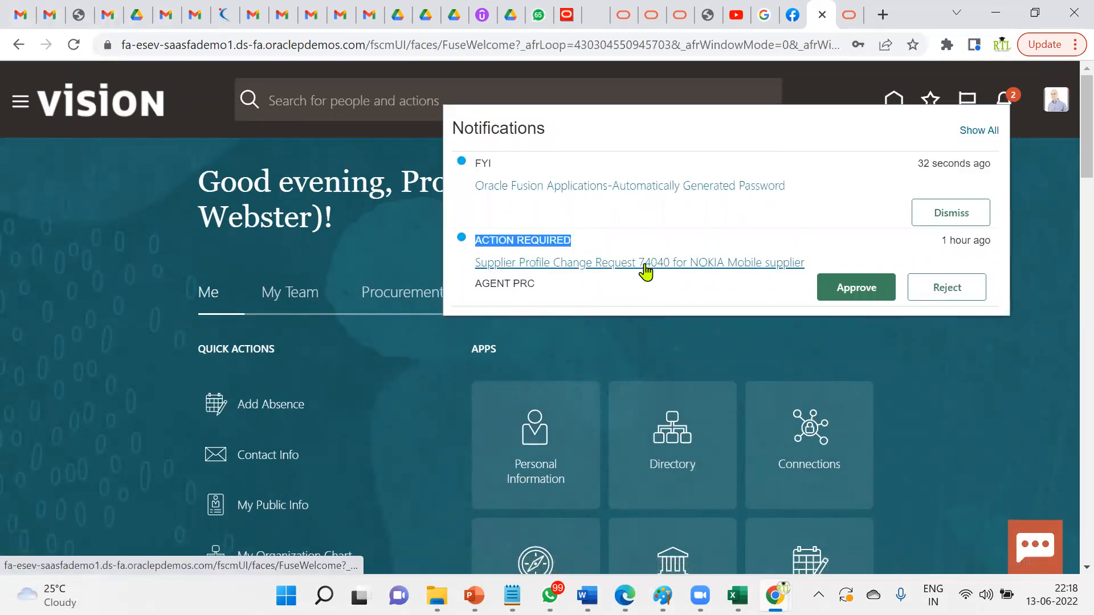
{"action": "left_click", "coordinate": [865, 286]}
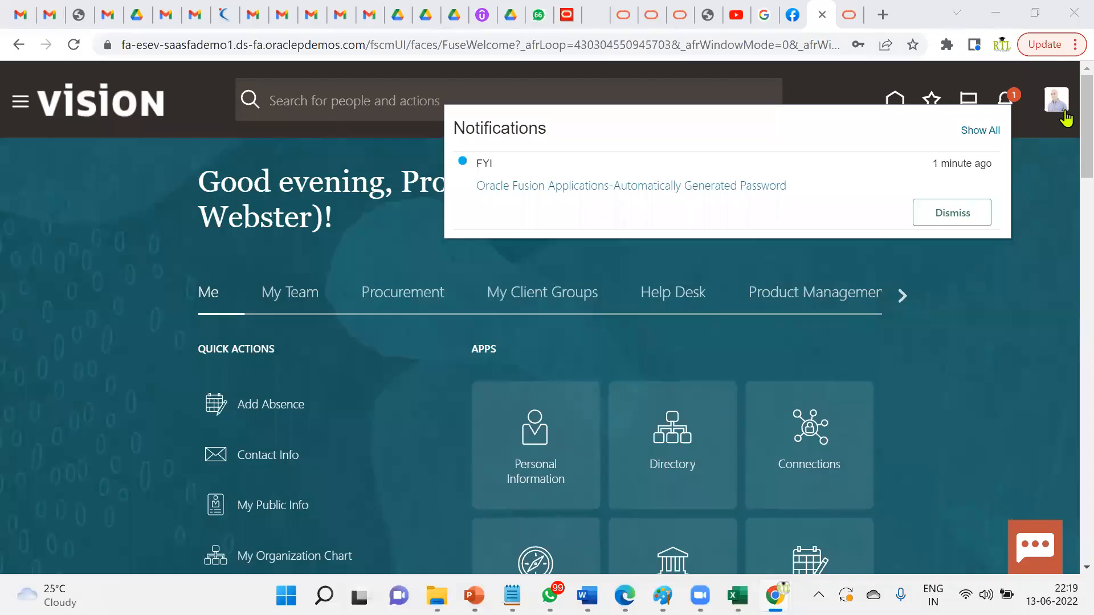
- Sign out of Oracle Fusion Cloud
{"action": "left_click", "coordinate": [1039, 191]}
{"action": "left_click", "coordinate": [1031, 141]}
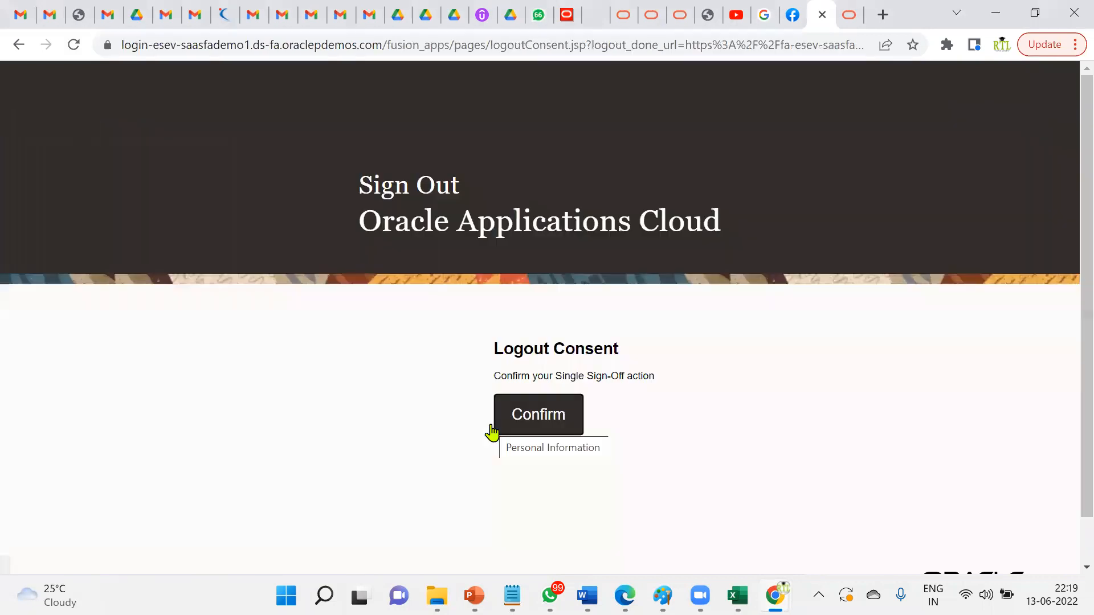
{"action": "left_click", "coordinate": [532, 427]}
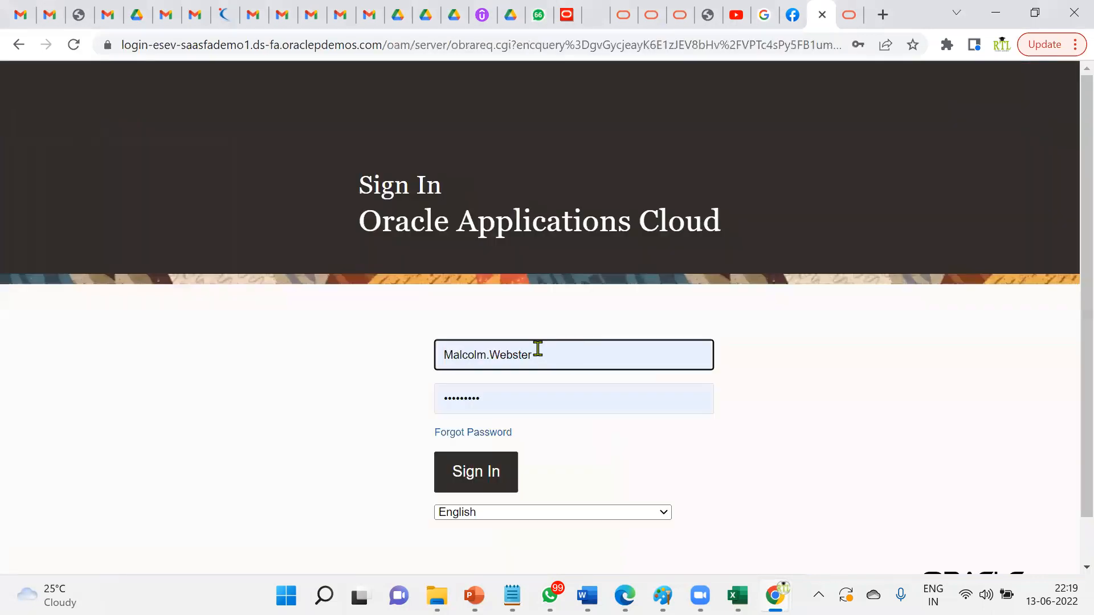
- Sign back in with the saved PRC_AGENT procurement agent login
{"action": "left_click", "coordinate": [535, 350]}
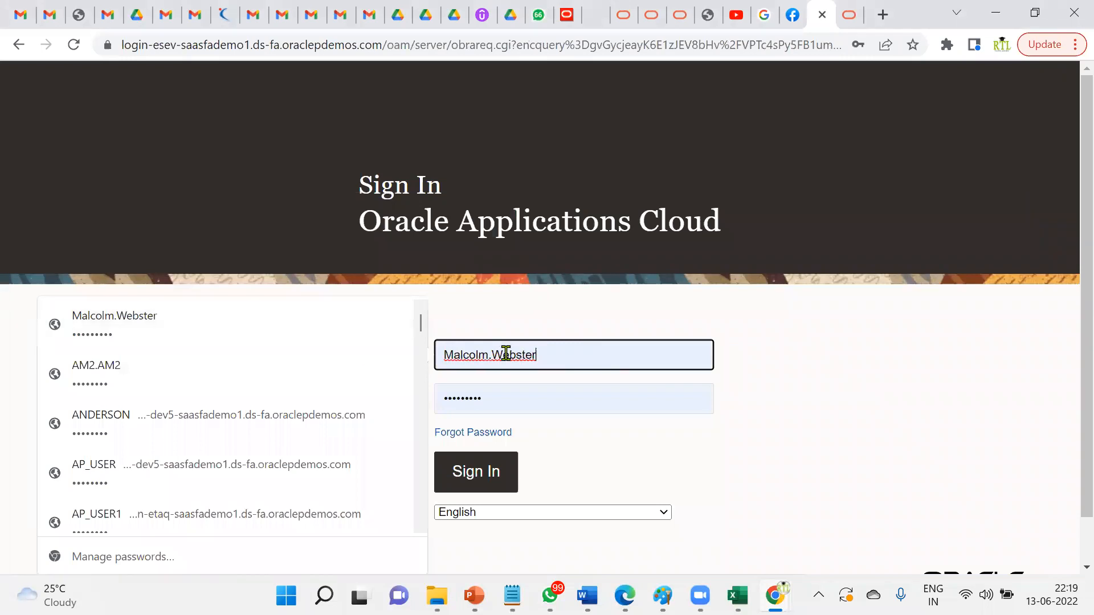
{"action": "key", "text": "ctrl+a"}
{"action": "type", "text": "pe"}
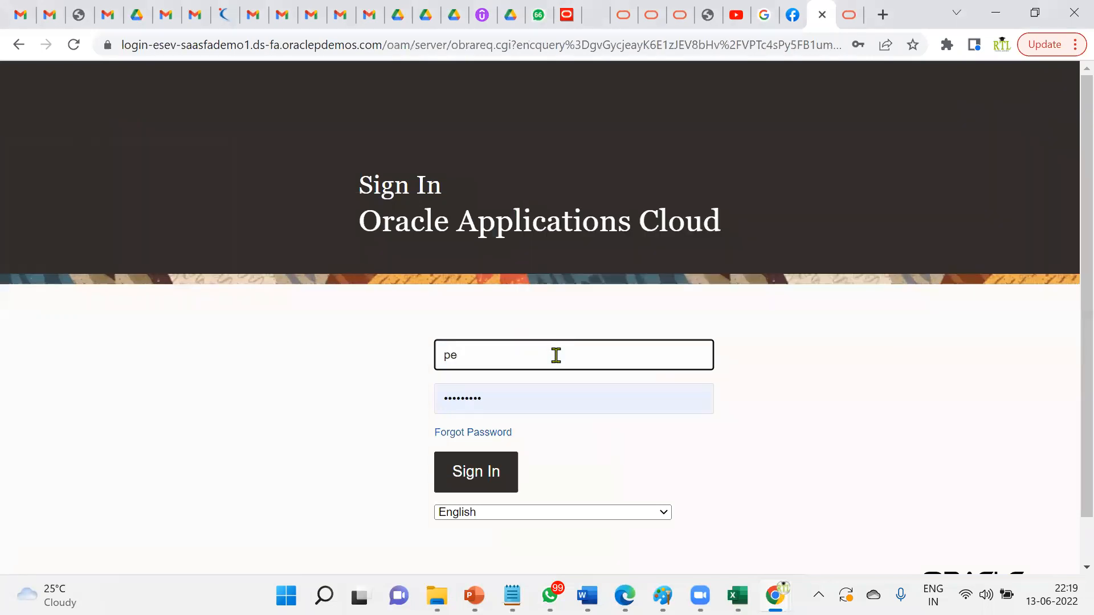
{"action": "key", "text": "BackSpace"}
{"action": "type", "text": "r"}
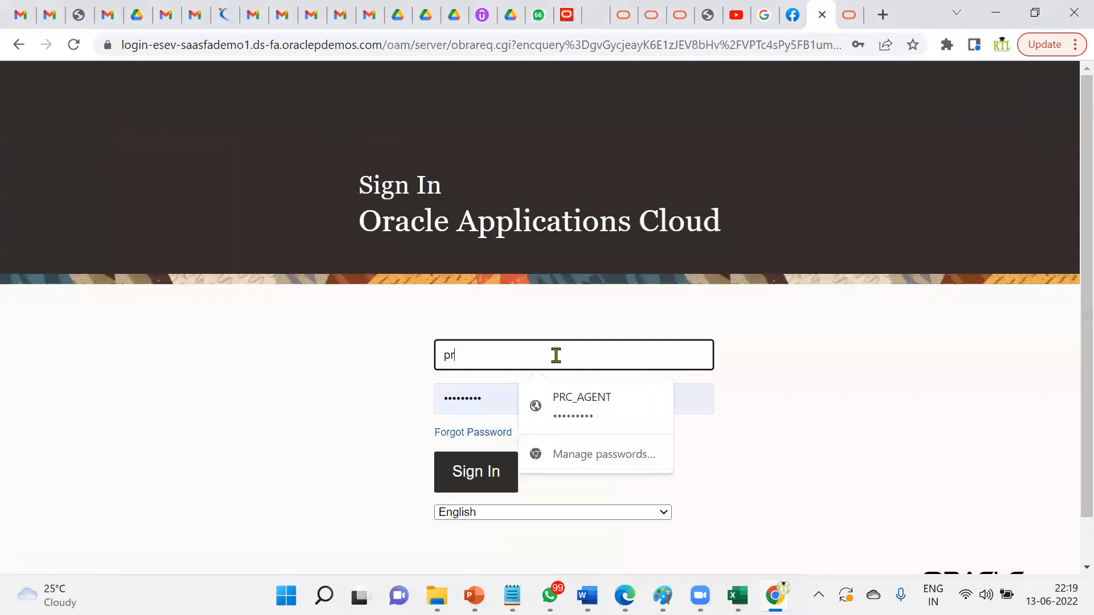
{"action": "left_click", "coordinate": [567, 405]}
{"action": "left_click", "coordinate": [442, 484]}
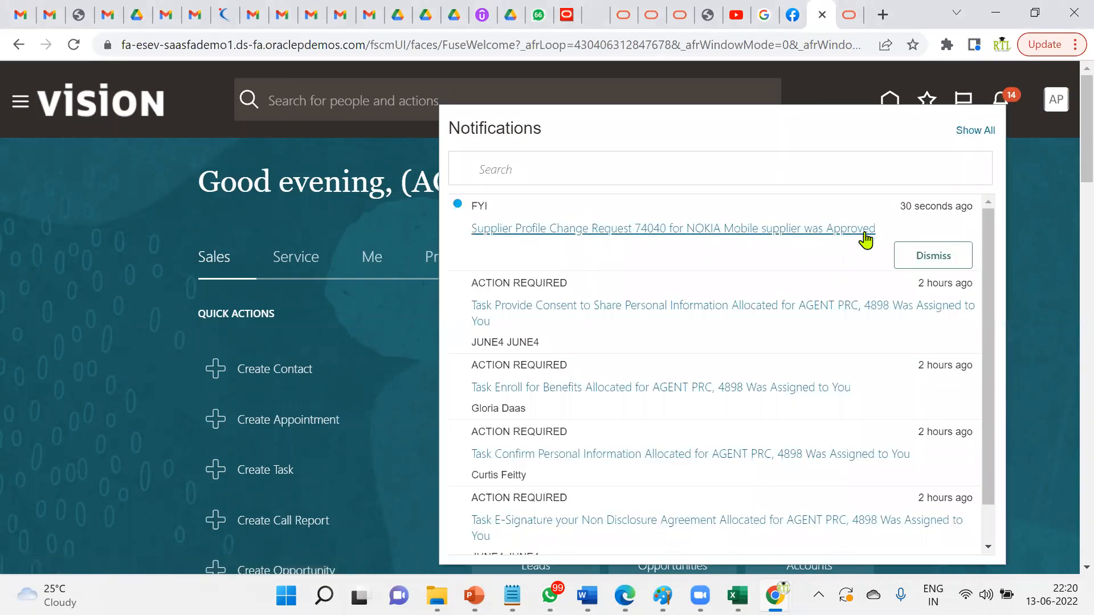
- Go full screen and open Procurement > Suppliers, then its Manage Suppliers task
{"action": "left_click", "coordinate": [20, 103]}
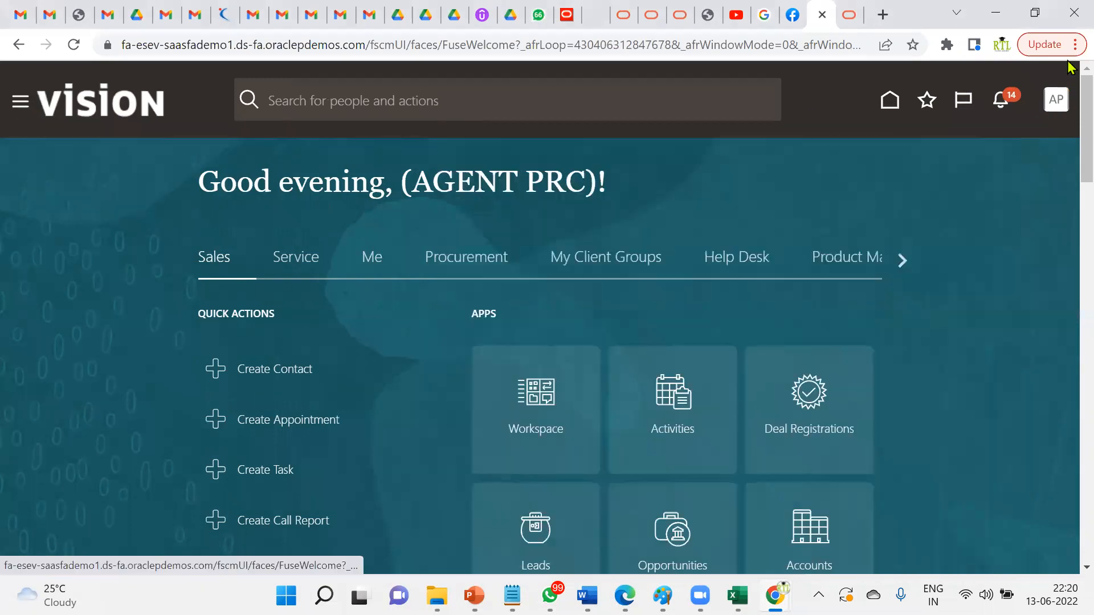
{"action": "left_click", "coordinate": [1074, 45]}
{"action": "left_click", "coordinate": [1067, 234]}
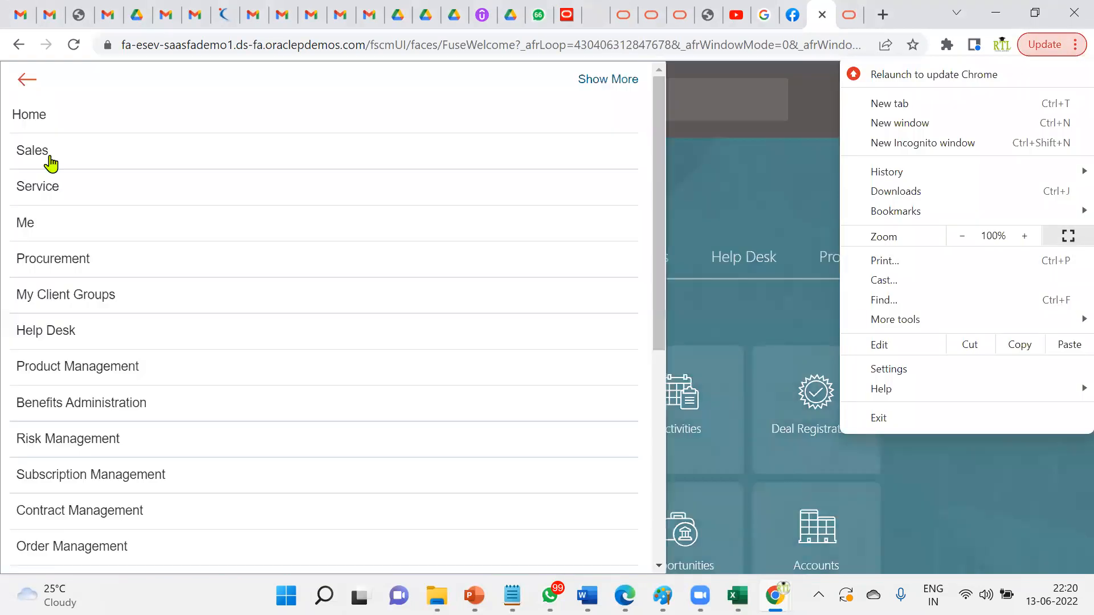
{"action": "left_click", "coordinate": [106, 195]}
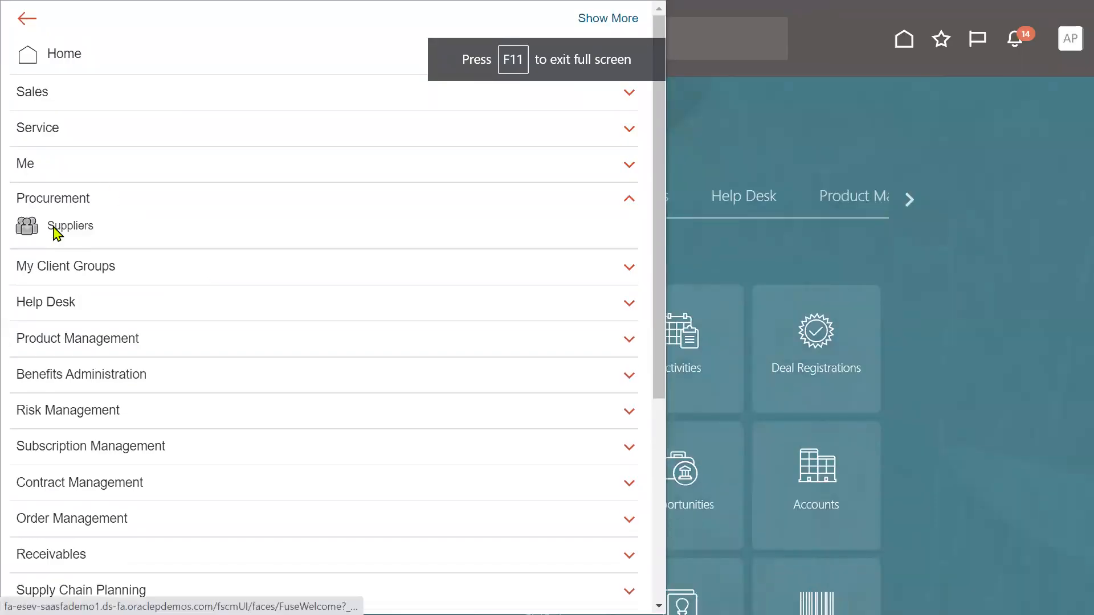
{"action": "left_click", "coordinate": [54, 228]}
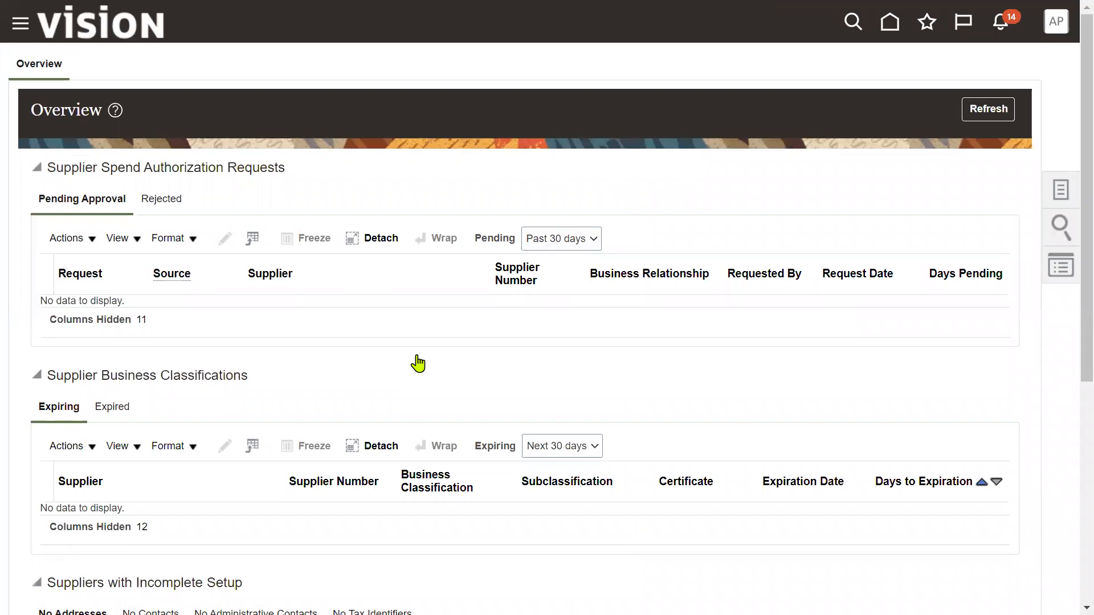
{"action": "left_click", "coordinate": [1065, 196]}
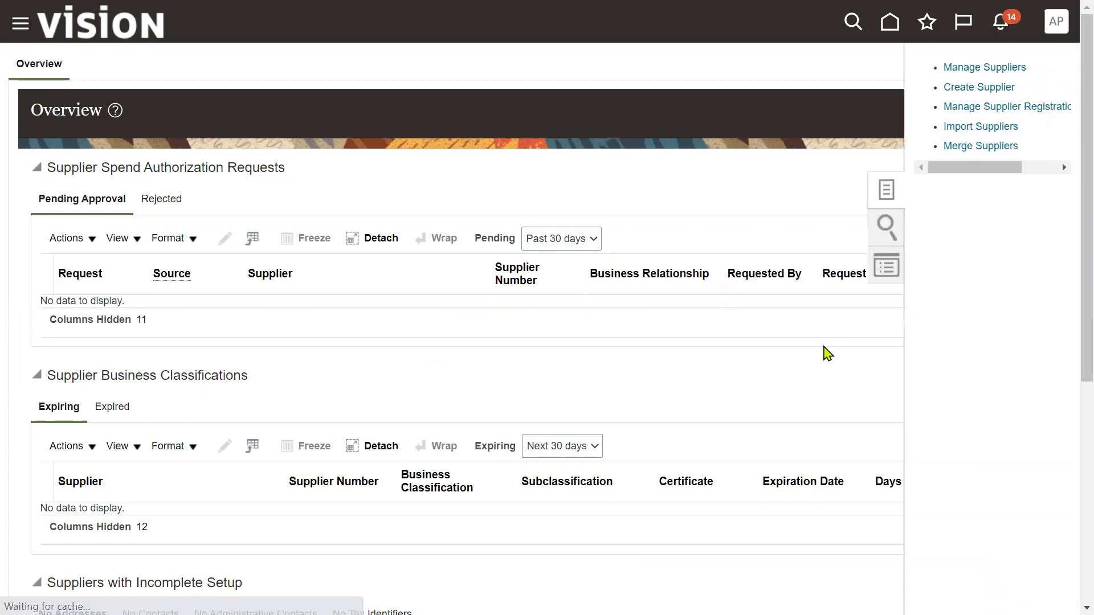
{"action": "left_click", "coordinate": [977, 68]}
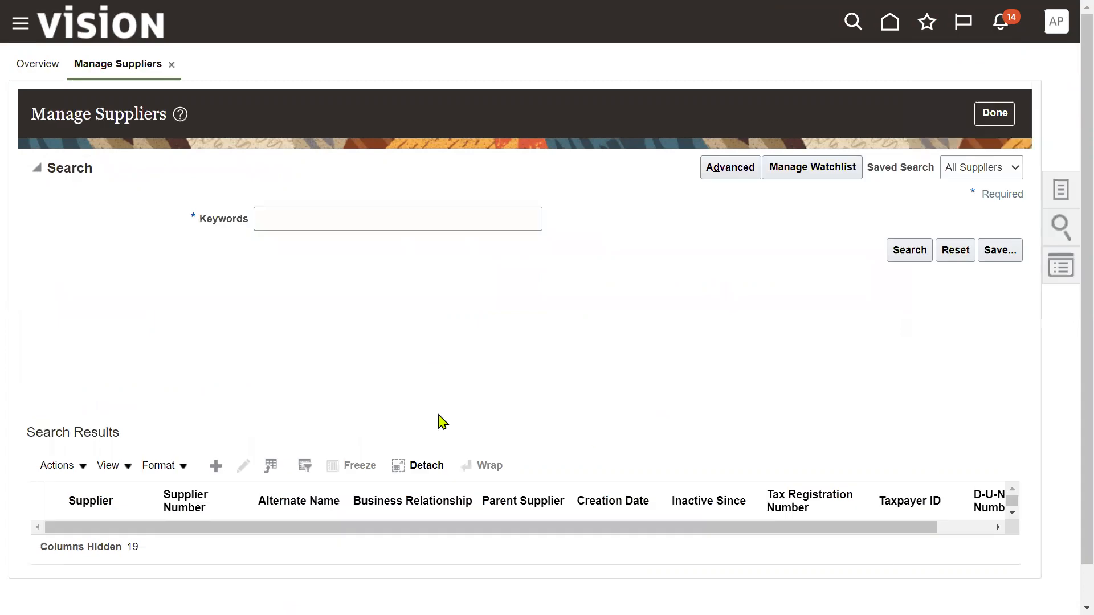
- Search suppliers for 'NOKIA' and open the NOKIA Mobile record in edit mode
{"action": "left_click", "coordinate": [362, 218]}
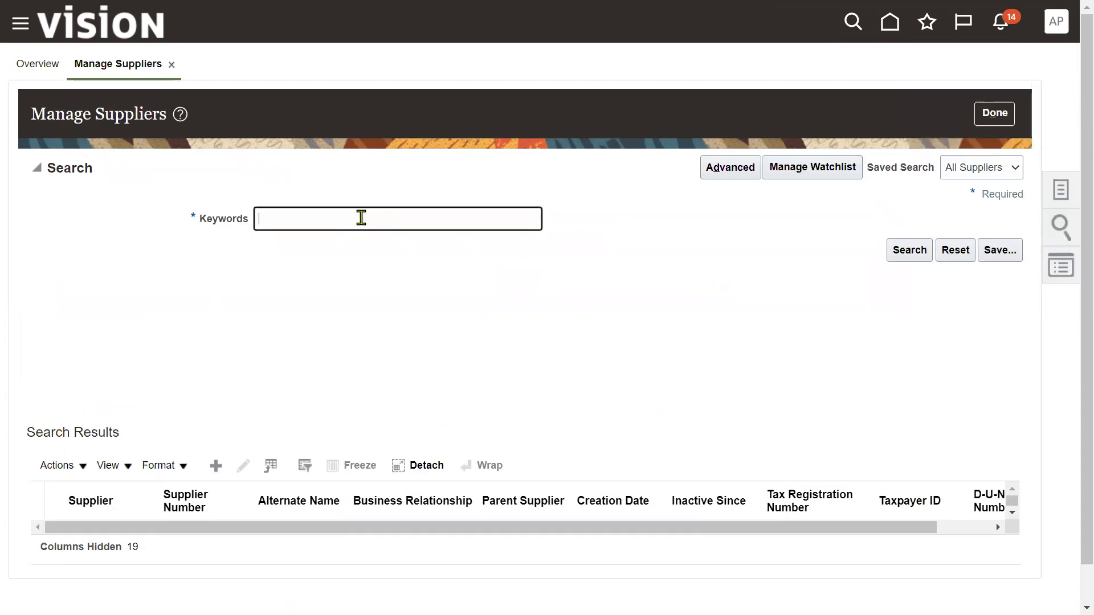
{"action": "type", "text": "NOKIA"}
{"action": "key", "text": "Return"}
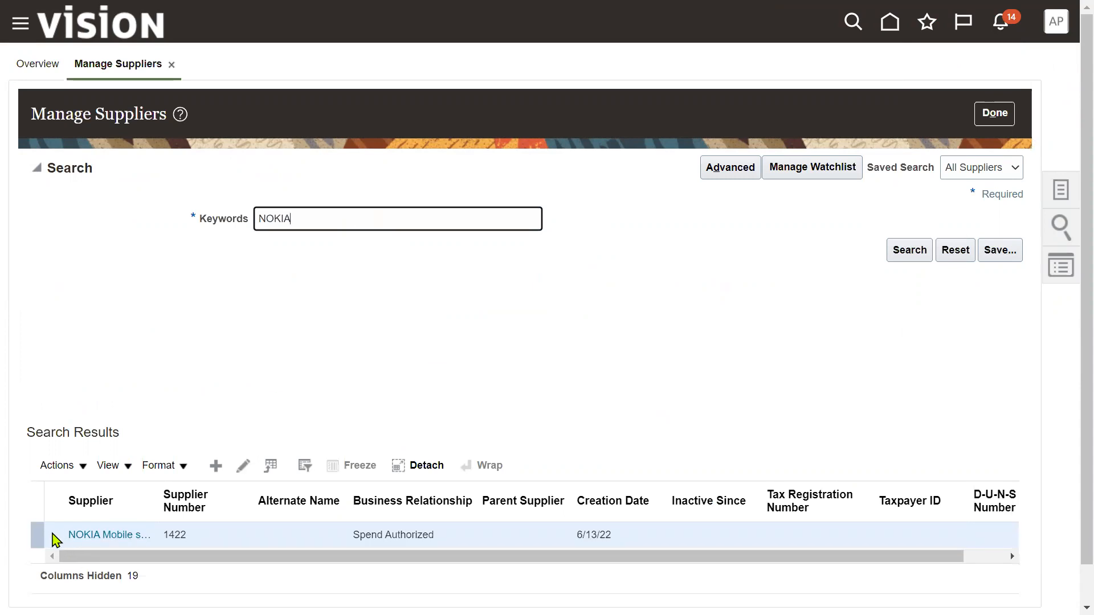
{"action": "left_click", "coordinate": [108, 537]}
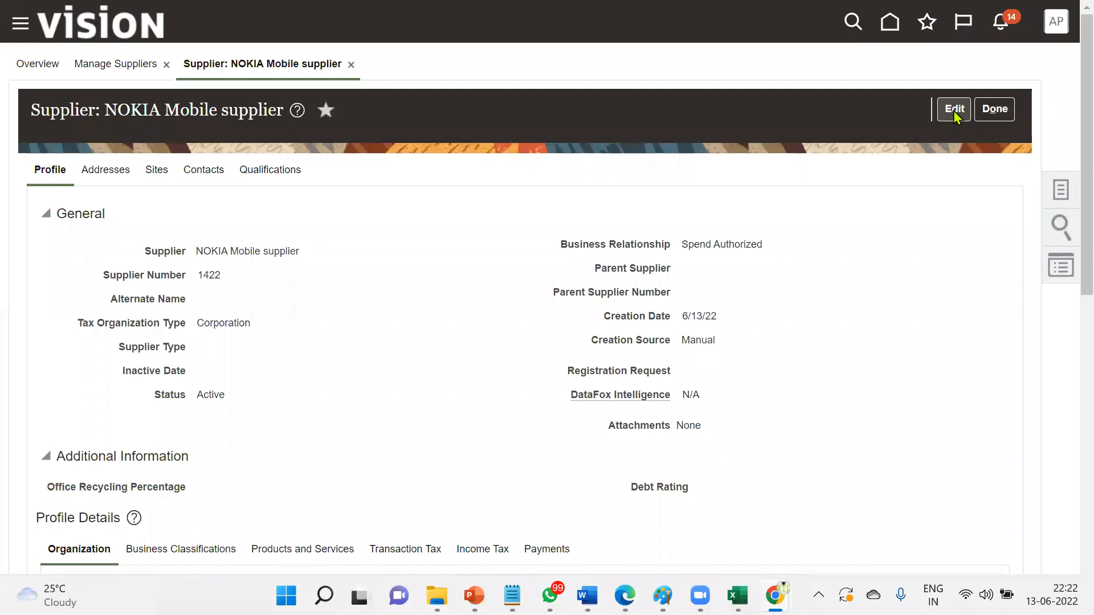
{"action": "left_click", "coordinate": [954, 111]}
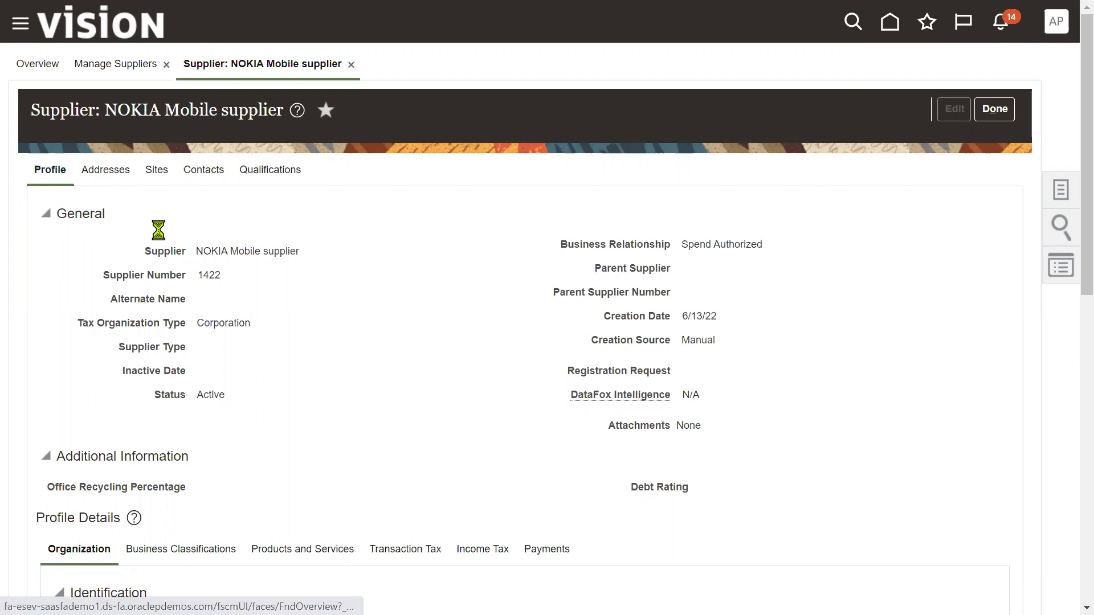
- From the Addresses and Sites tabs, launch Create Site for NOKIA Mobile
{"action": "left_click", "coordinate": [106, 177]}
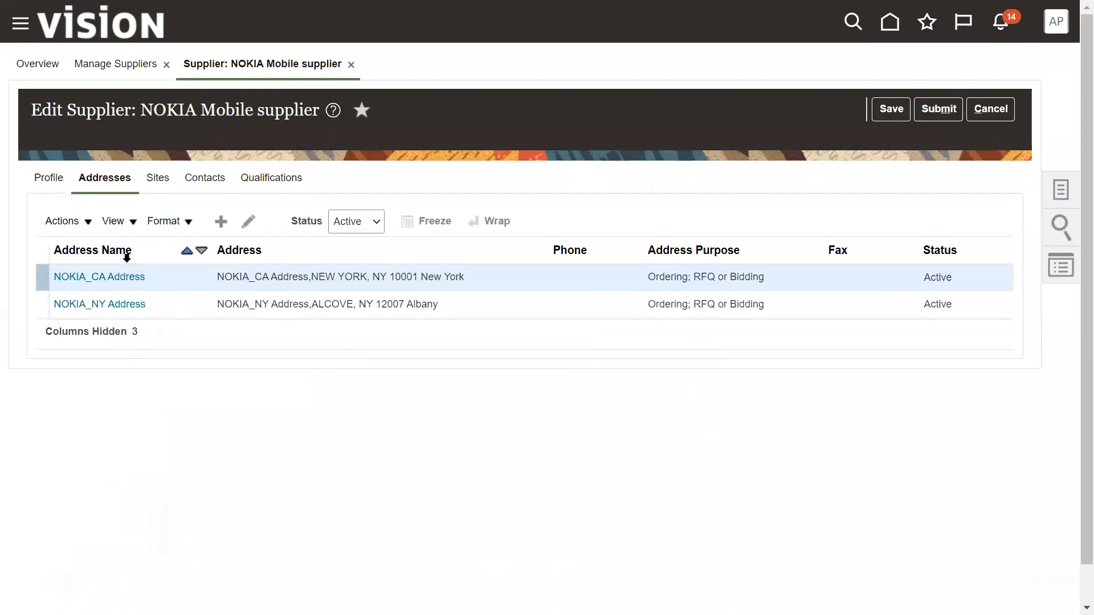
{"action": "left_click", "coordinate": [162, 181]}
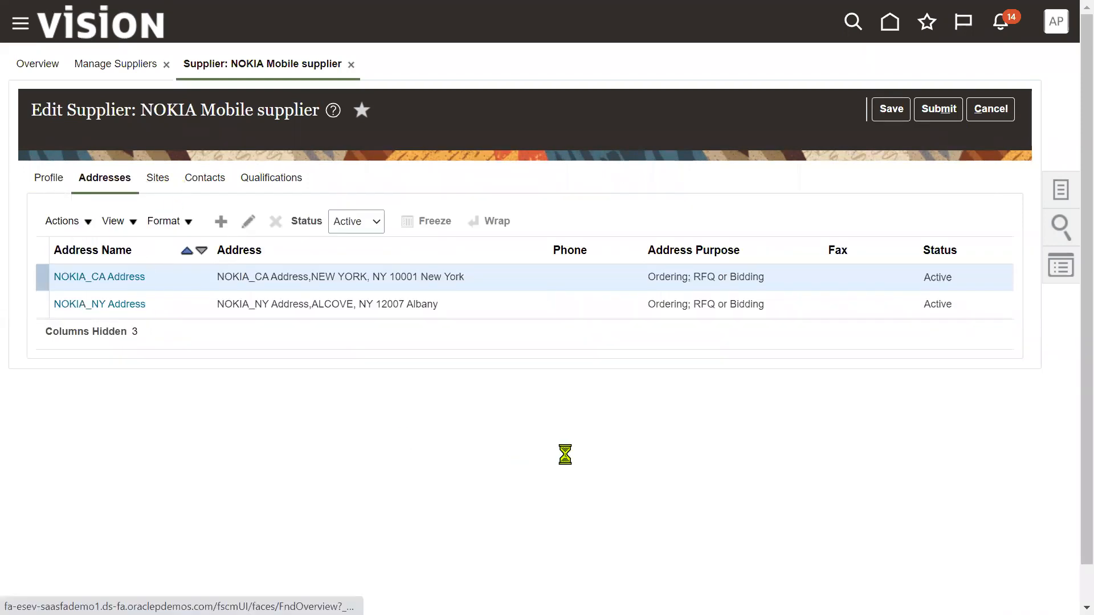
{"action": "left_click", "coordinate": [223, 222]}
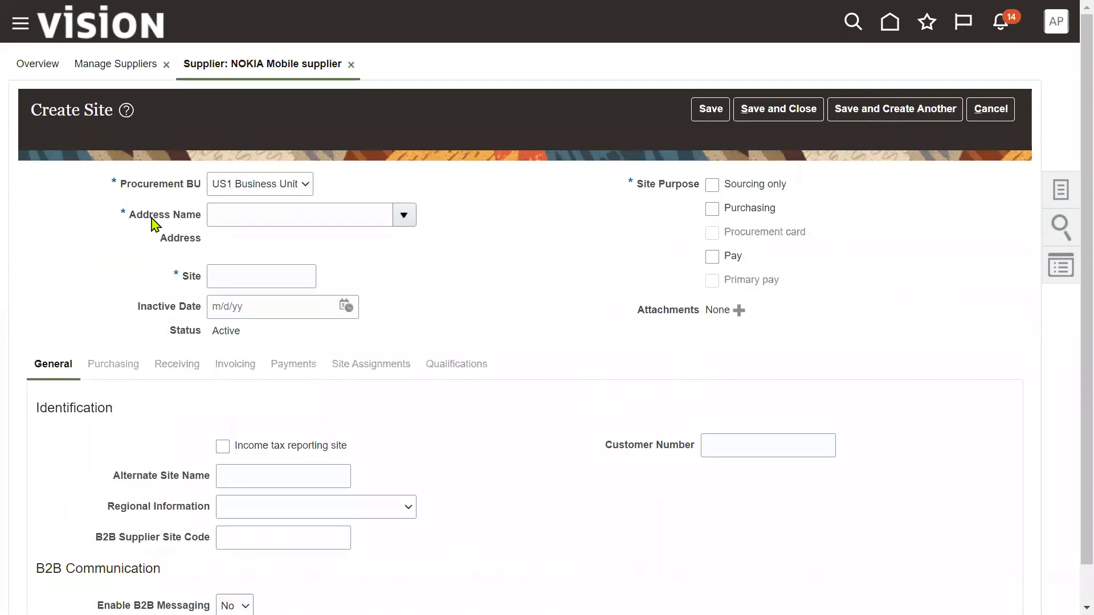
- Create NOKIA_NY Site on NOKIA_NY Address with Purchasing and Pay purposes and save it
{"action": "left_click", "coordinate": [407, 218]}
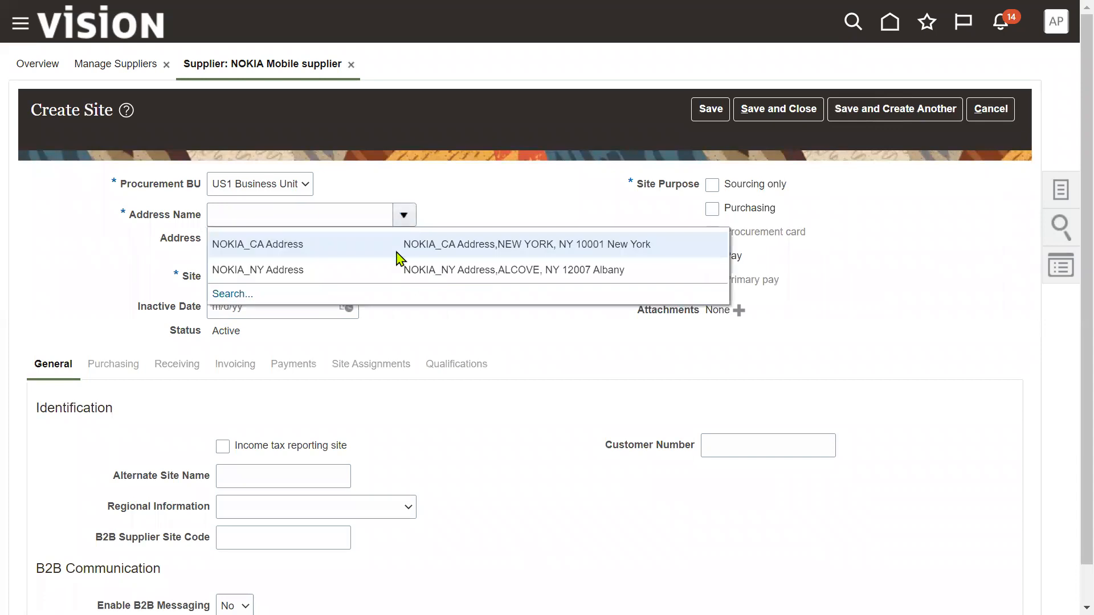
{"action": "left_click", "coordinate": [296, 270]}
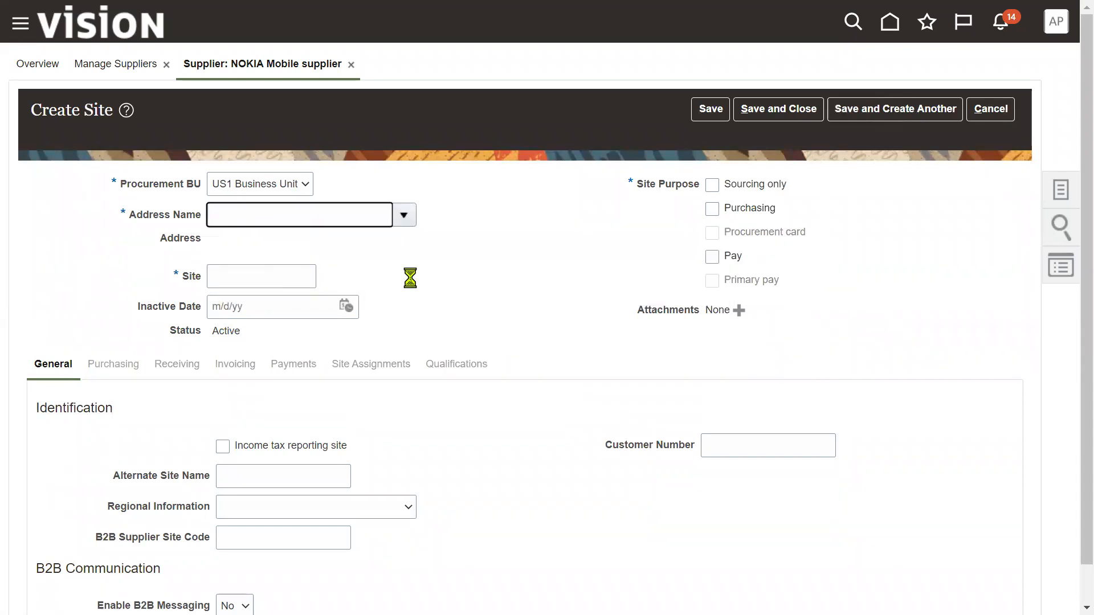
{"action": "left_click_drag", "start_coordinate": [266, 276], "coordinate": [298, 275]}
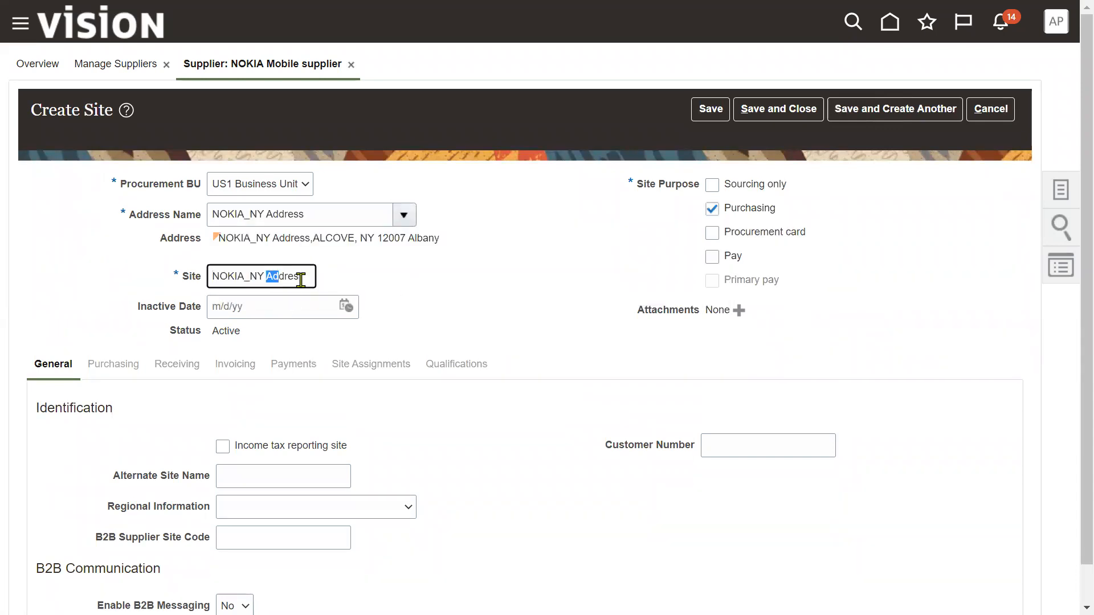
{"action": "type", "text": "Site"}
{"action": "left_click", "coordinate": [715, 261]}
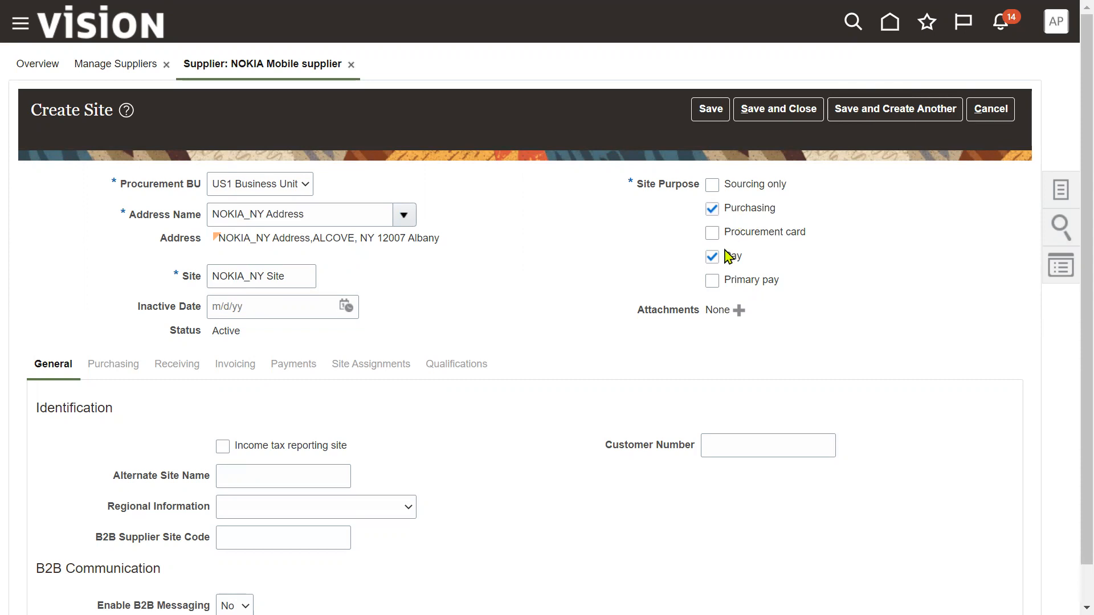
{"action": "left_click", "coordinate": [717, 114]}
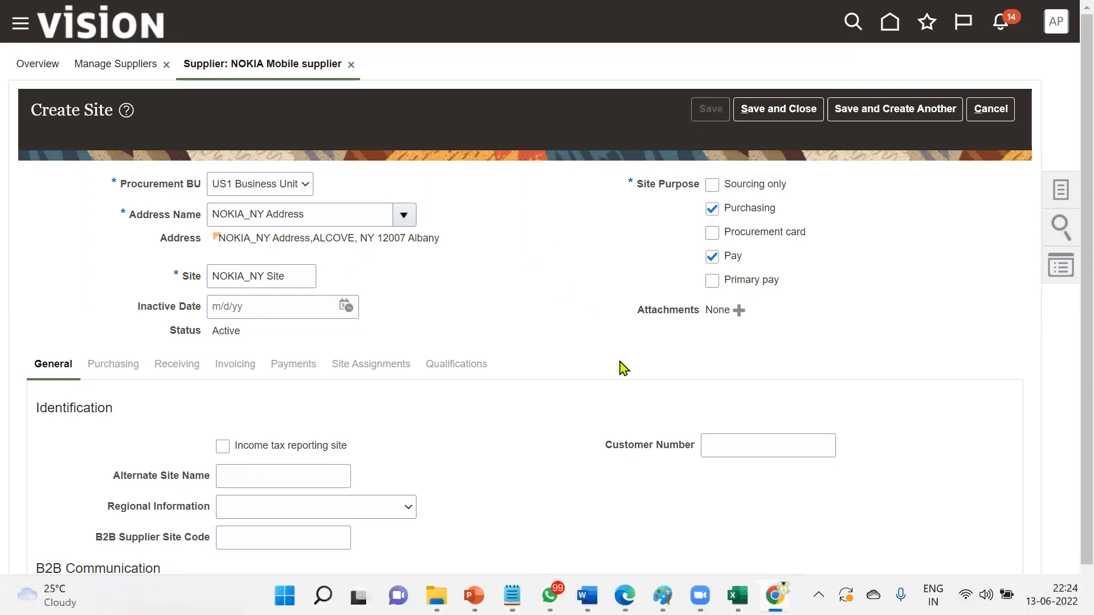
- Advance the Supplier Model slideshow to reveal the Supplier Site BU Assignment step
{"action": "key", "text": "super+Tab"}
{"action": "key", "text": "Right"}
{"action": "key", "text": "Right"}
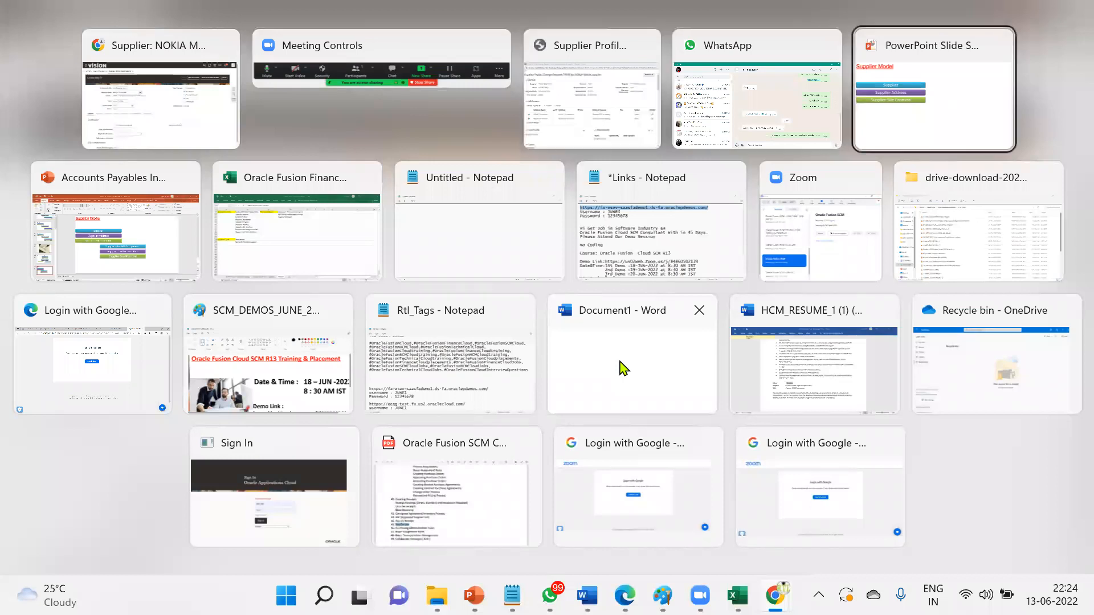
{"action": "key", "text": "Return"}
{"action": "left_click", "coordinate": [527, 404]}
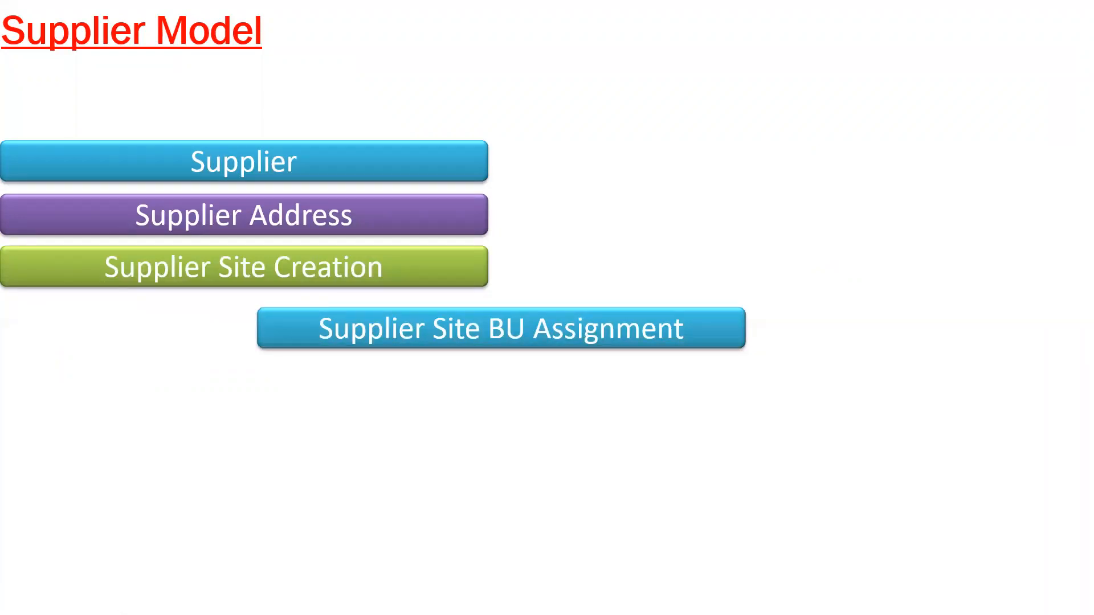
- Return to the NOKIA_NY Site page and show its Site Assignments
{"action": "key", "text": "super+Tab"}
{"action": "key", "text": "Return"}
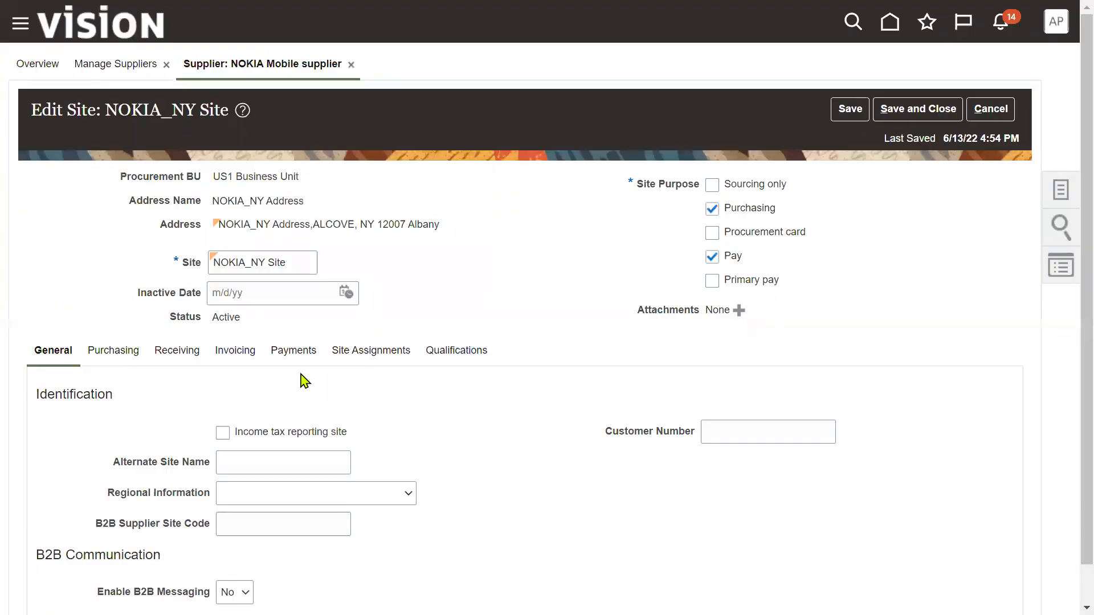
{"action": "left_click", "coordinate": [353, 357]}
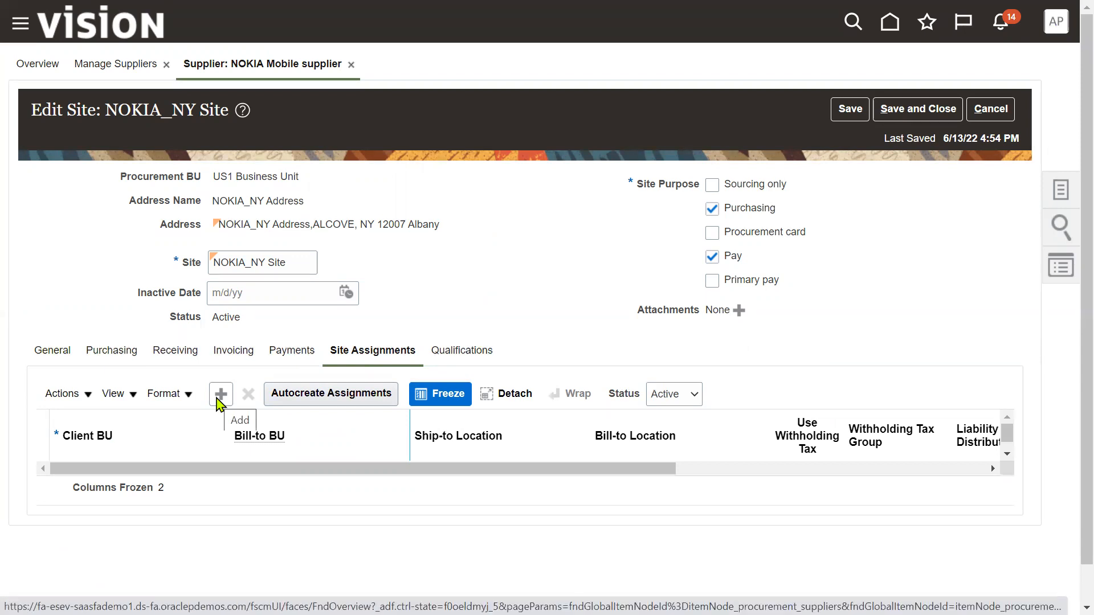
- Autocreate the UK and US1 business unit assignments, save, and close the site
{"action": "left_click", "coordinate": [297, 400]}
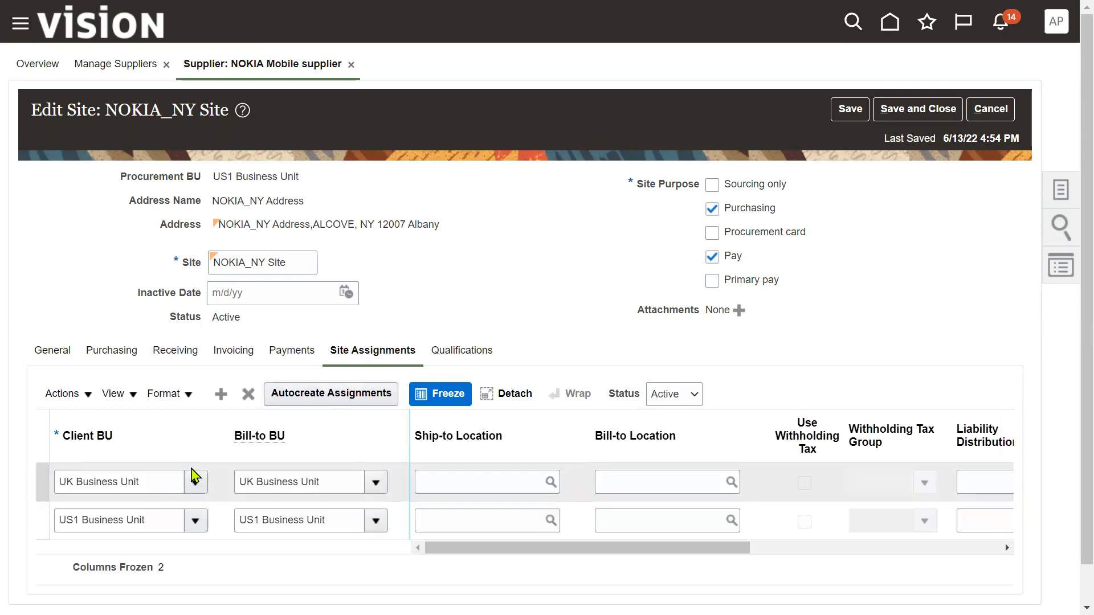
{"action": "left_click", "coordinate": [849, 109]}
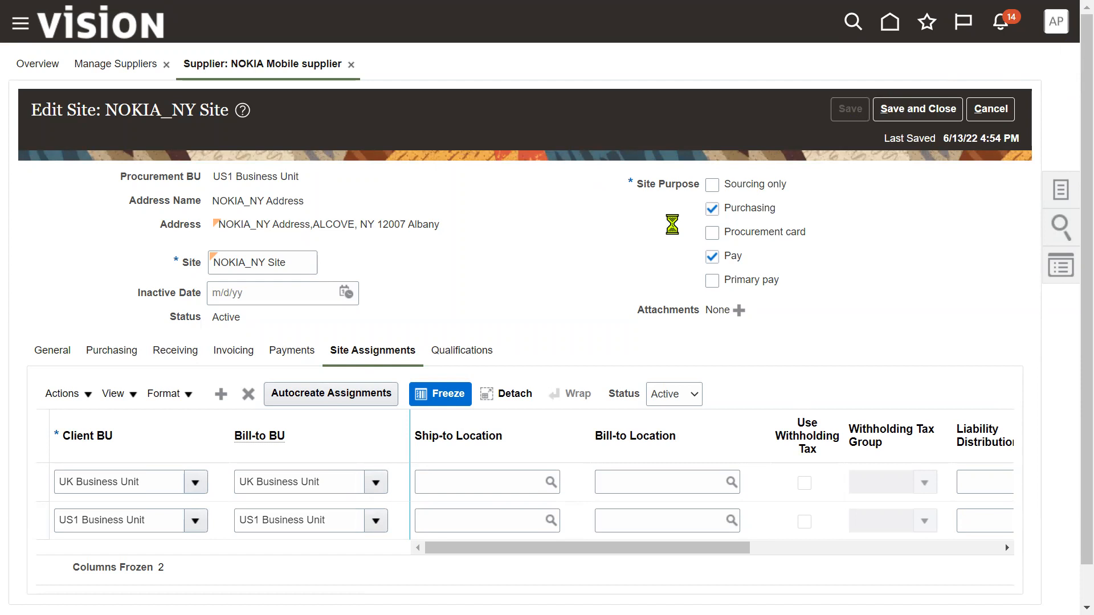
{"action": "left_click", "coordinate": [892, 117]}
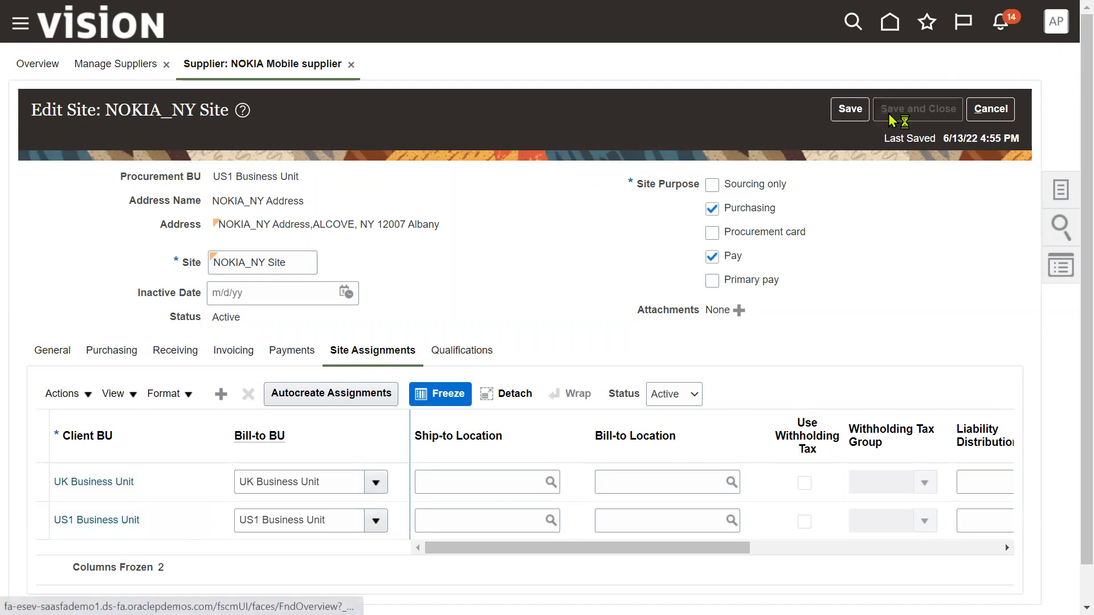
- Advance the Supplier Model slideshow to reveal the Supplier Contact Creation step
{"action": "key", "text": "super+Tab"}
{"action": "key", "text": "Left"}
{"action": "key", "text": "Return"}
{"action": "left_click", "coordinate": [695, 491]}
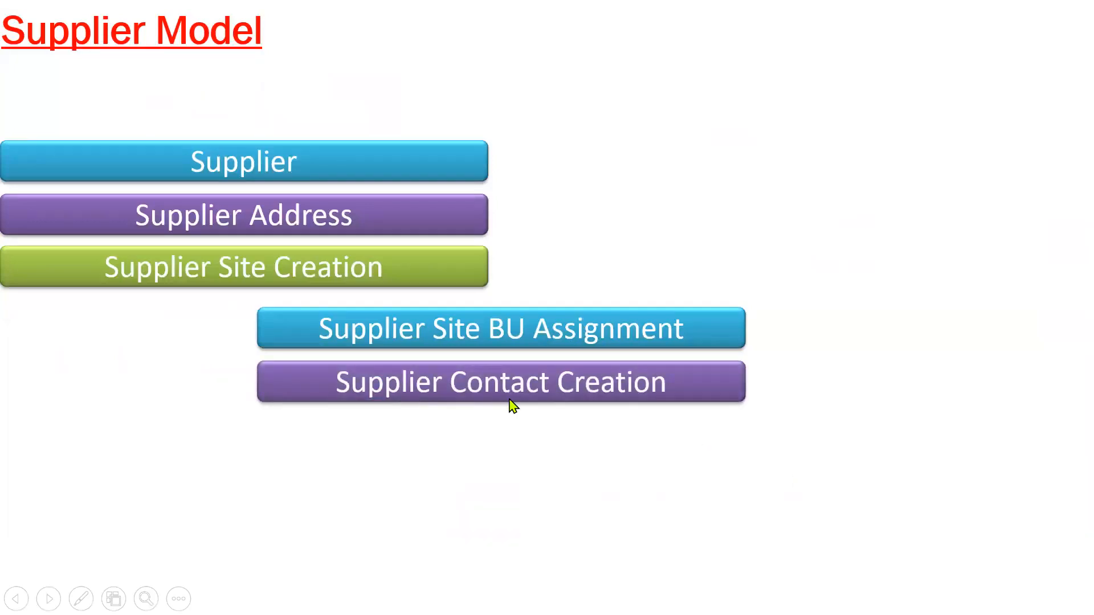
- Return to the NOKIA supplier page and acknowledge the changes-saved confirmation
{"action": "key", "text": "super+Tab"}
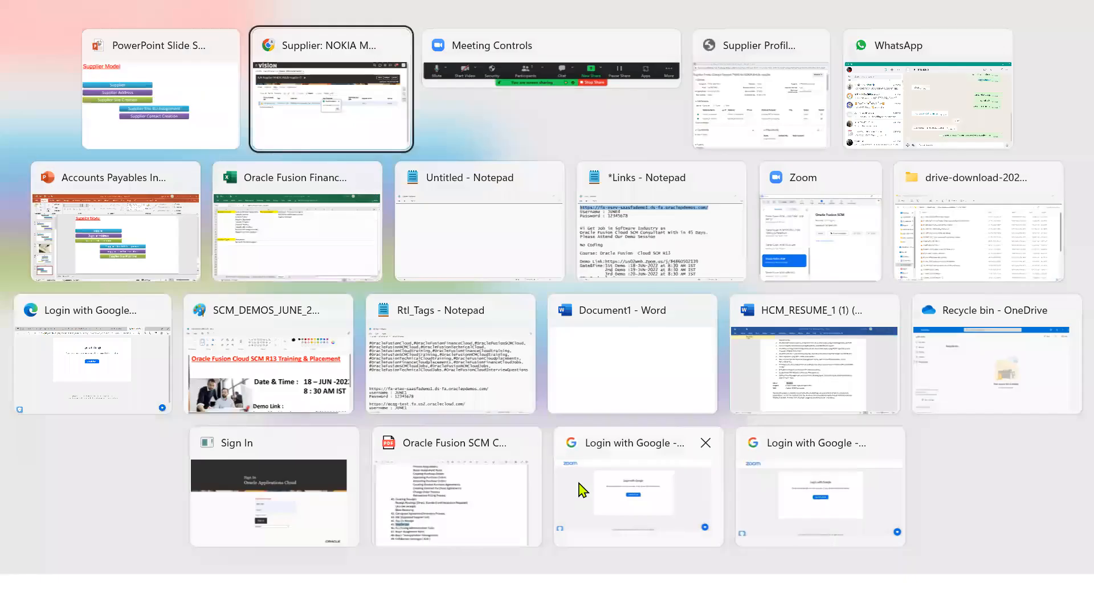
{"action": "key", "text": "Return"}
{"action": "left_click", "coordinate": [591, 330]}
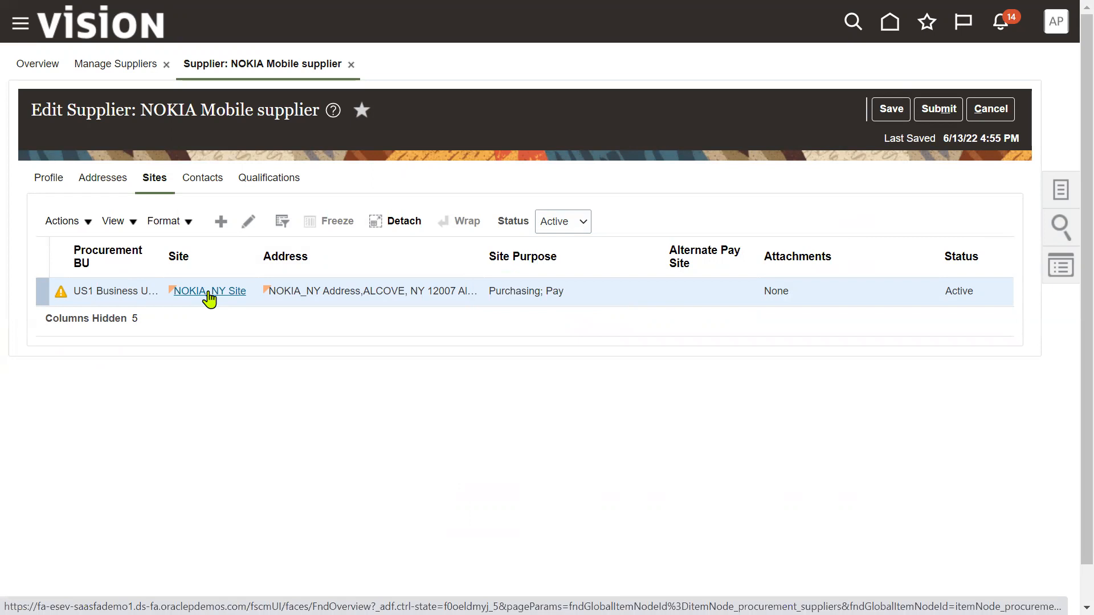
- Start a new NOKIA Mobile contact with the salutation Mr
{"action": "left_click", "coordinate": [213, 181]}
{"action": "left_click", "coordinate": [221, 221]}
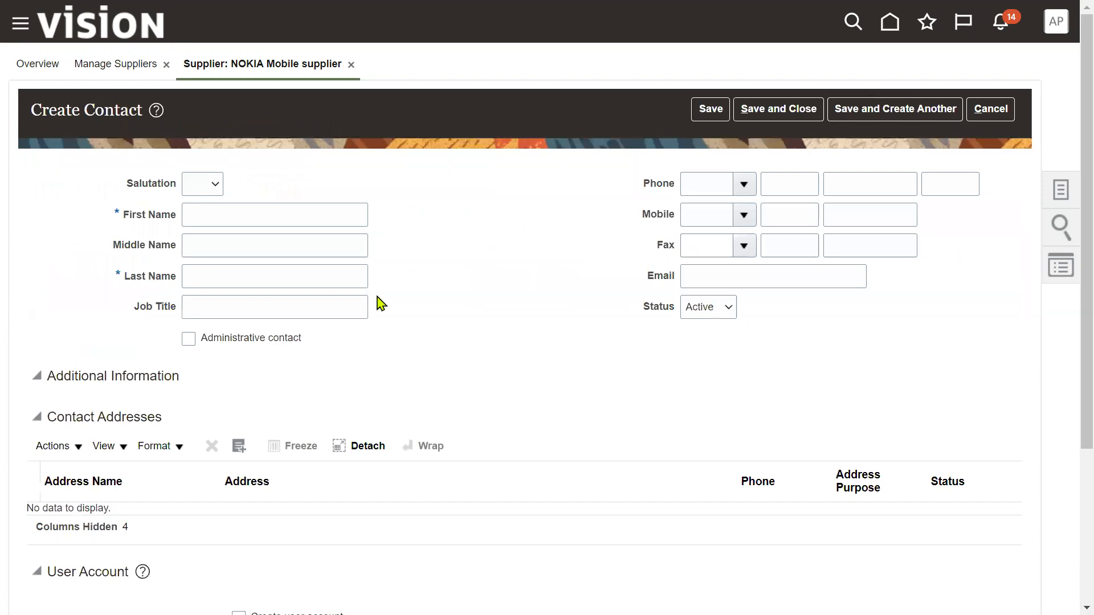
{"action": "left_click", "coordinate": [212, 191]}
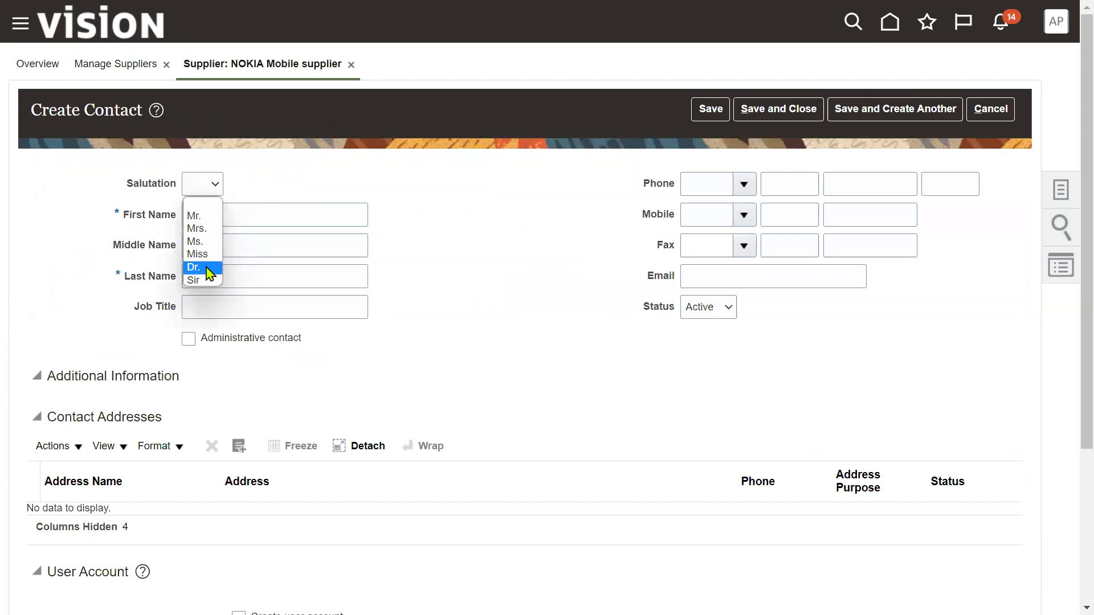
{"action": "left_click", "coordinate": [202, 215]}
- Enter the contact's first and last name, job title Sales Manager and e-mail, then save
{"action": "left_click", "coordinate": [252, 216]}
{"action": "key", "text": "Tab"}
{"action": "key", "text": "Tab"}
{"action": "key", "text": "Tab"}
{"action": "type", "text": "Sales Manager"}
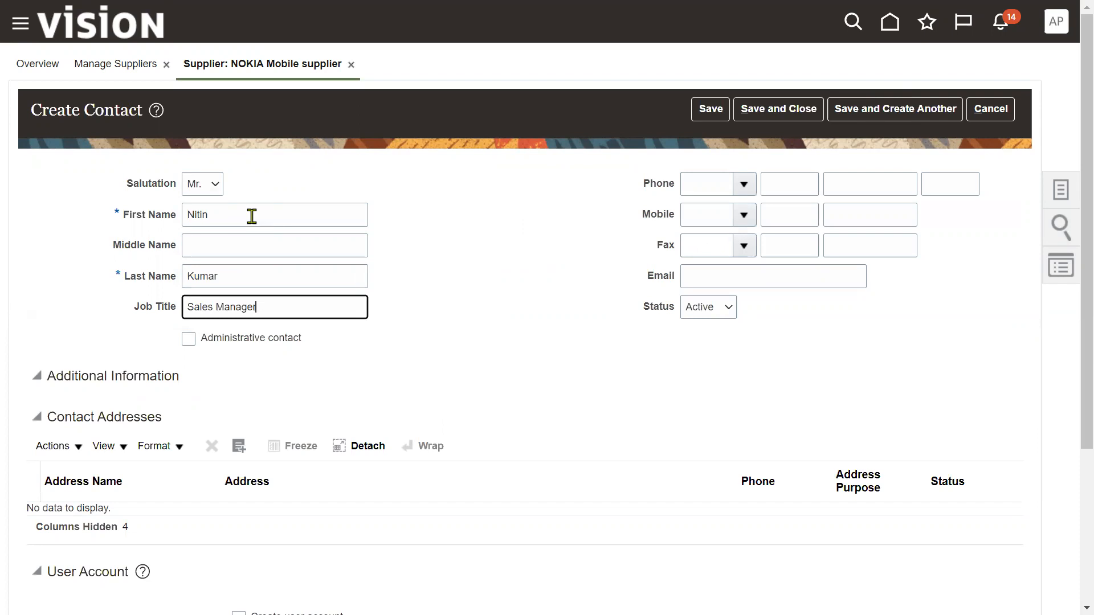
{"action": "left_click", "coordinate": [713, 281]}
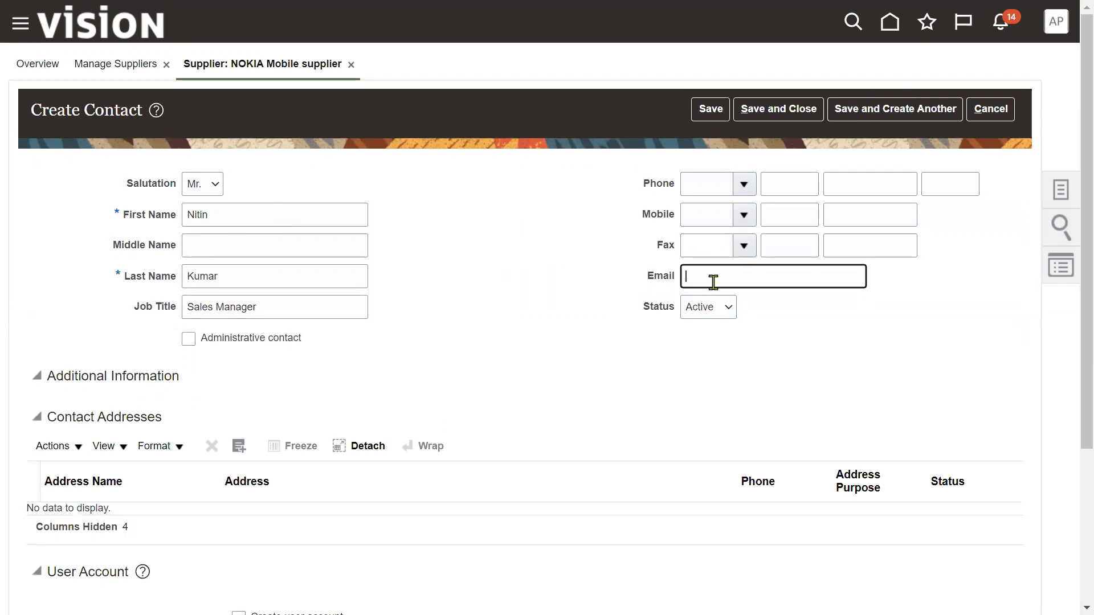
{"action": "left_click", "coordinate": [396, 387]}
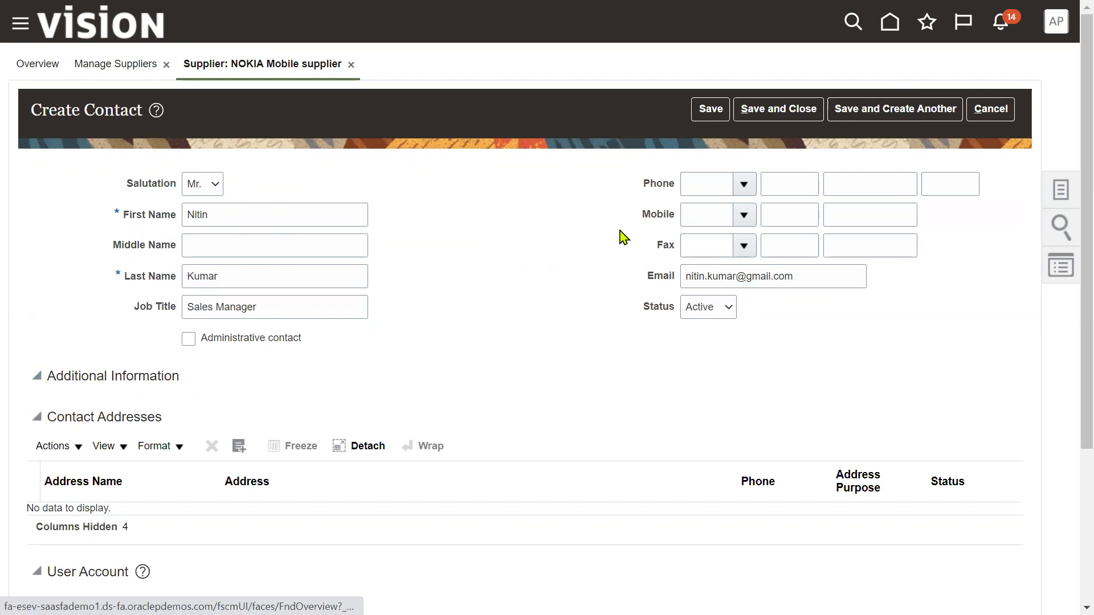
{"action": "left_click", "coordinate": [712, 110]}
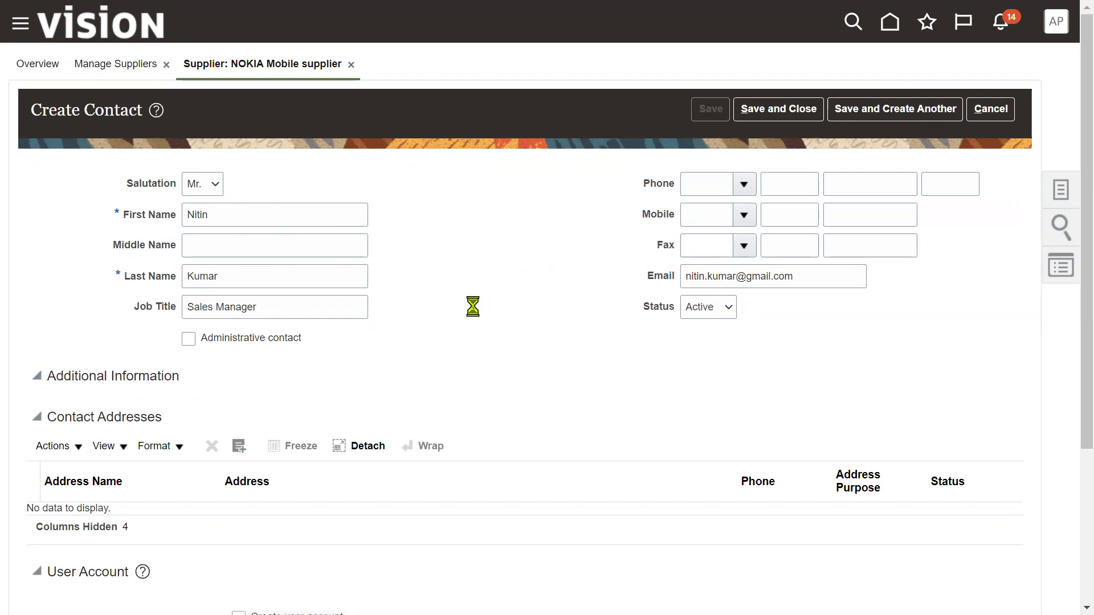
- Request a user account for the Sales Manager contact, then save and close it
{"action": "scroll", "coordinate": [285, 465], "scroll_direction": "down", "scroll_amount": 3}
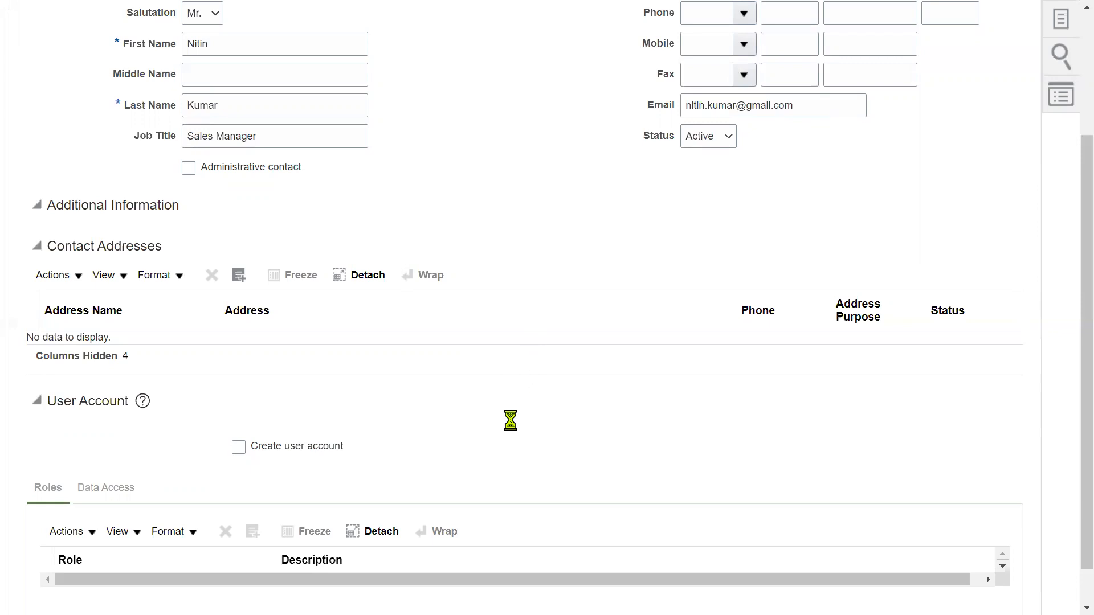
{"action": "left_click", "coordinate": [239, 447]}
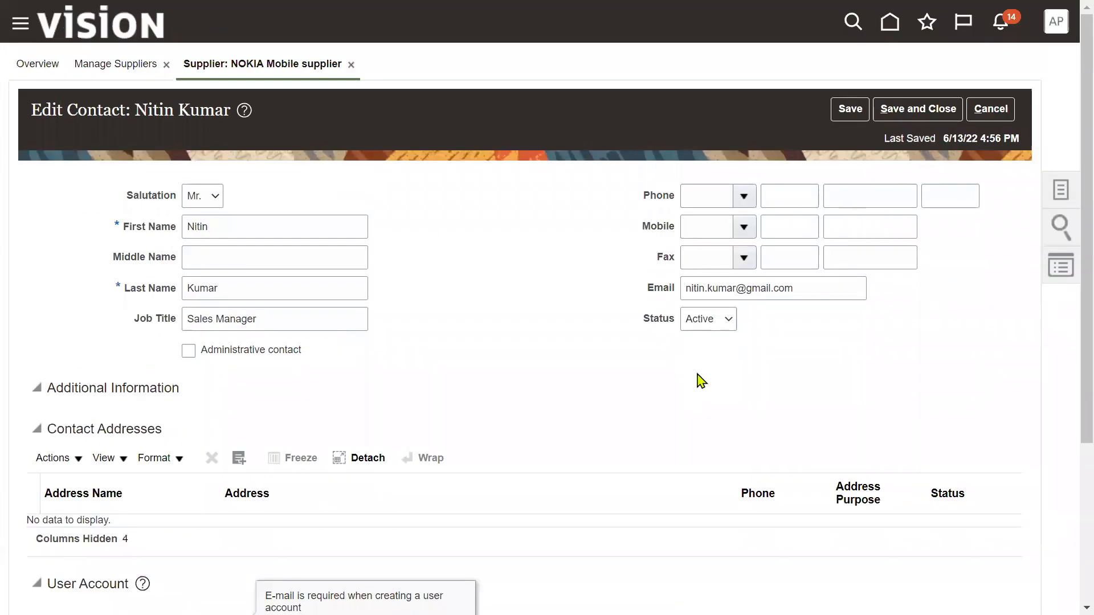
{"action": "scroll", "coordinate": [373, 423], "scroll_direction": "down", "scroll_amount": 4}
{"action": "scroll", "coordinate": [880, 239], "scroll_direction": "up", "scroll_amount": 4}
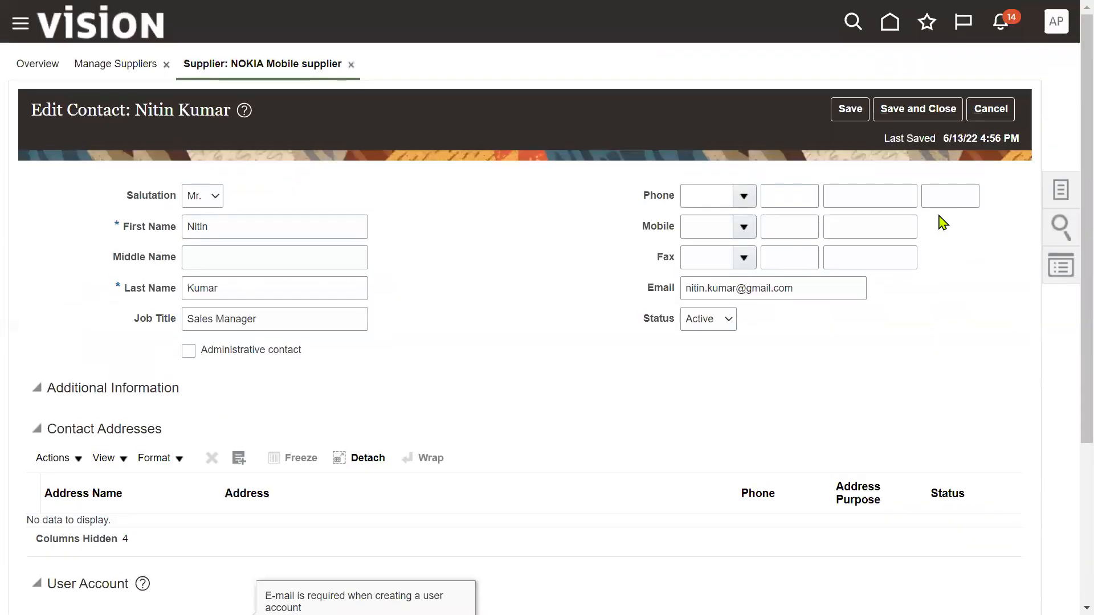
{"action": "left_click", "coordinate": [917, 108]}
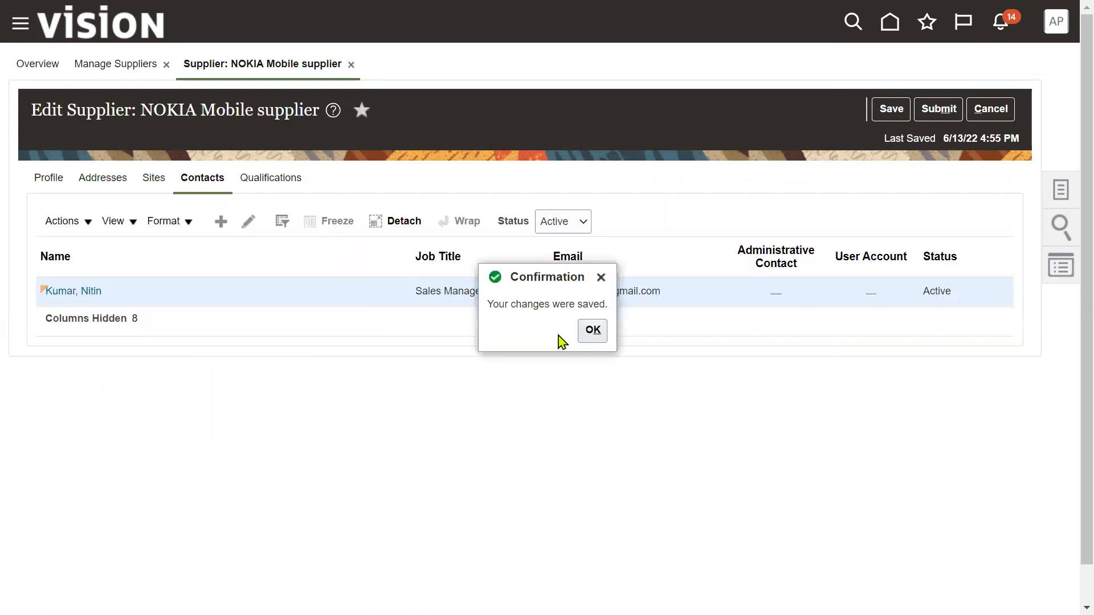
{"action": "left_click", "coordinate": [590, 334]}
- Review the NOKIA Mobile supplier's Assessments and Qualifications sections on the Qualifications tab
{"action": "left_click", "coordinate": [284, 181]}
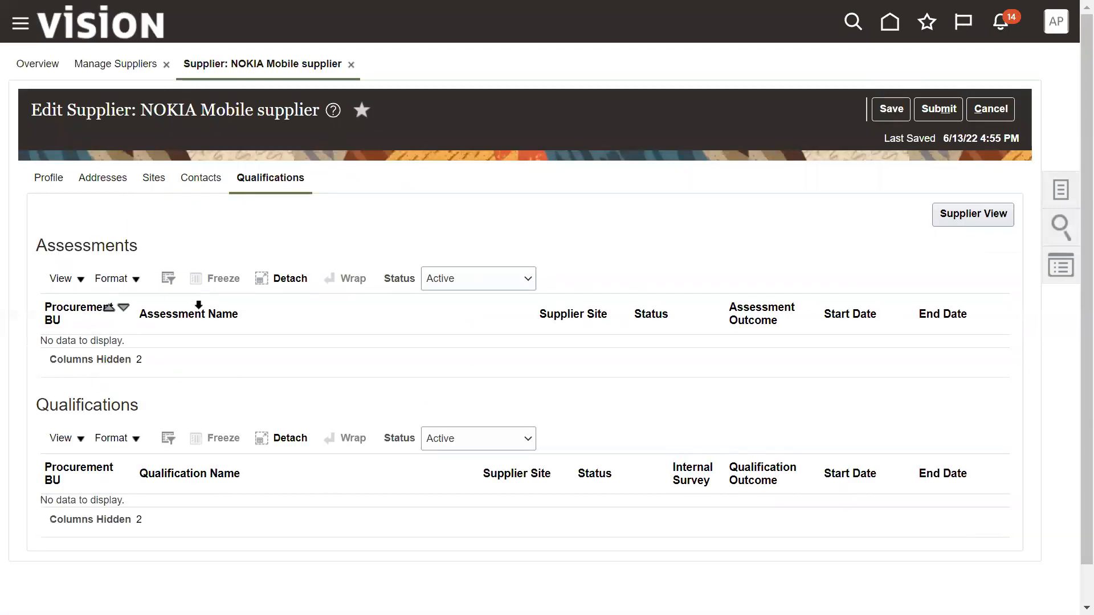
{"action": "double_click", "coordinate": [98, 244]}
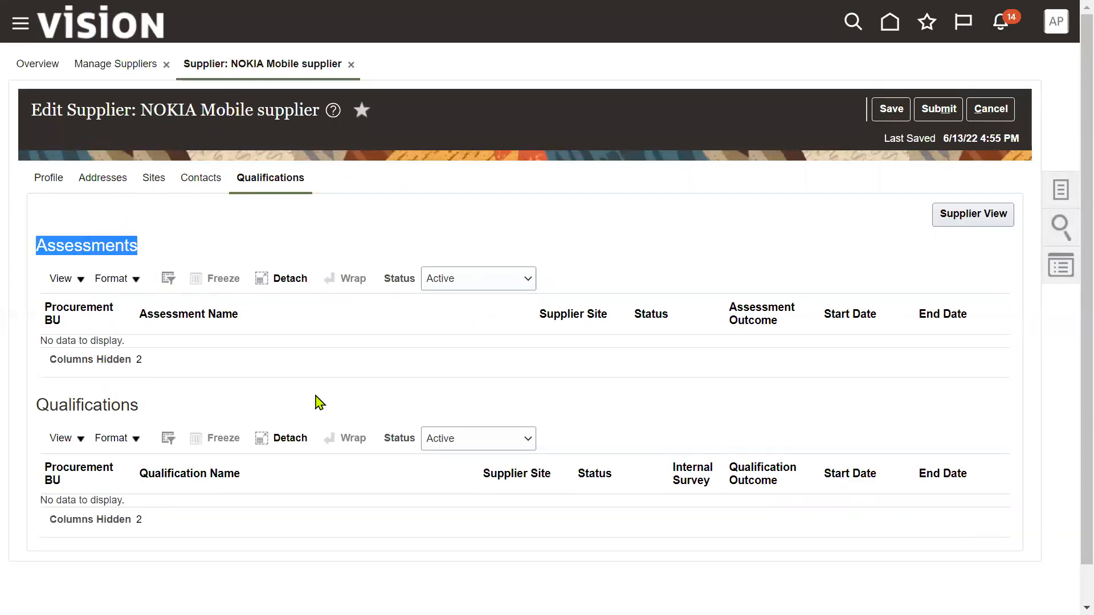
{"action": "left_click", "coordinate": [97, 403]}
{"action": "double_click", "coordinate": [97, 403]}
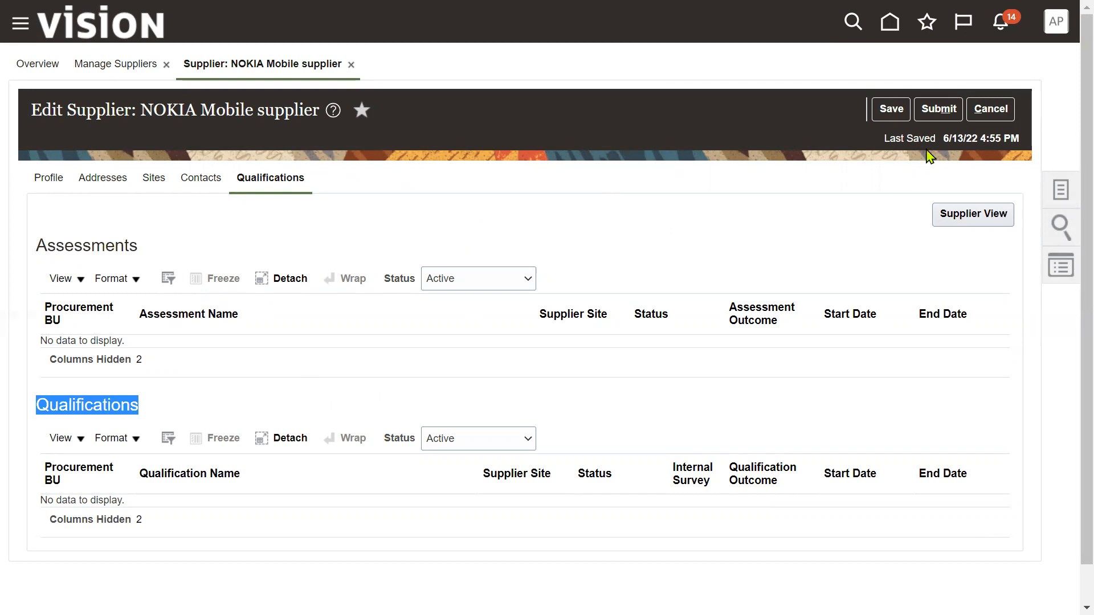
- Submit the supplier changes and acknowledge the changes-saved confirmation
{"action": "left_click", "coordinate": [934, 111]}
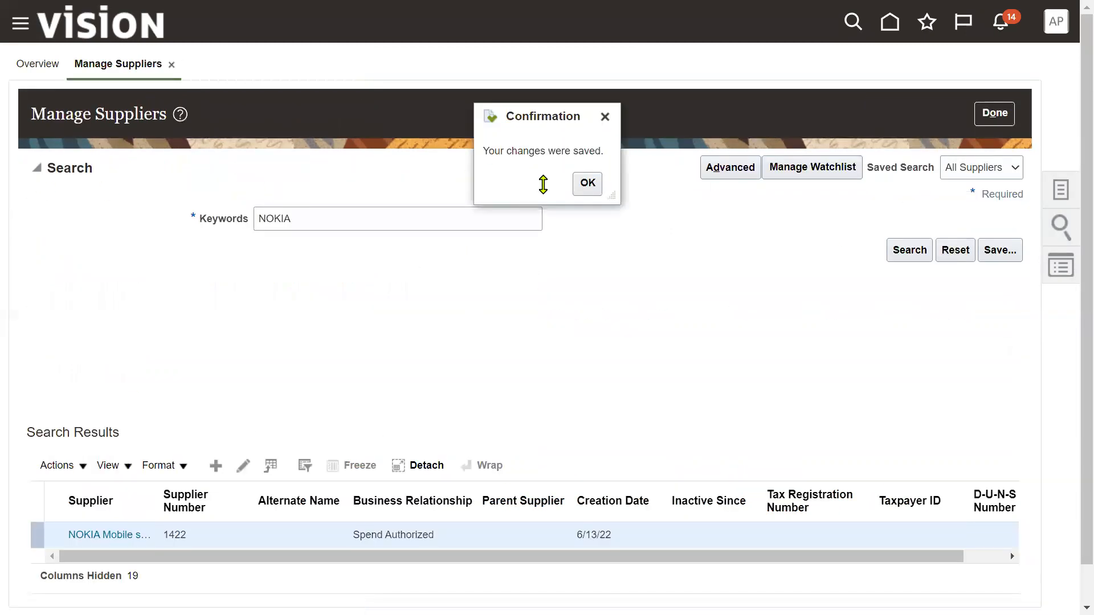
{"action": "left_click", "coordinate": [584, 191]}
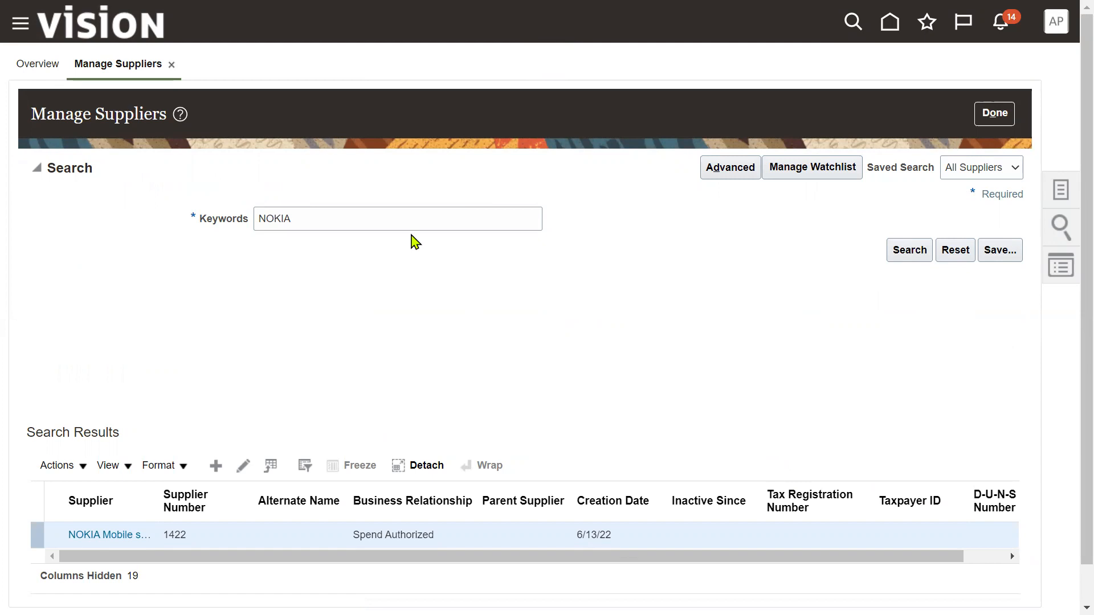
{"action": "key", "text": "F11"}
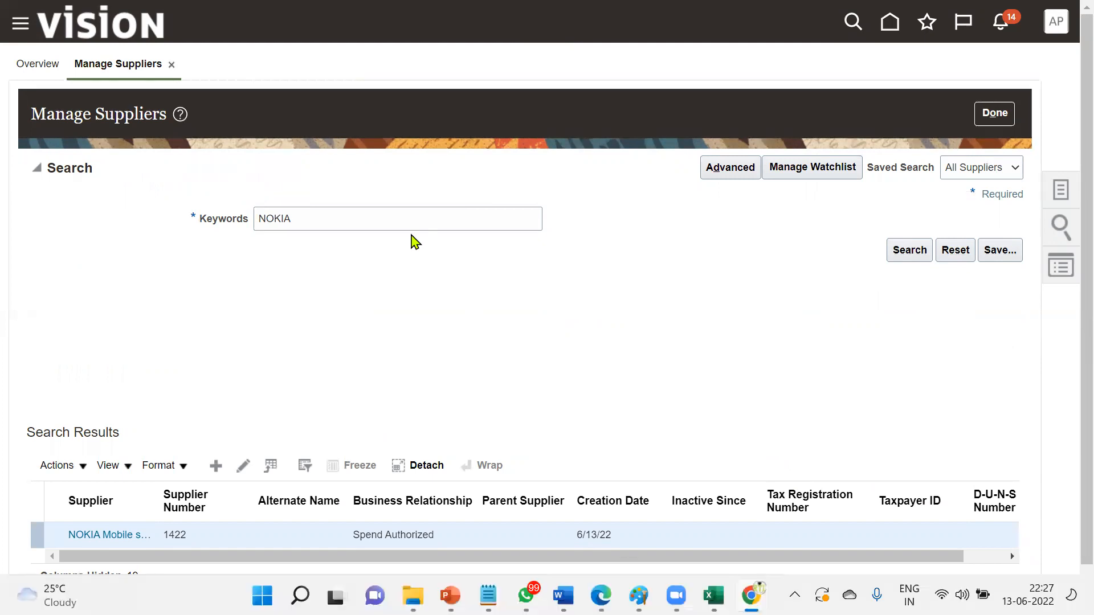